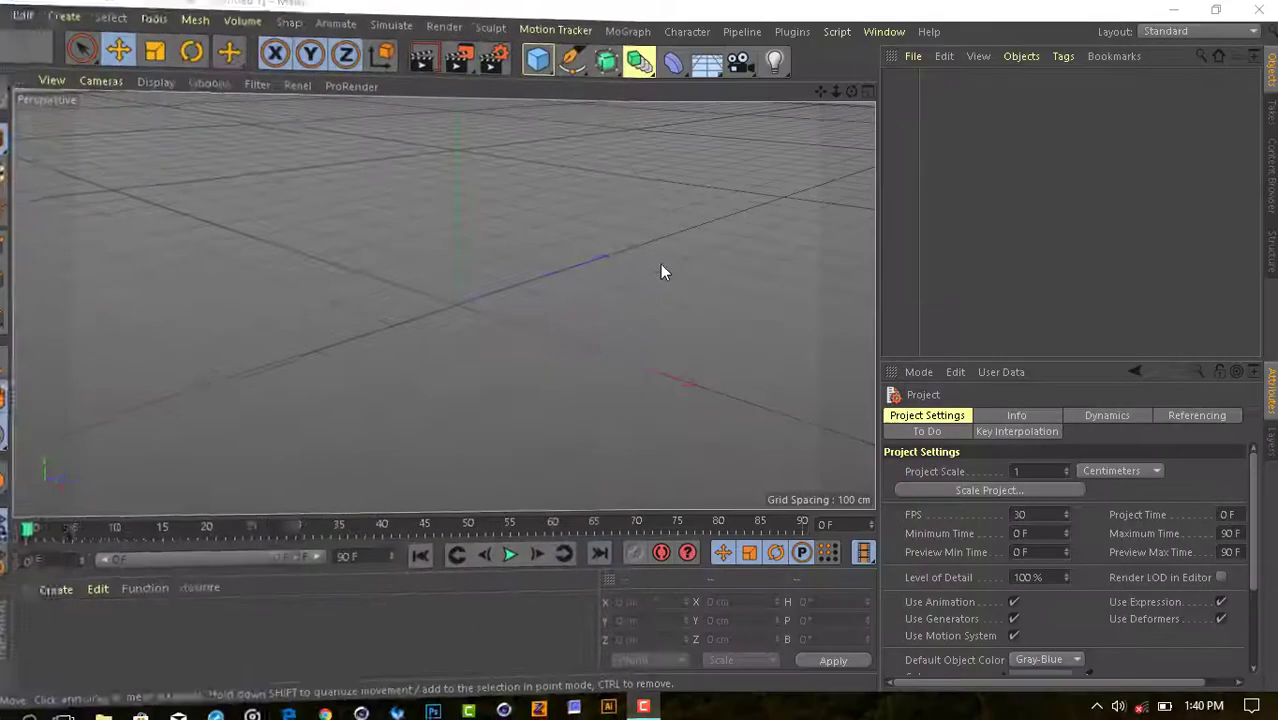
Add a Plane primitive as the landscape base, ready to receive a Displacer deformer.
drag(537, 62, 695, 110)
click(721, 131)
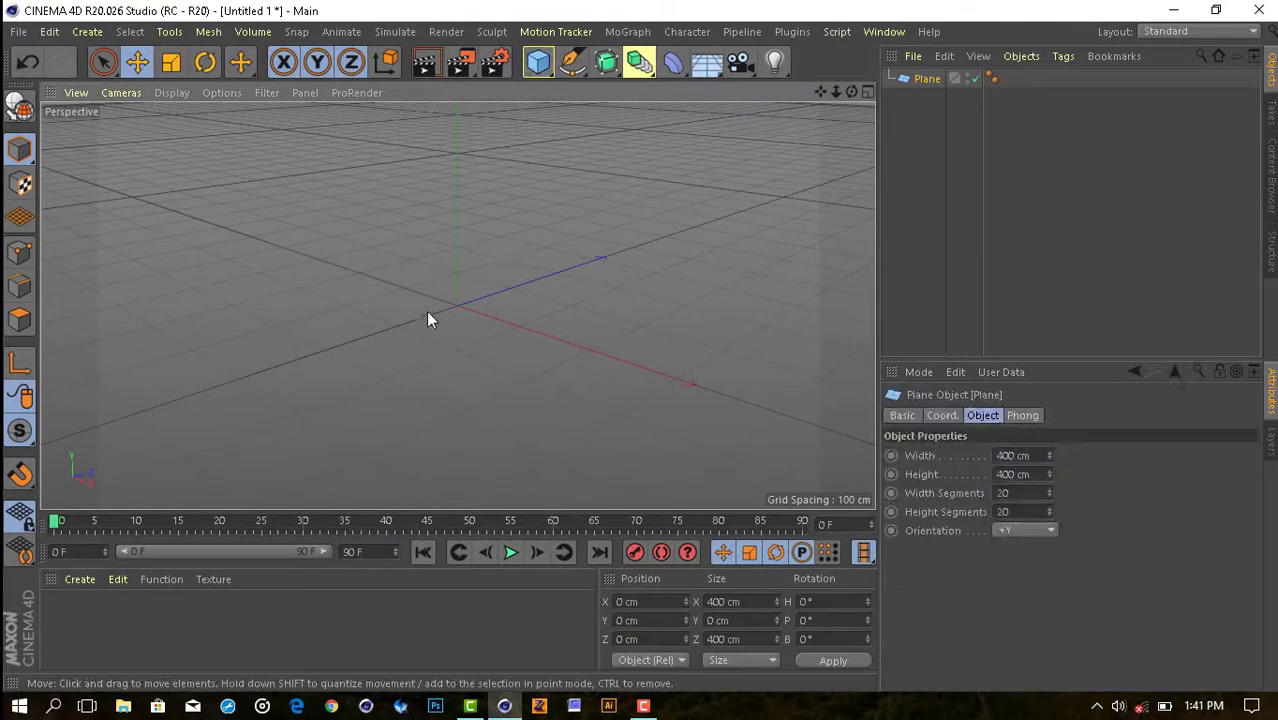
mouse_move(426, 311)
alt+mouse_down()
mouse_move(470, 345)
mouse_move(644, 115)
alt+mouse_up()
drag(639, 62, 765, 257)
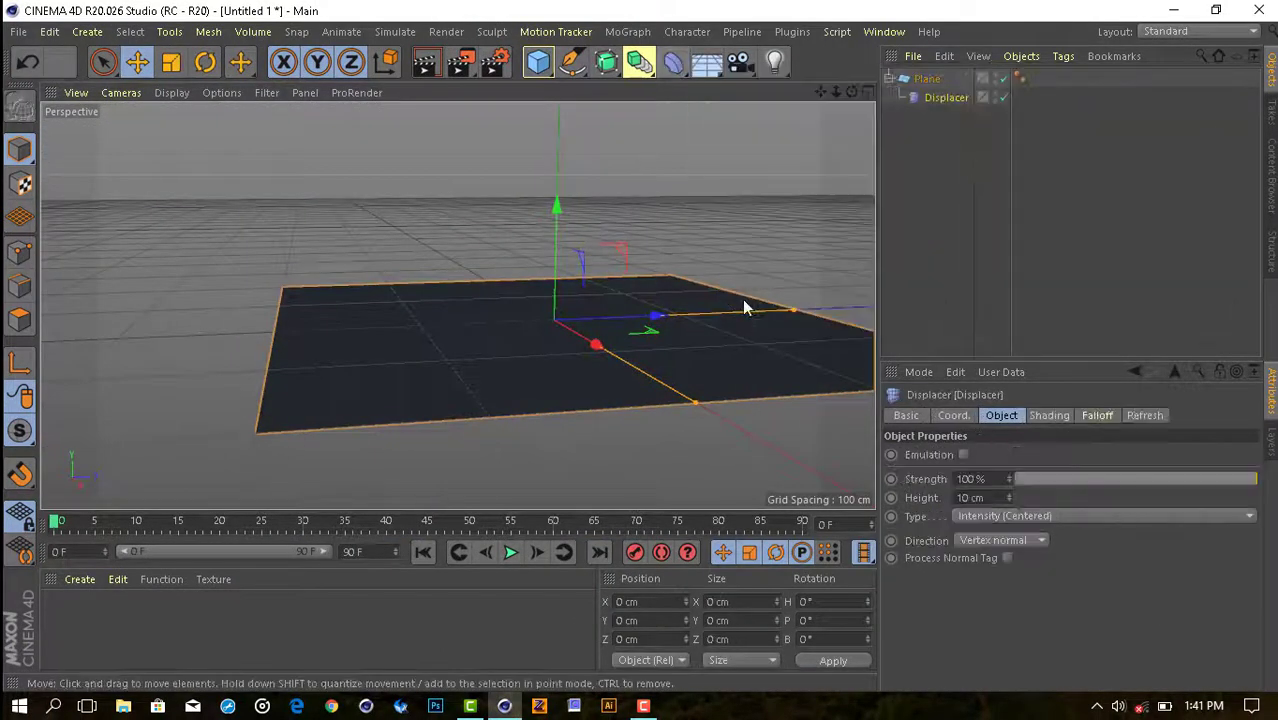
Nest a Displacer under the plane and load a Noise shader, choosing the Electric noise type.
click(1055, 415)
click(952, 474)
click(964, 235)
alt+drag(669, 328, 647, 268)
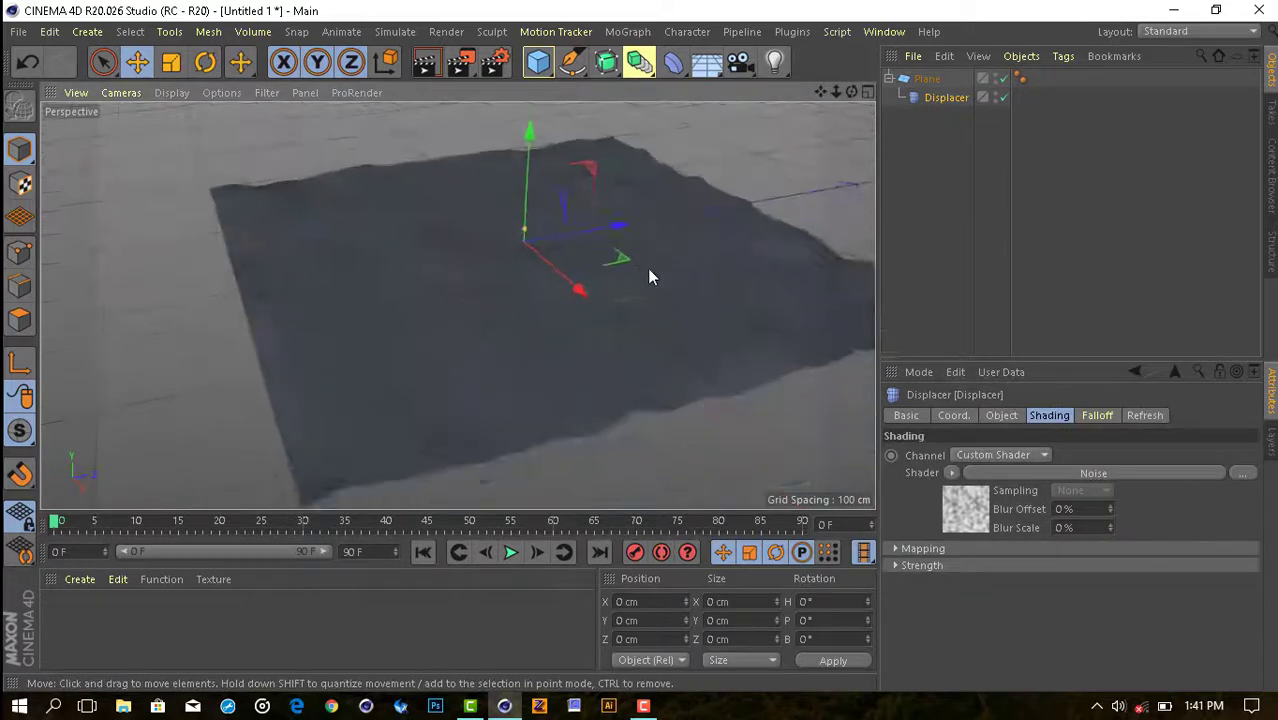
click(990, 500)
click(1041, 622)
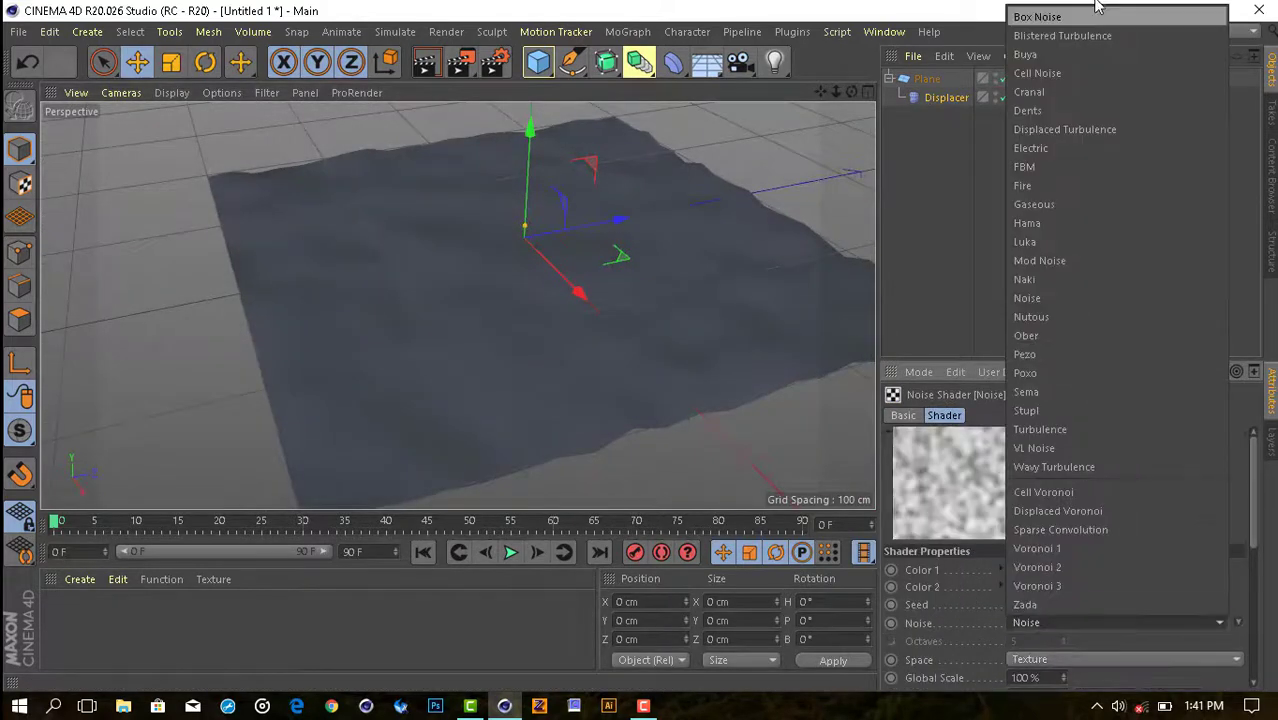
click(1060, 30)
Check the plane's settings, then set the Displacer noise's Global Scale to 500%.
scroll(1041, 620, down, 1)
scroll(1041, 620, down, 3)
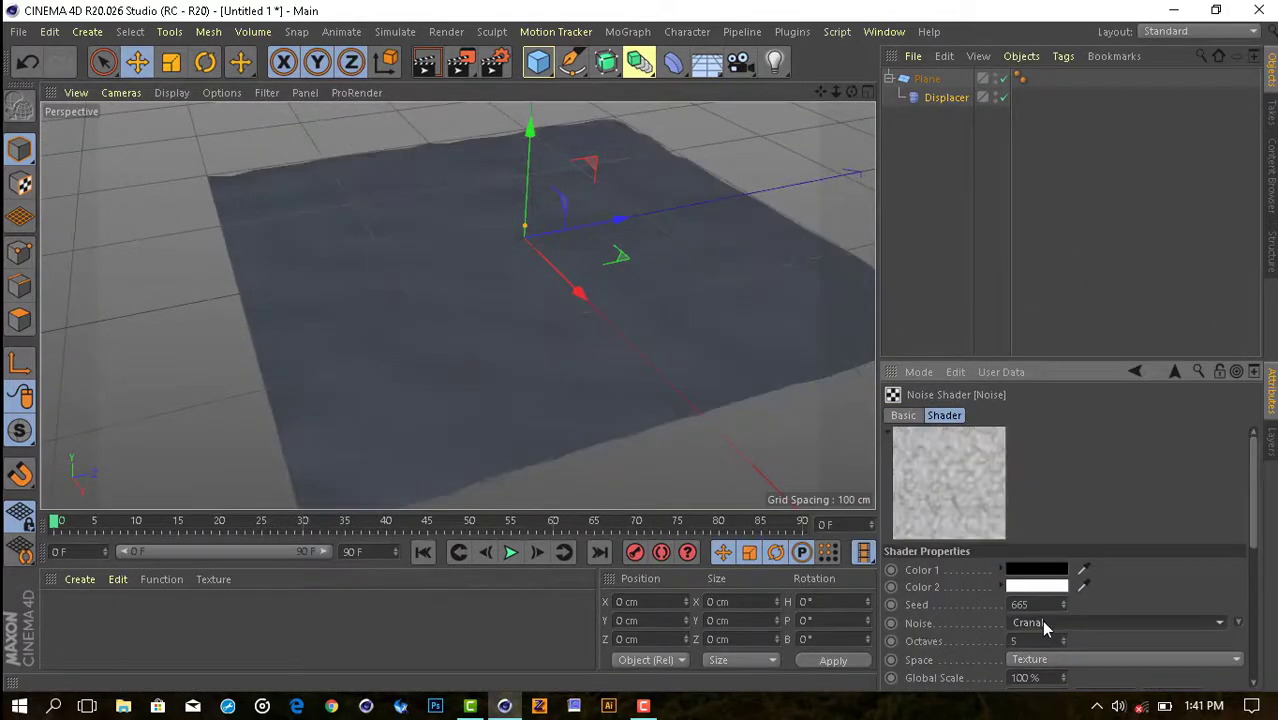
scroll(1041, 620, down, 2)
scroll(1041, 620, down, 1)
click(926, 78)
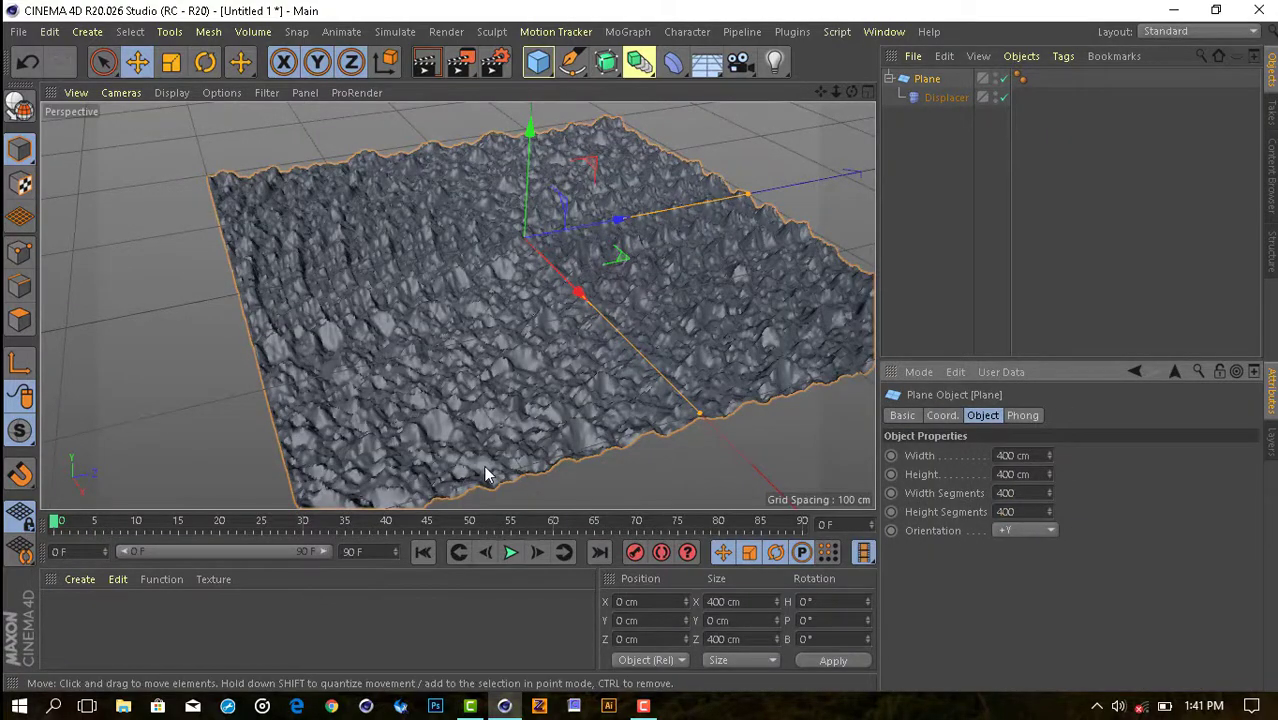
mouse_move(585, 335)
alt+mouse_down()
mouse_move(417, 396)
mouse_move(395, 263)
alt+mouse_up()
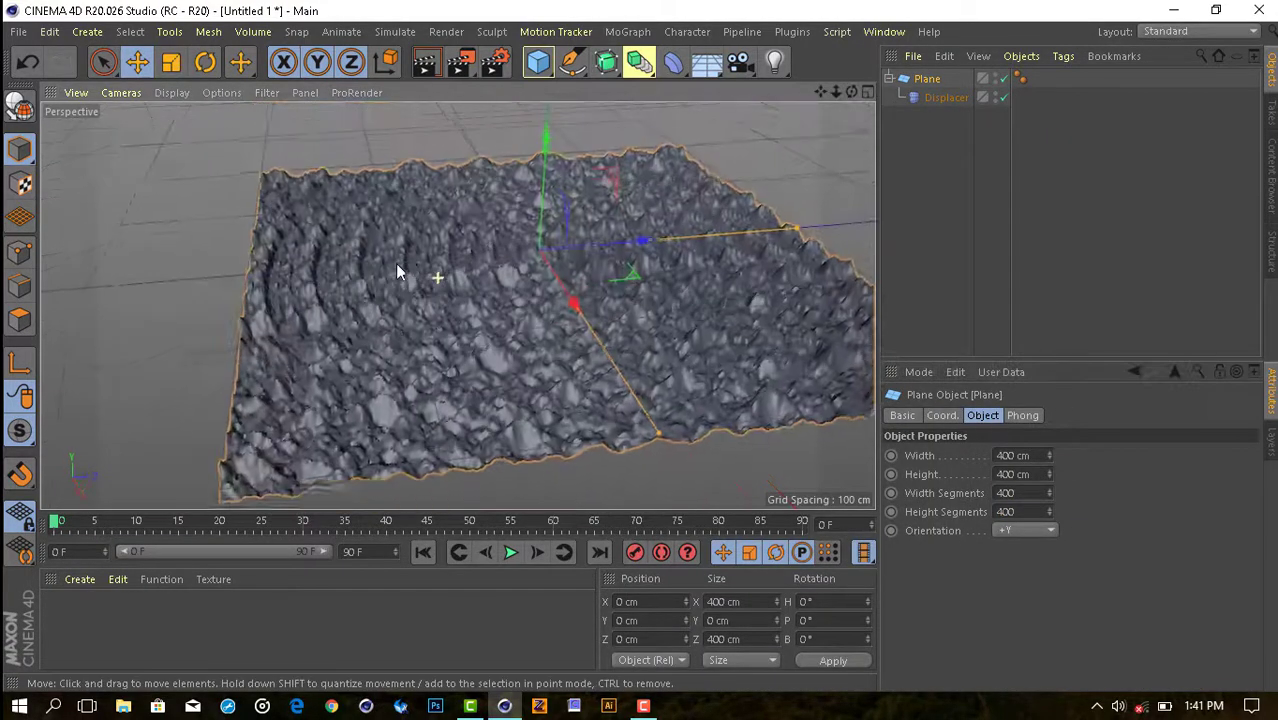
click(930, 96)
click(1093, 473)
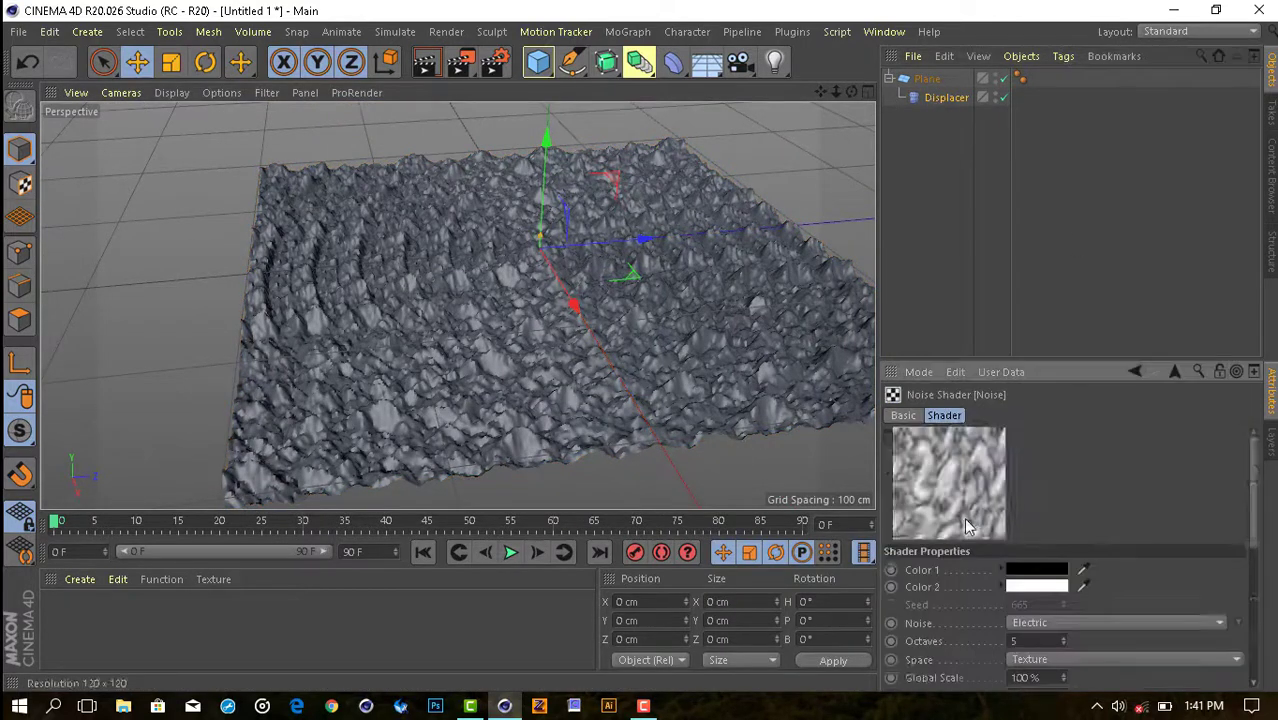
key(Return)
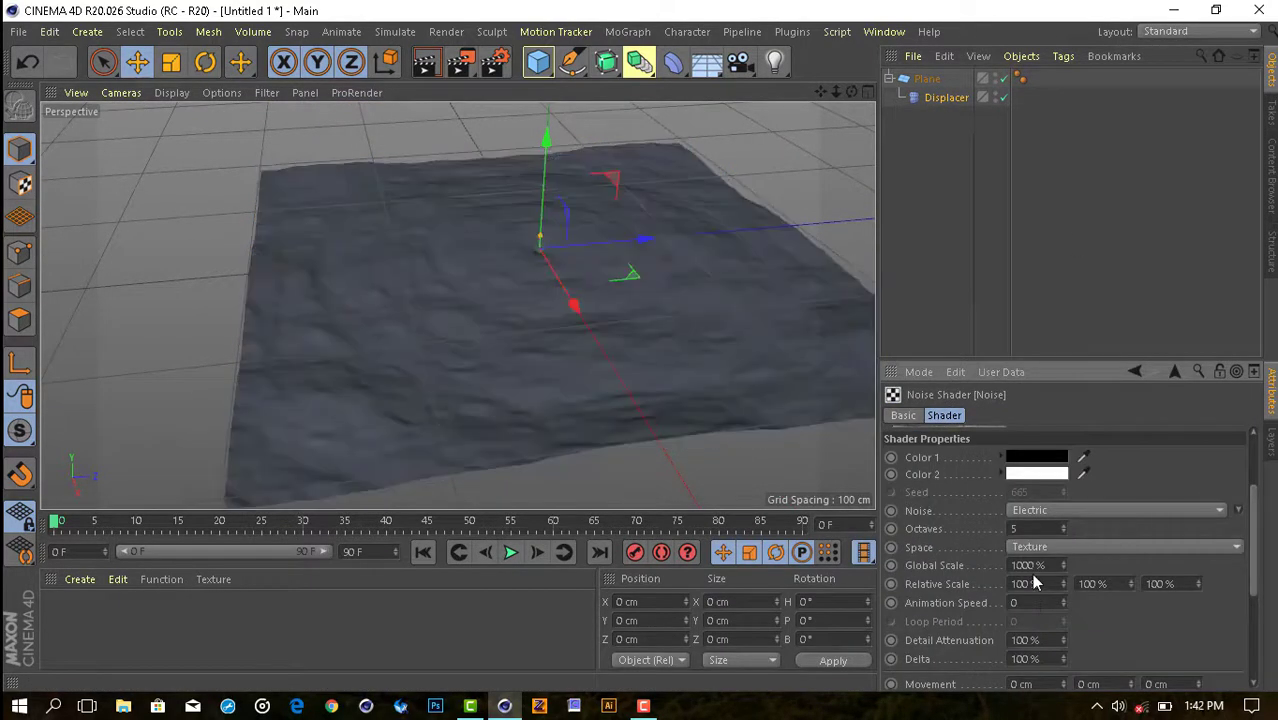
text(500)
key(Return)
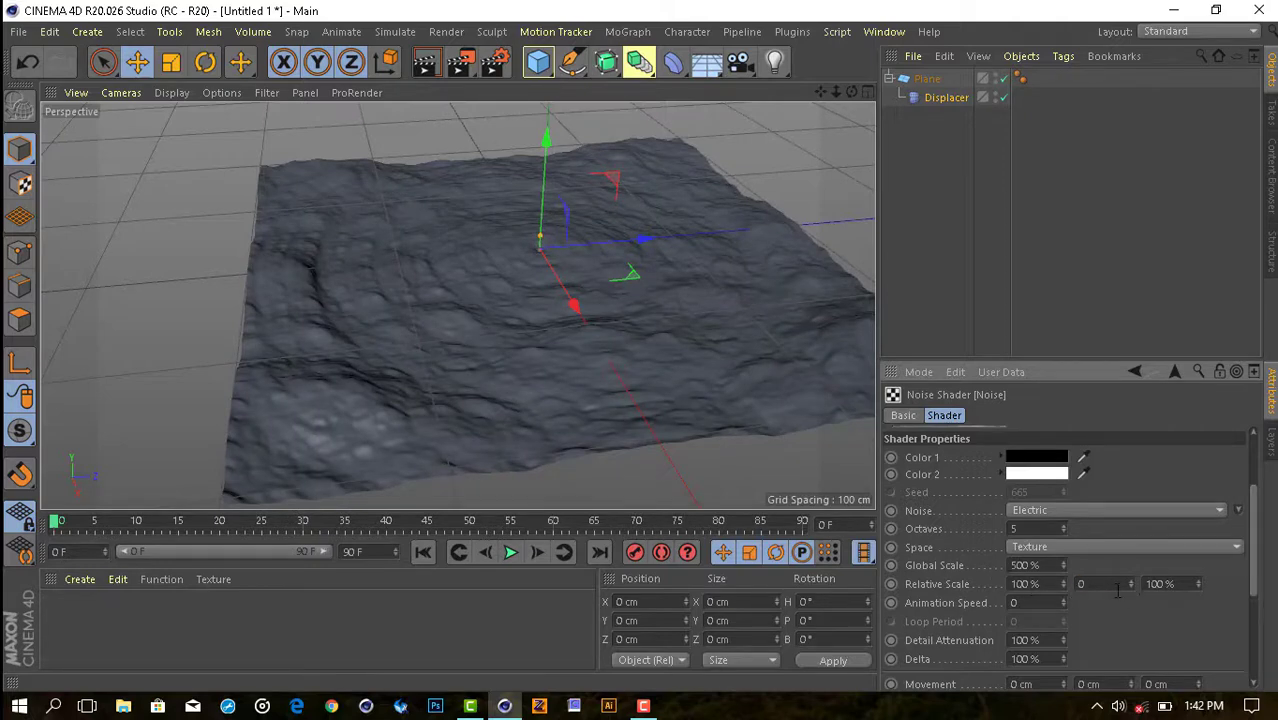
Increase the noise's Relative Scale along X, then bring up the Displacer object's context menu.
drag(1172, 577, 1200, 577)
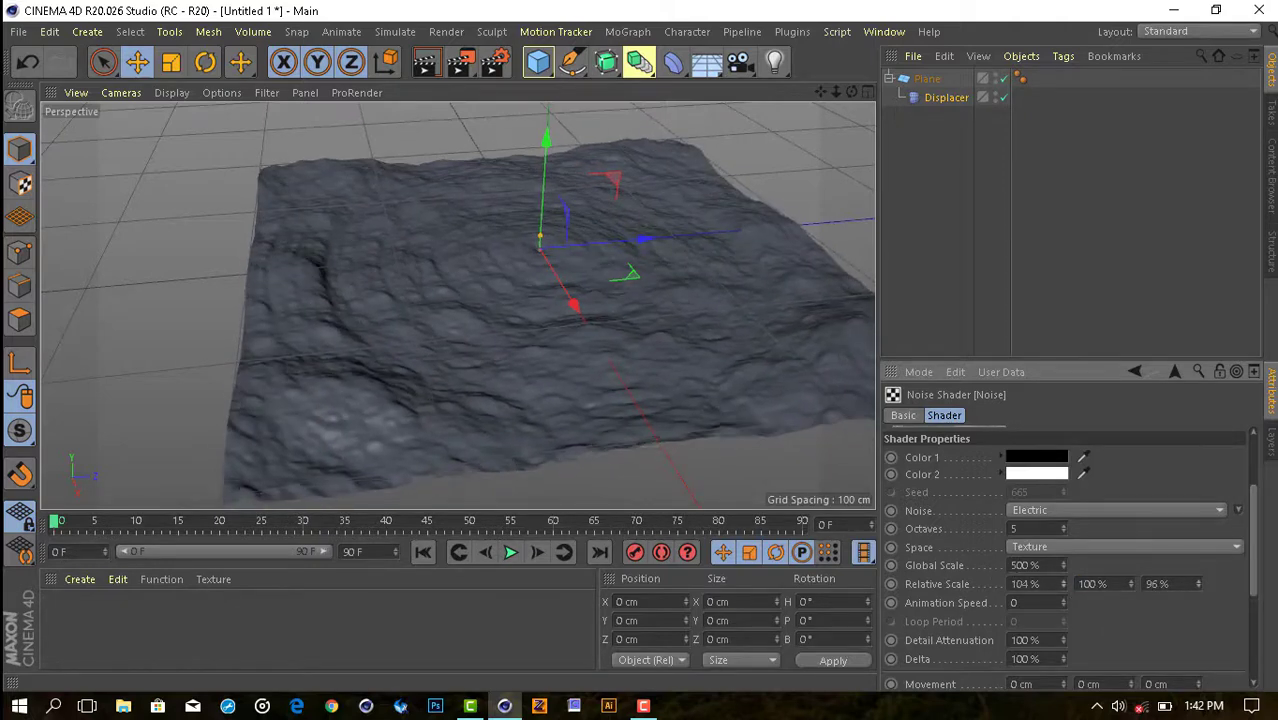
drag(1064, 583, 1090, 583)
mouse_move(588, 408)
alt+mouse_down()
mouse_move(510, 437)
mouse_move(533, 434)
mouse_move(600, 345)
alt+mouse_up()
click(922, 102)
click(998, 416)
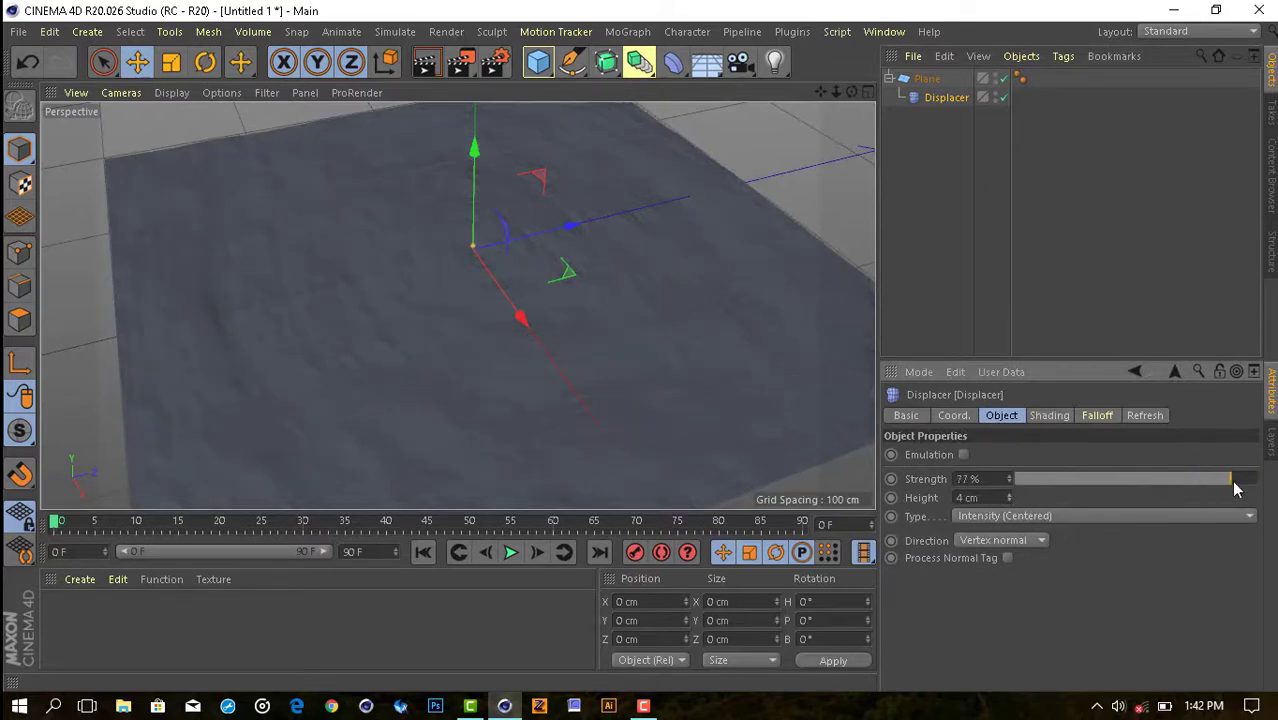
right_click(932, 79)
Collapse the plane and Displacer into a single polygon object, Plane.1.
click(1000, 547)
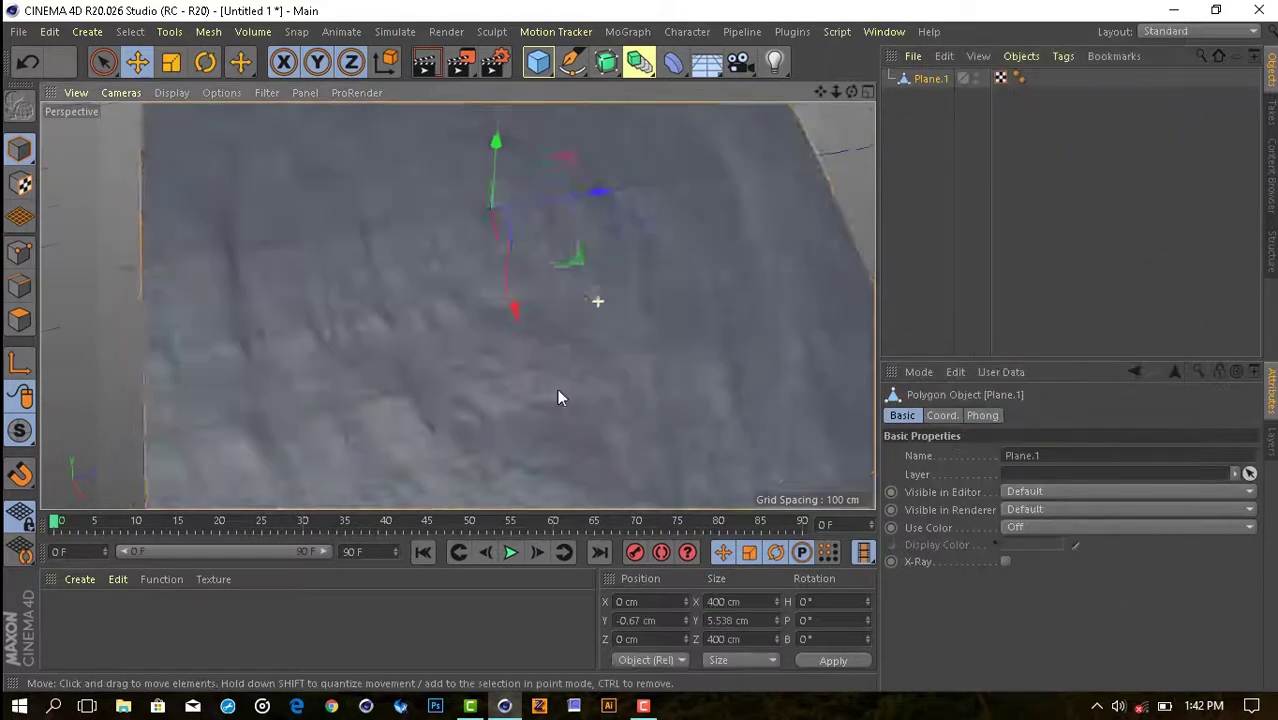
scroll(470, 330, down, 3)
scroll(477, 313, down, 3)
Add a Landscape object, raise it slightly and widen it to about 435 cm.
drag(537, 61, 944, 203)
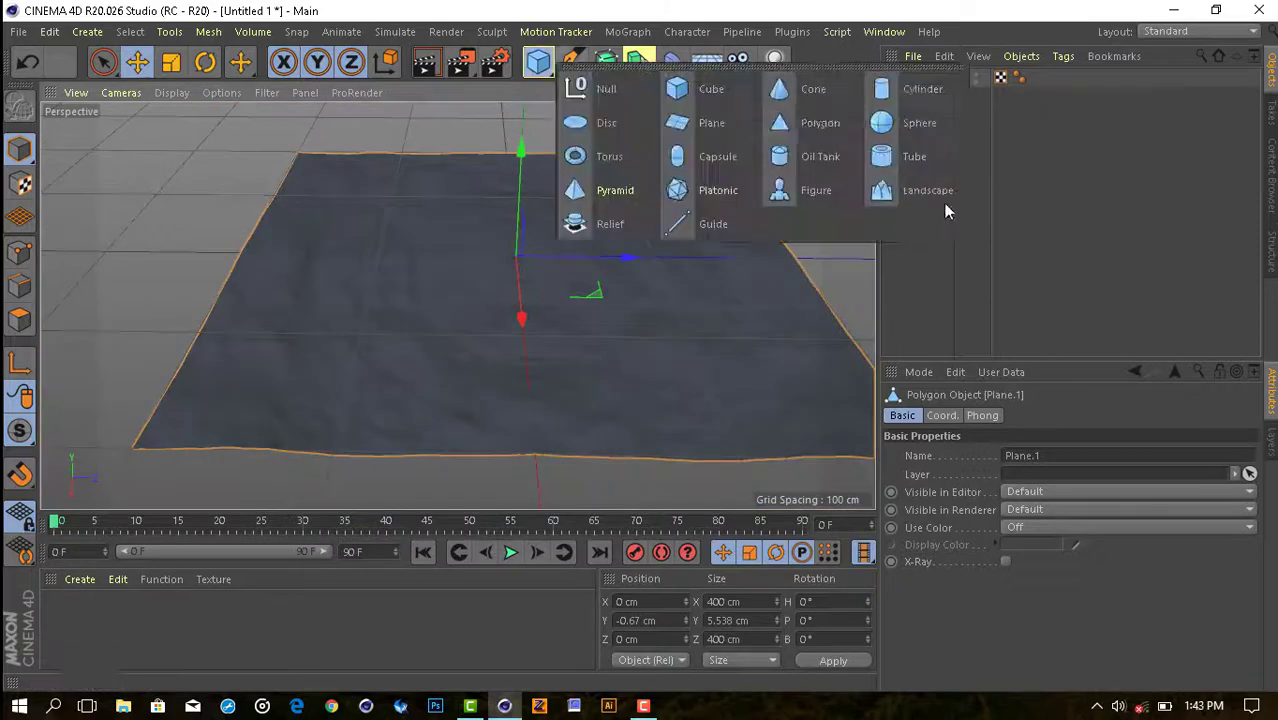
click(304, 307)
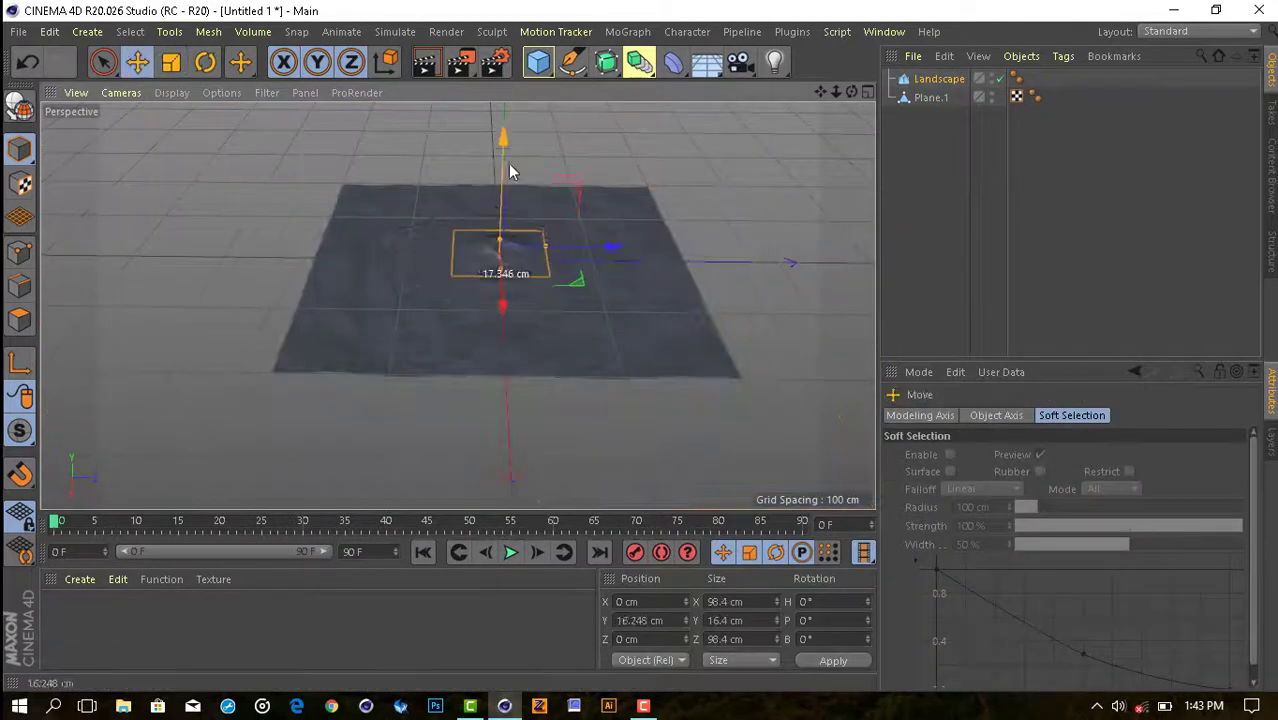
scroll(503, 157, up, 3)
mouse_move(605, 223)
alt+mouse_down()
mouse_move(246, 275)
mouse_move(192, 239)
mouse_move(67, 265)
alt+mouse_up()
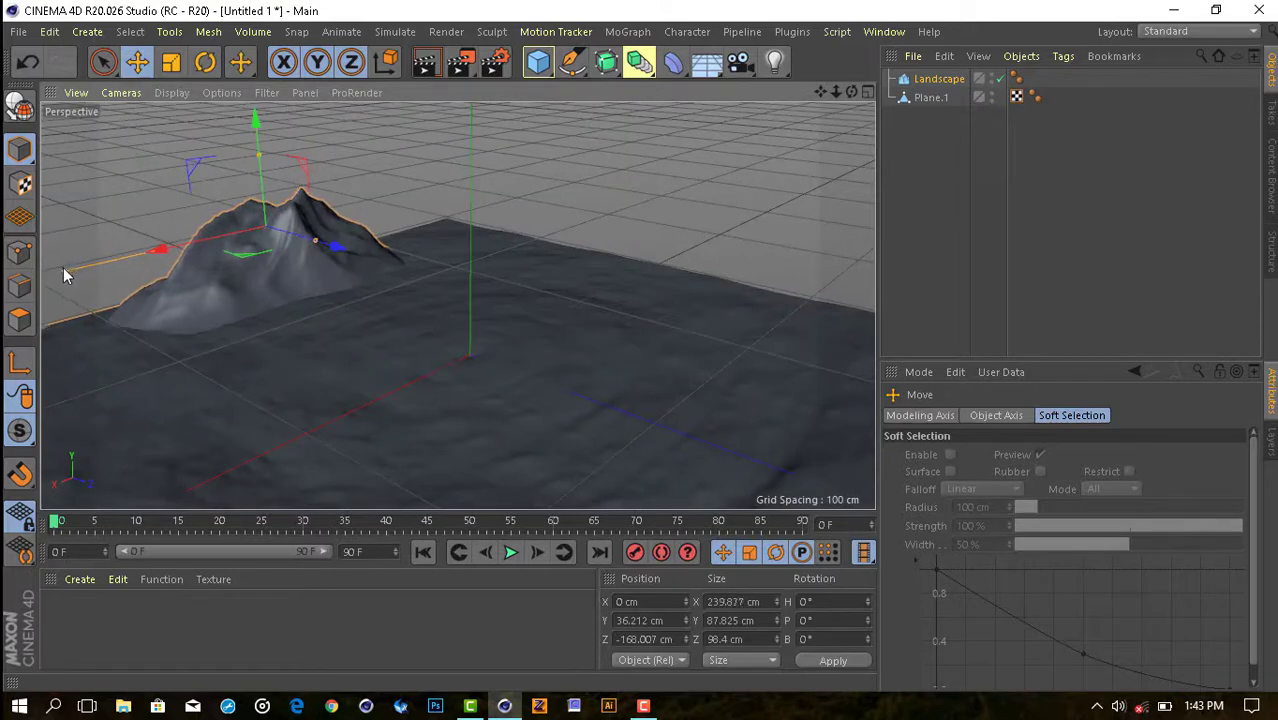
alt+drag(292, 257, 390, 170)
drag(394, 152, 400, 141)
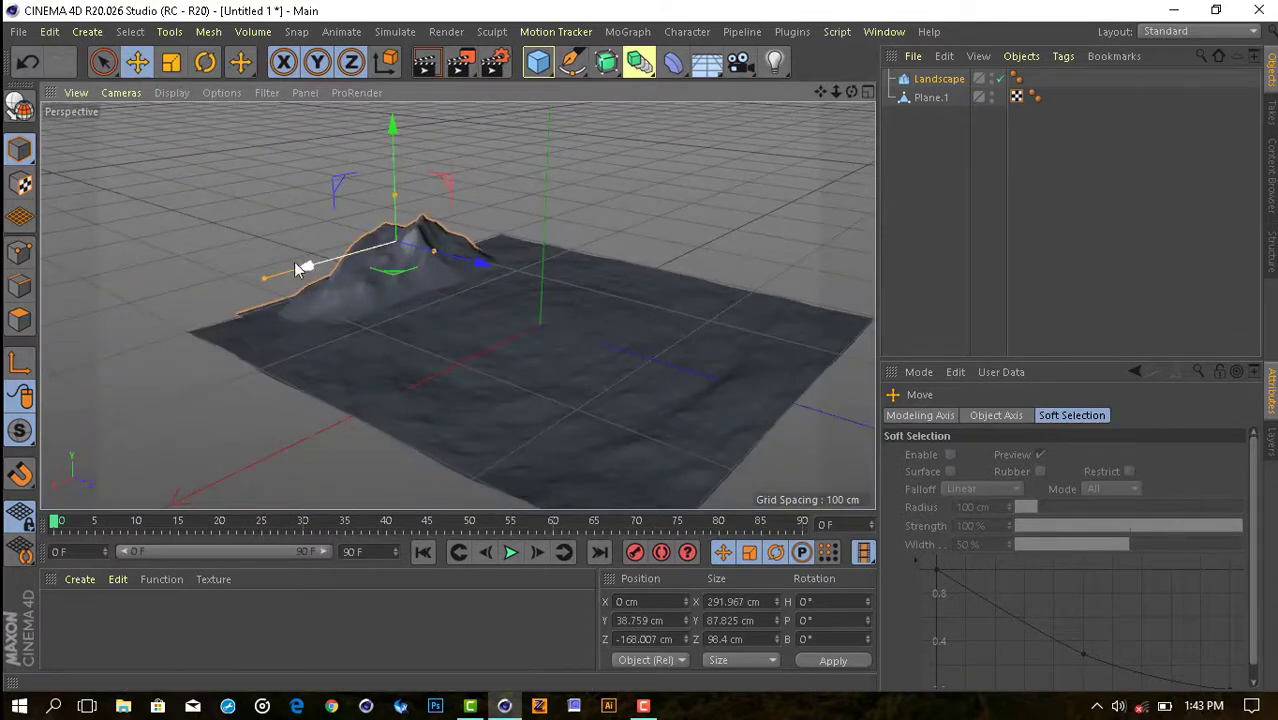
drag(294, 268, 174, 288)
mouse_move(432, 254)
alt+mouse_down()
mouse_move(524, 413)
mouse_move(394, 243)
mouse_move(358, 254)
mouse_move(710, 194)
mouse_move(699, 265)
alt+mouse_up()
Rotate the landscape, drag a copy to the right, and give the copy a new Seed.
key(r)
key(e)
key(r)
mouse_move(649, 324)
mouse_down()
mouse_move(673, 288)
mouse_move(821, 225)
mouse_up()
key(e)
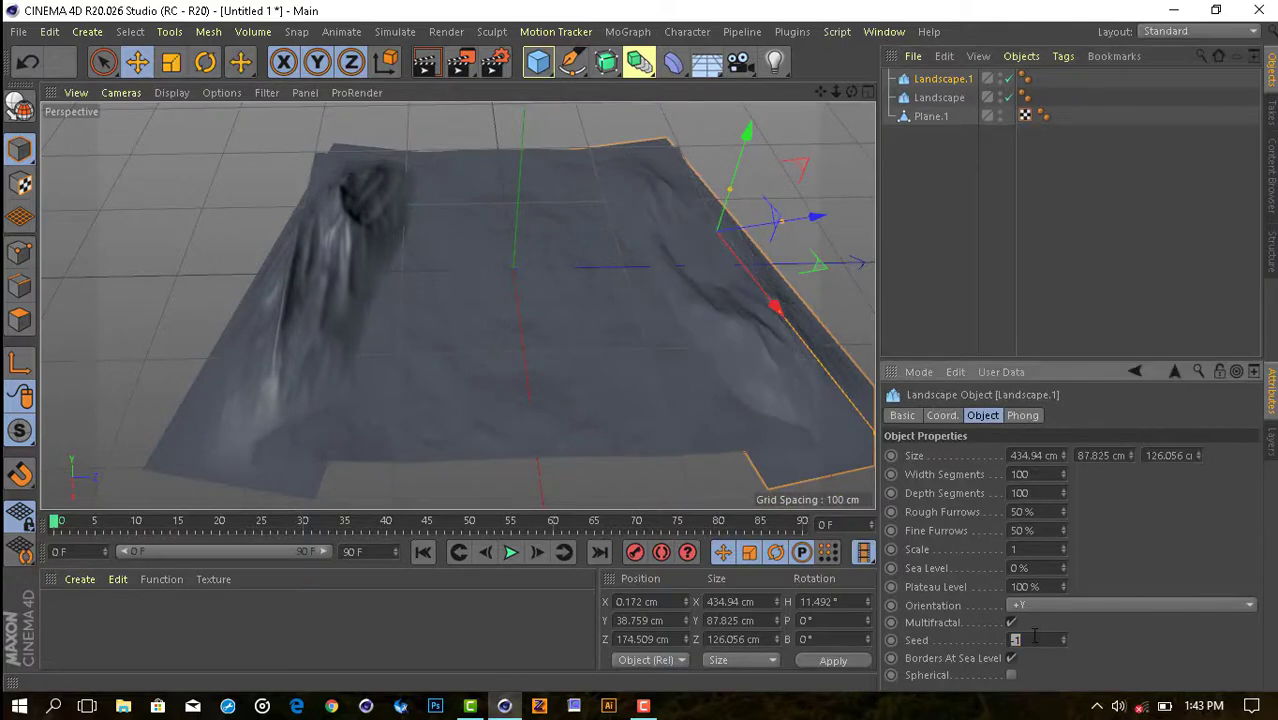
text(2)
key(Return)
Move and scale Landscape.2 taller (about 341 × 107 × 554 cm) and rotate it to about 190°.
mouse_move(640, 330)
alt+mouse_down()
mouse_move(522, 214)
mouse_move(655, 418)
mouse_move(642, 257)
mouse_move(685, 243)
mouse_move(613, 448)
mouse_move(588, 275)
mouse_move(550, 322)
alt+mouse_up()
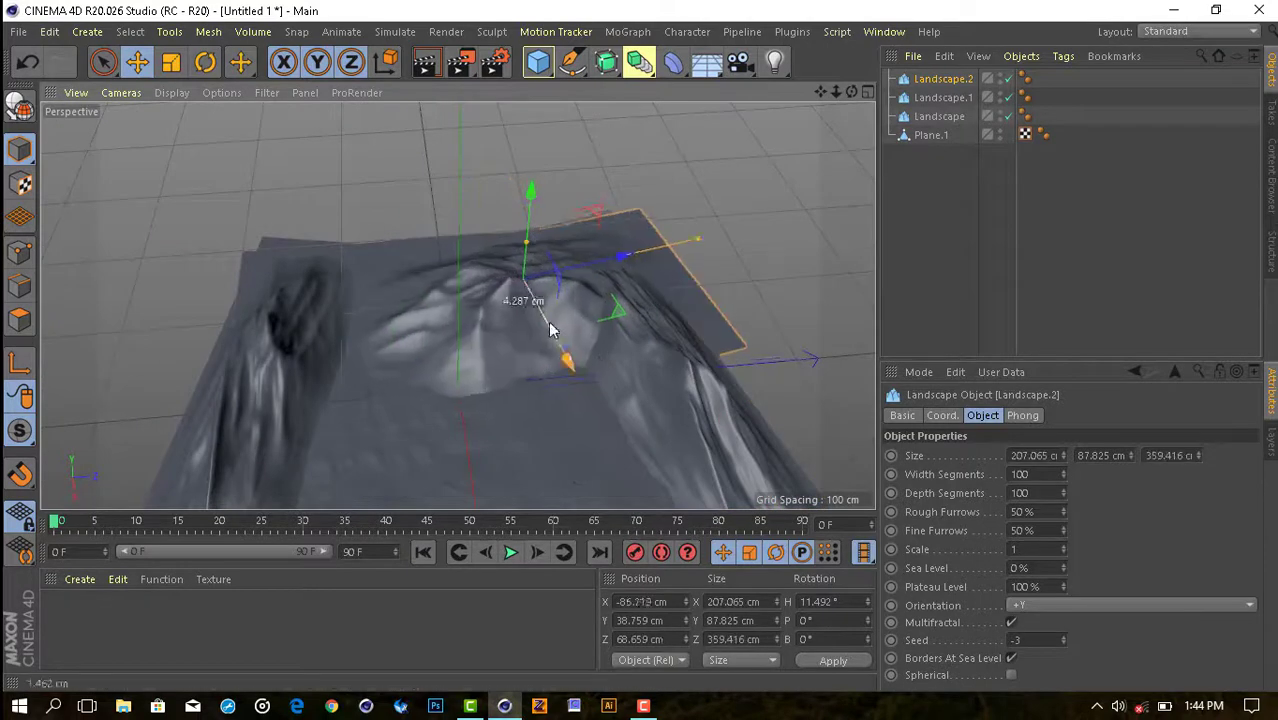
mouse_move(590, 237)
mouse_down()
mouse_move(550, 243)
mouse_move(440, 220)
mouse_move(436, 204)
mouse_up()
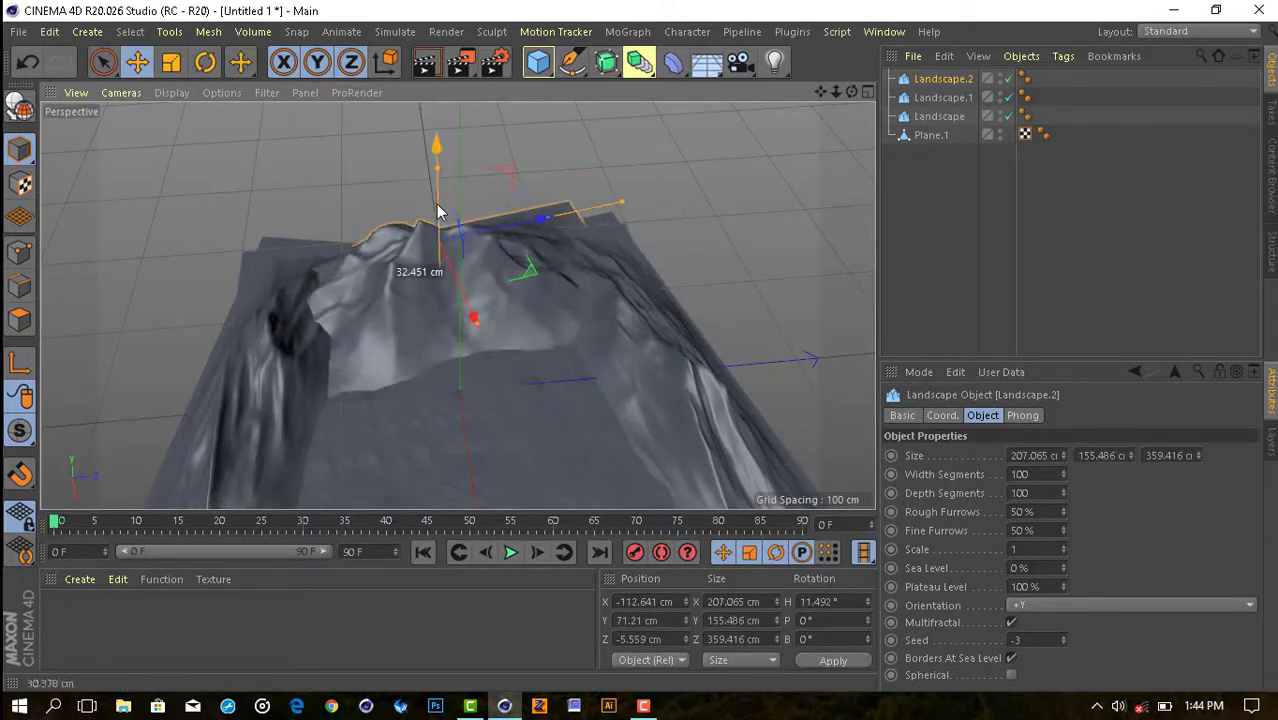
mouse_move(442, 337)
alt+mouse_down()
mouse_move(435, 403)
mouse_move(462, 286)
mouse_move(496, 360)
mouse_move(508, 354)
alt+mouse_up()
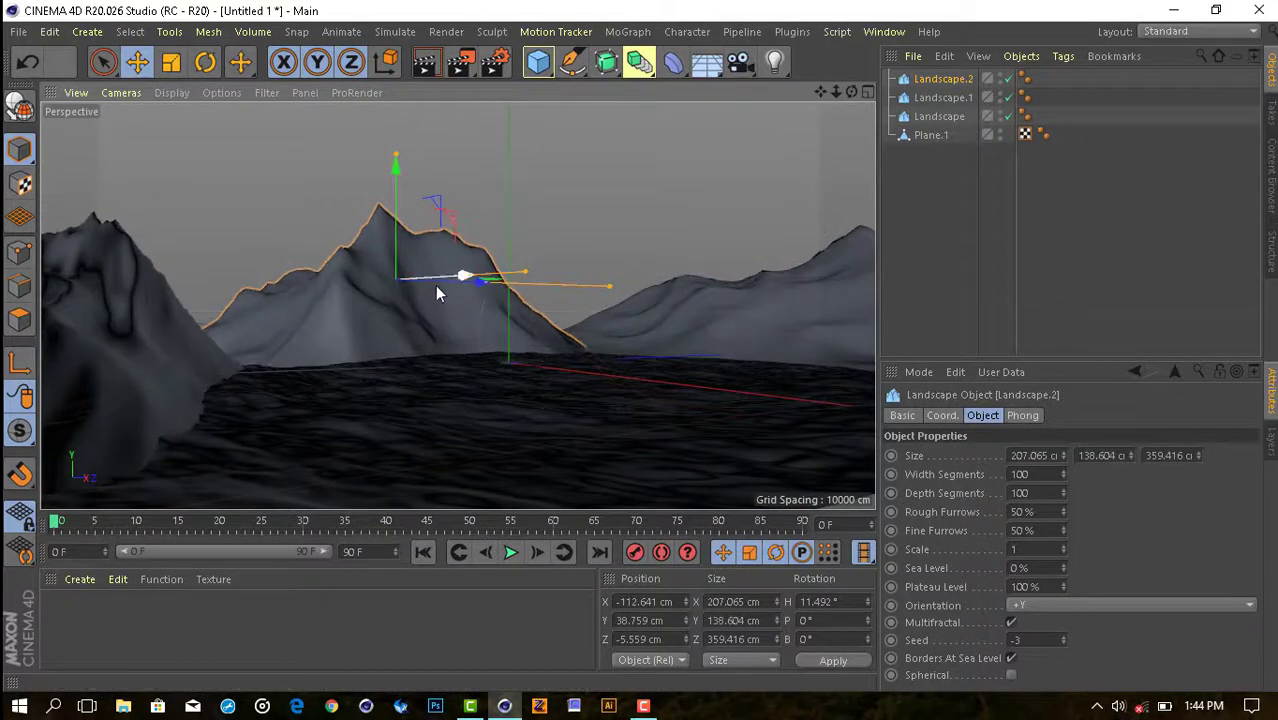
key(r)
mouse_move(442, 285)
mouse_down()
mouse_move(310, 290)
mouse_move(390, 168)
mouse_up()
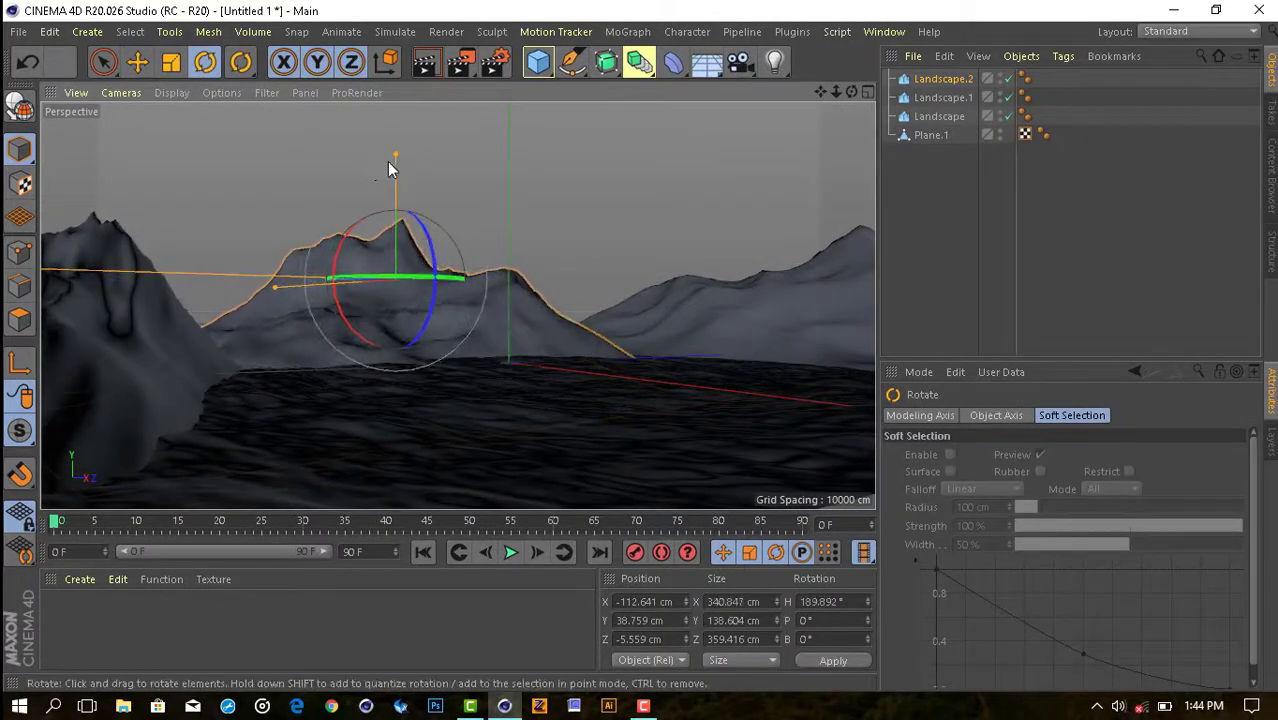
Convert Landscape.2 into an editable polygon object.
alt+drag(404, 276, 368, 371)
mouse_move(132, 305)
alt+mouse_down()
mouse_move(308, 428)
mouse_move(378, 265)
mouse_move(380, 400)
alt+mouse_up()
click(19, 104)
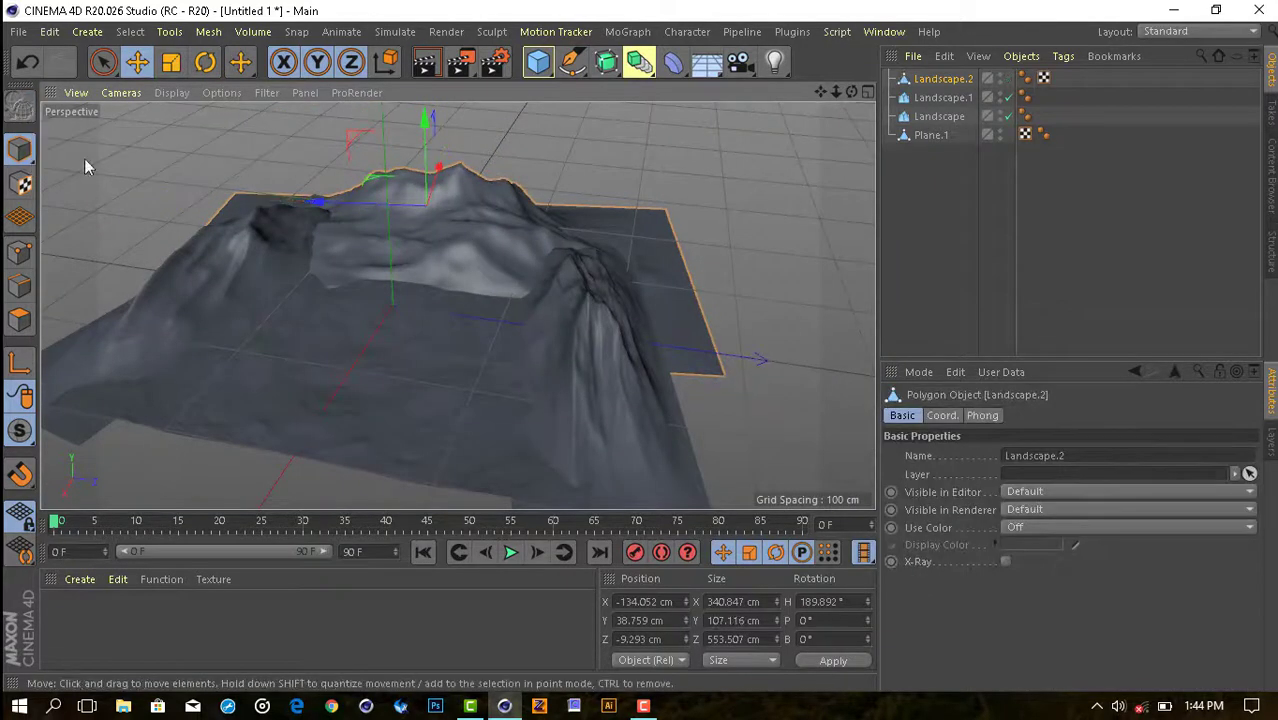
click(446, 31)
mouse_move(515, 122)
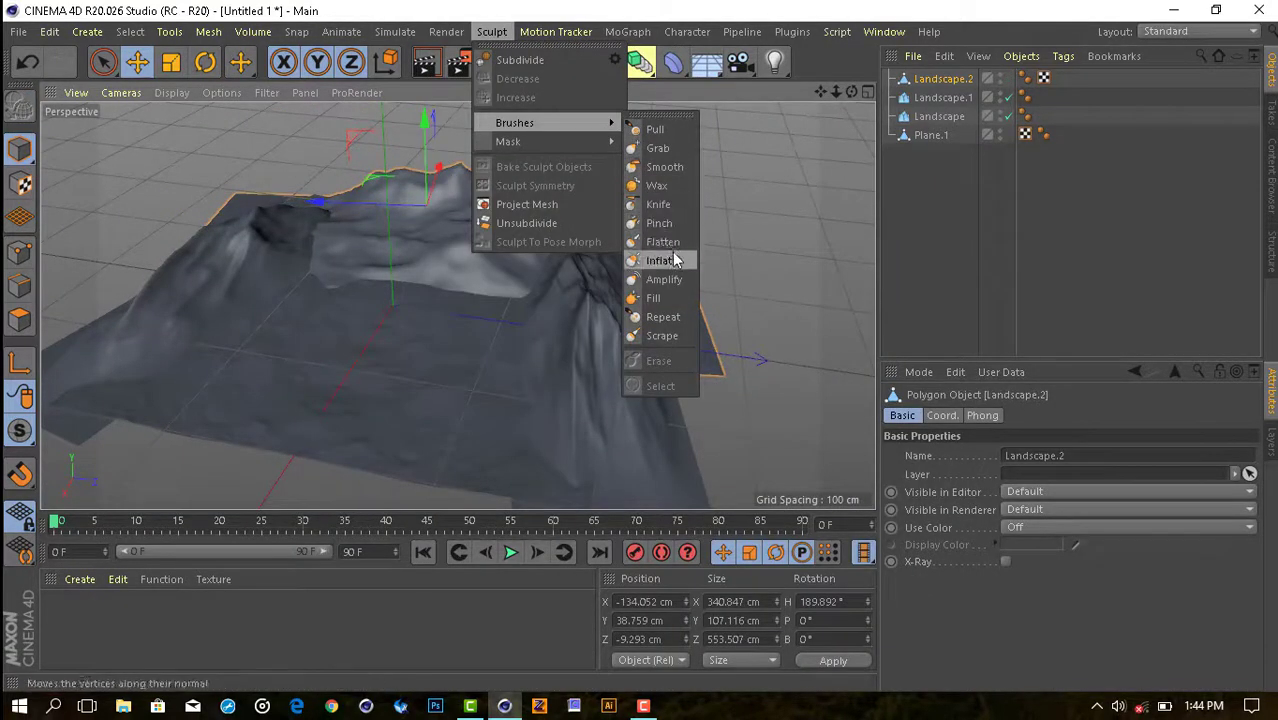
click(675, 260)
drag(463, 273, 587, 353)
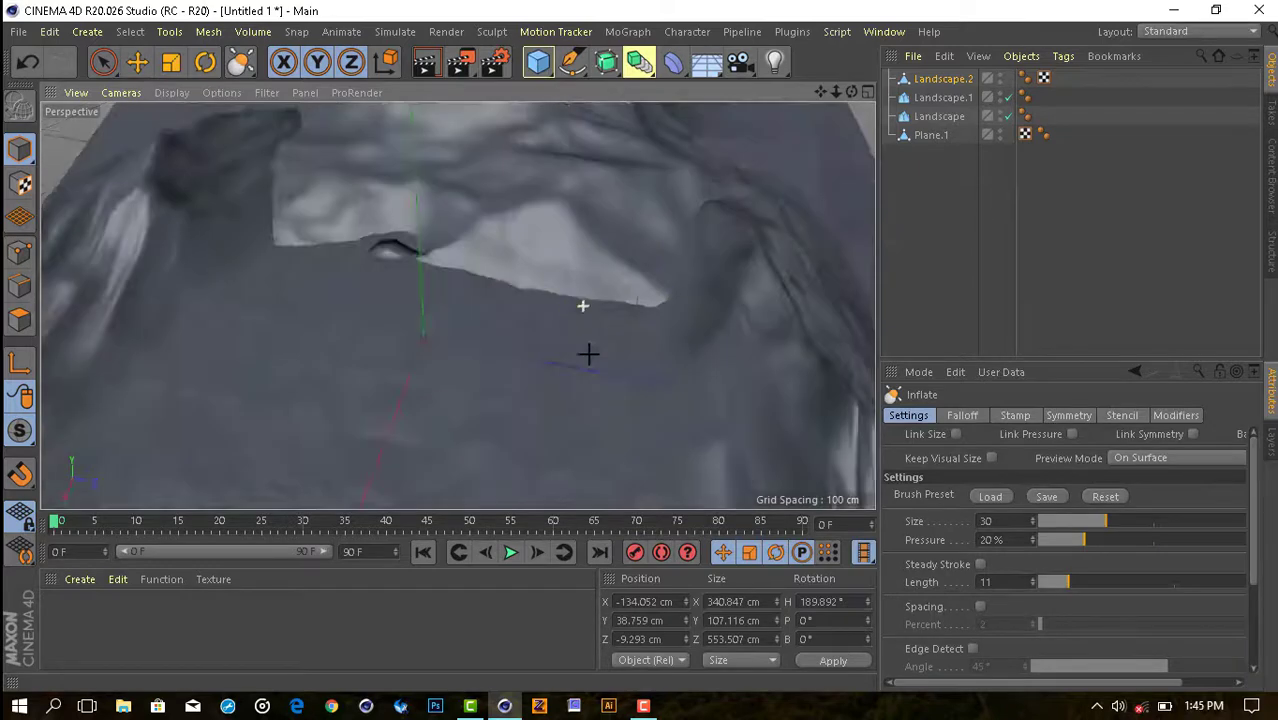
key(ctrl+z)
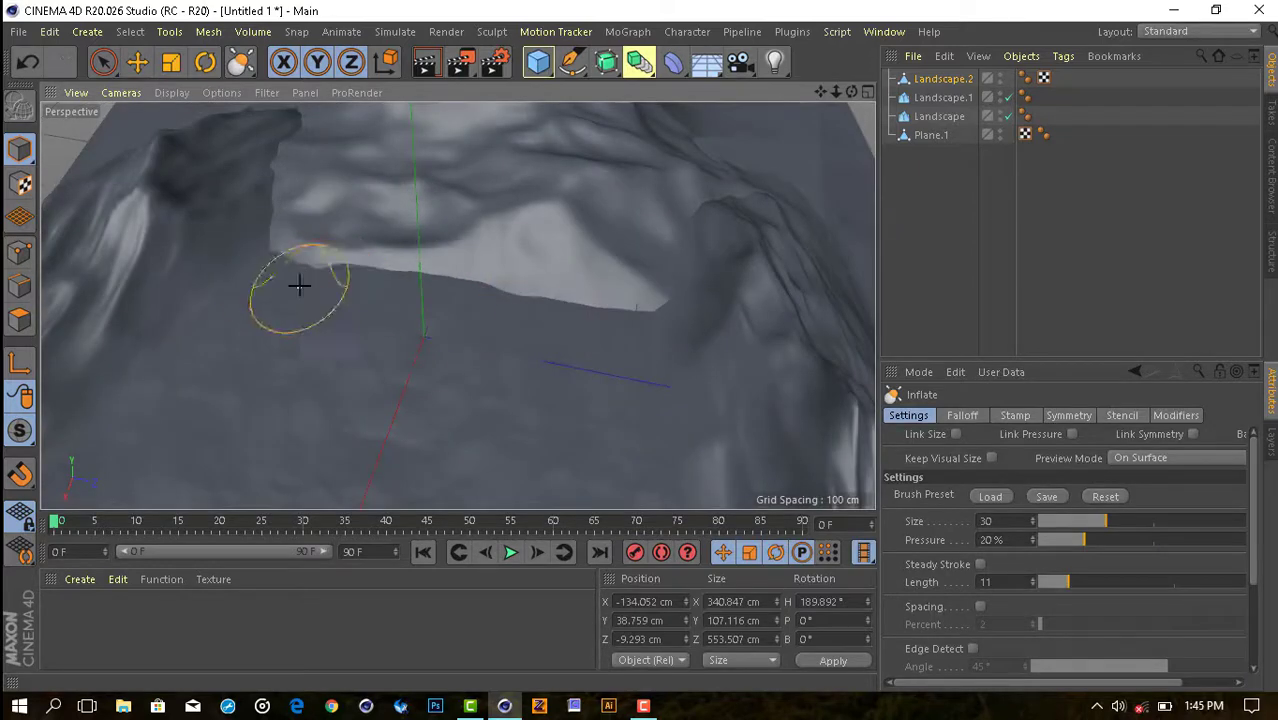
drag(528, 240, 547, 251)
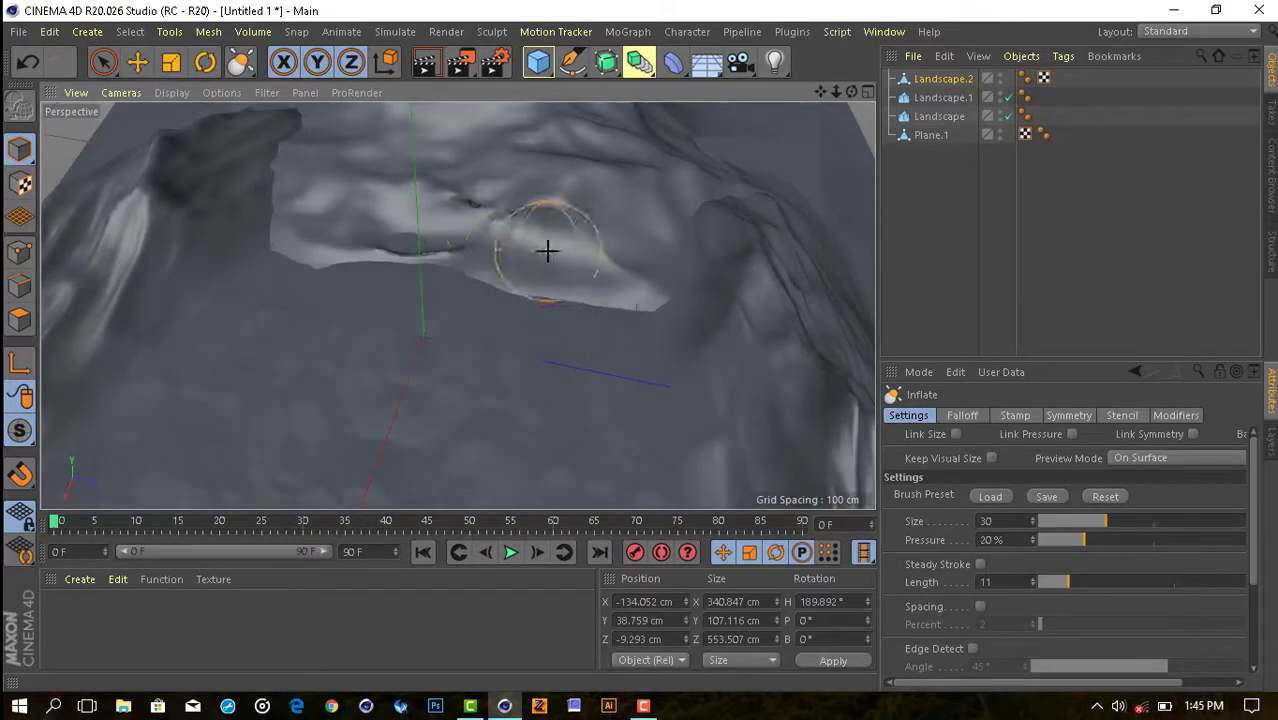
alt+drag(453, 220, 340, 250)
alt+drag(679, 252, 836, 157)
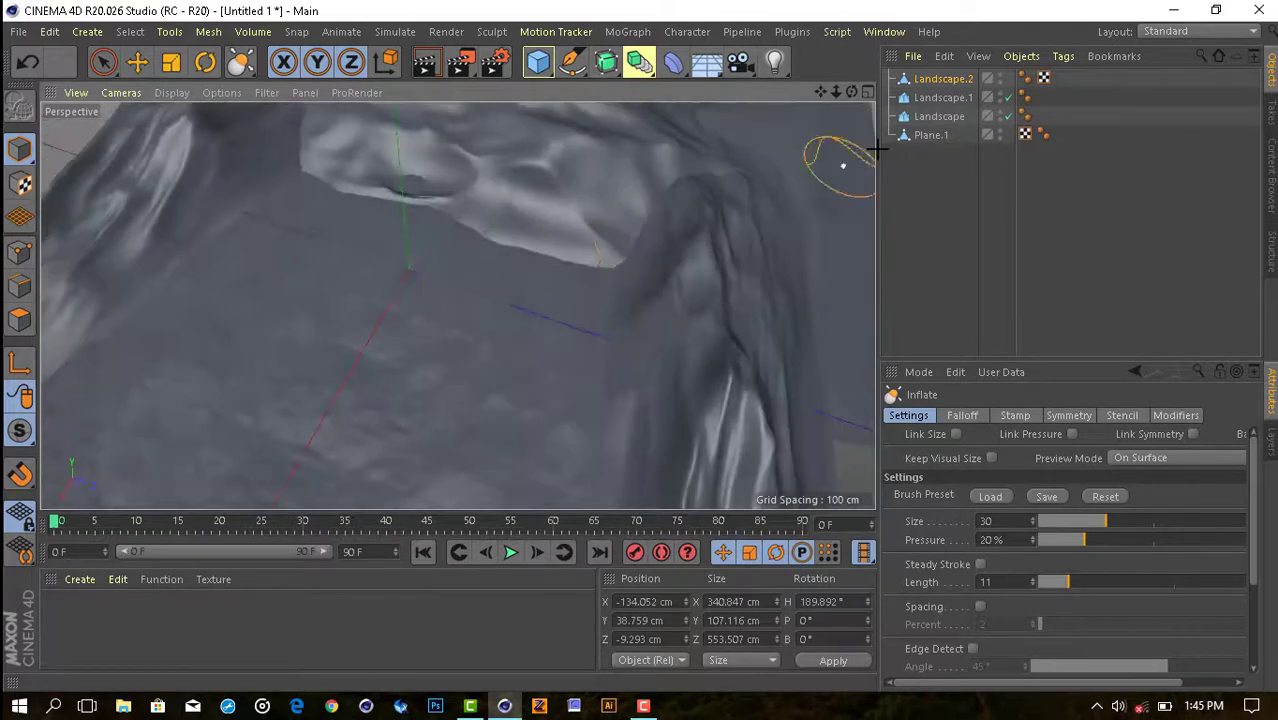
right_click(937, 146)
click(1010, 508)
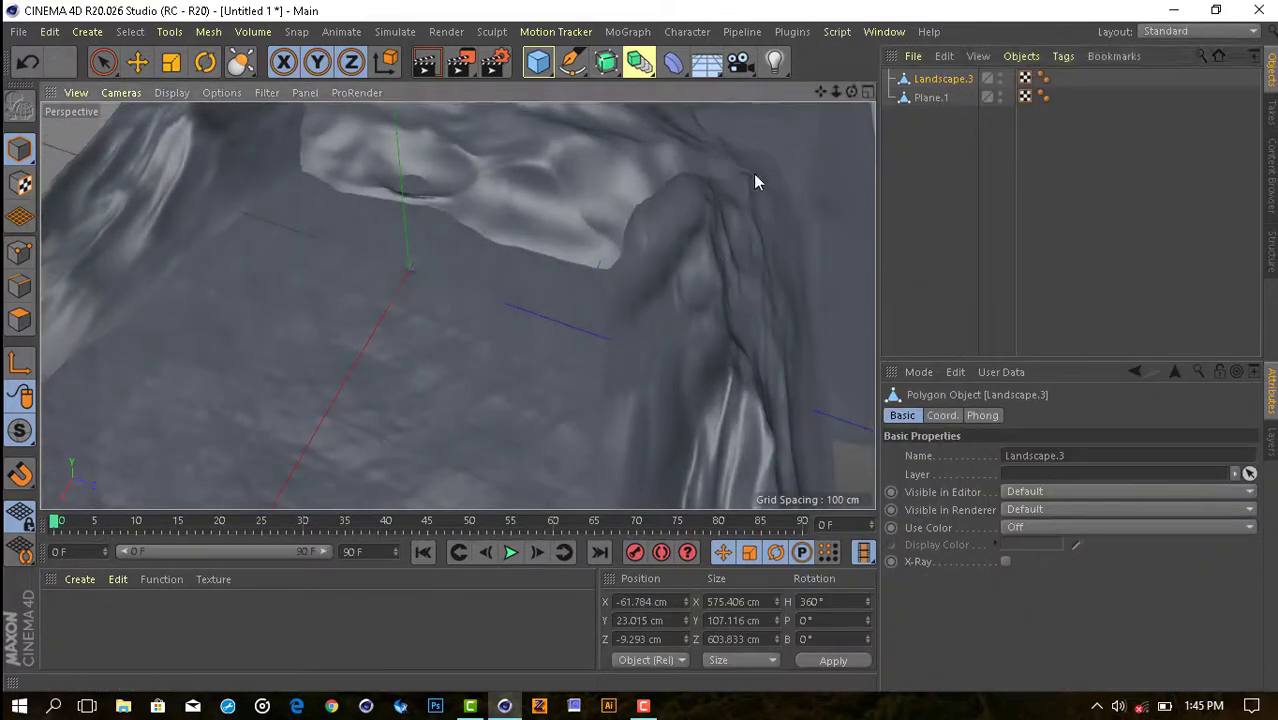
mouse_move(755, 181)
alt+mouse_down()
mouse_move(462, 191)
mouse_move(483, 272)
alt+mouse_up()
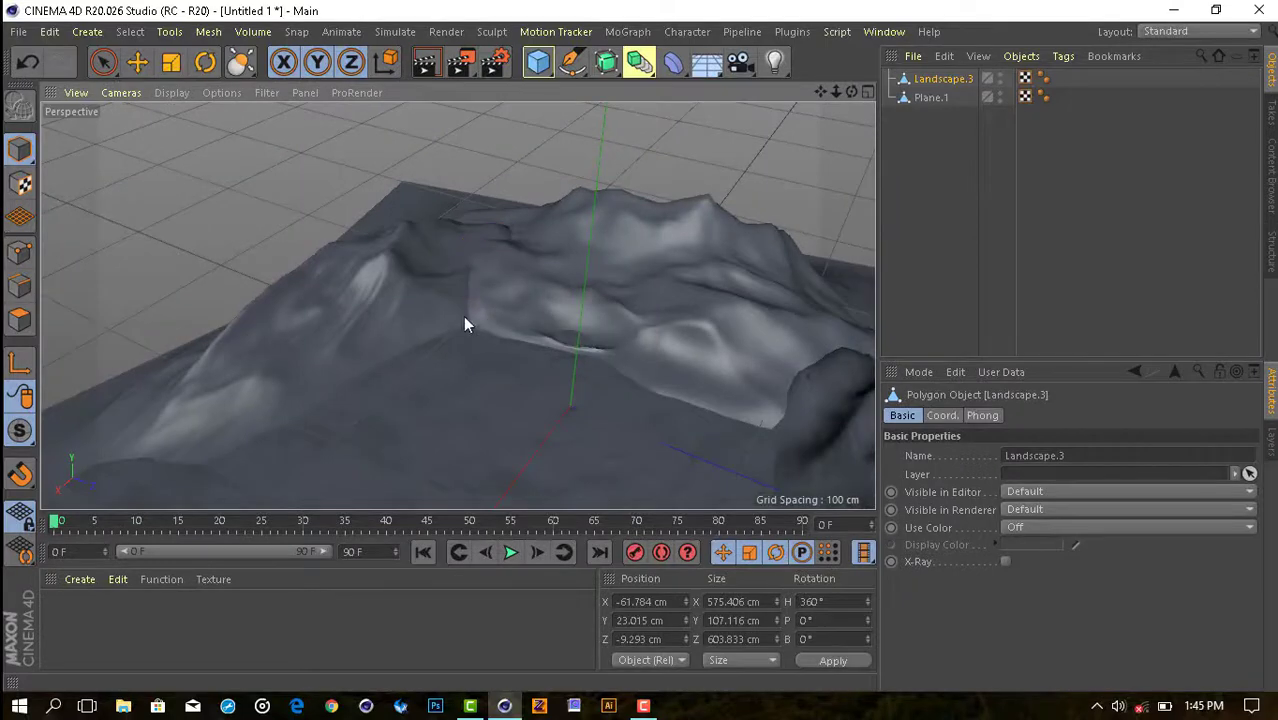
mouse_move(463, 317)
alt+mouse_down()
mouse_move(636, 368)
mouse_move(734, 256)
alt+mouse_up()
alt+drag(666, 331, 569, 219)
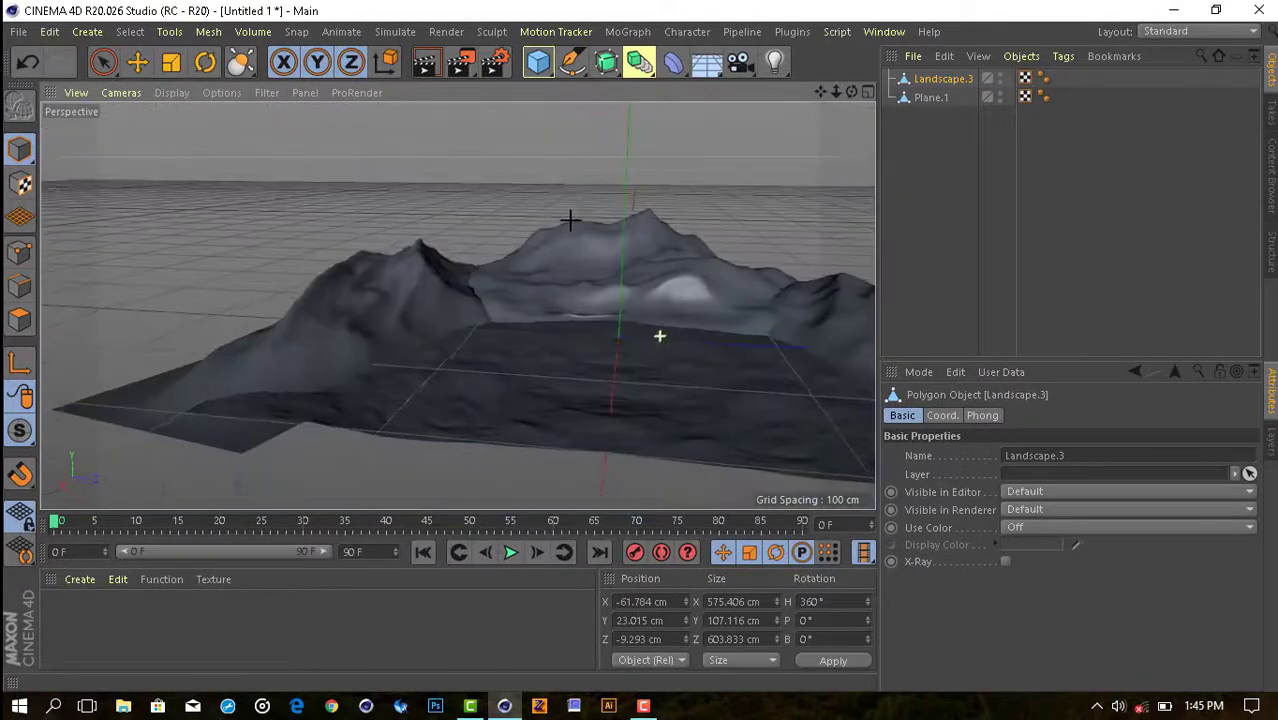
mouse_move(467, 293)
alt+mouse_down()
mouse_move(542, 263)
mouse_move(506, 267)
mouse_move(642, 371)
mouse_move(442, 263)
mouse_move(522, 263)
mouse_move(547, 228)
mouse_move(502, 288)
alt+mouse_up()
scroll(516, 271, down, 5)
scroll(514, 242, up, 10)
Switch the workspace to the arnold_2 layout with the live Arnold render.
click(929, 97)
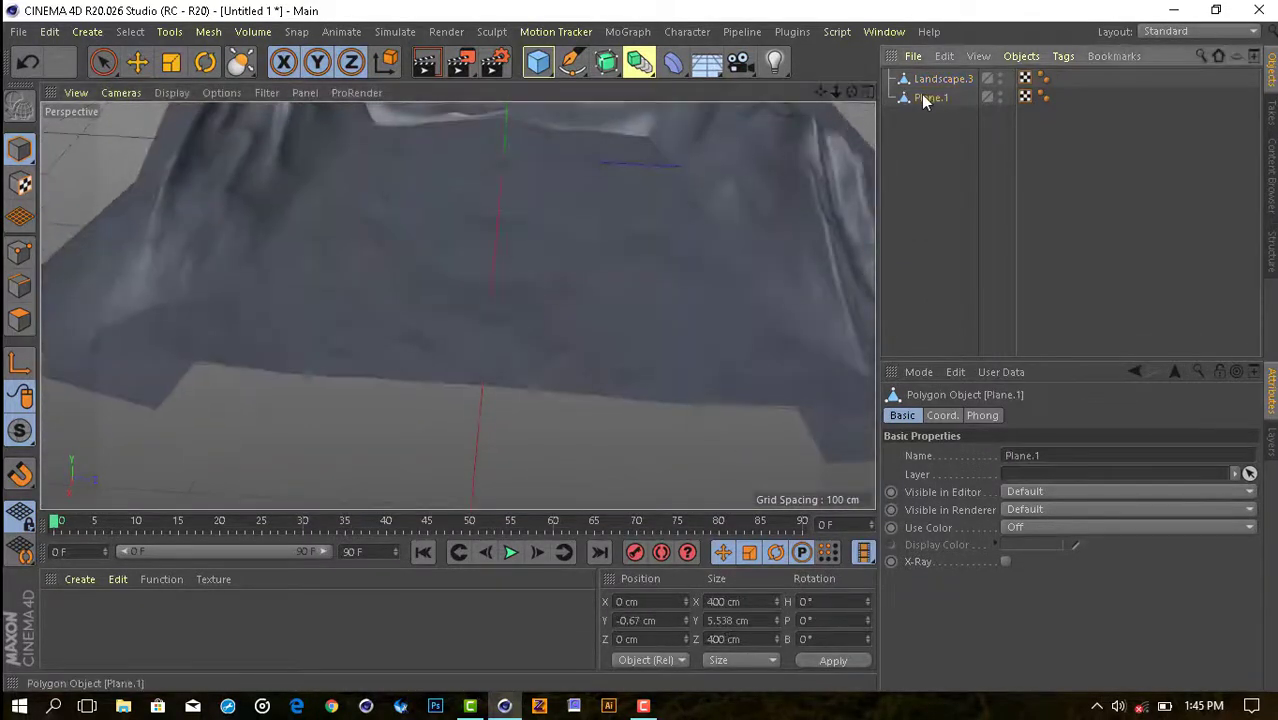
scroll(600, 211, down, 2)
key(e)
alt+drag(556, 274, 513, 250)
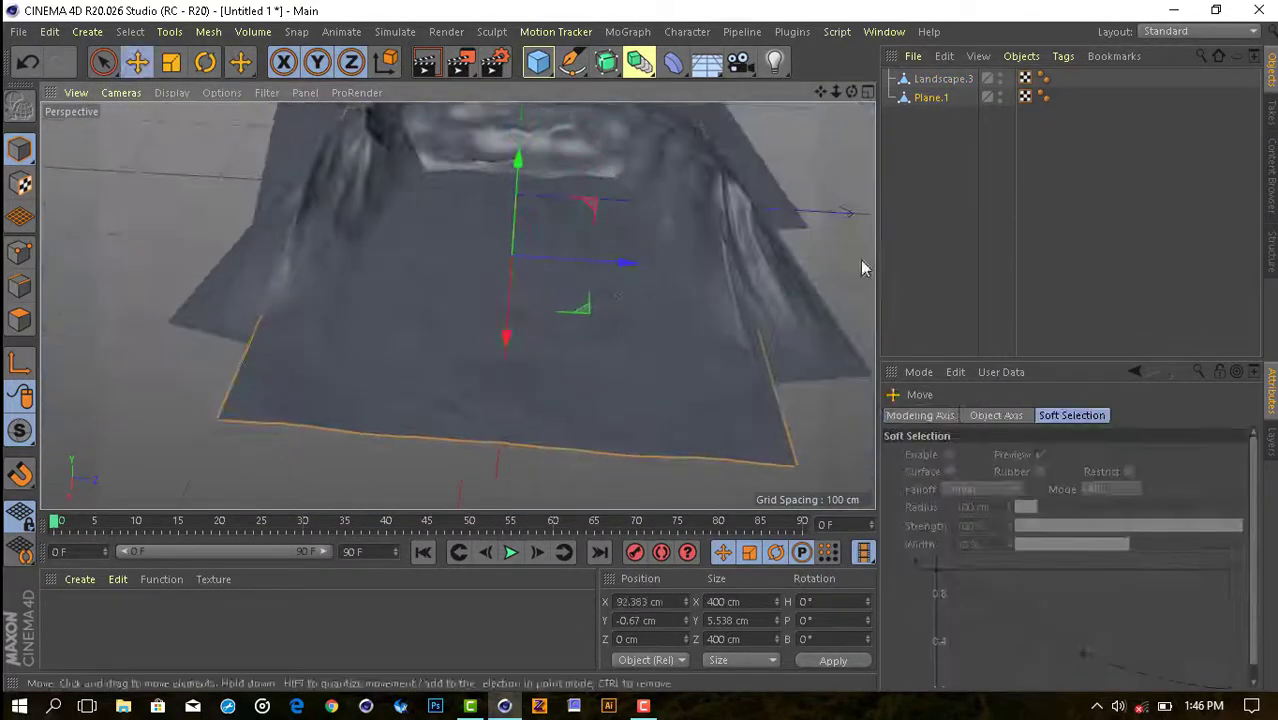
click(1195, 31)
click(1180, 88)
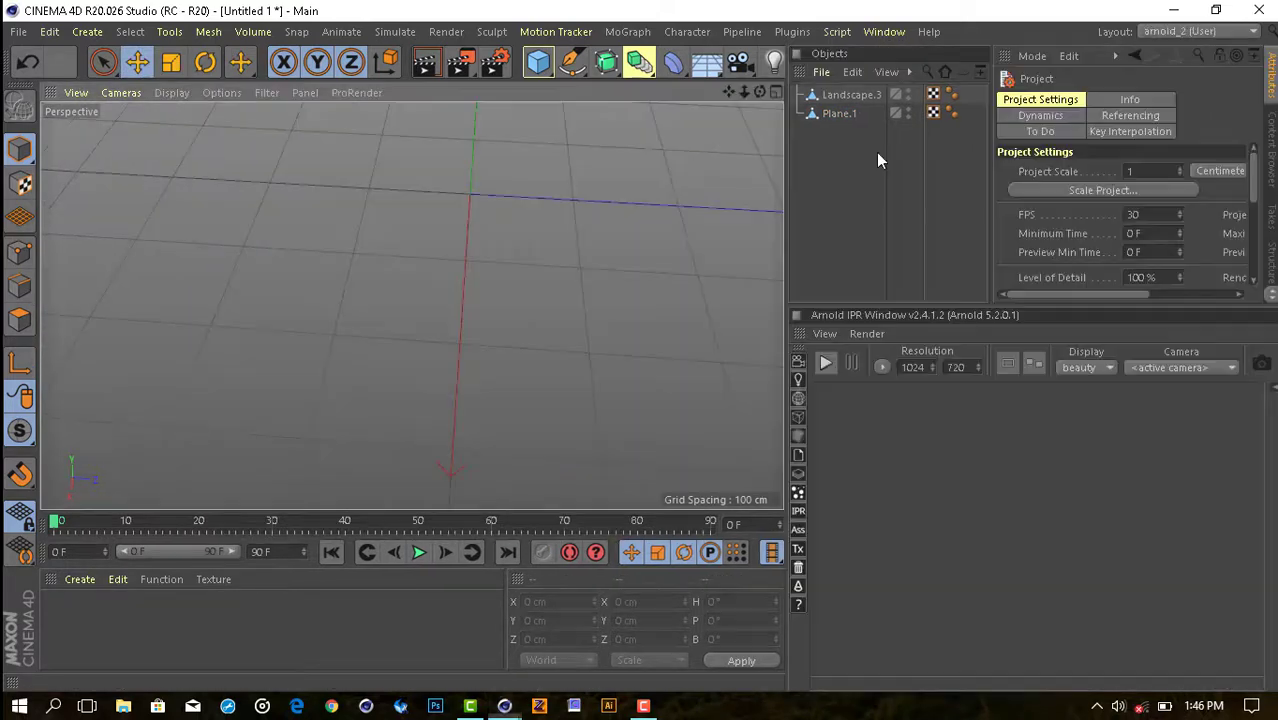
Frame a low horizon view and add an HDRI Link tag to the Arnold Sky.
scroll(590, 205, down, 3)
mouse_move(541, 233)
alt+mouse_down()
mouse_move(542, 205)
mouse_move(559, 262)
mouse_move(502, 362)
mouse_move(523, 392)
alt+mouse_up()
click(502, 362)
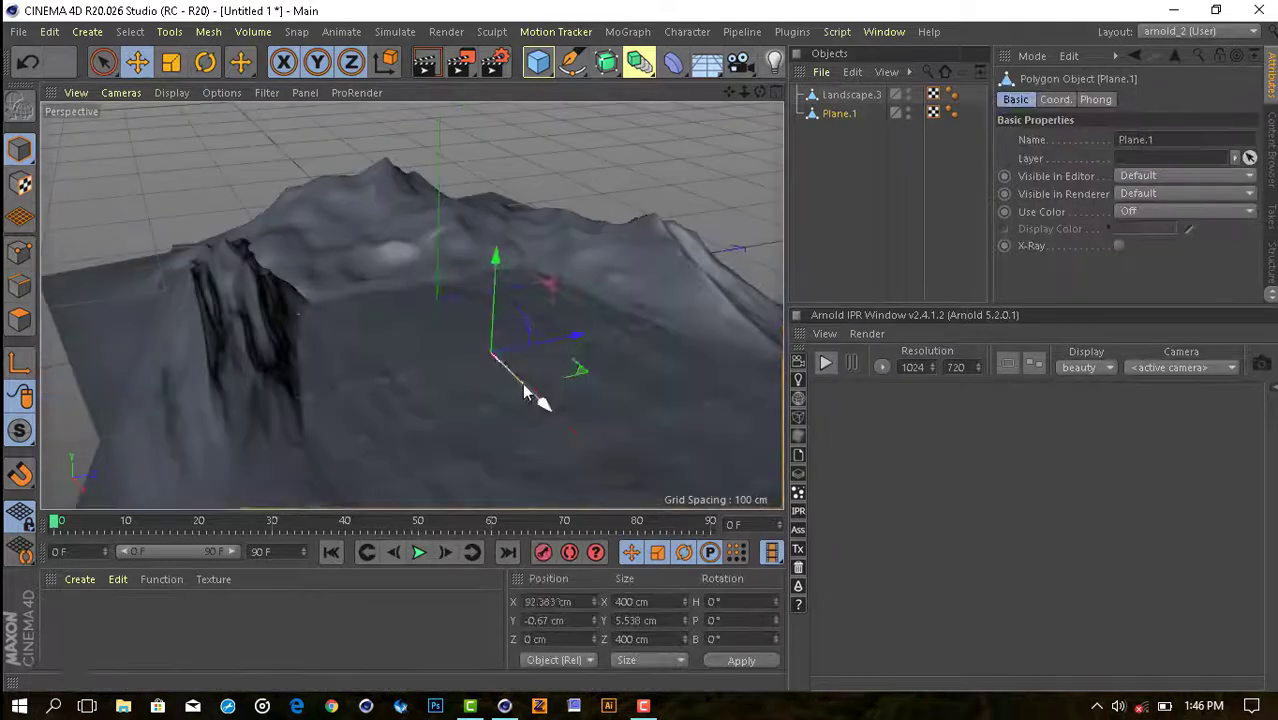
alt+drag(493, 433, 562, 379)
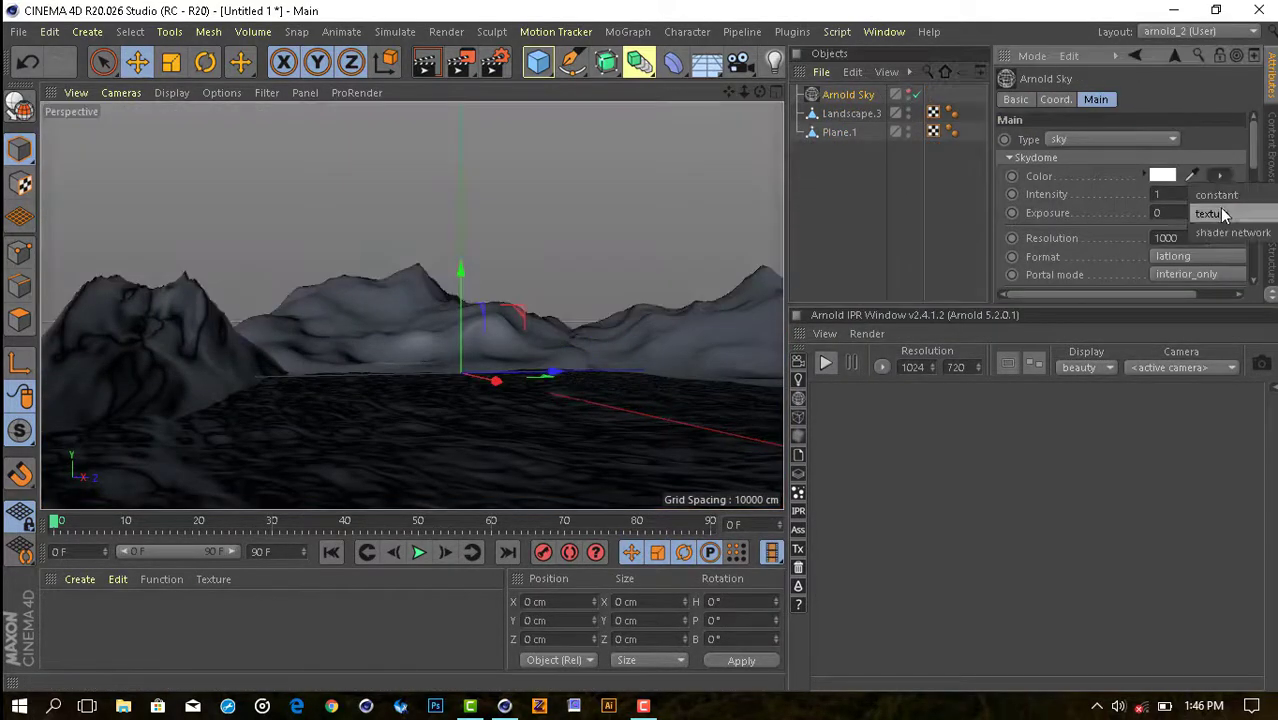
right_click(848, 94)
click(990, 211)
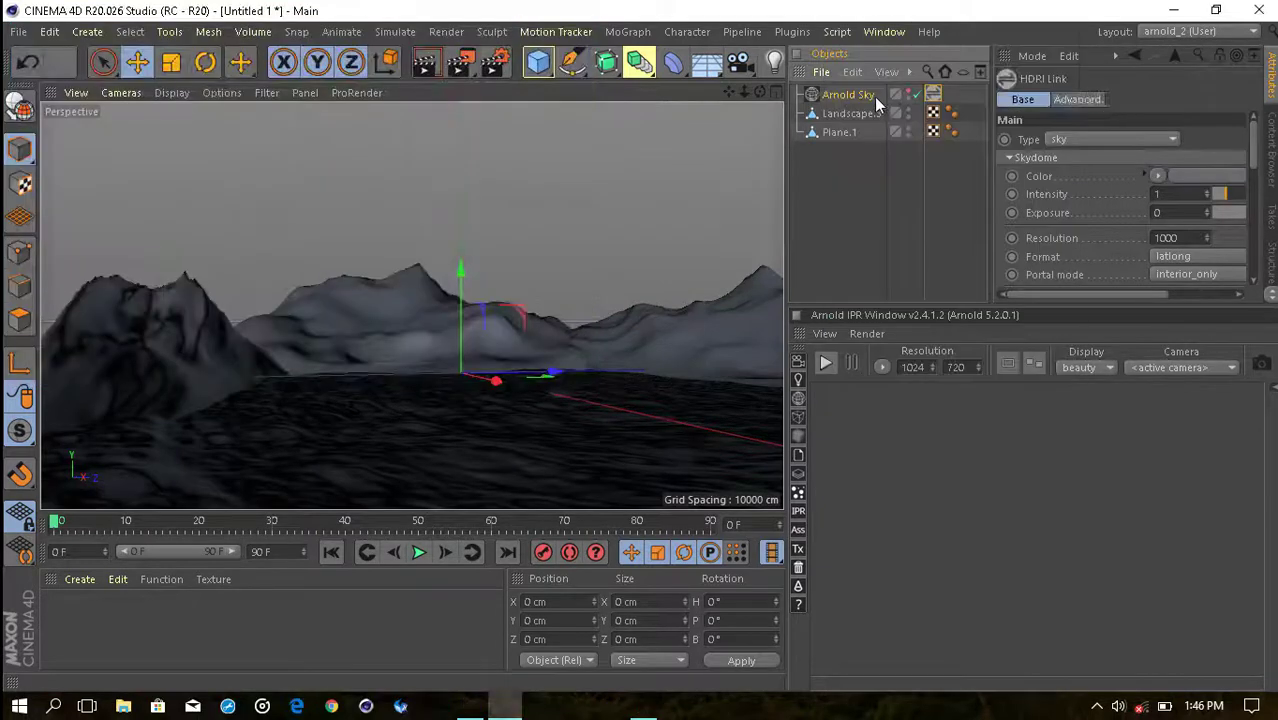
Start the live Arnold IPR render and open the HDRI Browser from the HDRI Link tag.
click(826, 364)
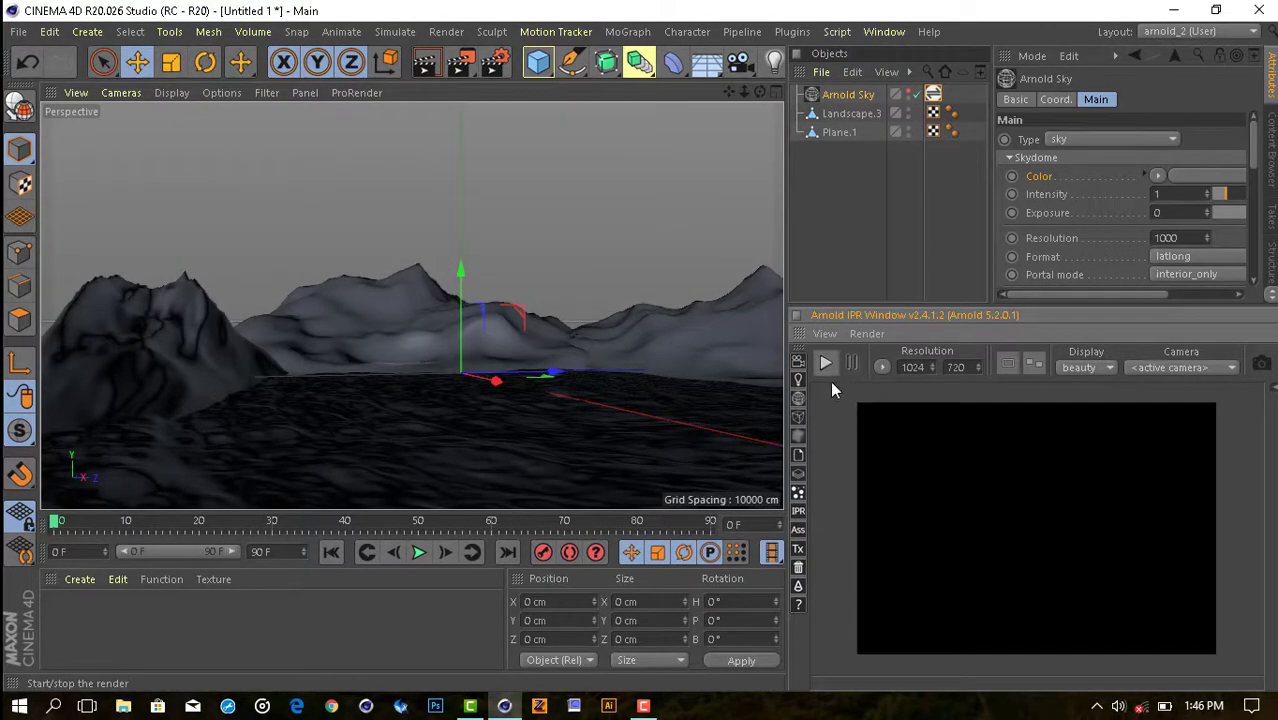
click(933, 94)
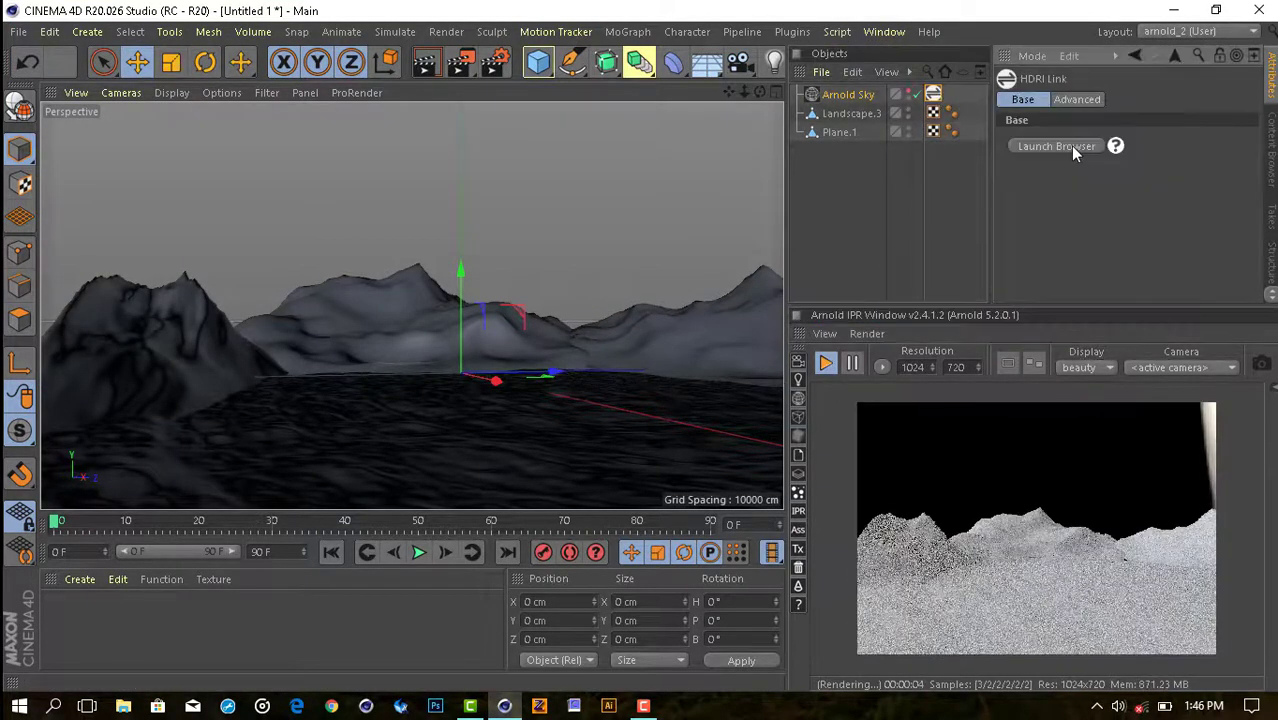
click(1057, 146)
Show all HDRI packs and apply an Ultimate Skies sunset HDRI to the Arnold Sky.
click(330, 56)
click(320, 174)
scroll(410, 265, down, 10)
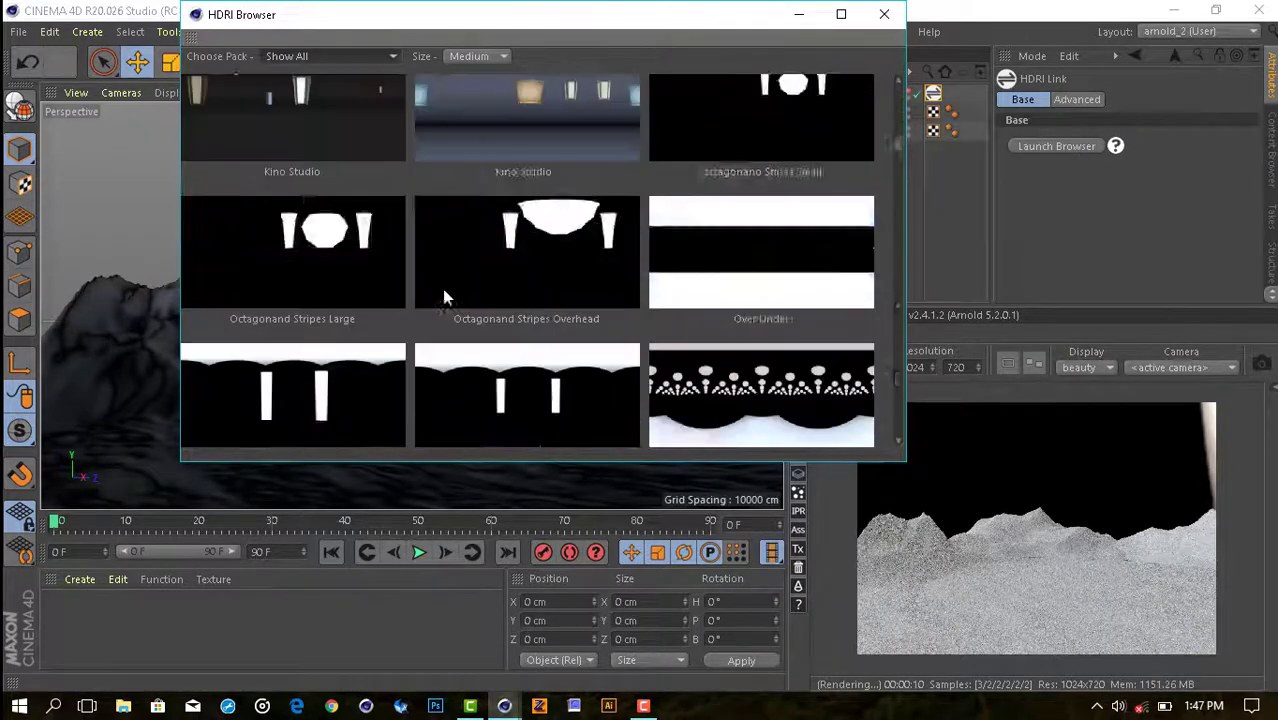
scroll(445, 295, down, 2)
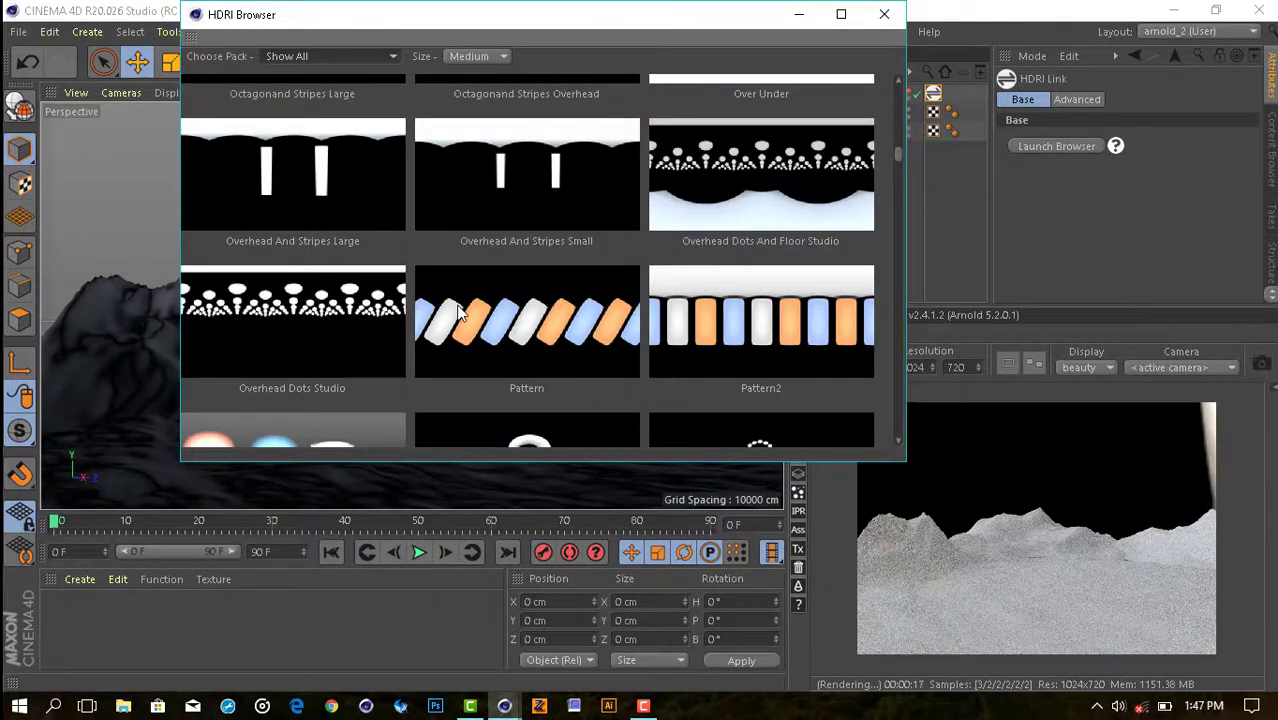
scroll(460, 315, down, 5)
scroll(462, 312, down, 5)
scroll(465, 310, down, 5)
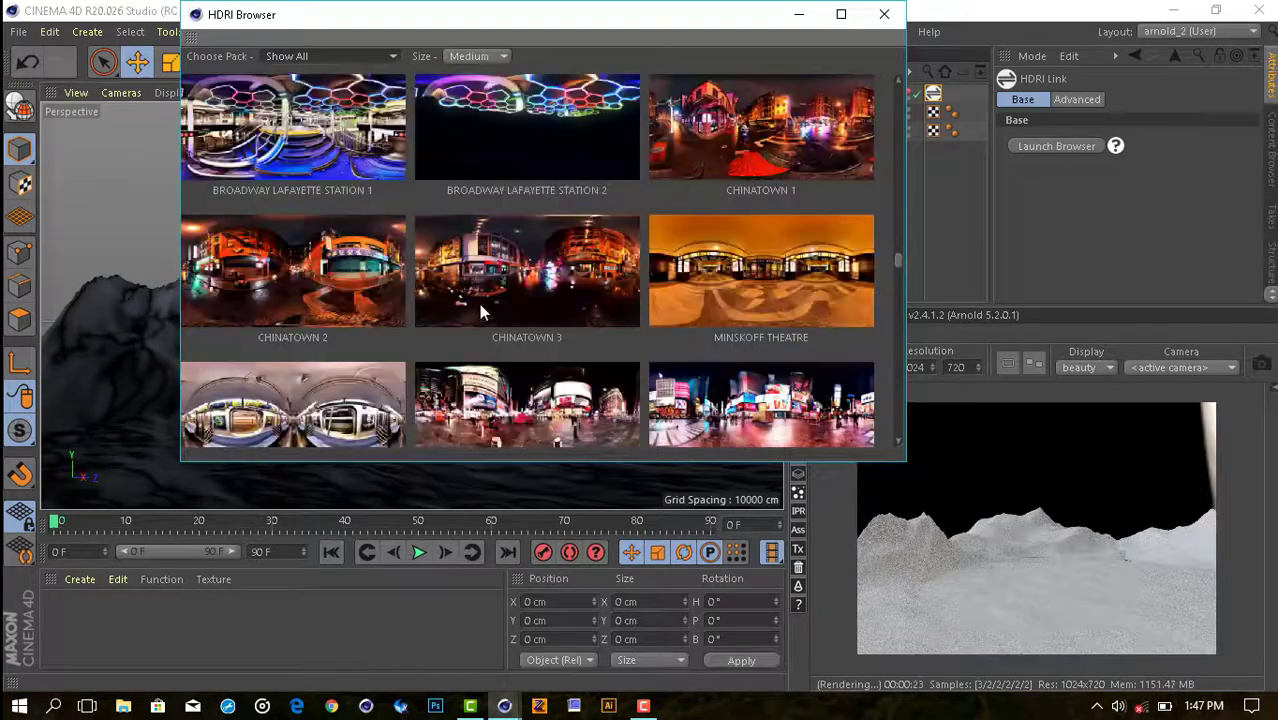
scroll(479, 304, down, 5)
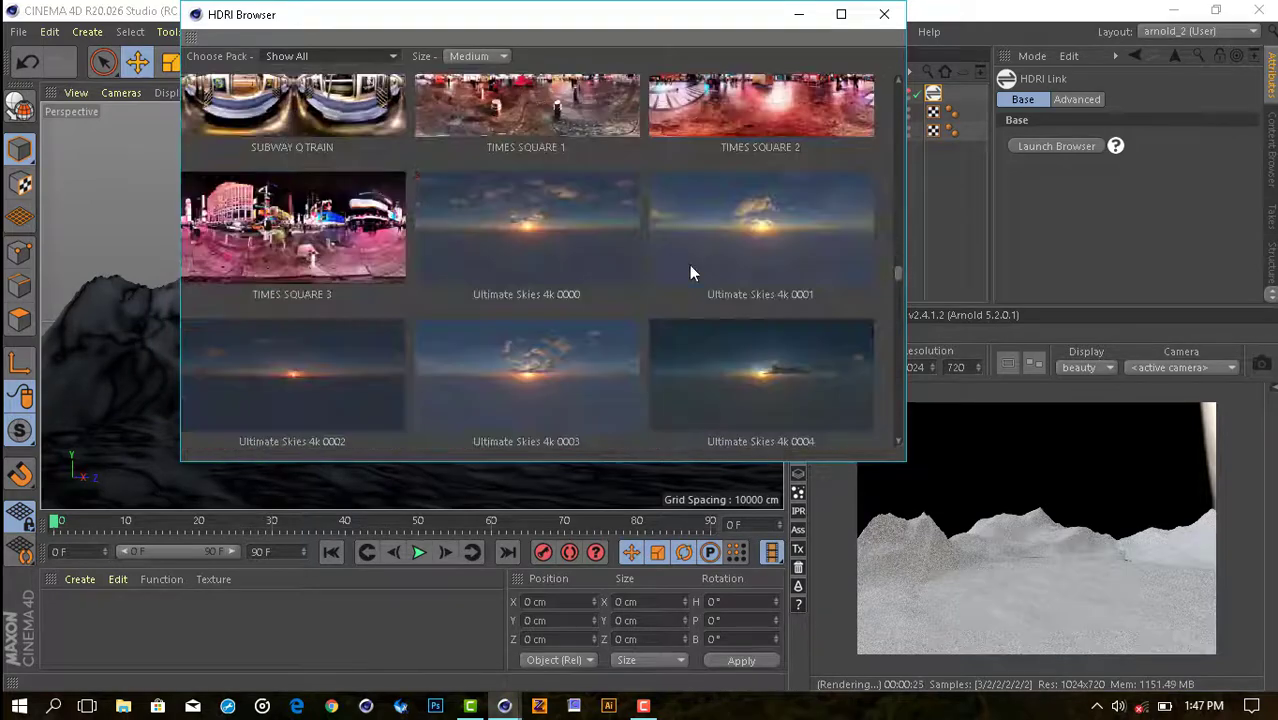
click(569, 243)
click(884, 14)
Rotate the sky's heading to about -72.8°.
key(r)
drag(520, 378, 477, 380)
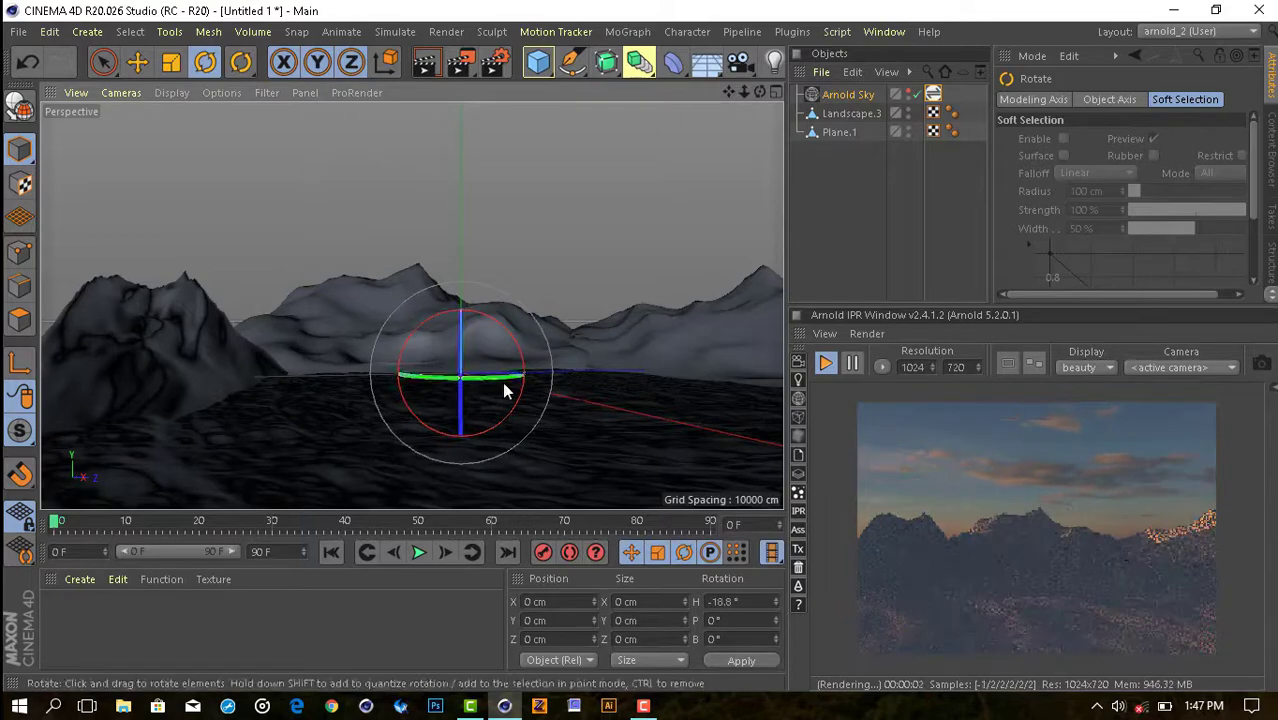
drag(513, 380, 377, 380)
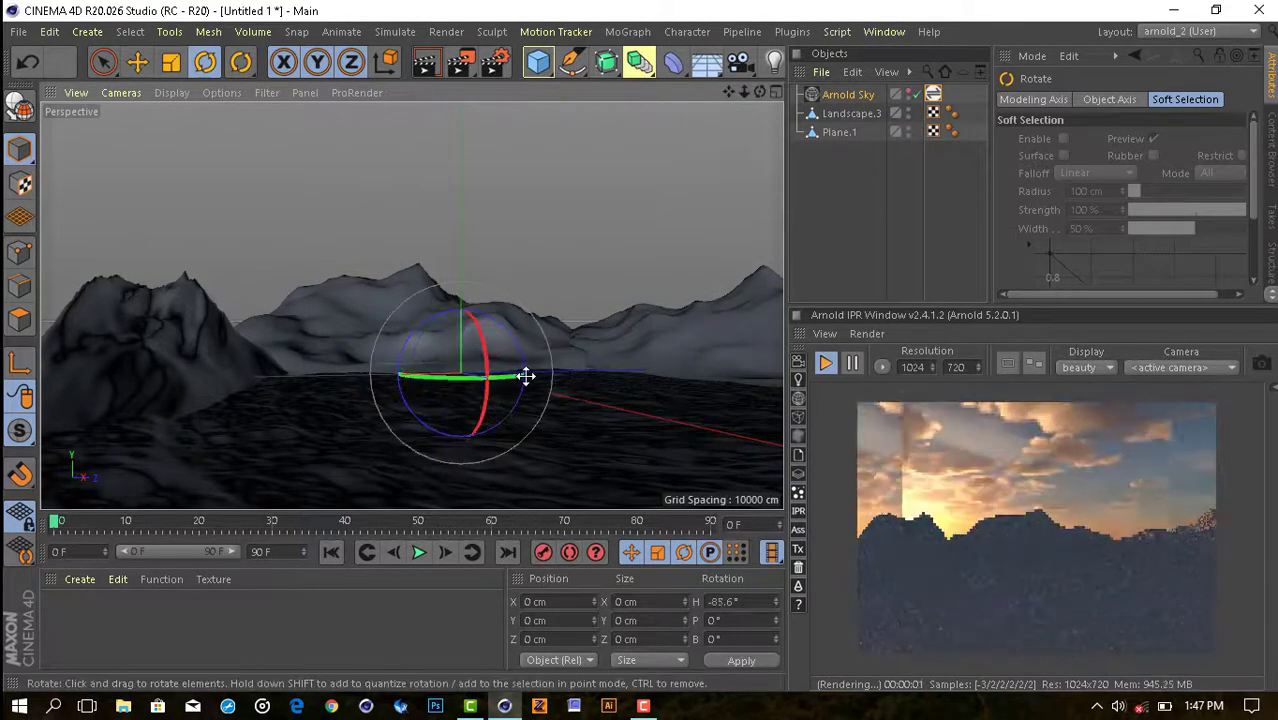
drag(522, 383, 383, 371)
drag(477, 380, 602, 392)
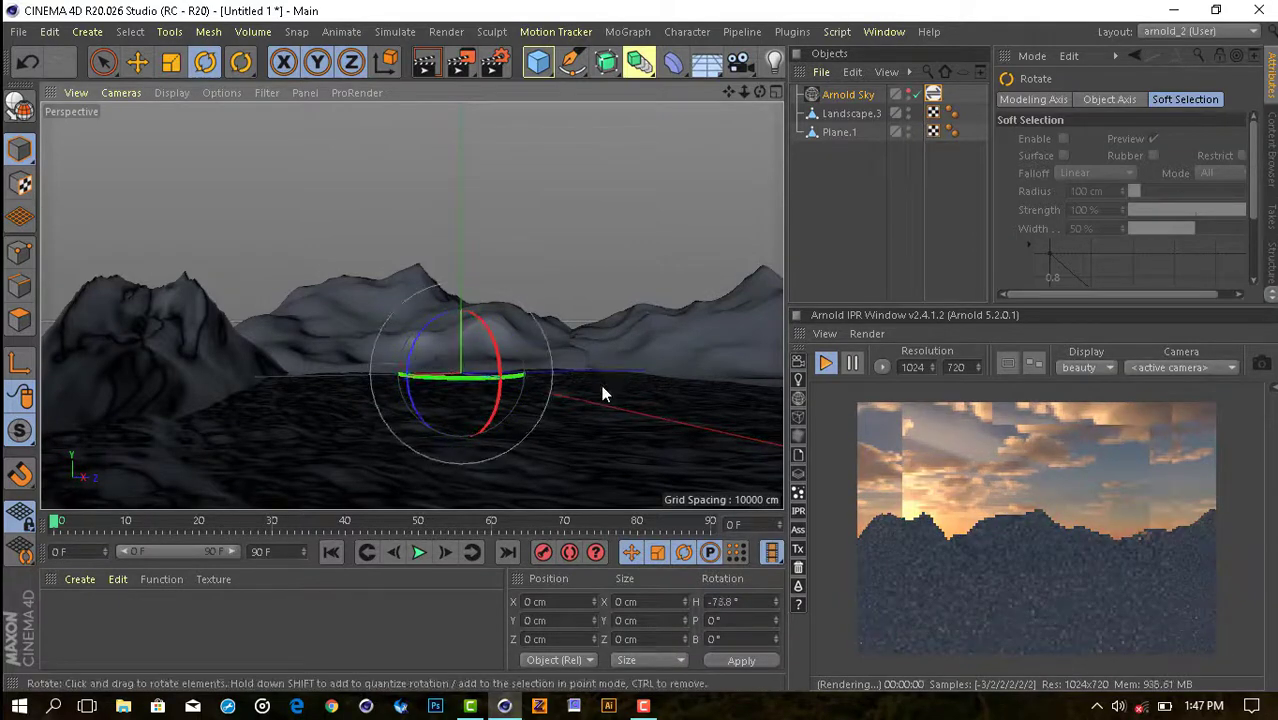
Add a Camera with Arnold parameters from the IPR toolbar.
click(802, 383)
click(798, 362)
click(919, 421)
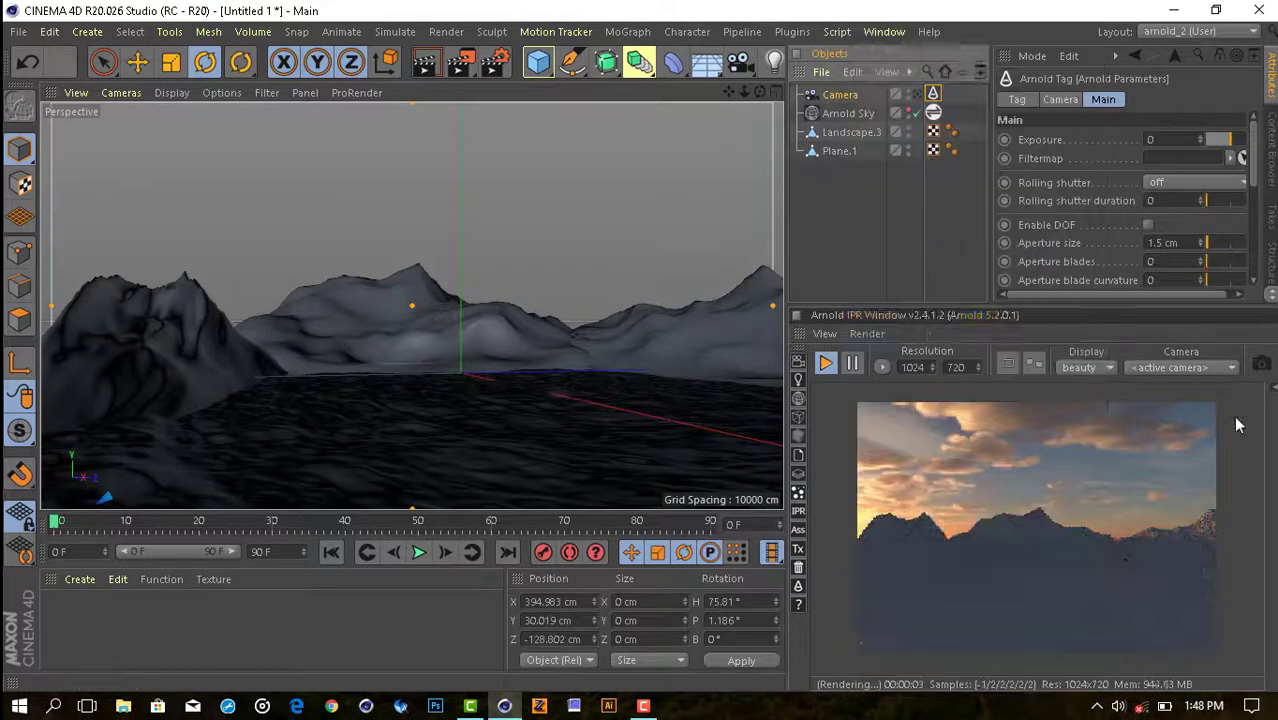
click(798, 381)
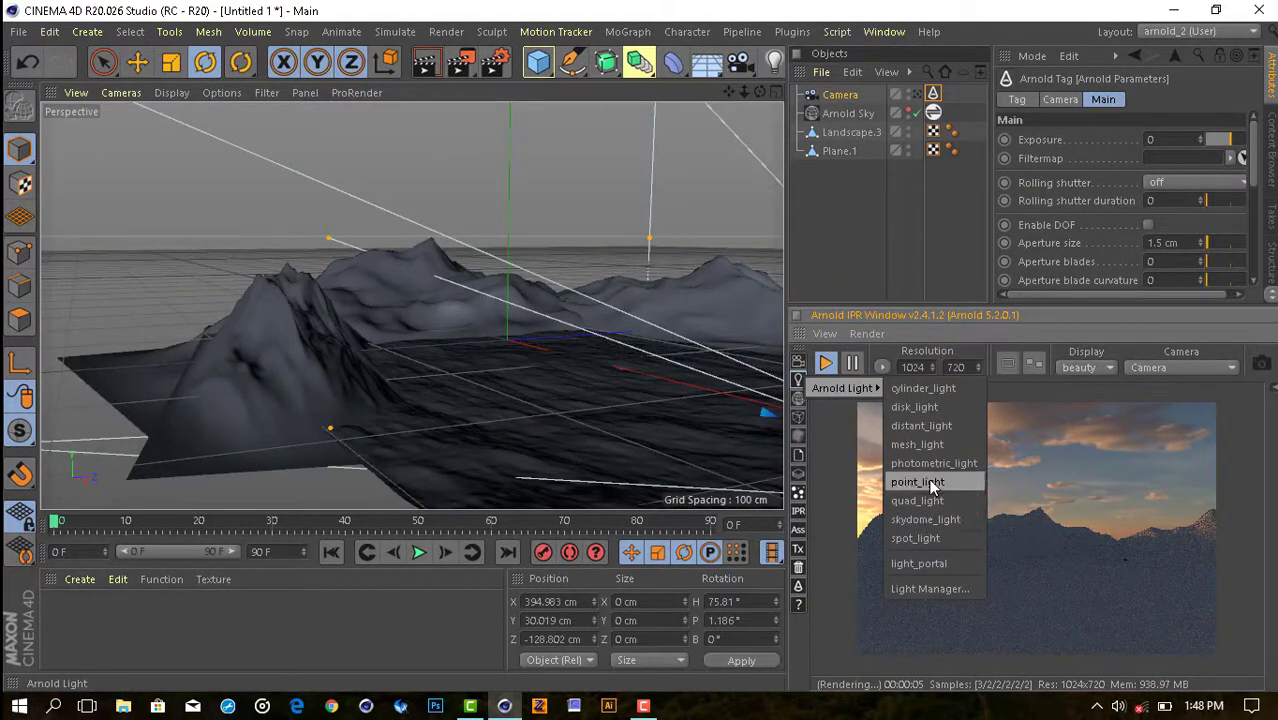
Add an Arnold distant_light and move it up to the left of the terrain.
click(921, 425)
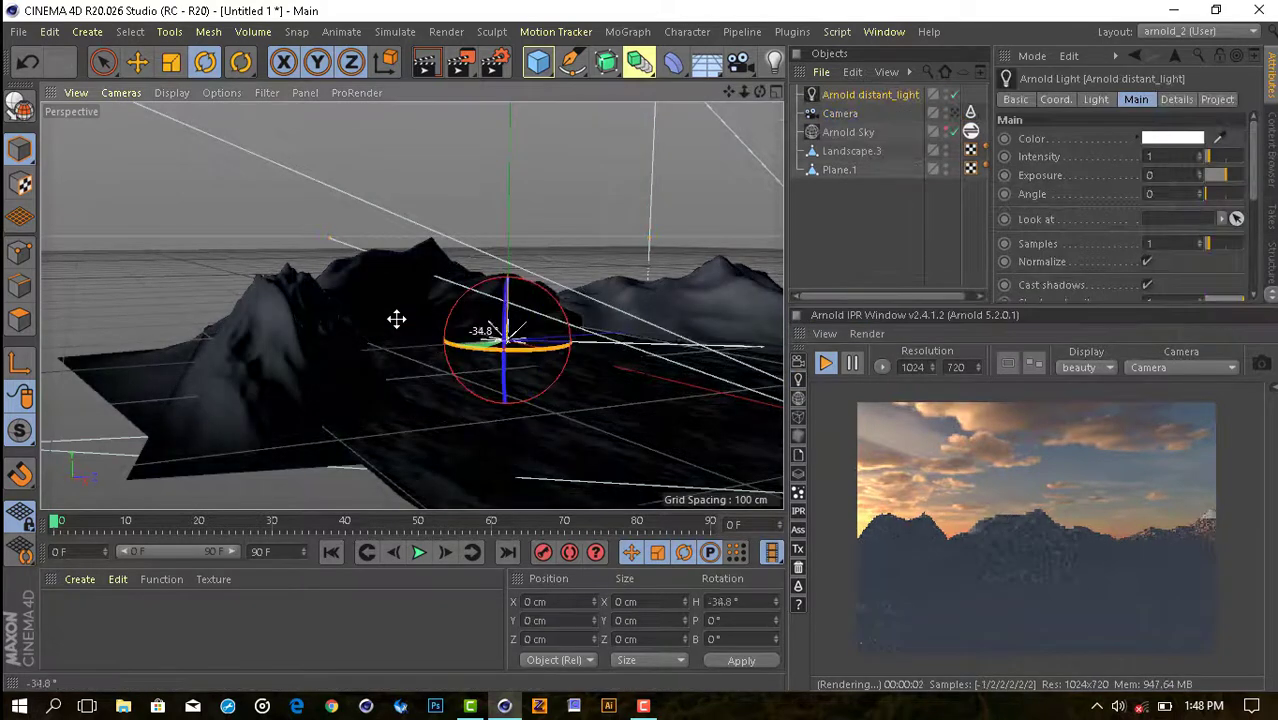
mouse_move(443, 341)
mouse_down()
mouse_move(224, 224)
mouse_move(228, 241)
mouse_move(220, 224)
mouse_up()
key(e)
key(r)
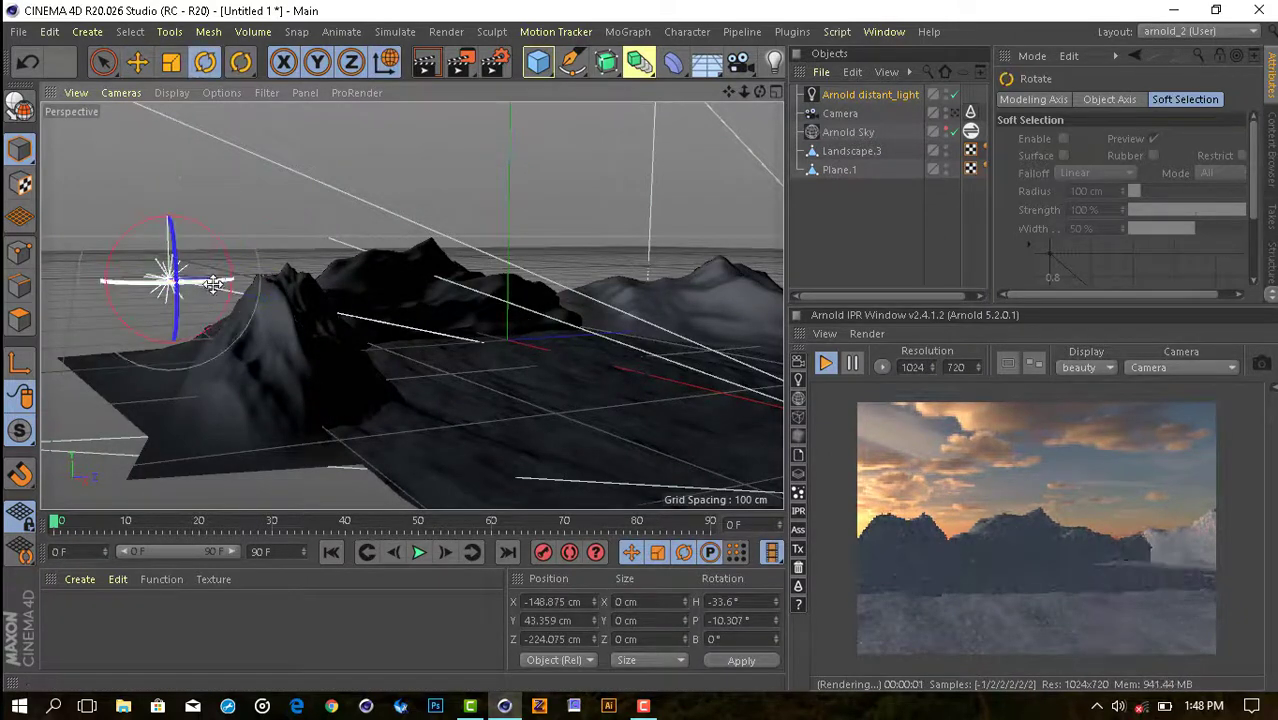
Make the light orange and angle it down to about -33° heading, -30.7° pitch.
click(870, 94)
click(1160, 134)
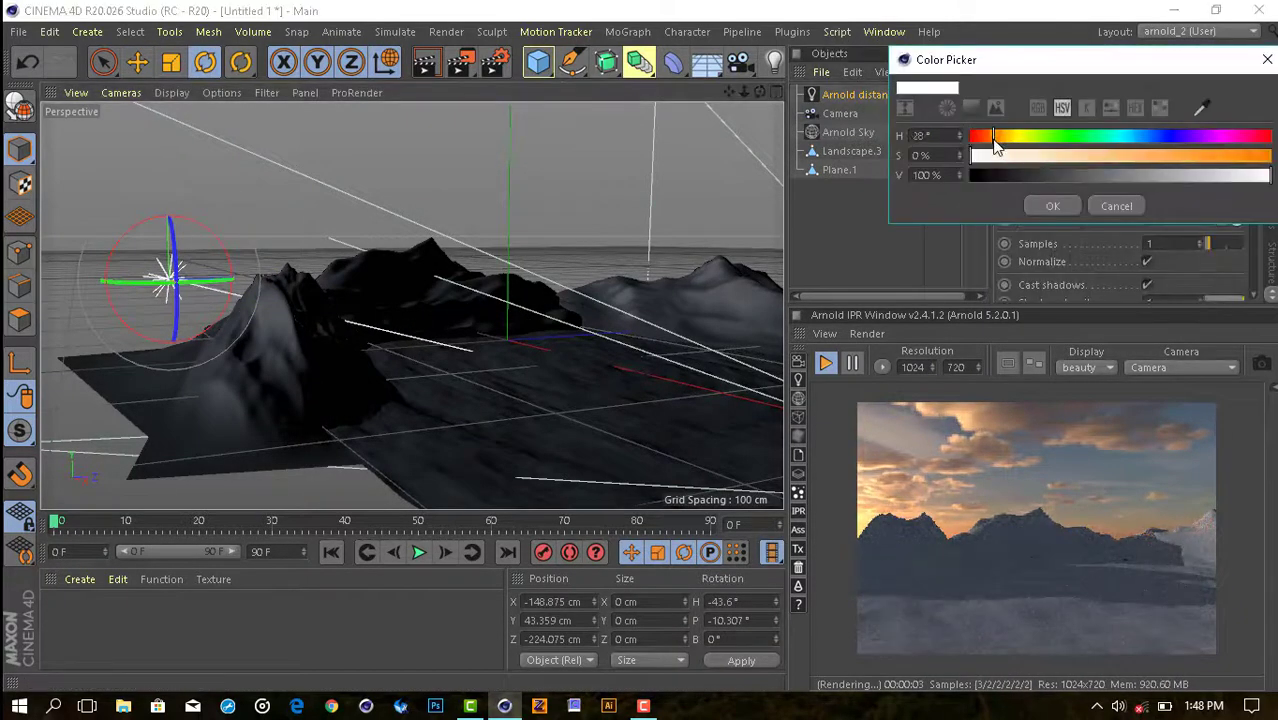
click(1054, 206)
key(e)
alt+drag(357, 285, 182, 310)
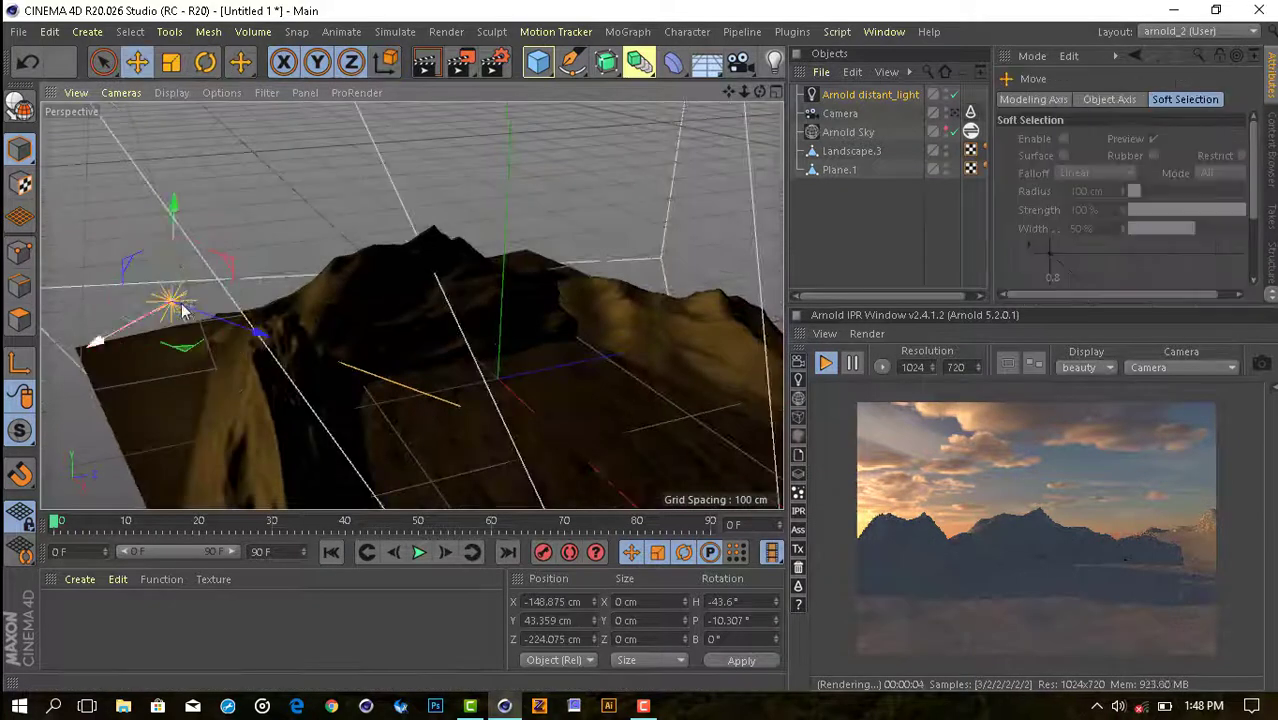
key(r)
drag(195, 204, 225, 234)
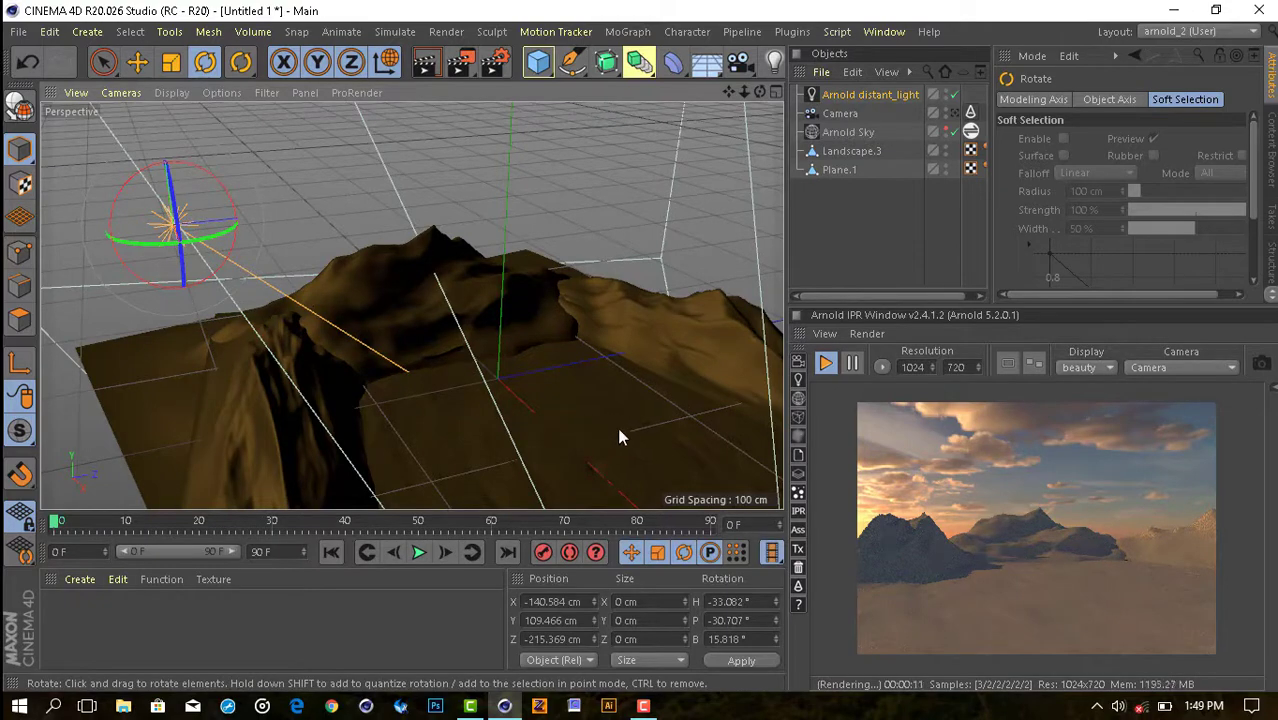
Try other Ultimate Skies HDRIs on the sky tag, settling on a pinkish cloudy sunset.
click(968, 131)
click(1040, 146)
drag(850, 122, 298, 106)
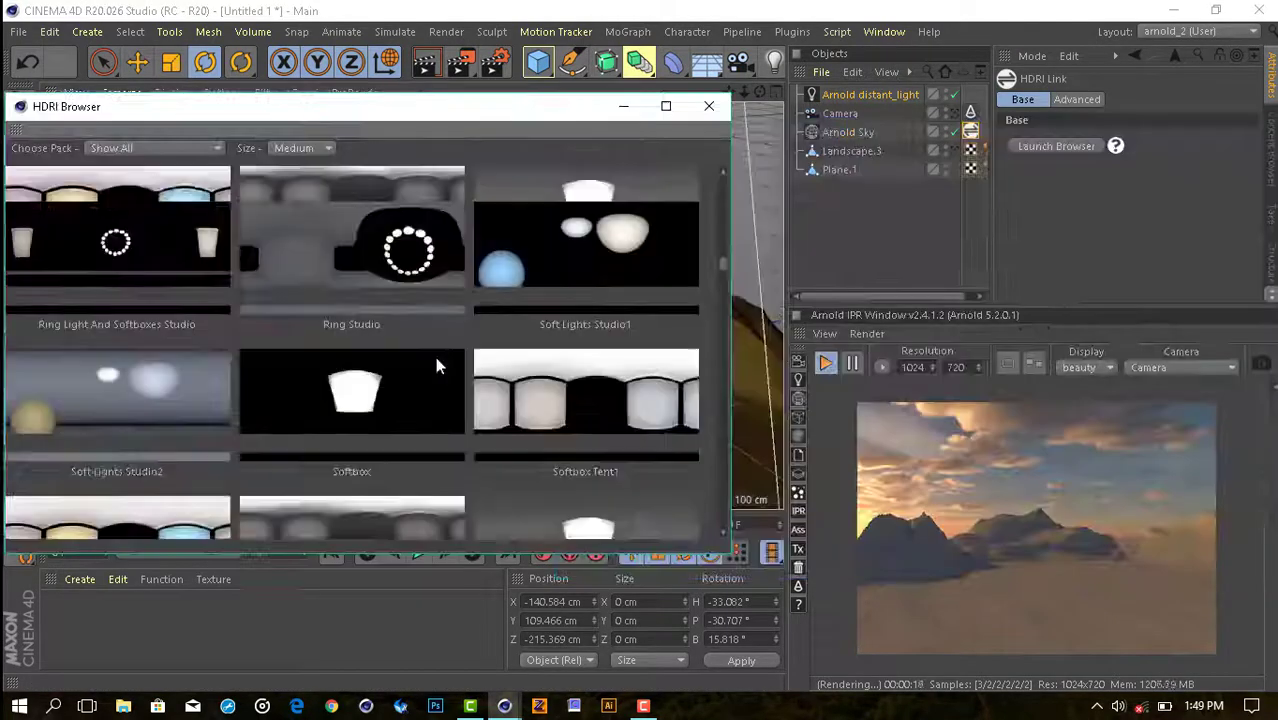
scroll(432, 374, down, 5)
scroll(432, 374, down, 10)
scroll(432, 374, down, 2)
scroll(432, 374, down, 2)
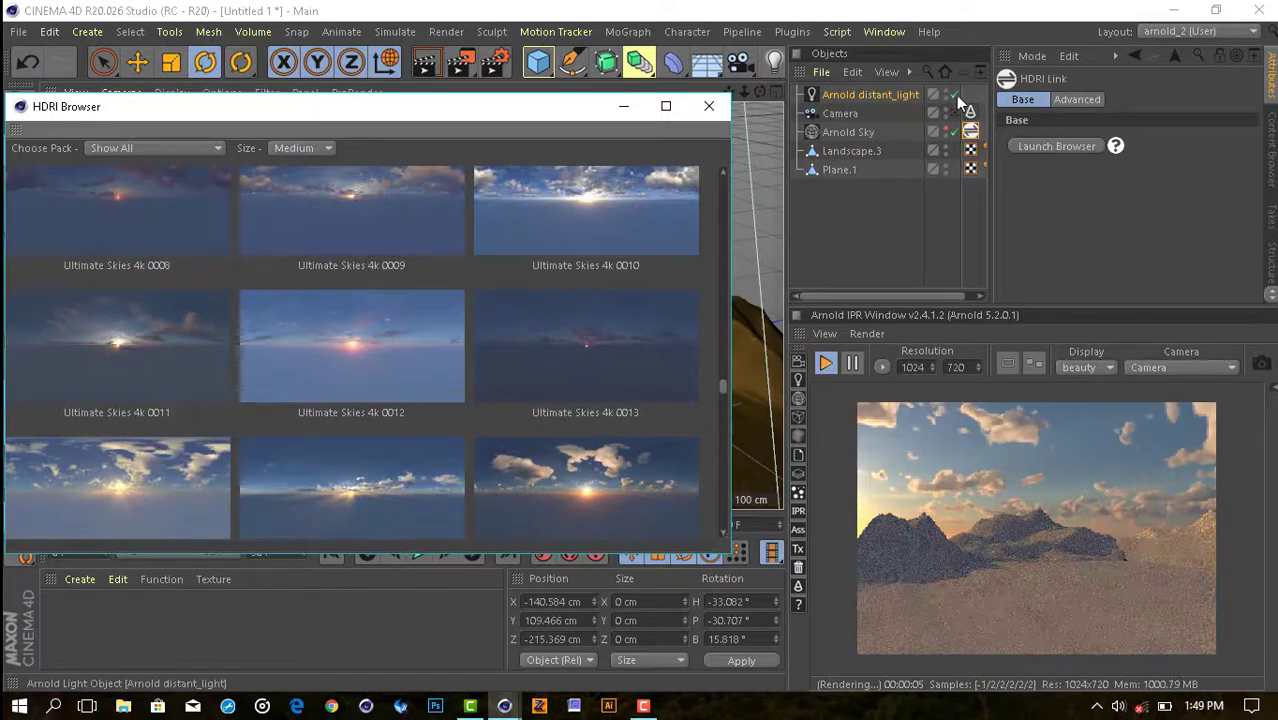
drag(563, 427, 960, 110)
scroll(470, 403, down, 1)
scroll(470, 403, down, 1)
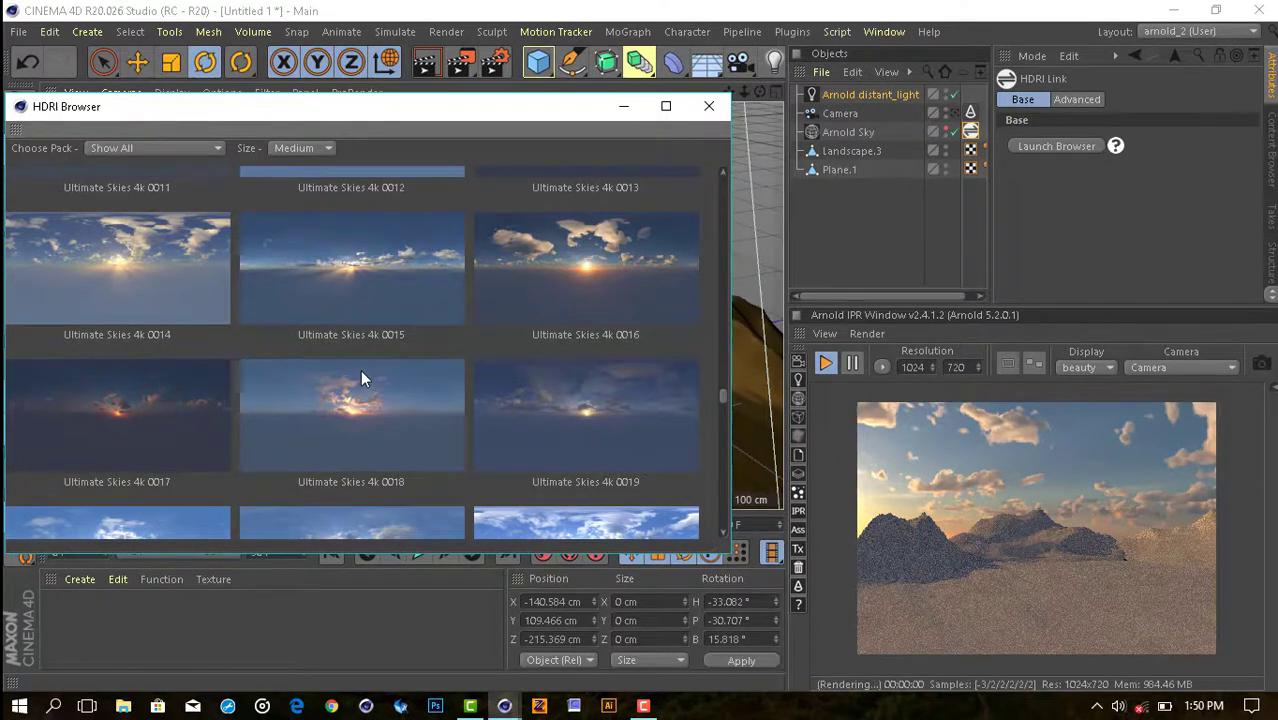
drag(362, 378, 909, 101)
Switch off the distant light and rotate the Arnold Sky heading to -423.108°.
click(909, 101)
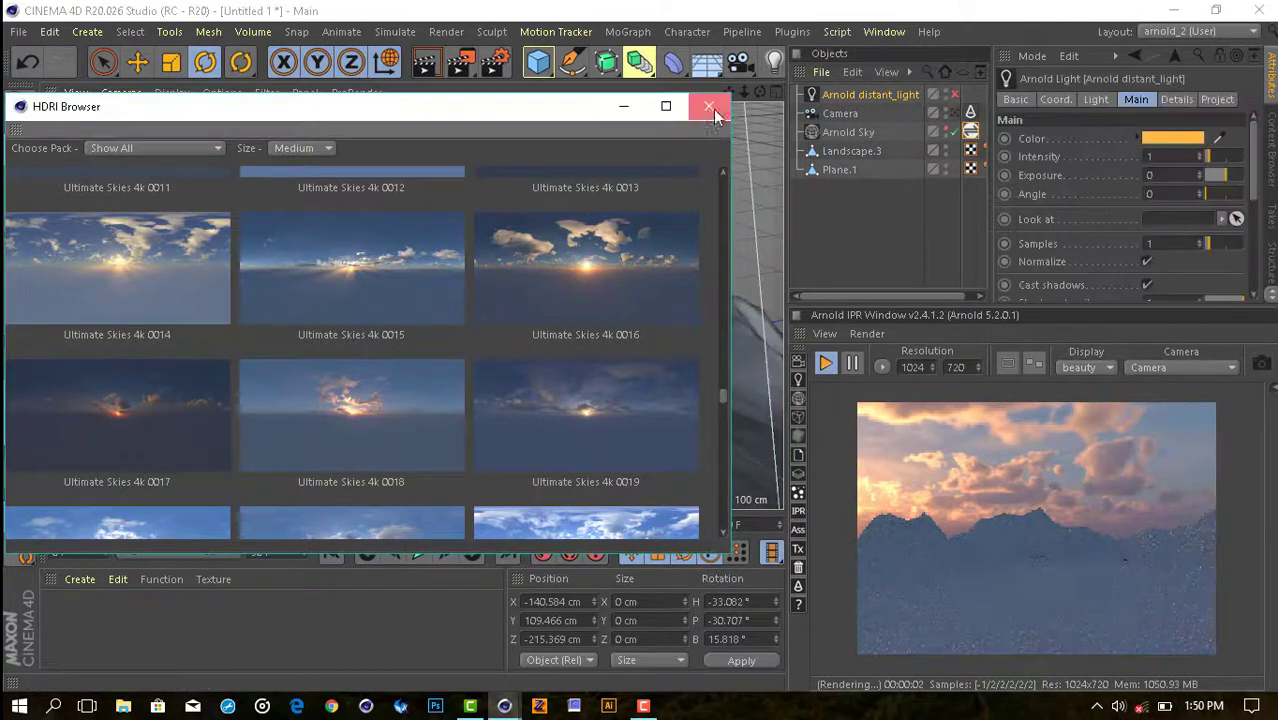
click(848, 132)
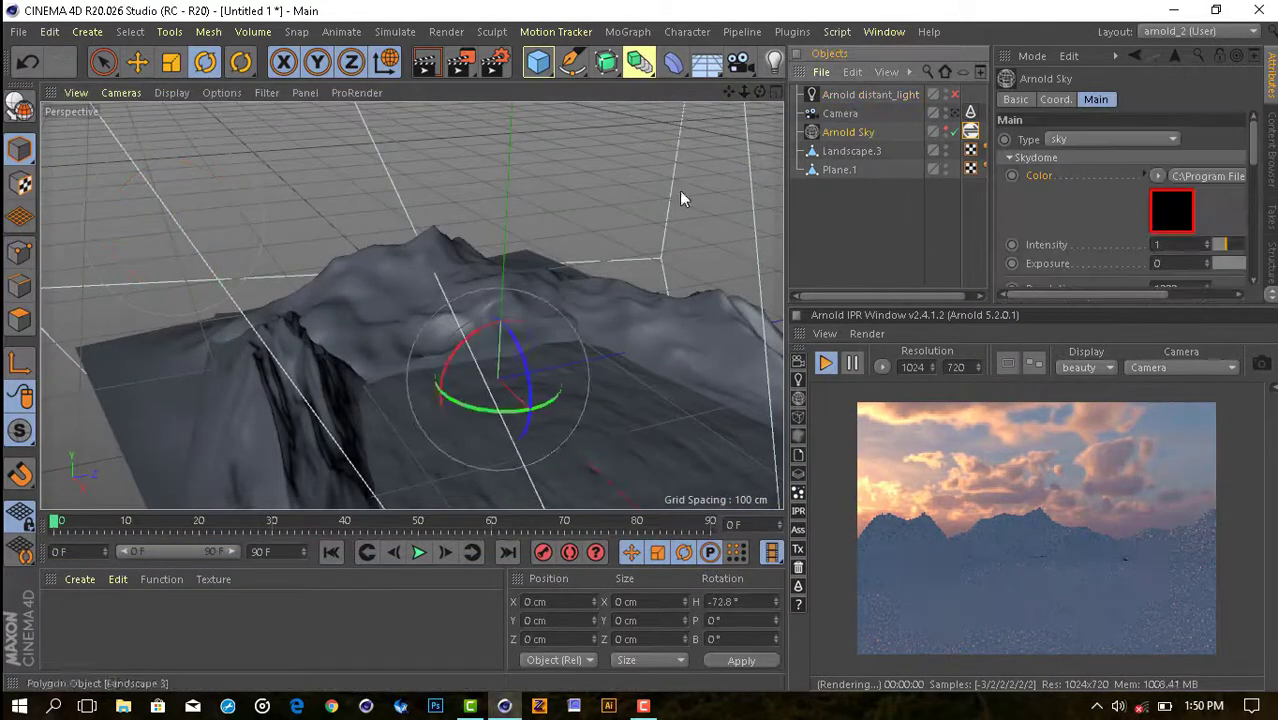
drag(380, 380, 370, 380)
drag(483, 410, 503, 412)
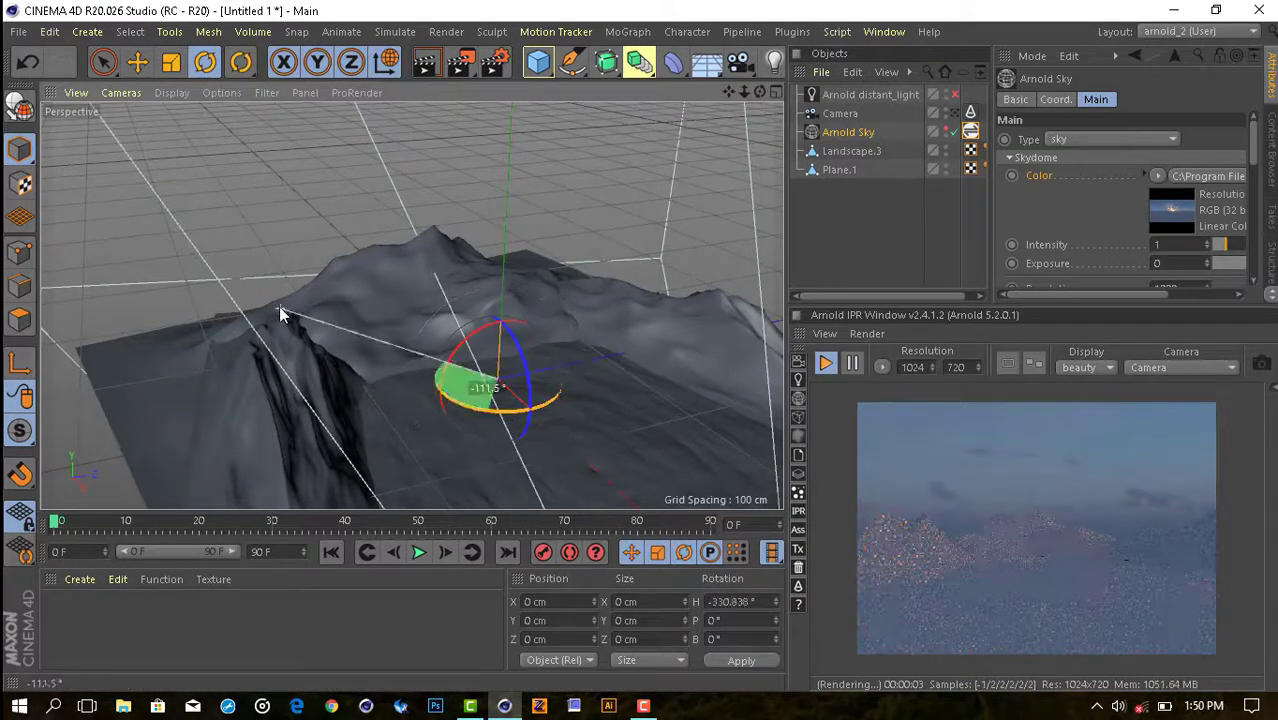
drag(280, 314, 287, 321)
mouse_move(407, 381)
alt+mouse_down()
mouse_move(394, 363)
mouse_move(536, 463)
mouse_move(624, 445)
alt+mouse_up()
Look through the scene camera and filter the HDRI Browser to sun sky HDRIs.
click(954, 116)
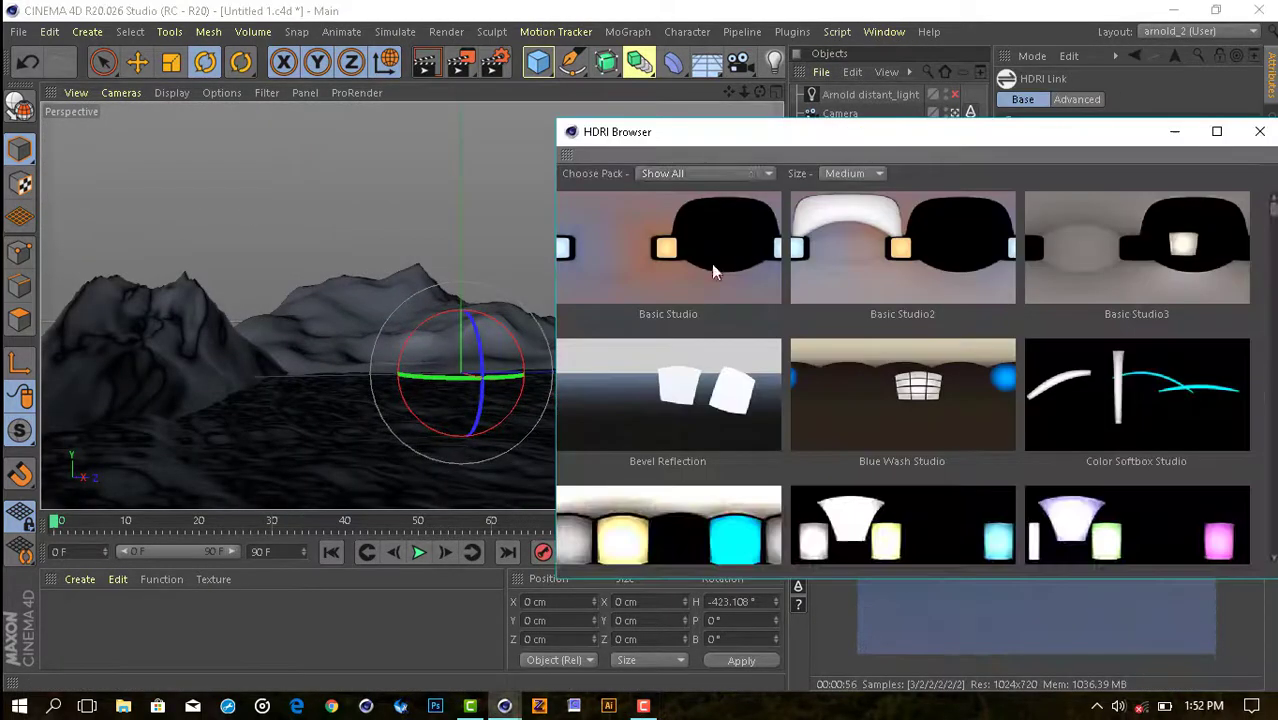
scroll(533, 297, down, 5)
scroll(533, 297, down, 3)
click(403, 137)
click(332, 208)
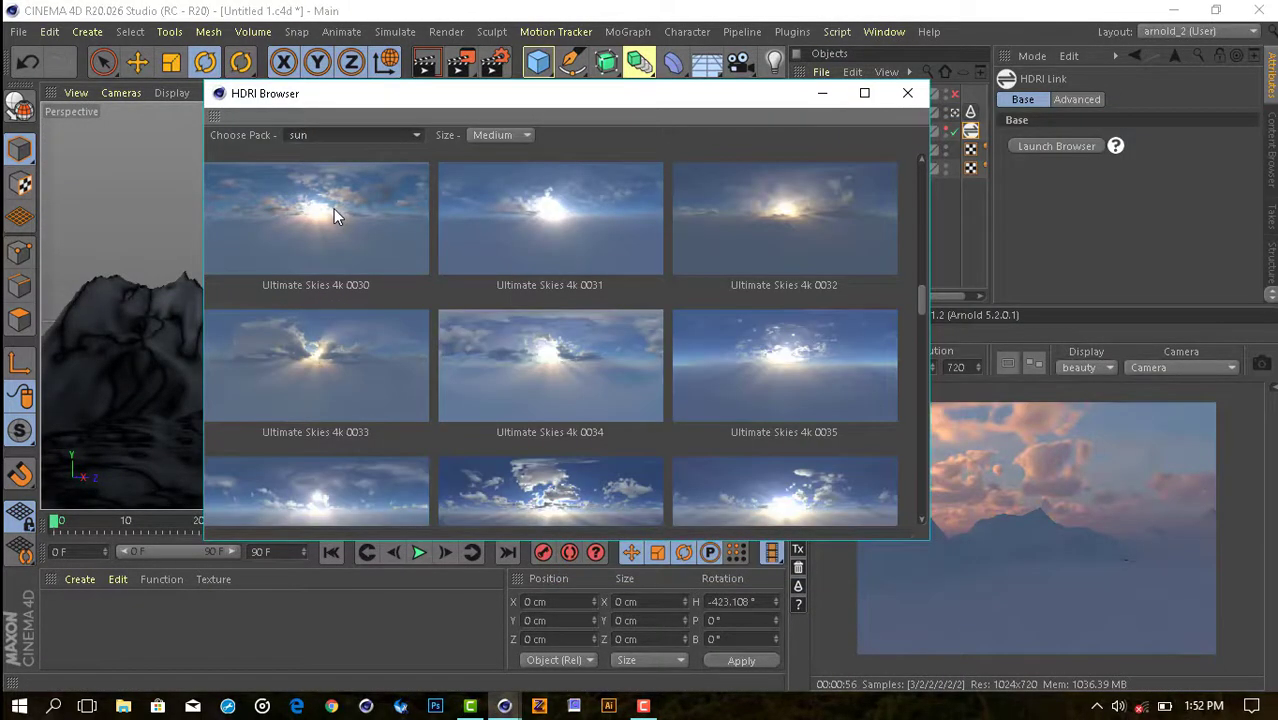
scroll(334, 210, down, 2)
scroll(334, 210, down, 2)
scroll(334, 210, down, 2)
scroll(334, 210, down, 2)
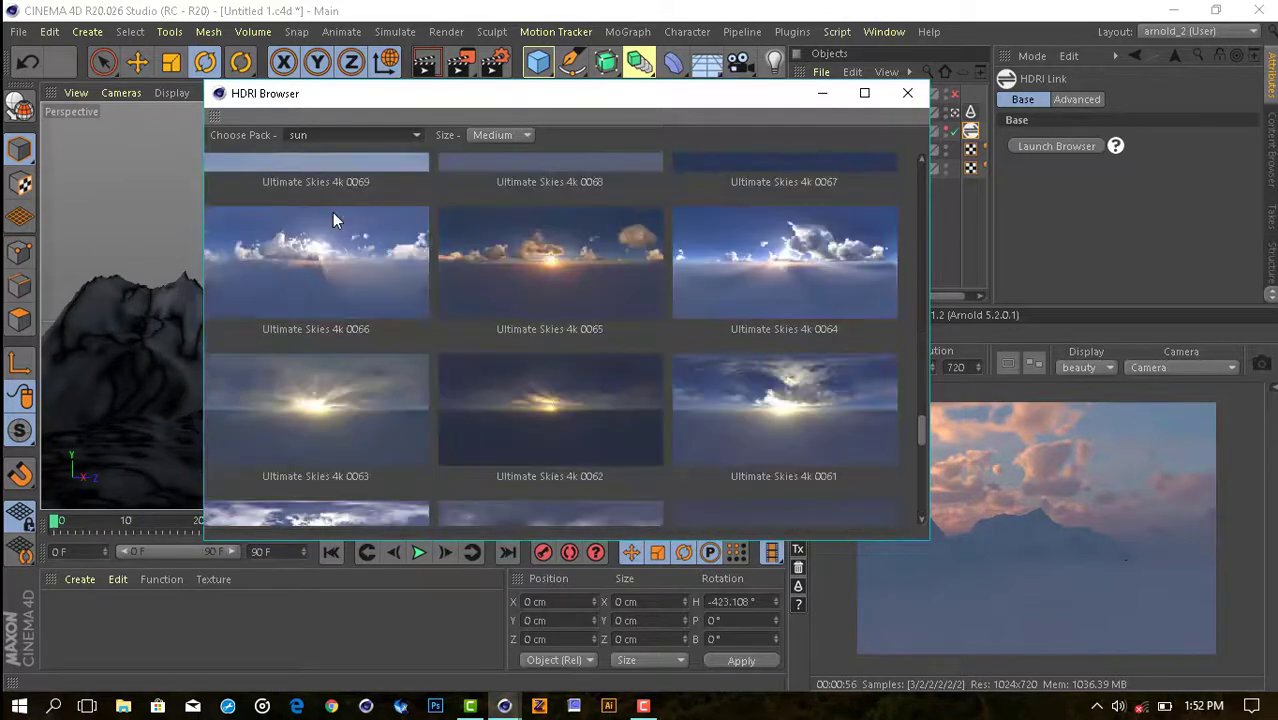
scroll(333, 222, down, 2)
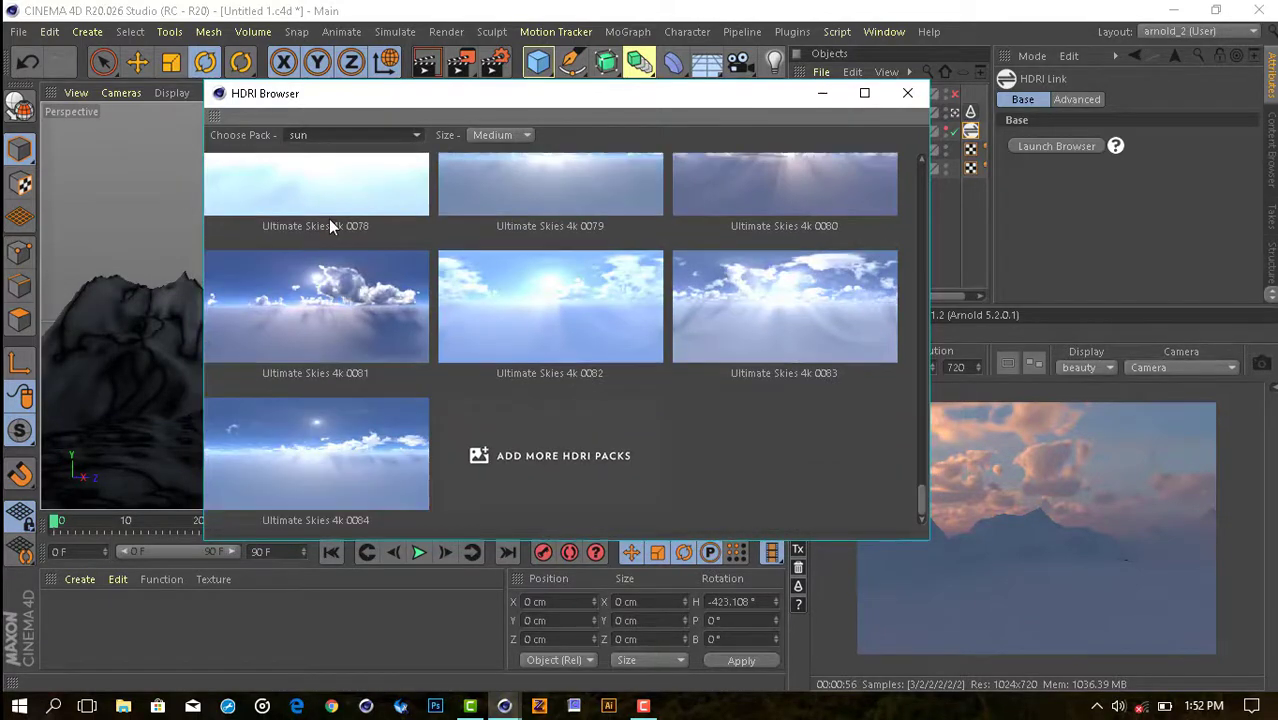
scroll(328, 219, up, 3)
scroll(529, 410, up, 2)
Try loading five different sun skies, dismissing each broken-asset error.
double_click(557, 444)
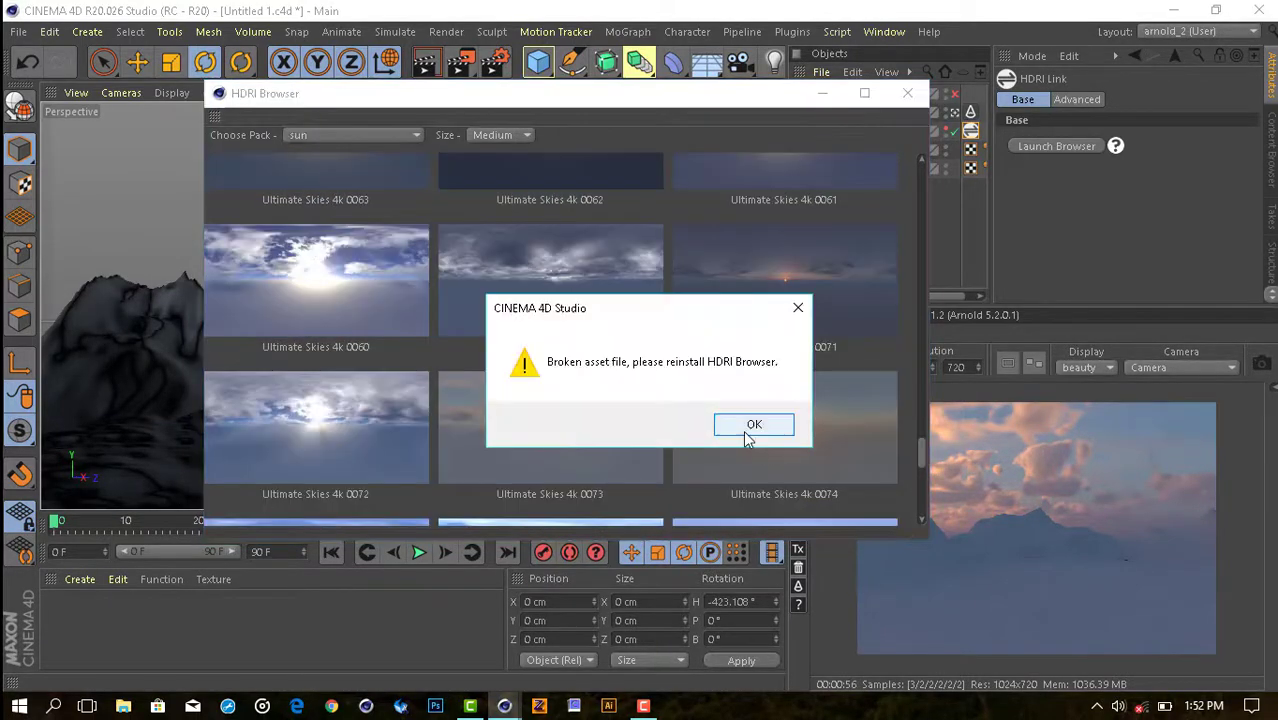
click(752, 425)
scroll(505, 365, up, 2)
double_click(505, 365)
click(750, 425)
scroll(573, 362, up, 2)
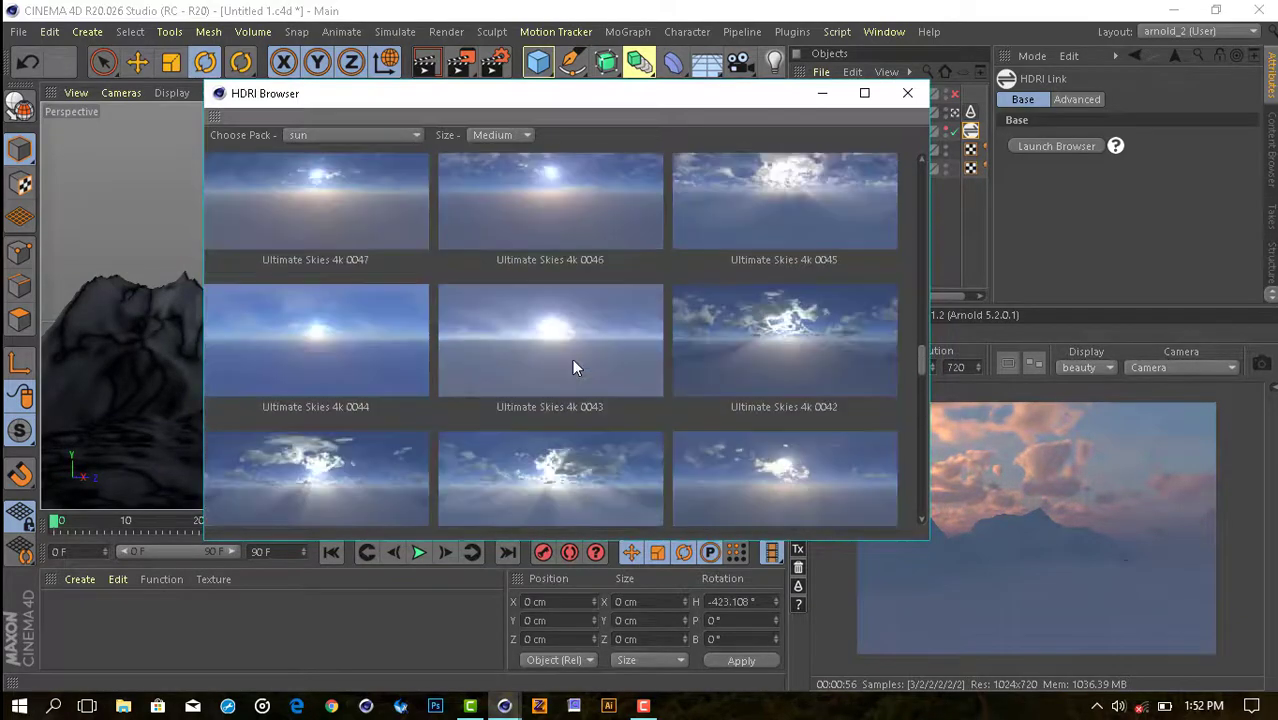
scroll(572, 365, up, 2)
scroll(574, 364, up, 2)
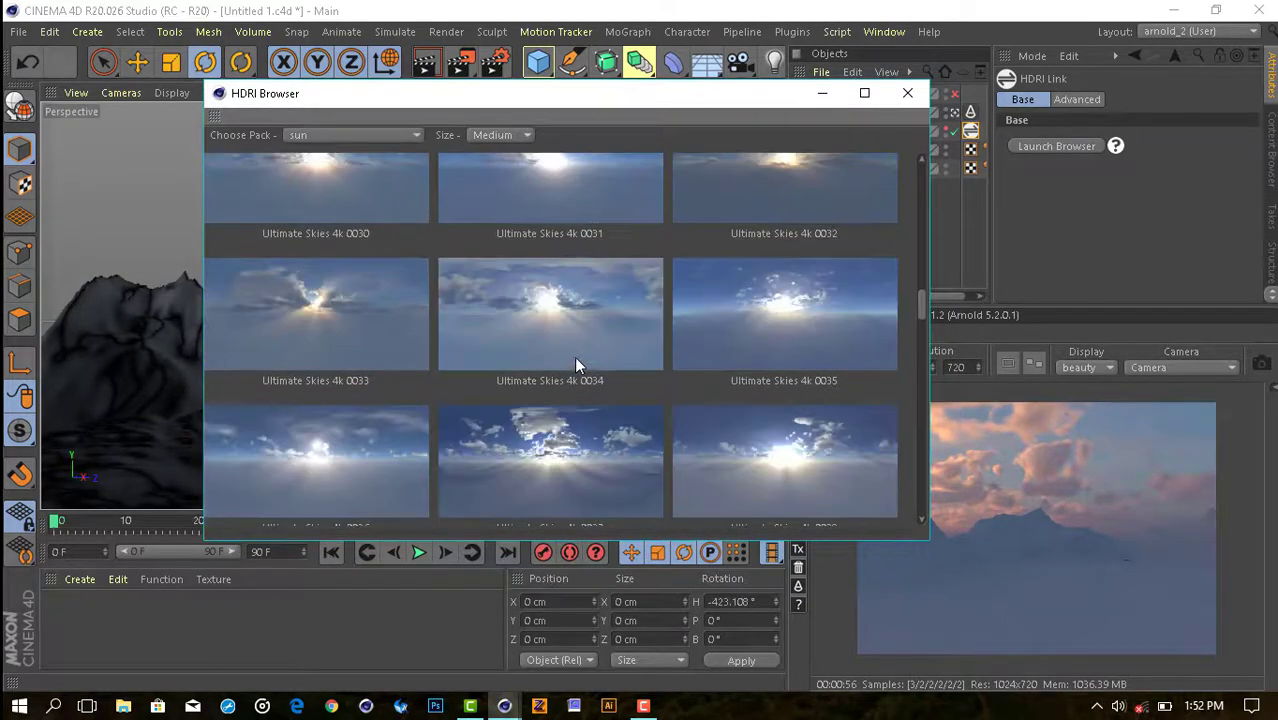
double_click(469, 375)
click(750, 425)
scroll(627, 361, up, 3)
double_click(410, 270)
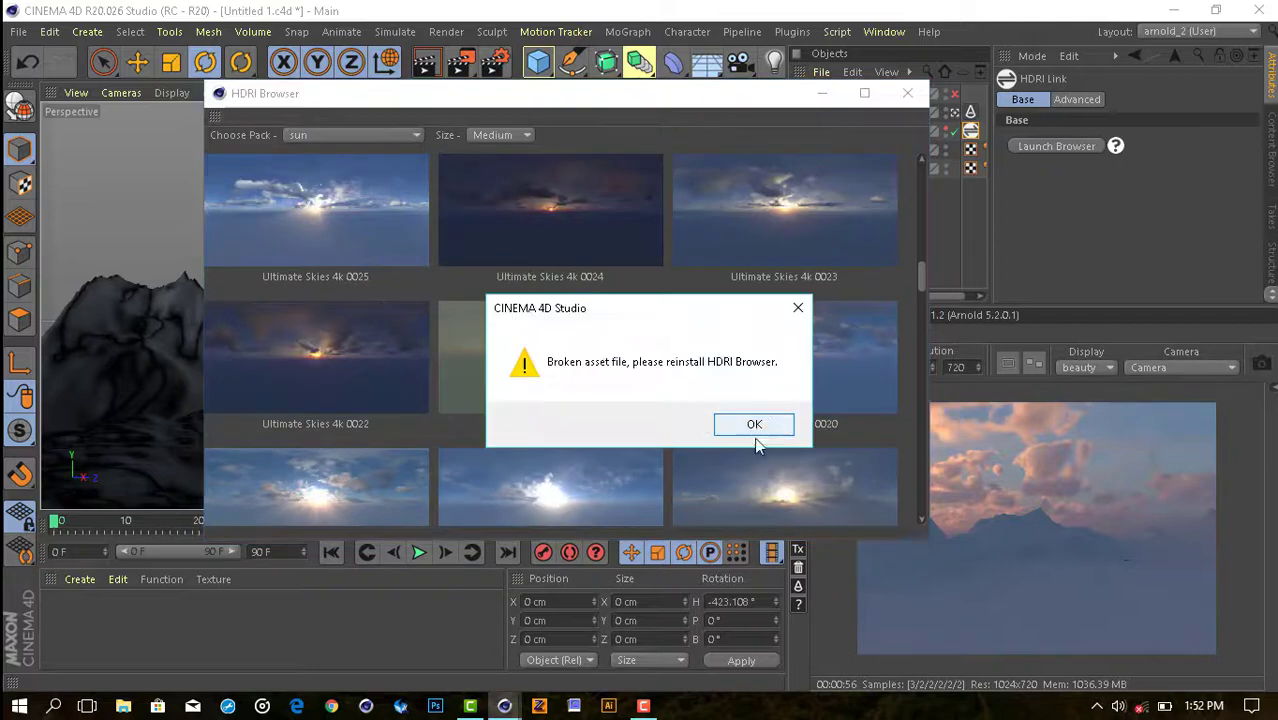
click(750, 425)
scroll(595, 363, down, 2)
scroll(553, 341, down, 2)
scroll(555, 350, down, 2)
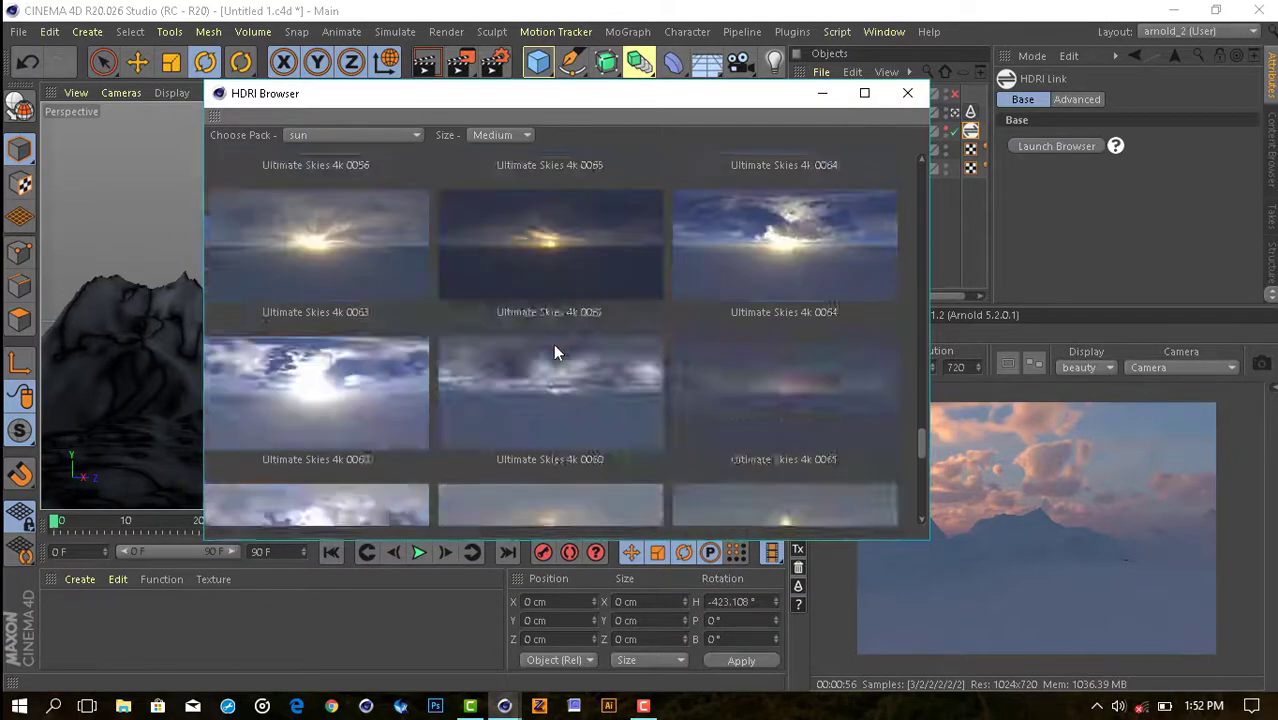
double_click(556, 351)
click(747, 422)
Switch the pack list to Show All and try Ultimate Skies 4k 0063, dismissing its error.
click(415, 135)
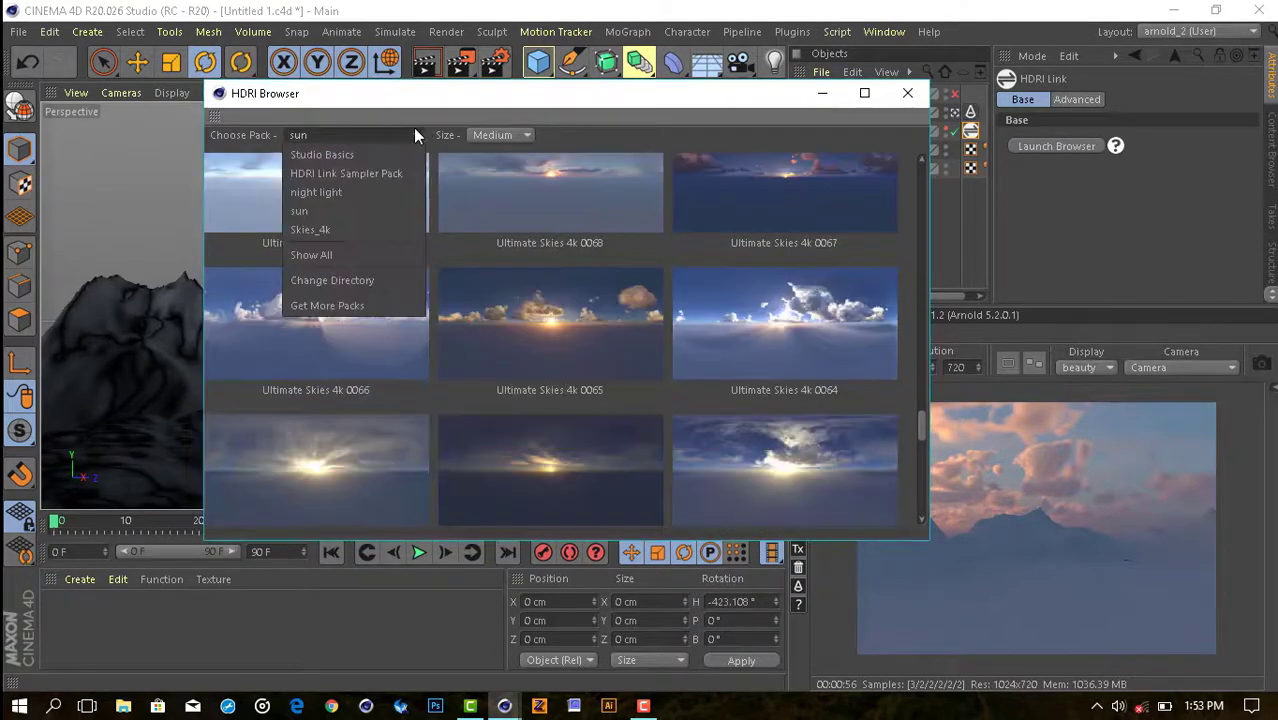
click(370, 228)
click(331, 135)
click(395, 255)
scroll(443, 297, down, 2)
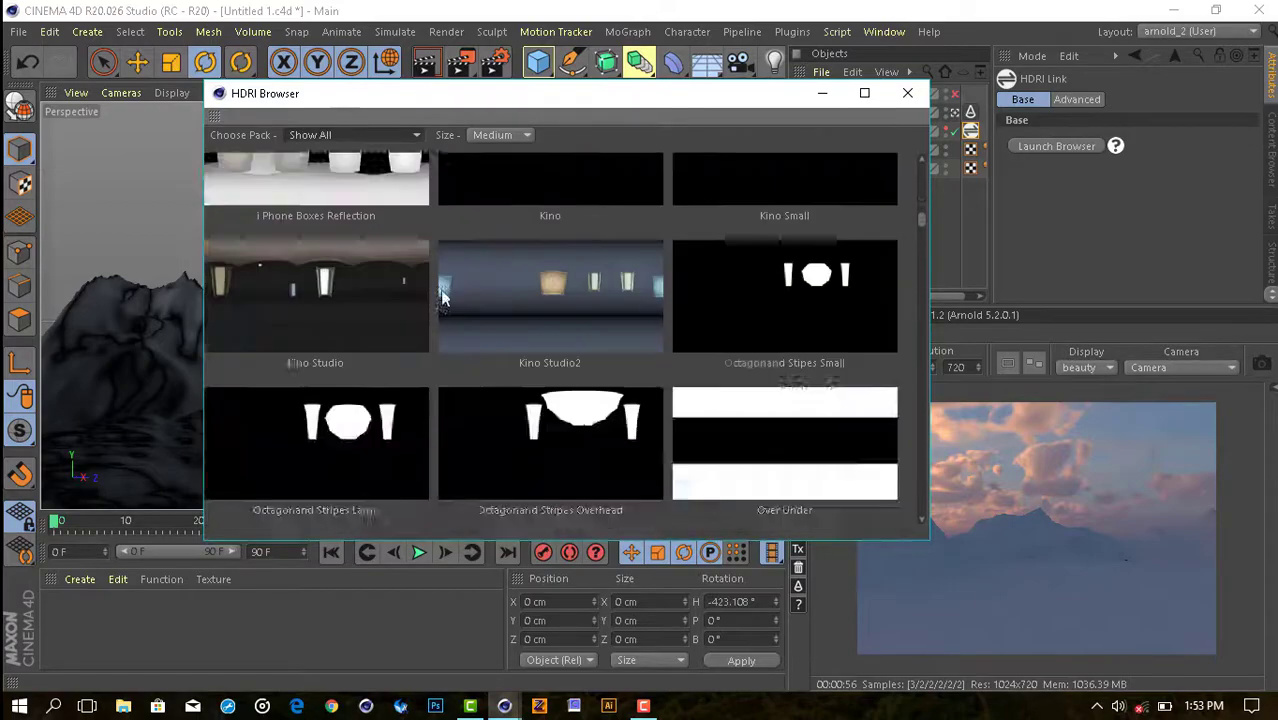
scroll(445, 299, down, 5)
scroll(447, 301, down, 5)
scroll(450, 303, down, 5)
scroll(455, 306, down, 3)
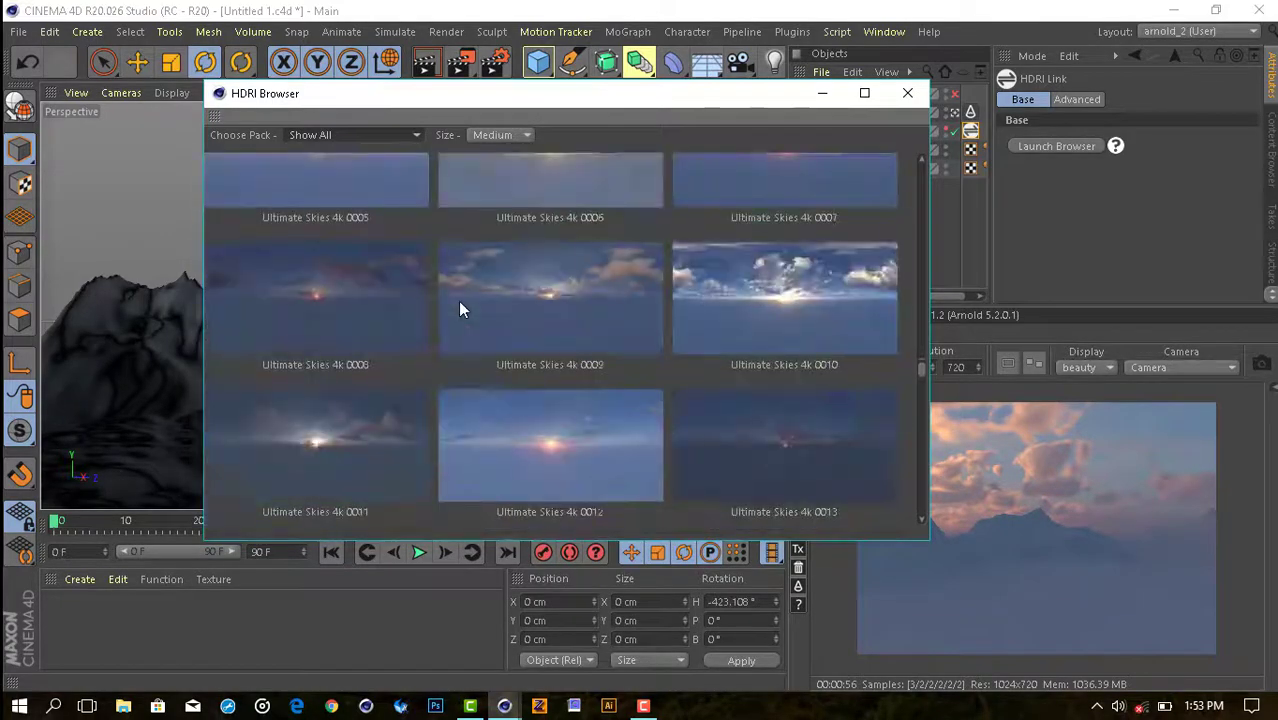
scroll(722, 400, down, 5)
scroll(548, 397, down, 5)
scroll(573, 385, down, 5)
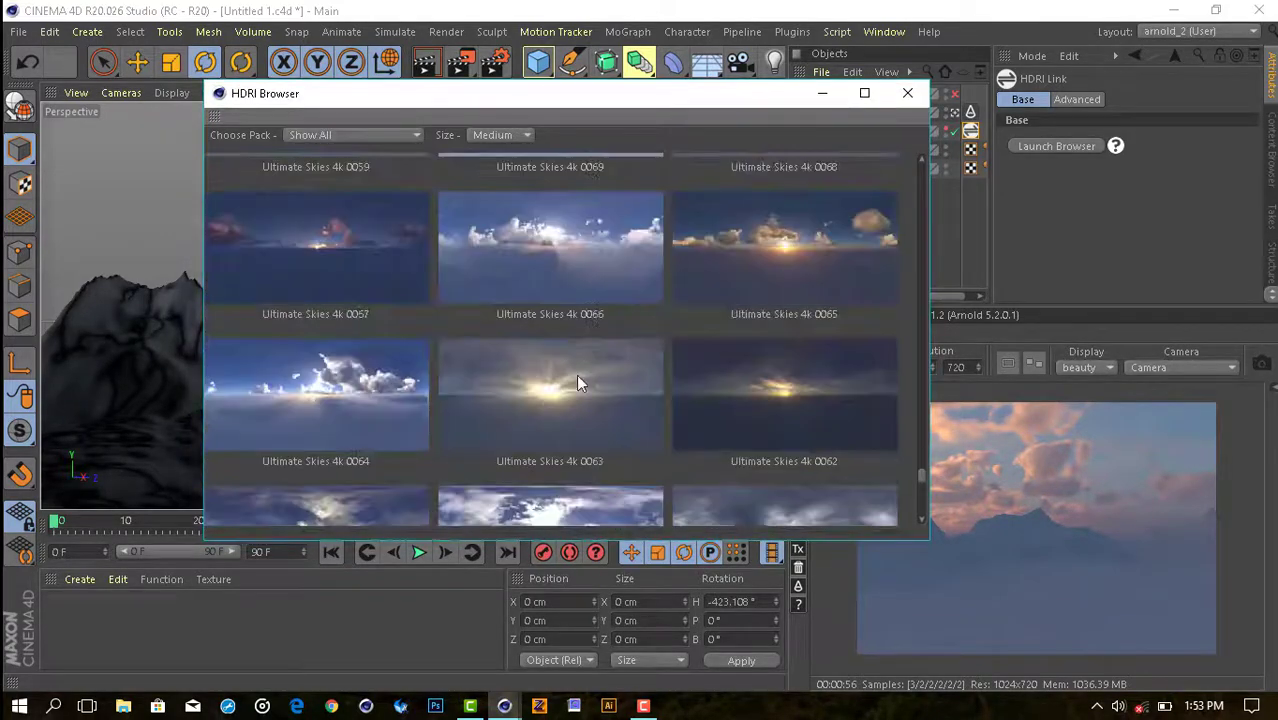
double_click(578, 383)
click(736, 422)
scroll(633, 391, down, 3)
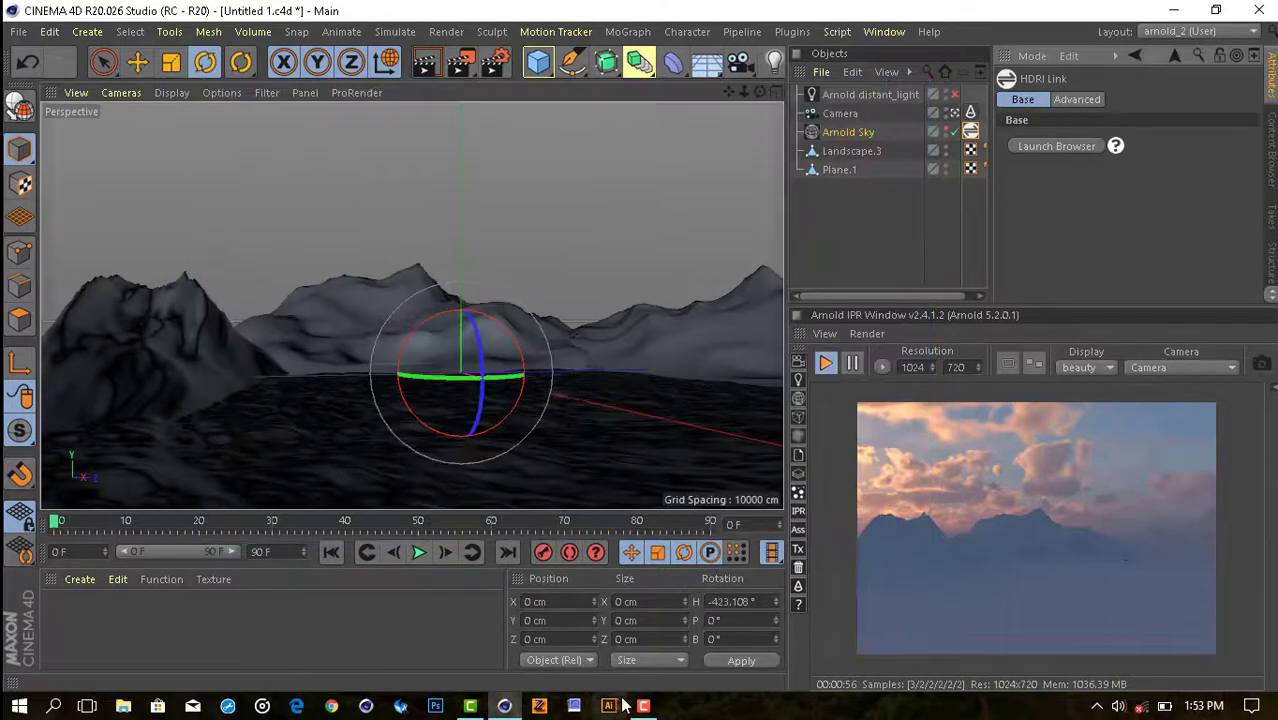
Reopen the HDRI Browser with the Skies_4k pack selected.
click(1057, 146)
click(705, 173)
click(698, 242)
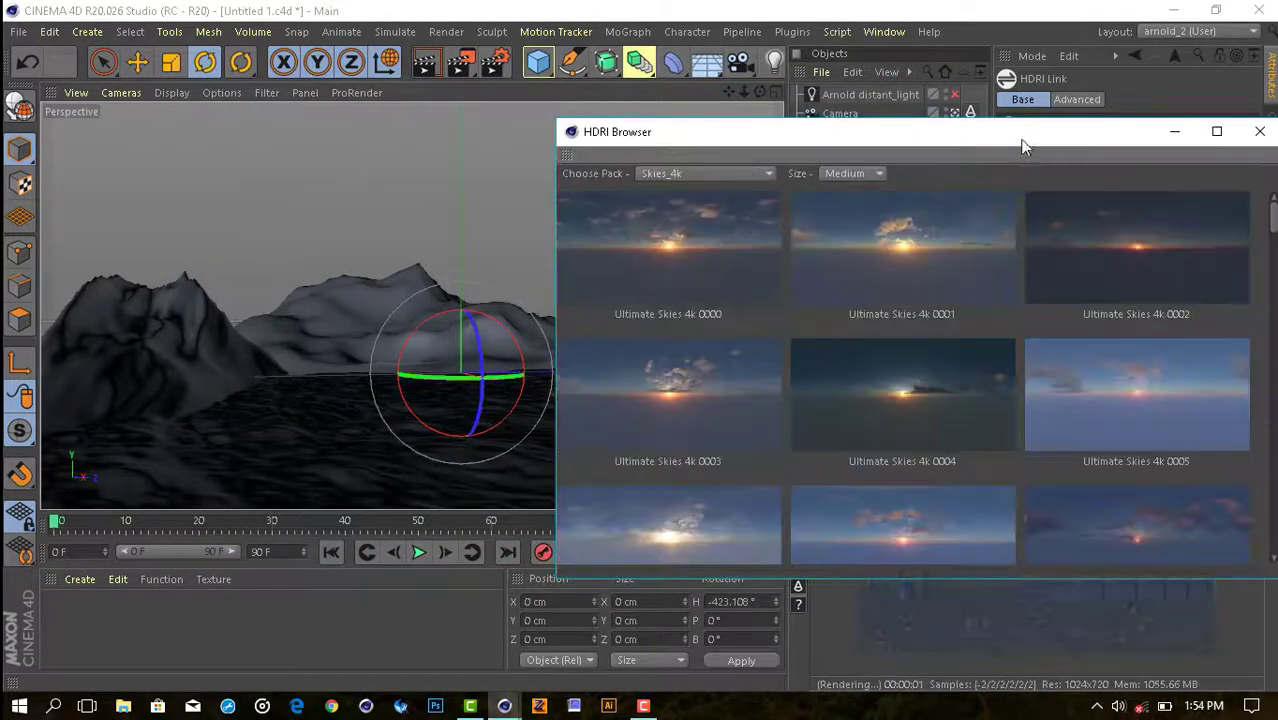
drag(1022, 146, 502, 90)
scroll(517, 308, down, 2)
scroll(468, 319, down, 2)
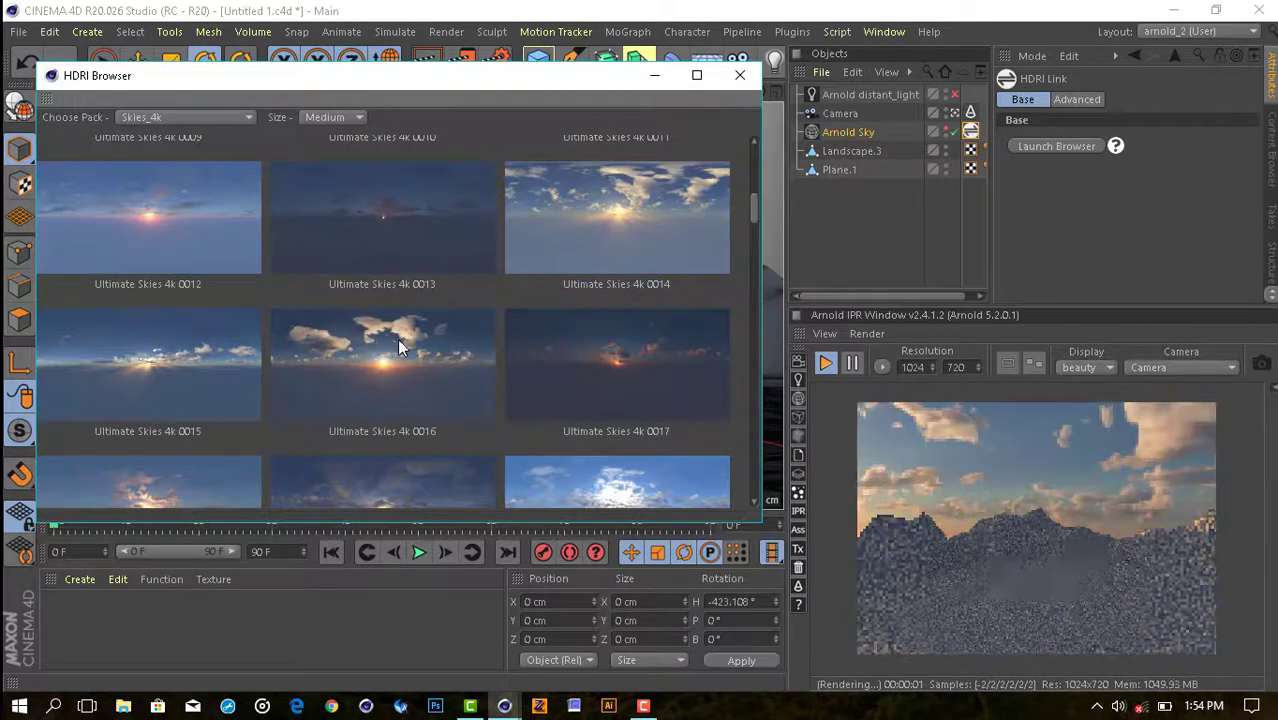
scroll(397, 338, down, 3)
scroll(403, 339, down, 2)
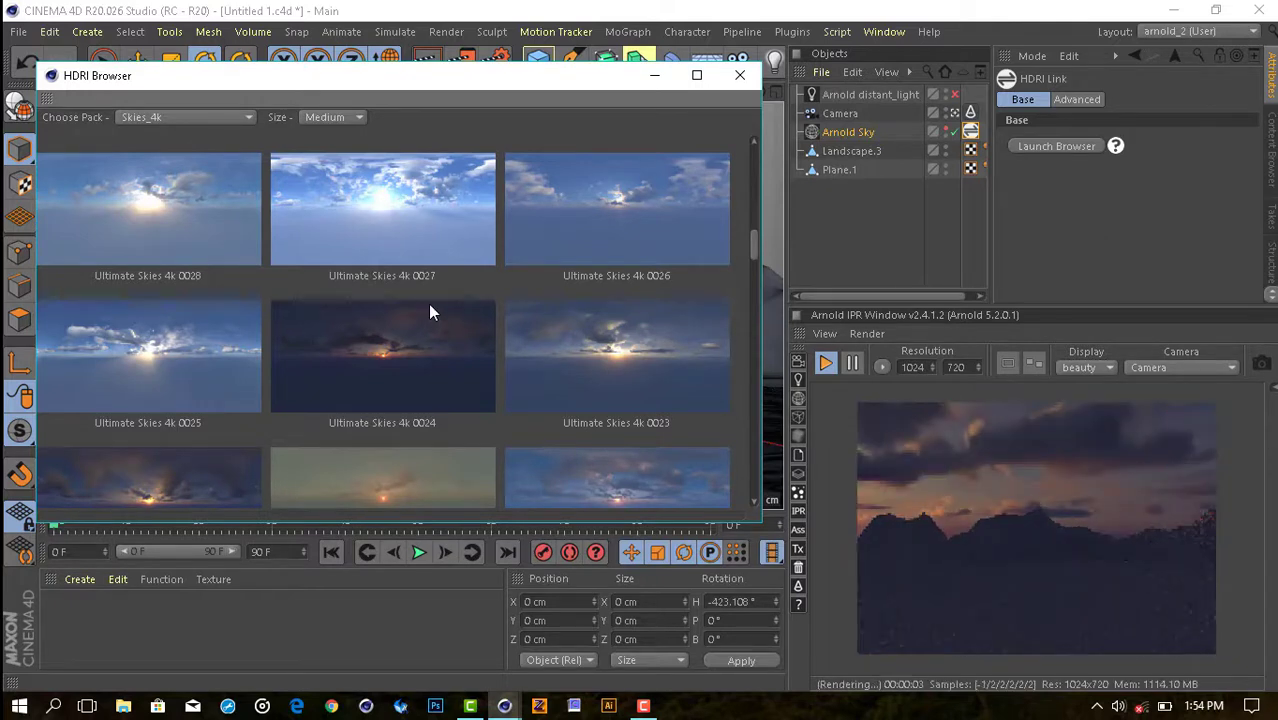
Apply Ultimate Skies 4k 0059 as the Arnold Sky HDRI.
click(972, 410)
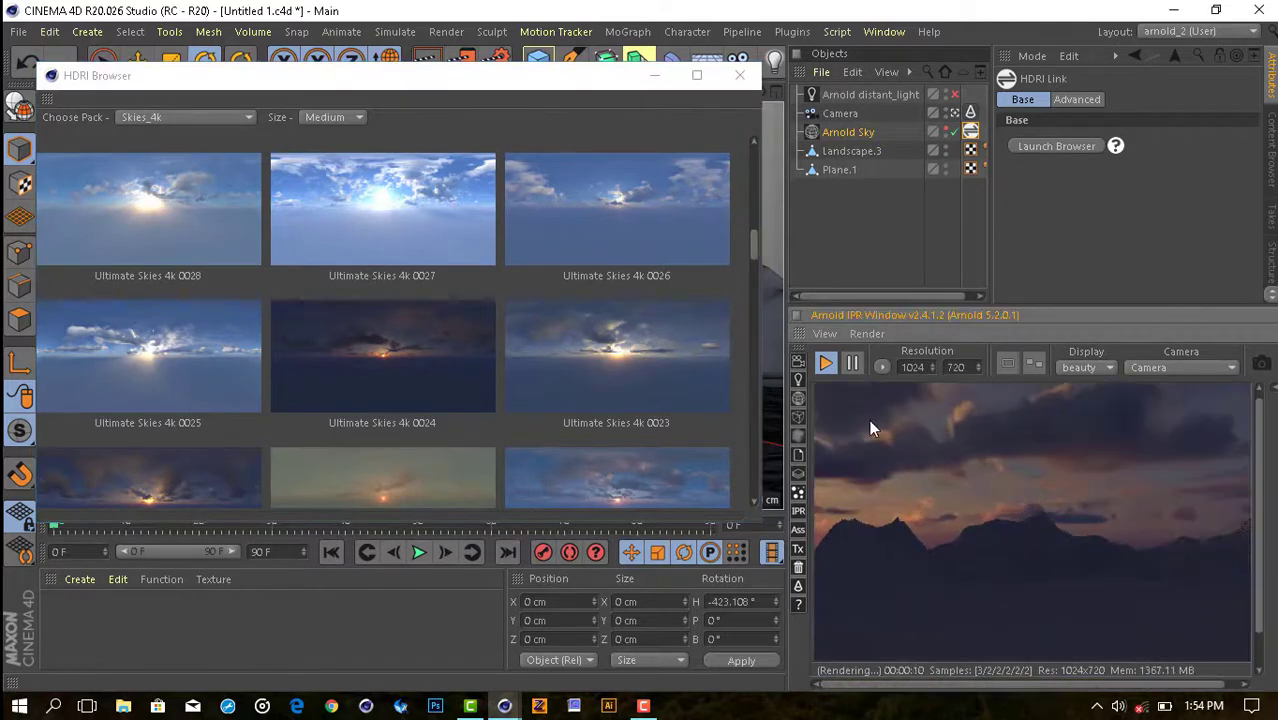
scroll(546, 323, down, 2)
scroll(546, 323, down, 2)
scroll(570, 326, down, 2)
scroll(536, 337, down, 2)
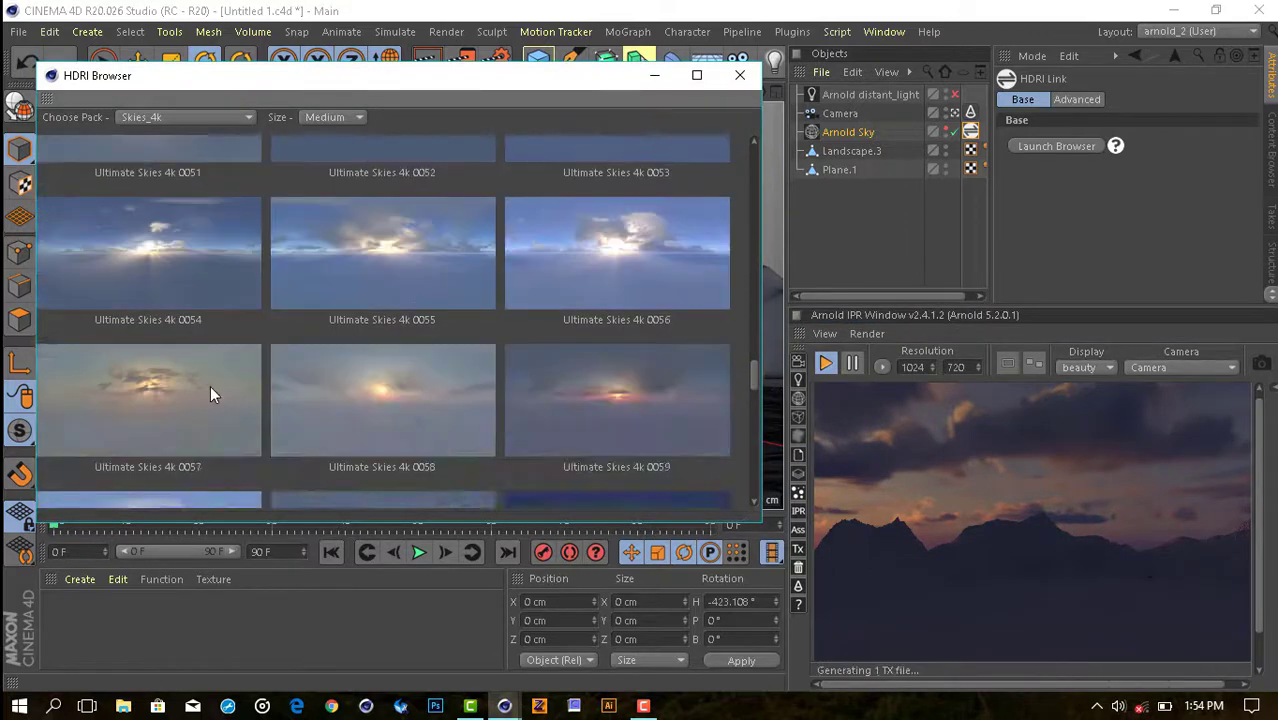
scroll(605, 398, up, 1)
double_click(605, 400)
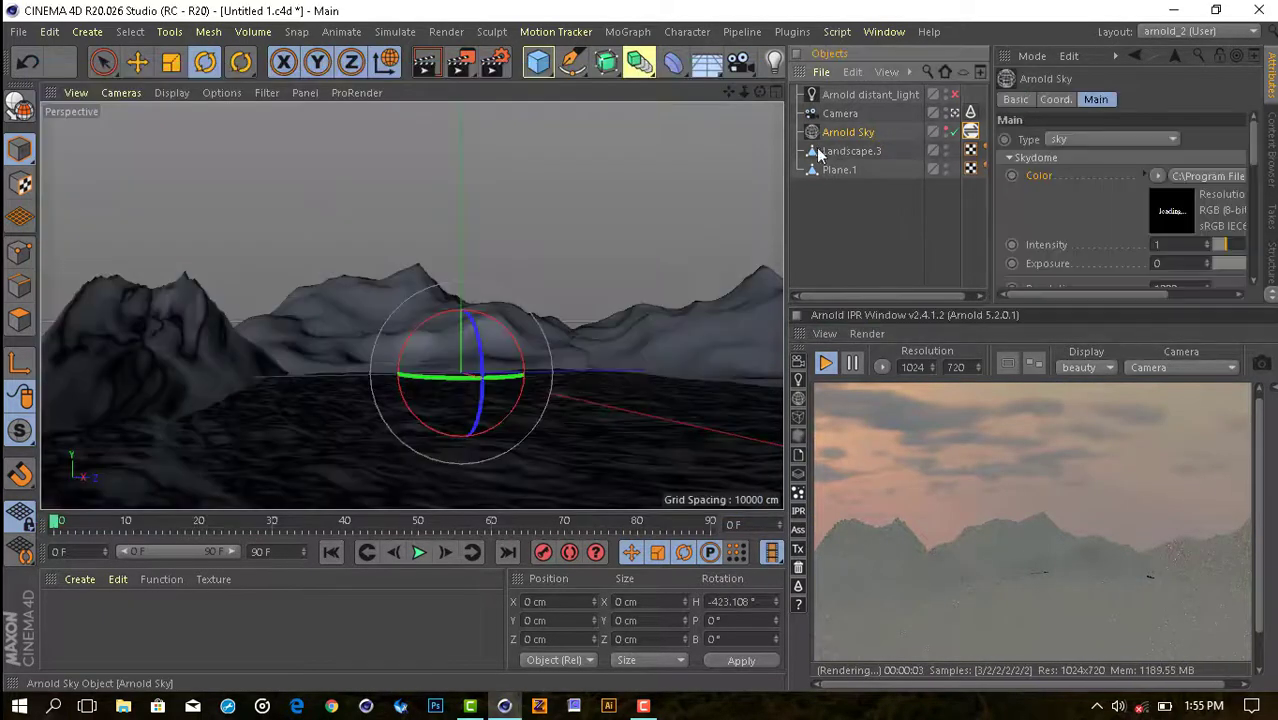
Rotate the sky's heading to reposition the sun and delete the Arnold distant_light.
drag(400, 377, 285, 374)
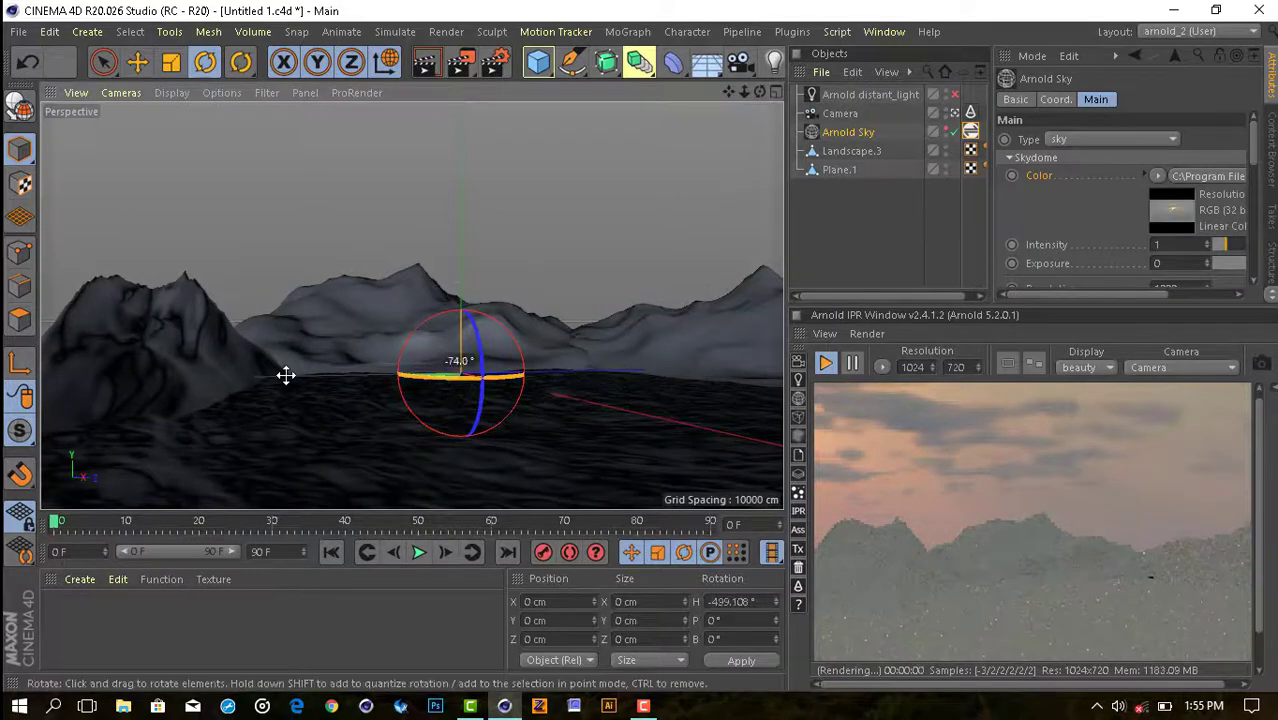
drag(465, 378, 561, 380)
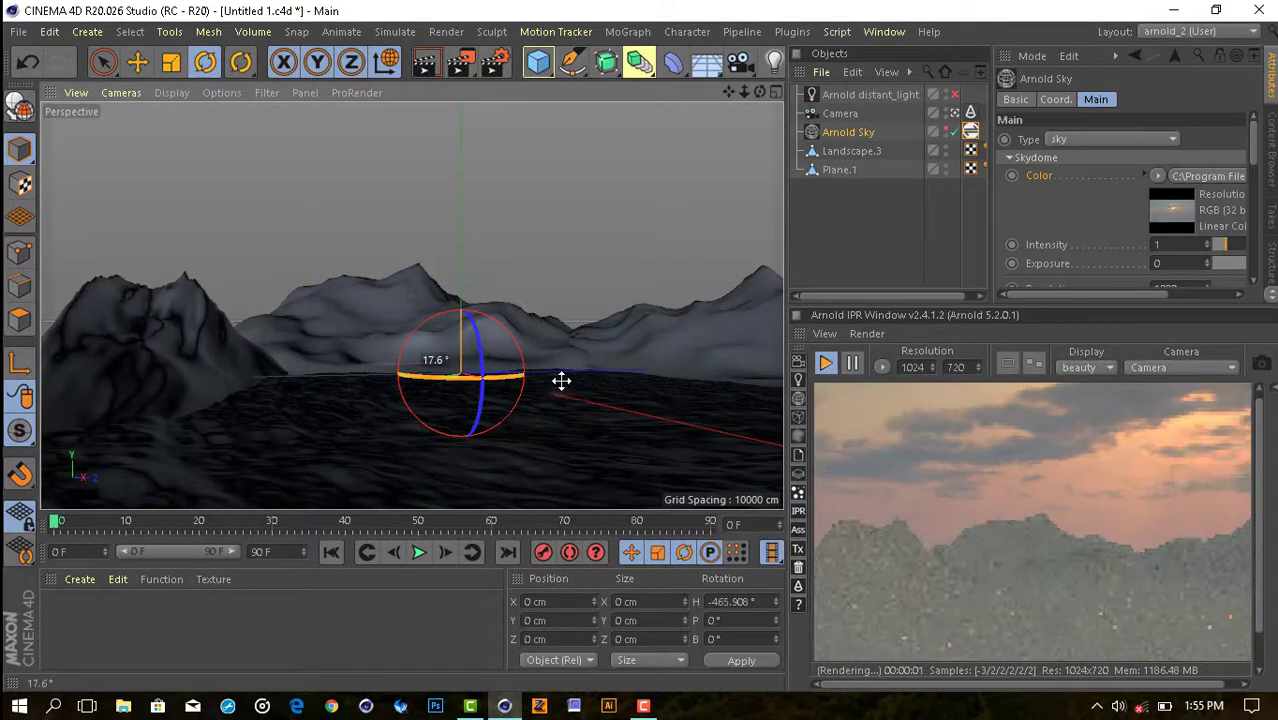
click(866, 95)
key(Delete)
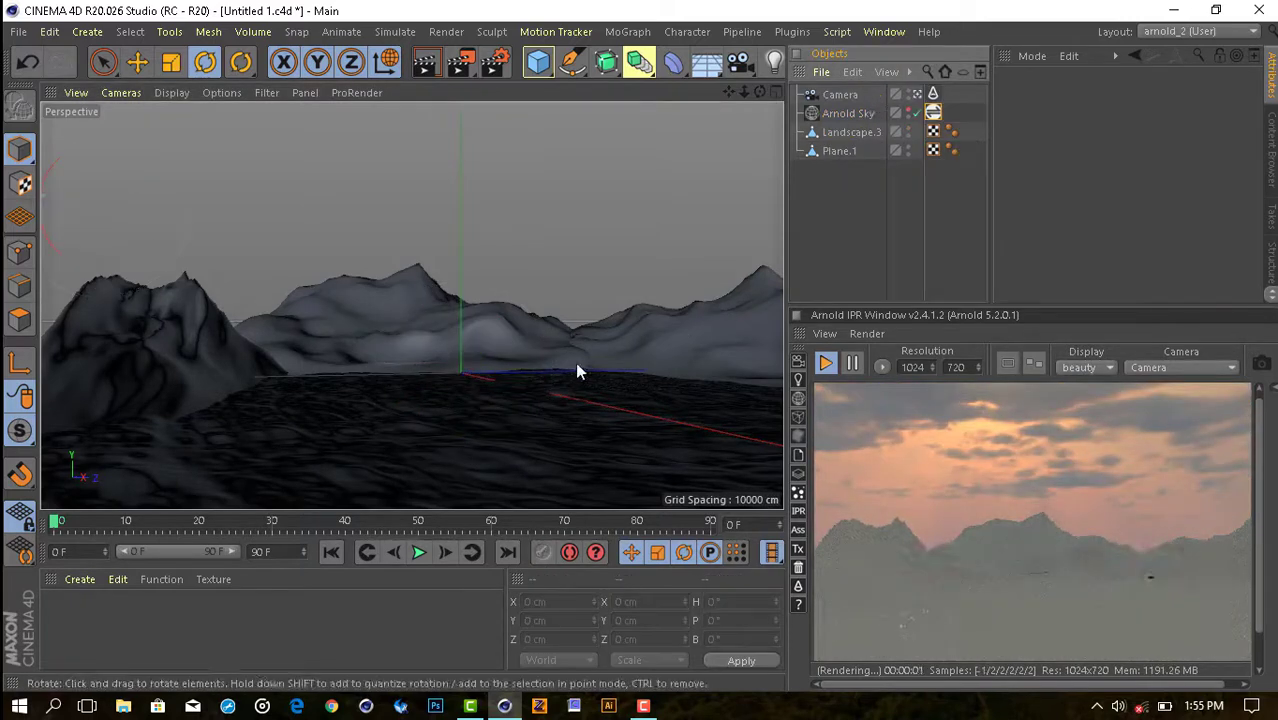
Create an Arnold standard_surface material with specular weight 0.78 and assign it to Plane.1.
click(80, 579)
mouse_move(305, 400)
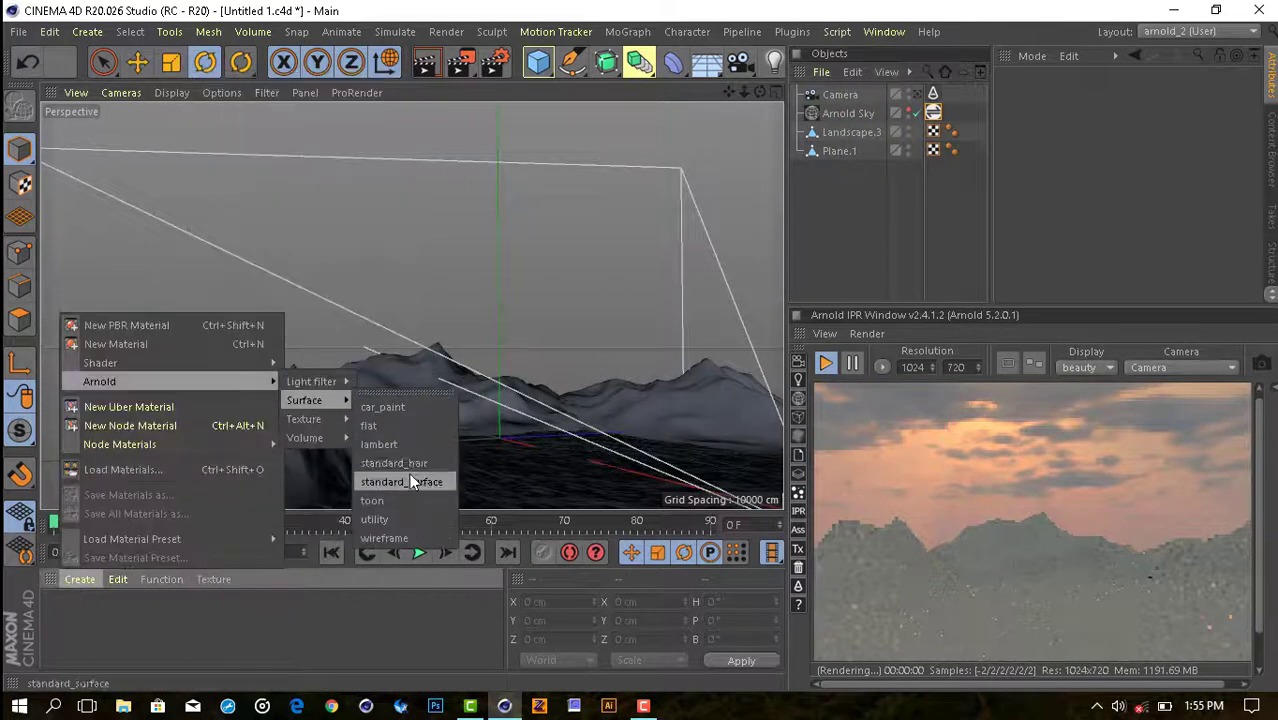
click(410, 481)
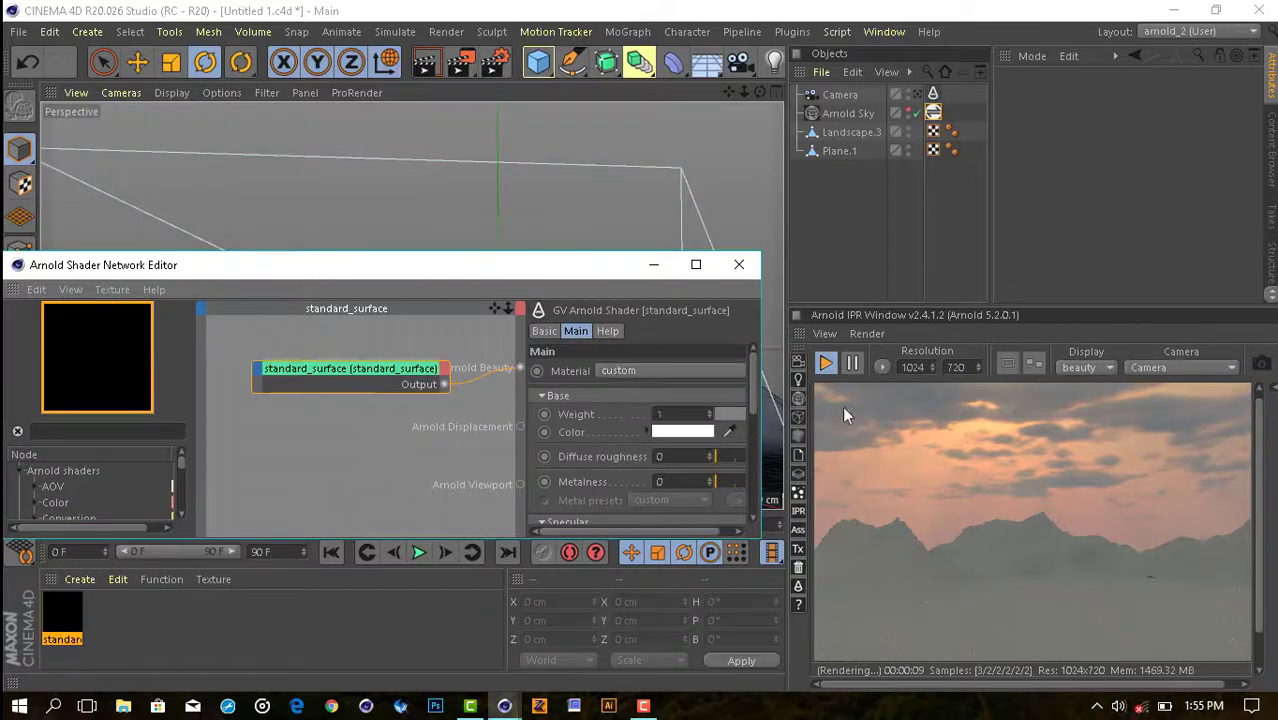
click(682, 431)
click(708, 494)
drag(400, 265, 384, 255)
scroll(536, 451, down, 3)
click(721, 414)
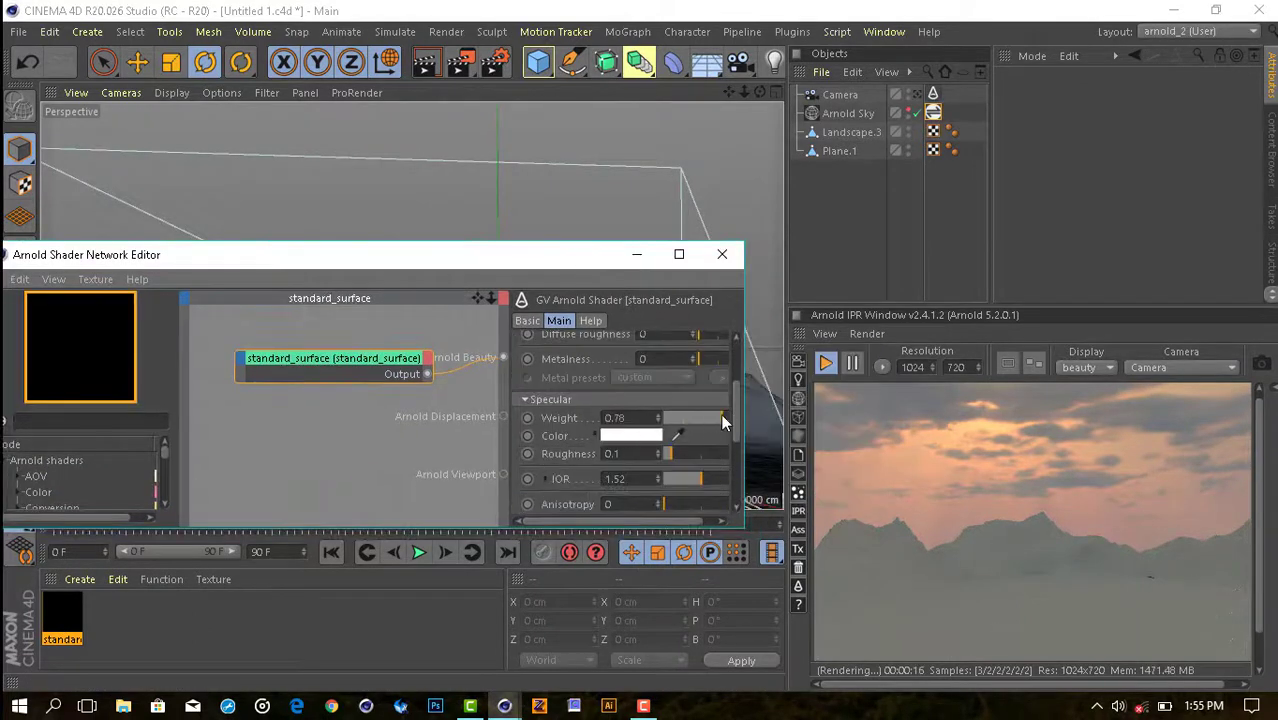
click(640, 436)
click(592, 505)
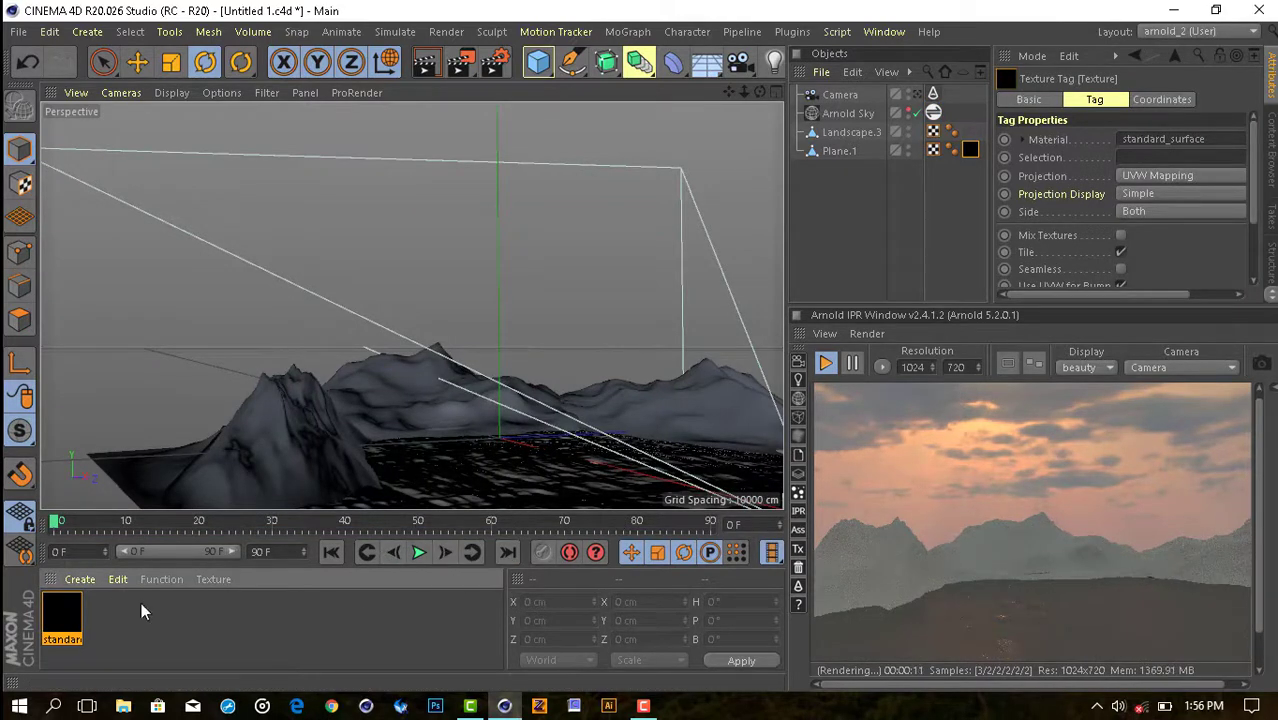
Change the material's base colour to a reddish brown in the shader network editor.
double_click(62, 615)
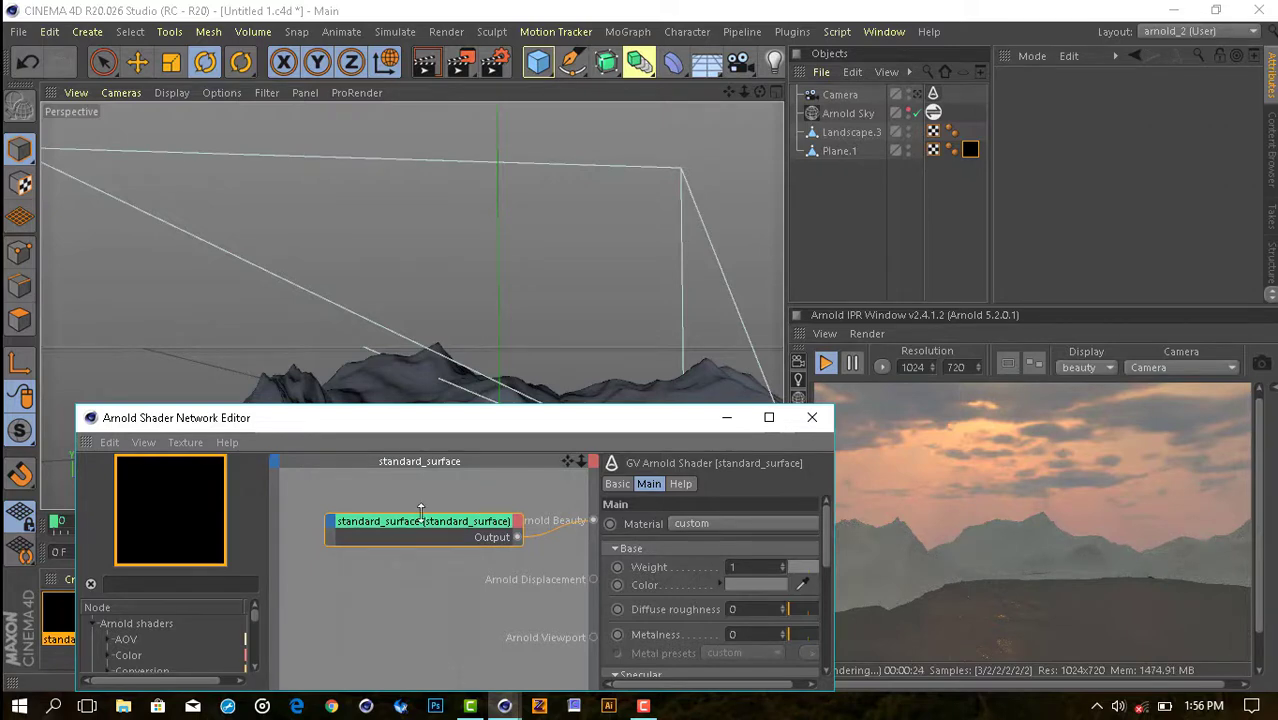
click(745, 585)
drag(648, 600, 776, 604)
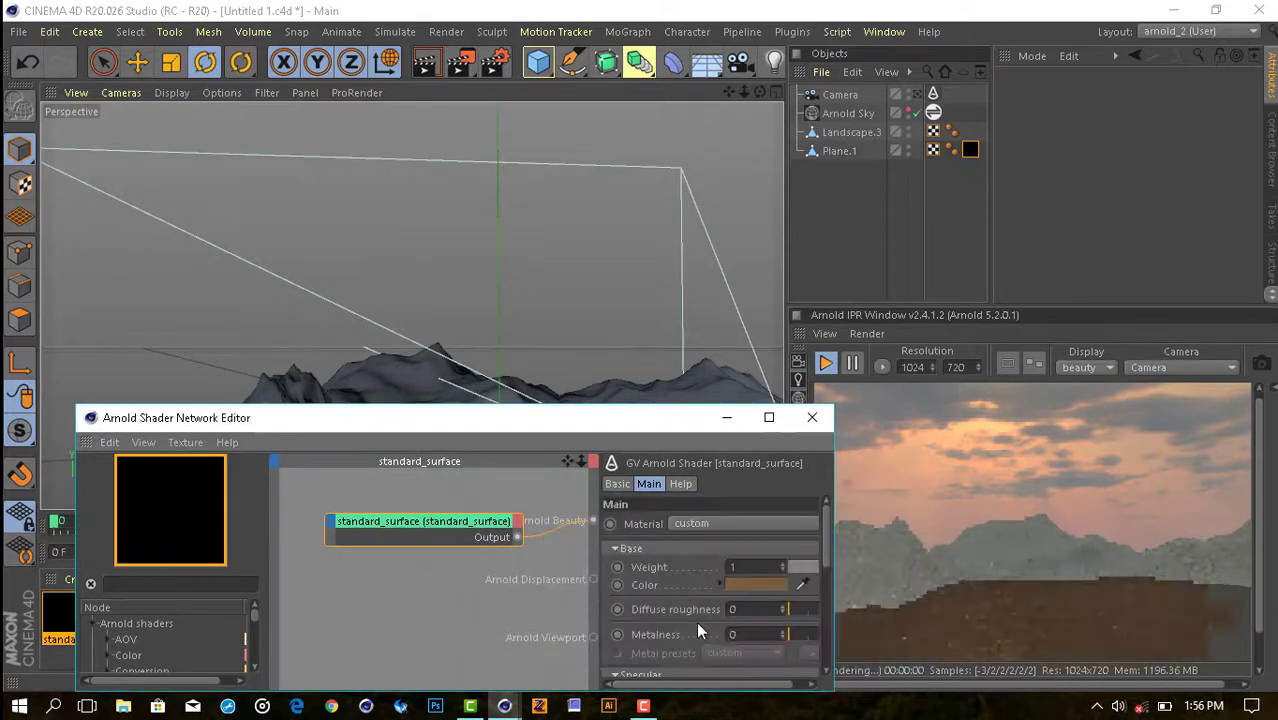
drag(726, 487, 893, 478)
click(685, 547)
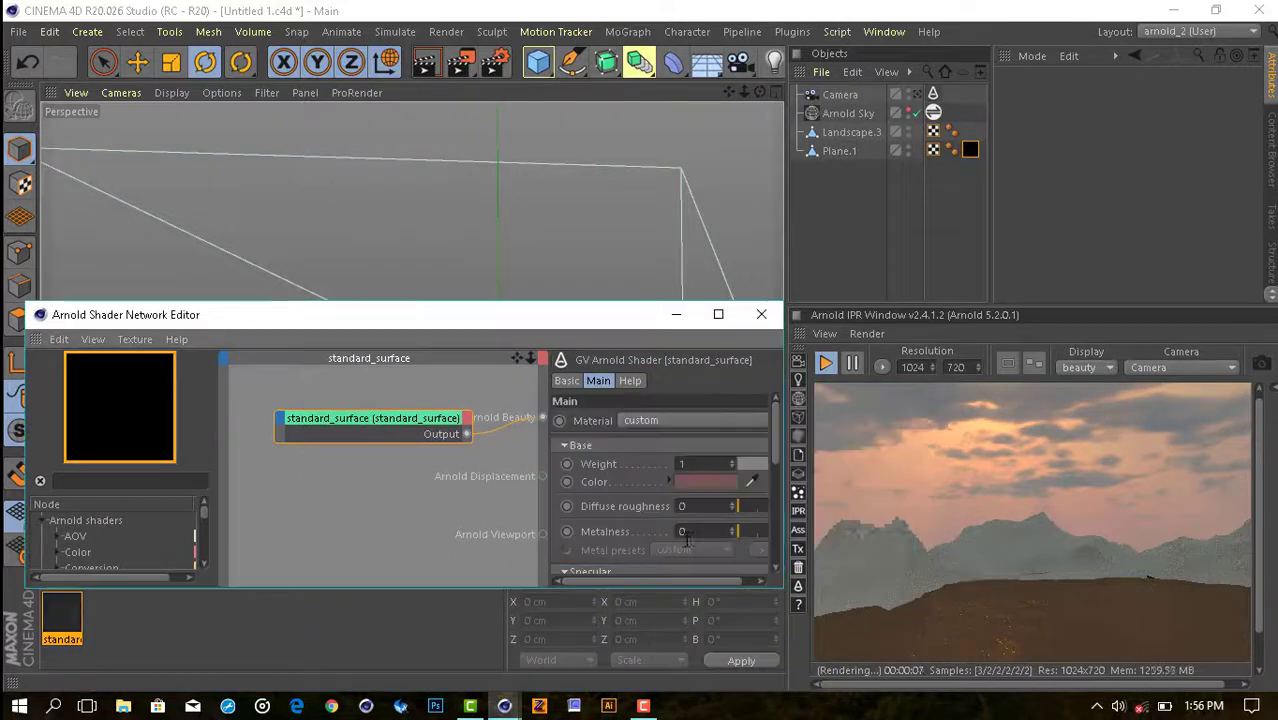
click(761, 314)
click(66, 580)
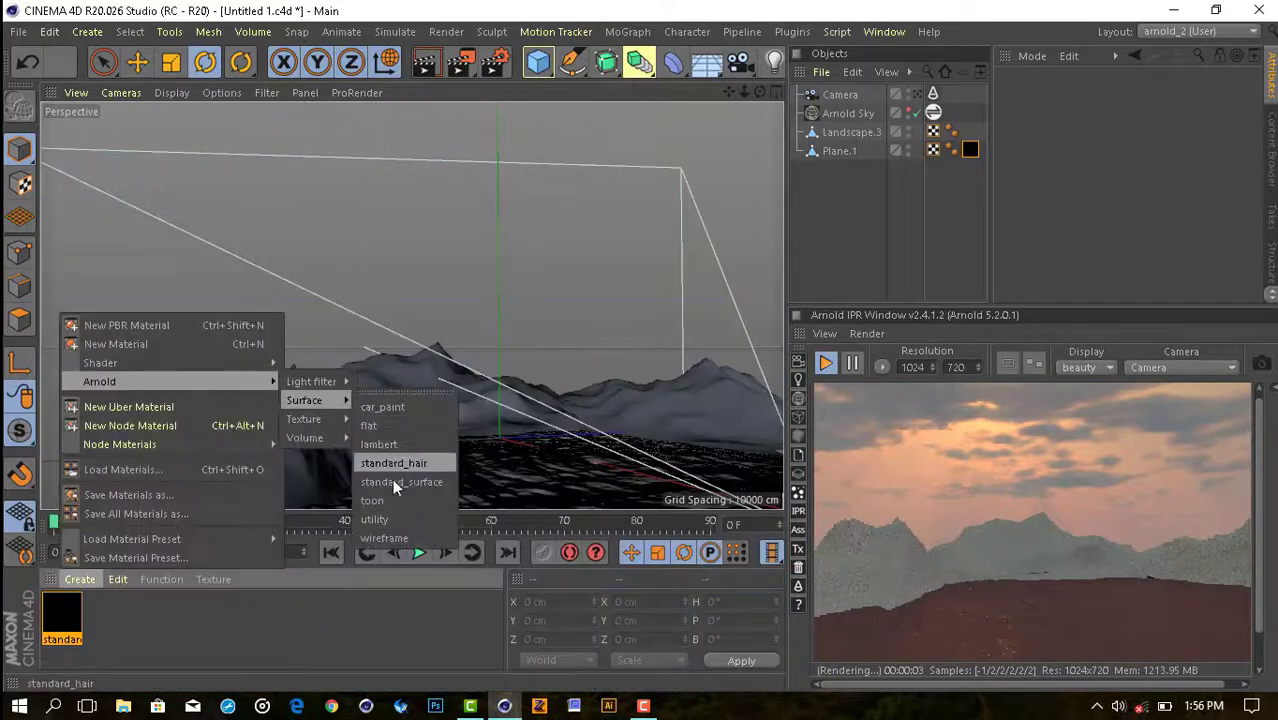
Create another standard_surface material and browse the textures folder for ground images.
click(399, 459)
drag(272, 572, 274, 571)
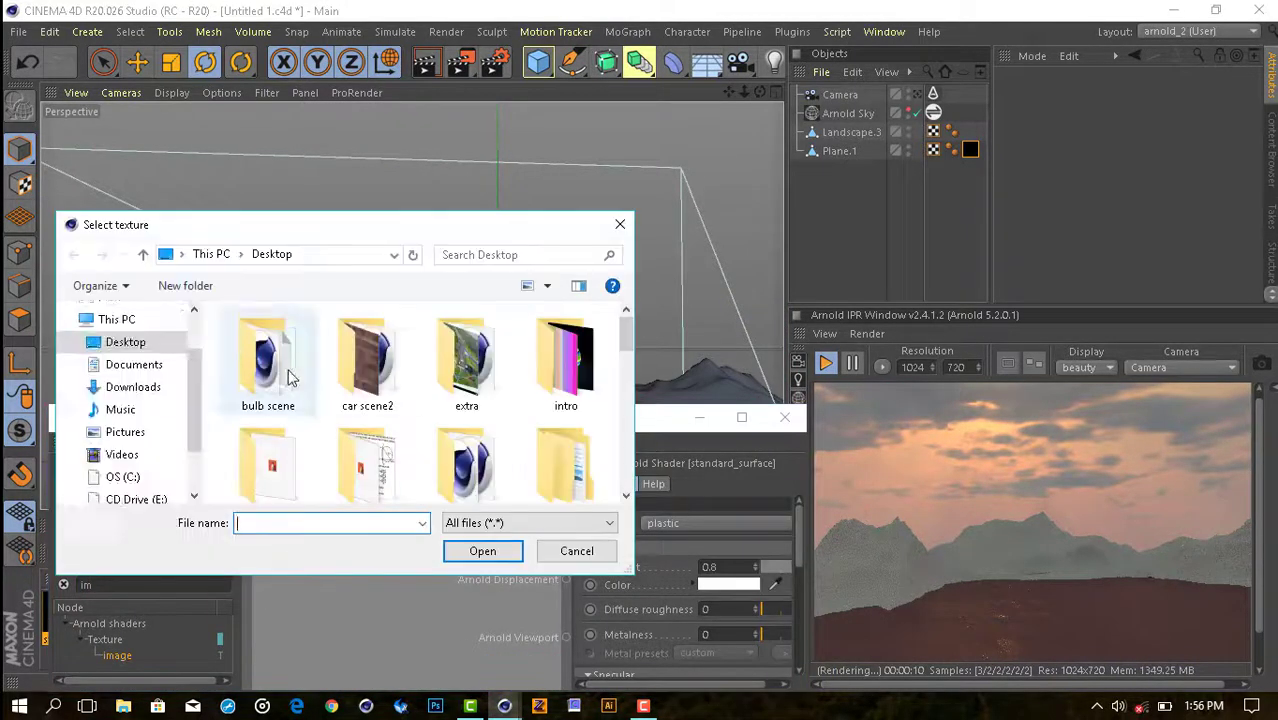
double_click(278, 420)
scroll(281, 443, down, 3)
double_click(260, 438)
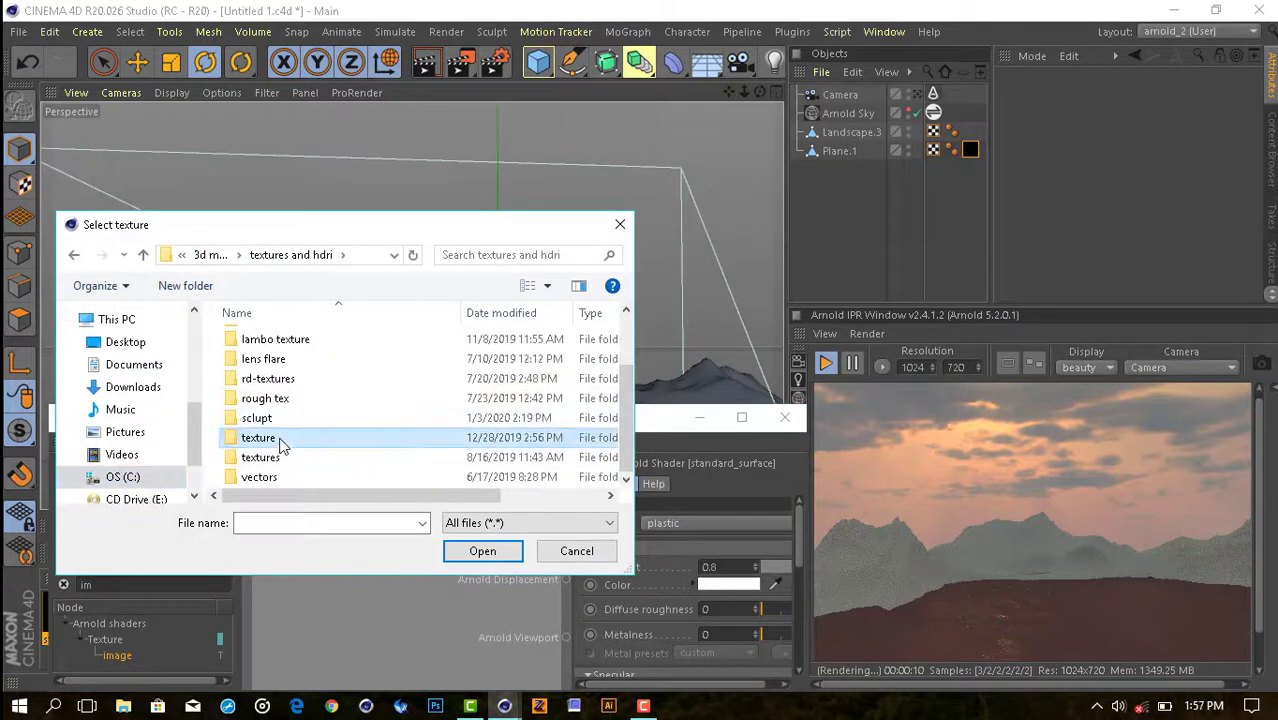
double_click(300, 417)
click(143, 255)
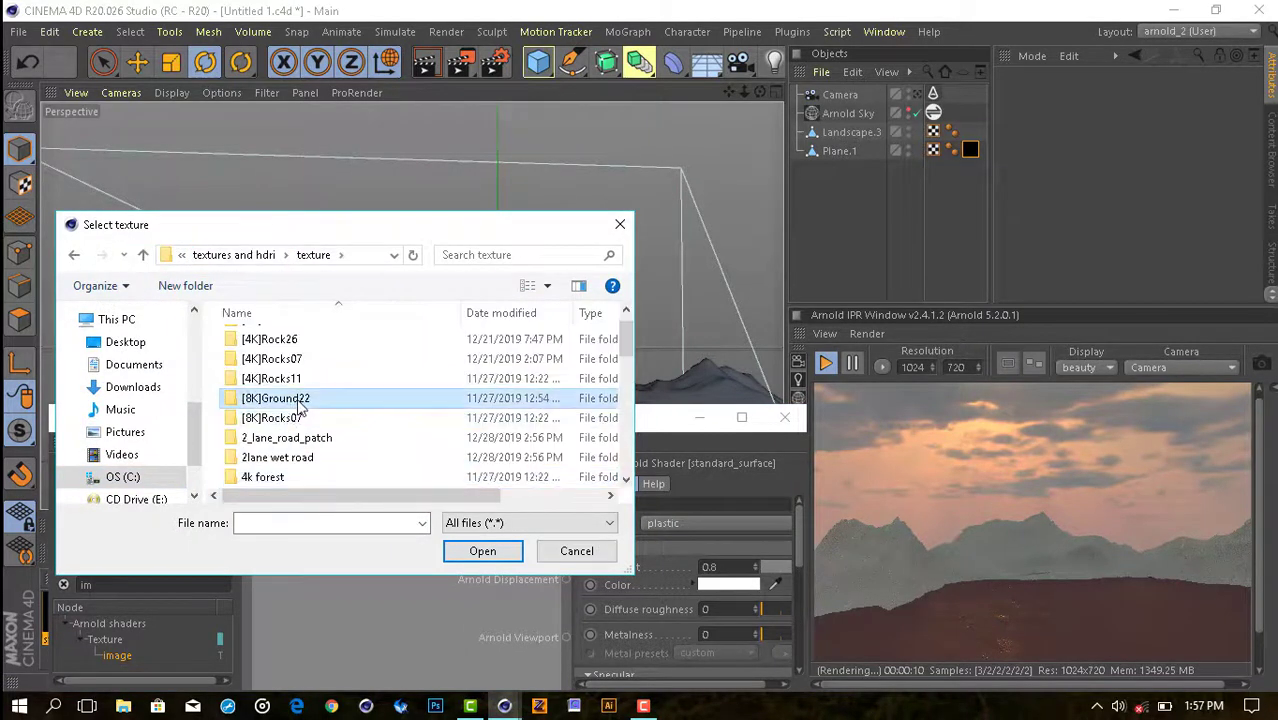
double_click(297, 400)
click(143, 255)
Load the mud_with_stones_1 diffuse image from the cgaxis mud with stones folder.
scroll(343, 452, down, 5)
scroll(343, 452, up, 2)
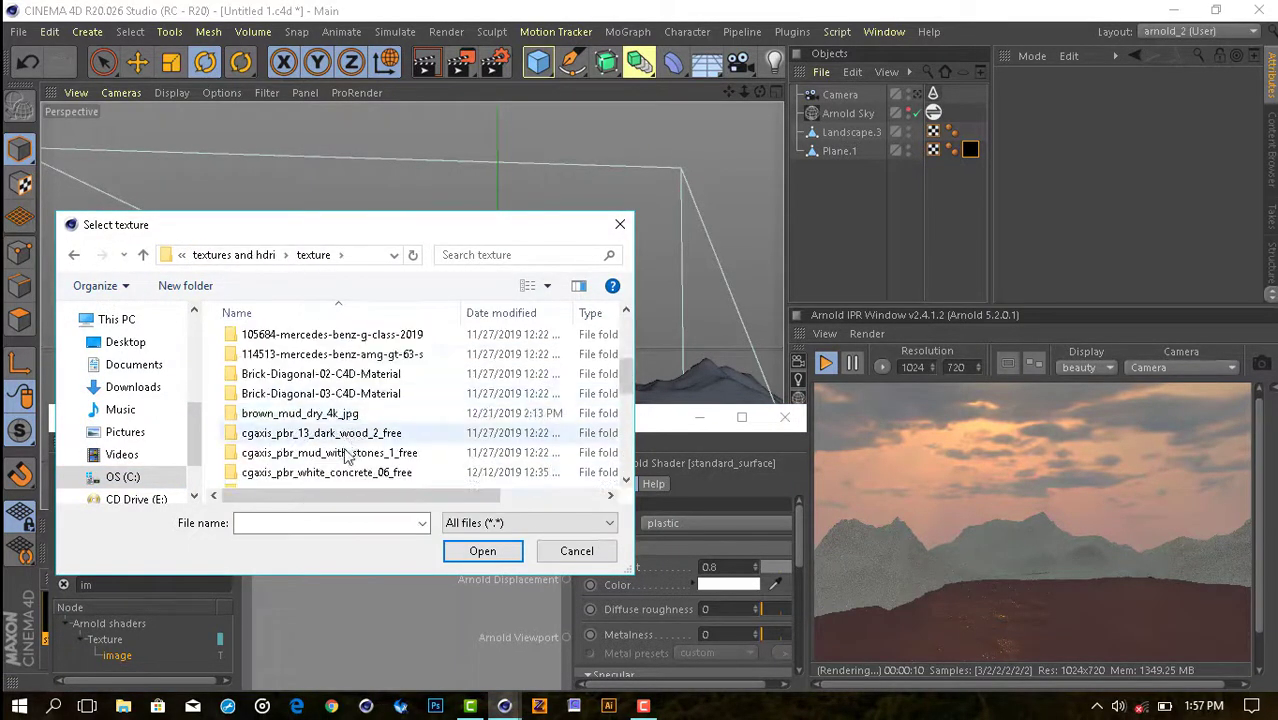
double_click(330, 457)
double_click(297, 343)
click(297, 343)
double_click(297, 343)
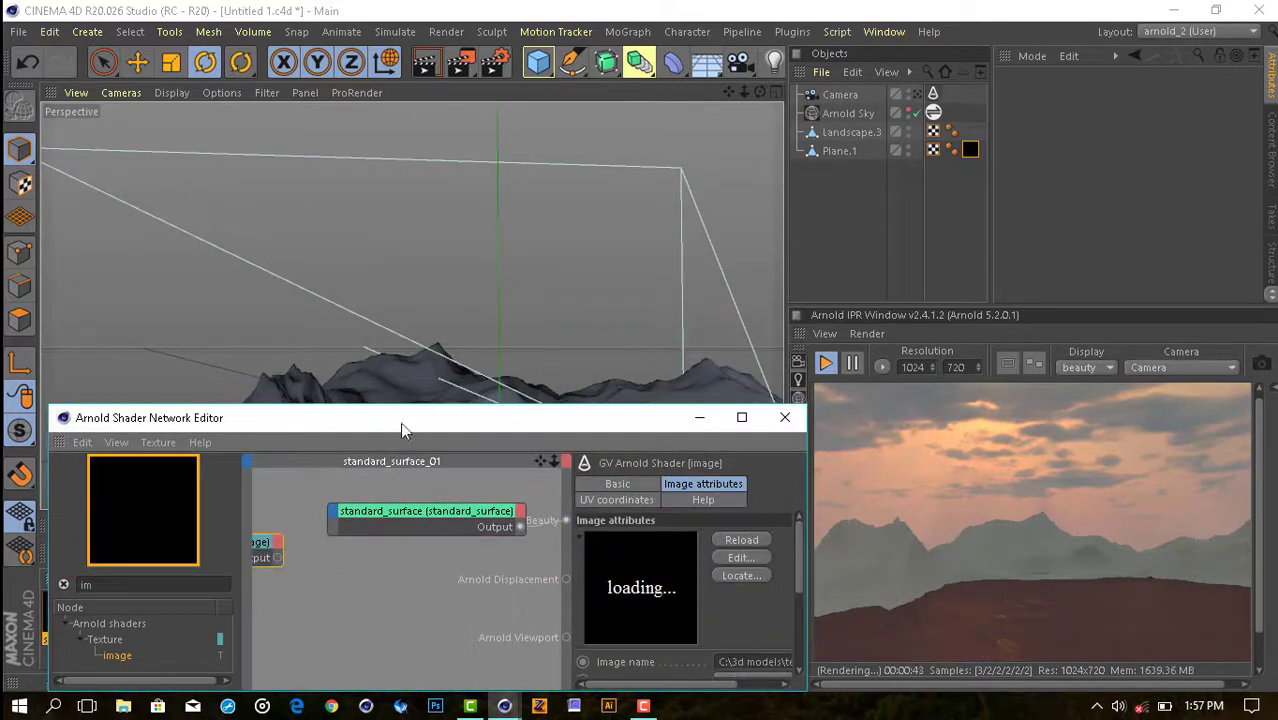
Wire the mud image output into Base Color and add a second image node.
drag(401, 428, 390, 203)
drag(300, 324, 328, 294)
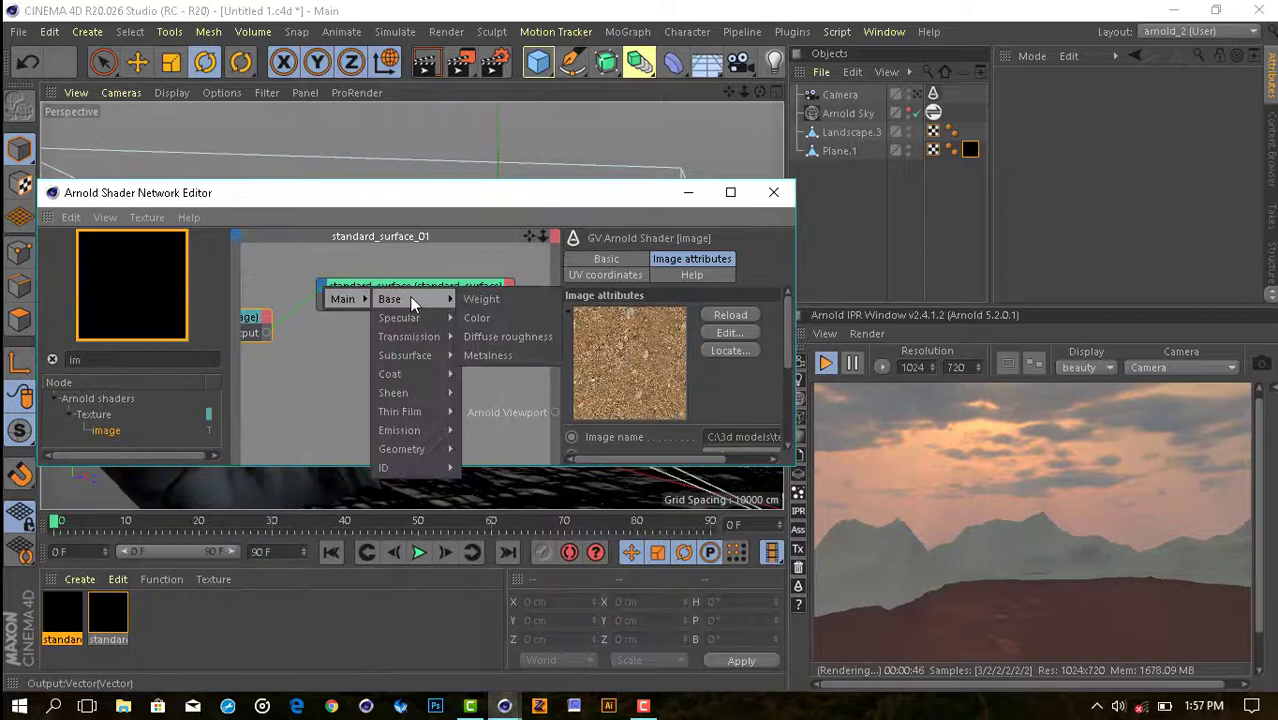
click(476, 317)
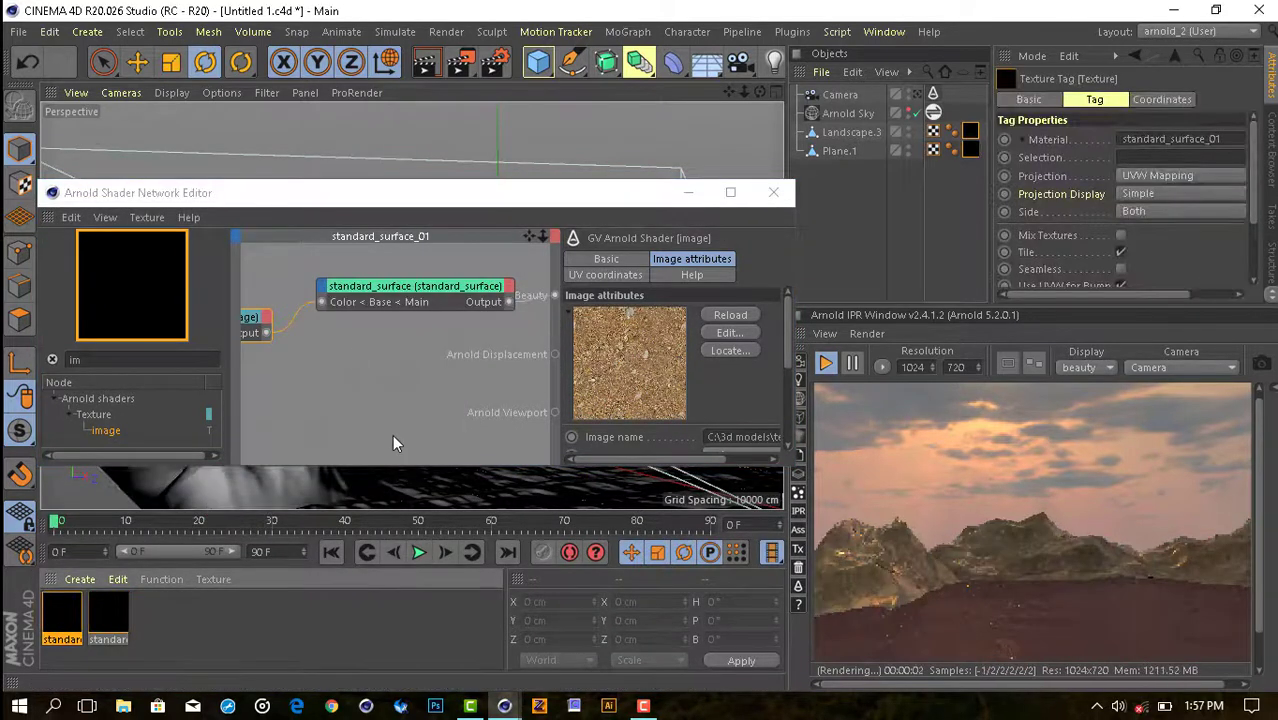
drag(106, 430, 283, 369)
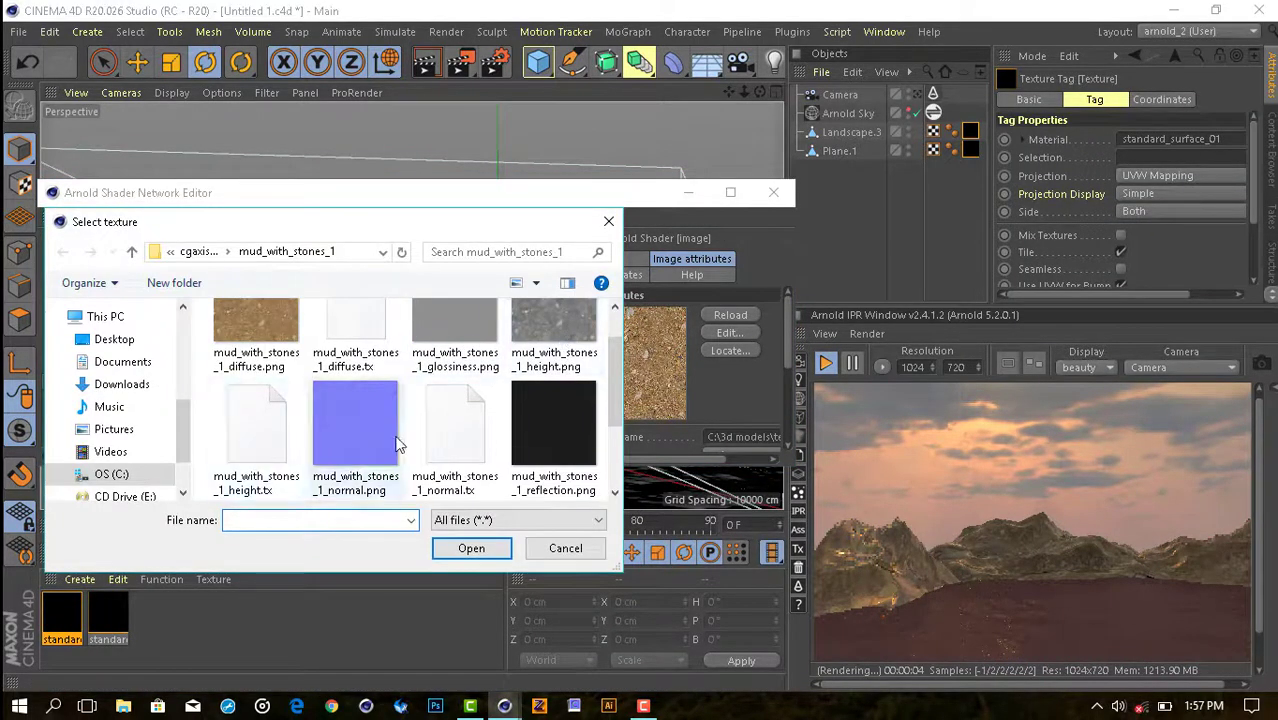
Load a second mud texture into the new node and wire it to Specular Weight.
scroll(398, 444, down, 2)
click(256, 430)
click(471, 548)
click(655, 423)
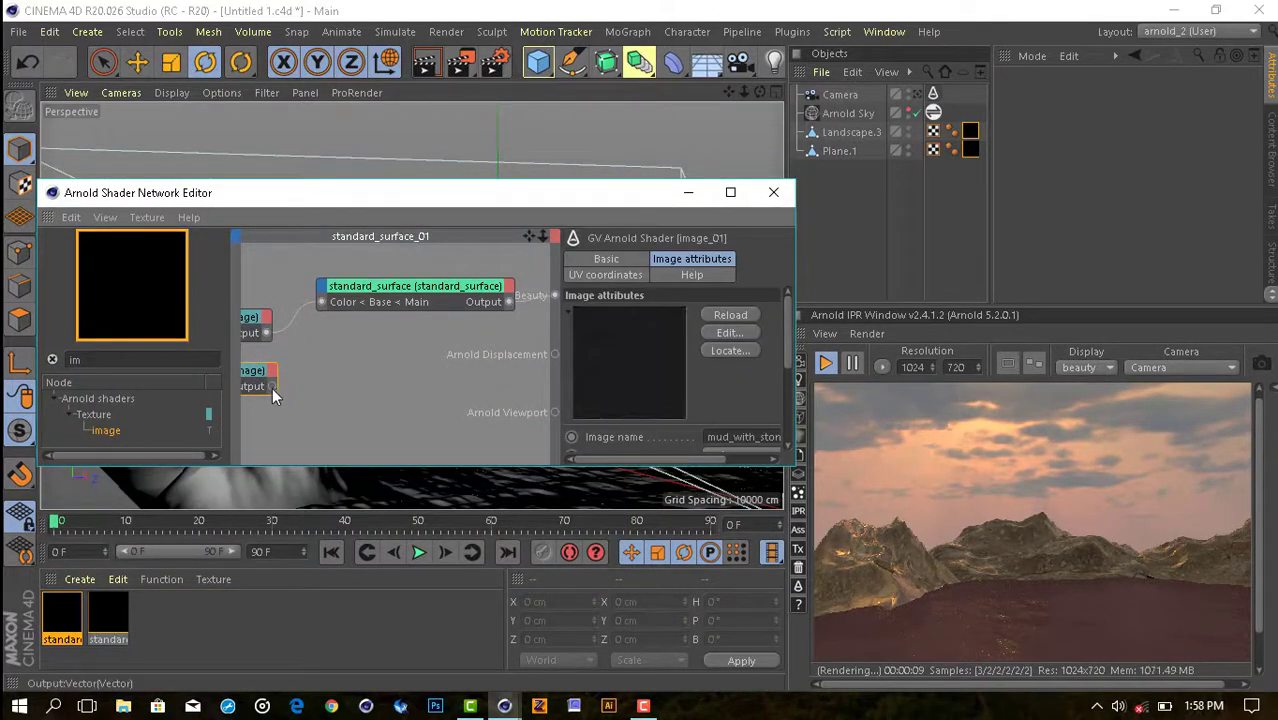
drag(272, 387, 360, 295)
click(475, 323)
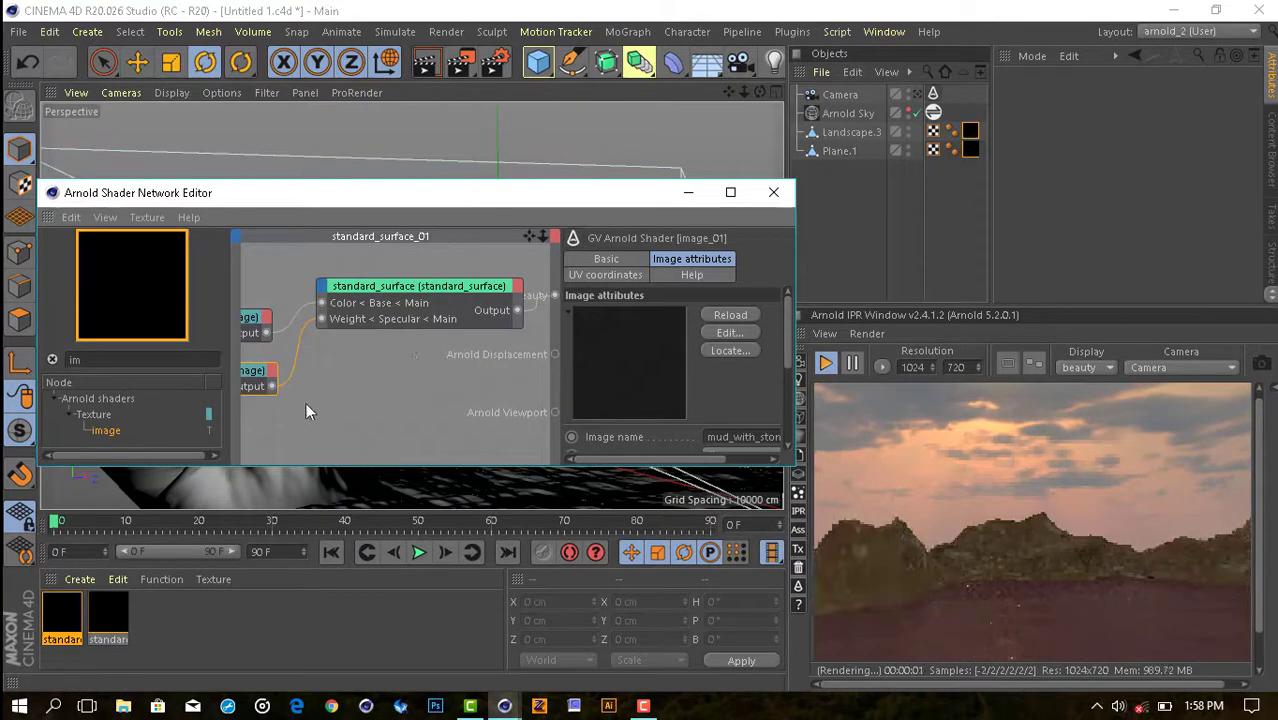
Add image nodes loaded with mud_with_stones_1_normal and mud_with_stones_1_height textures.
drag(106, 430, 253, 411)
double_click(470, 440)
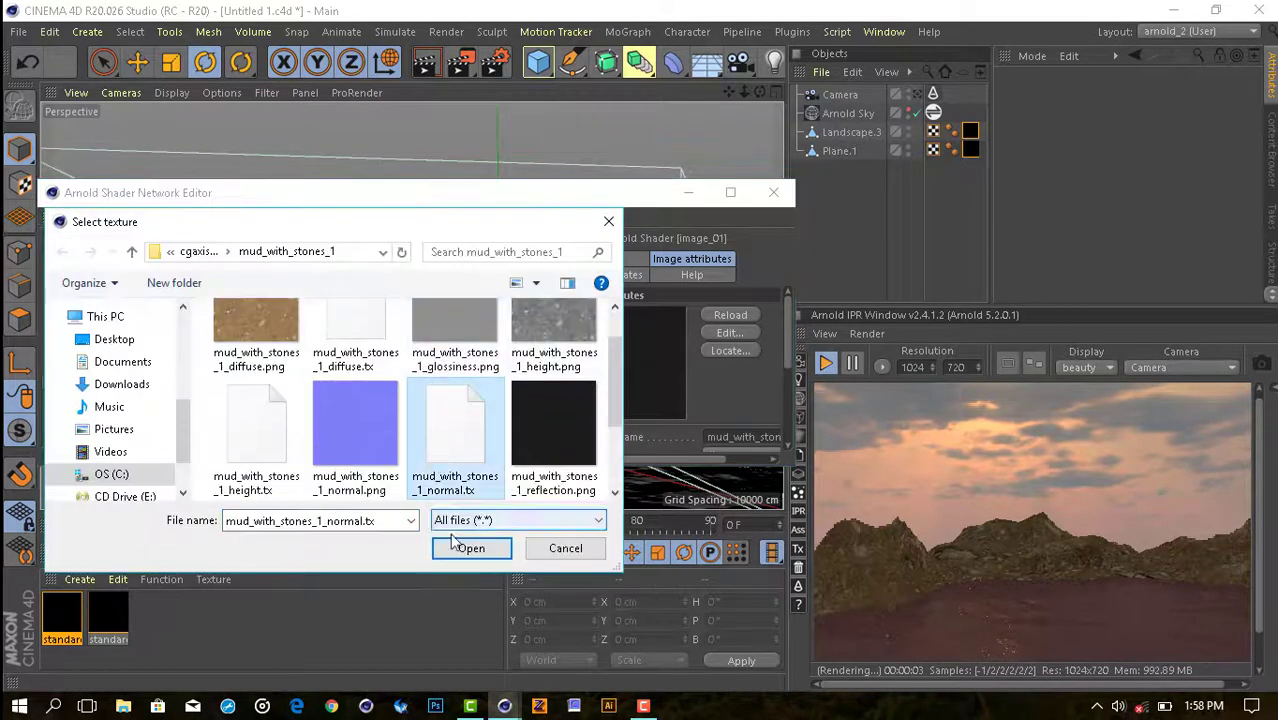
click(656, 424)
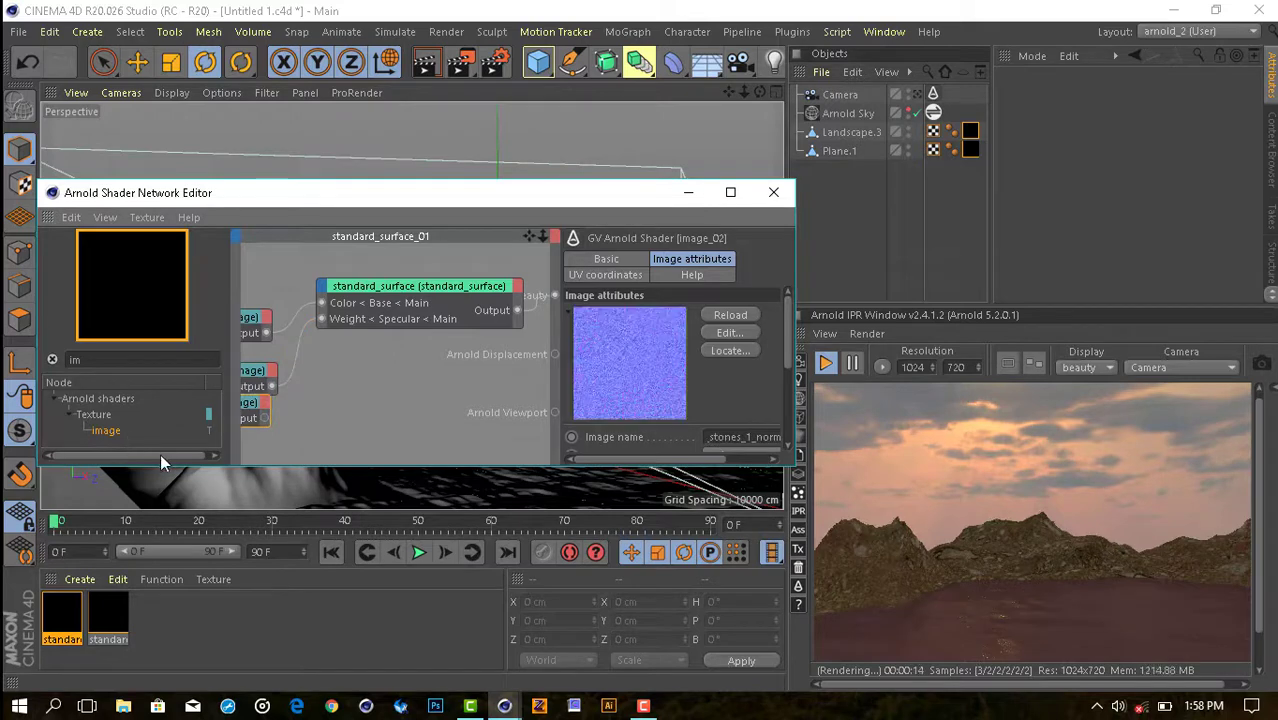
drag(106, 432, 249, 439)
scroll(332, 460, up, 1)
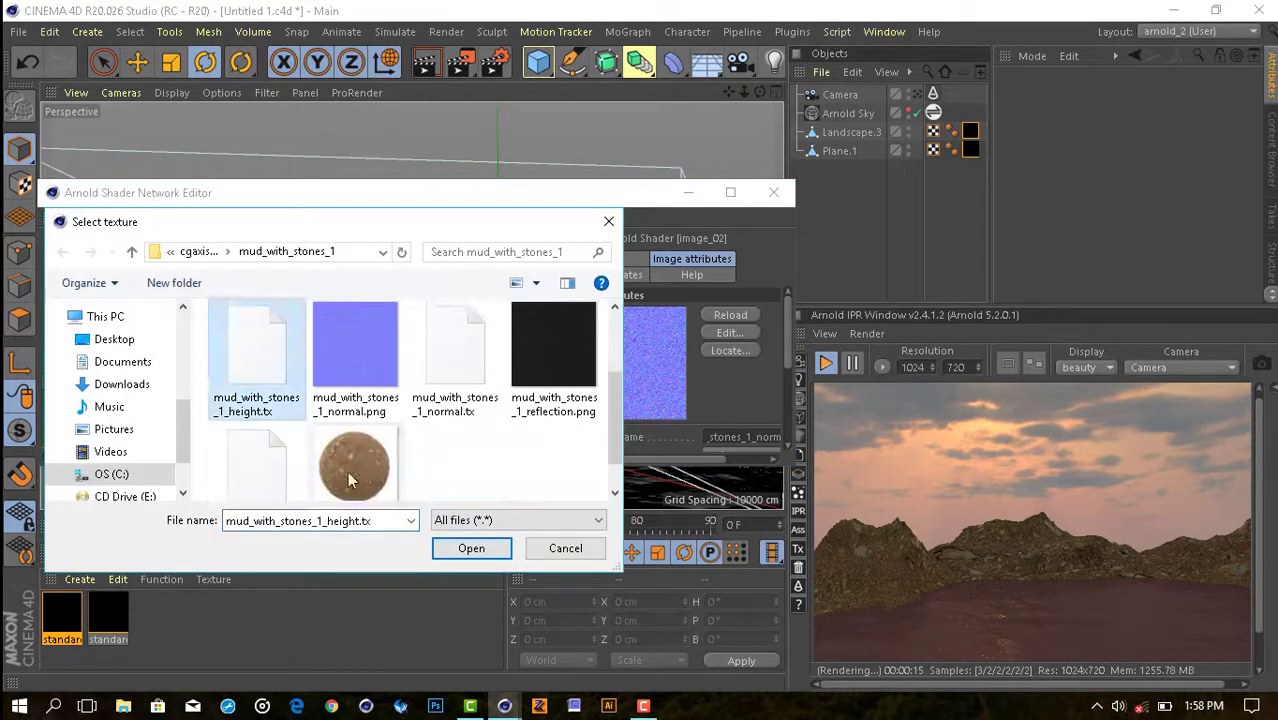
double_click(256, 330)
click(747, 423)
Add normal_map and normal_displacement nodes, wiring them to Normal and the material's displacement.
text(r)
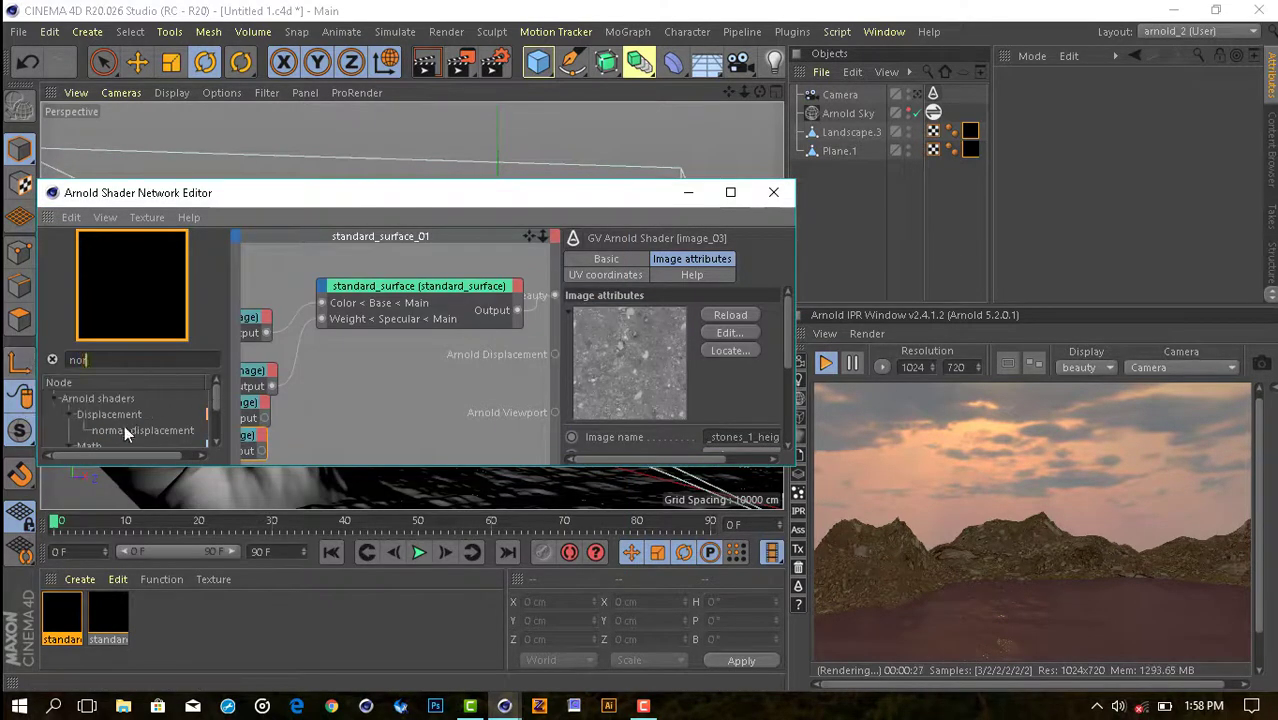
double_click(84, 422)
drag(261, 408, 300, 347)
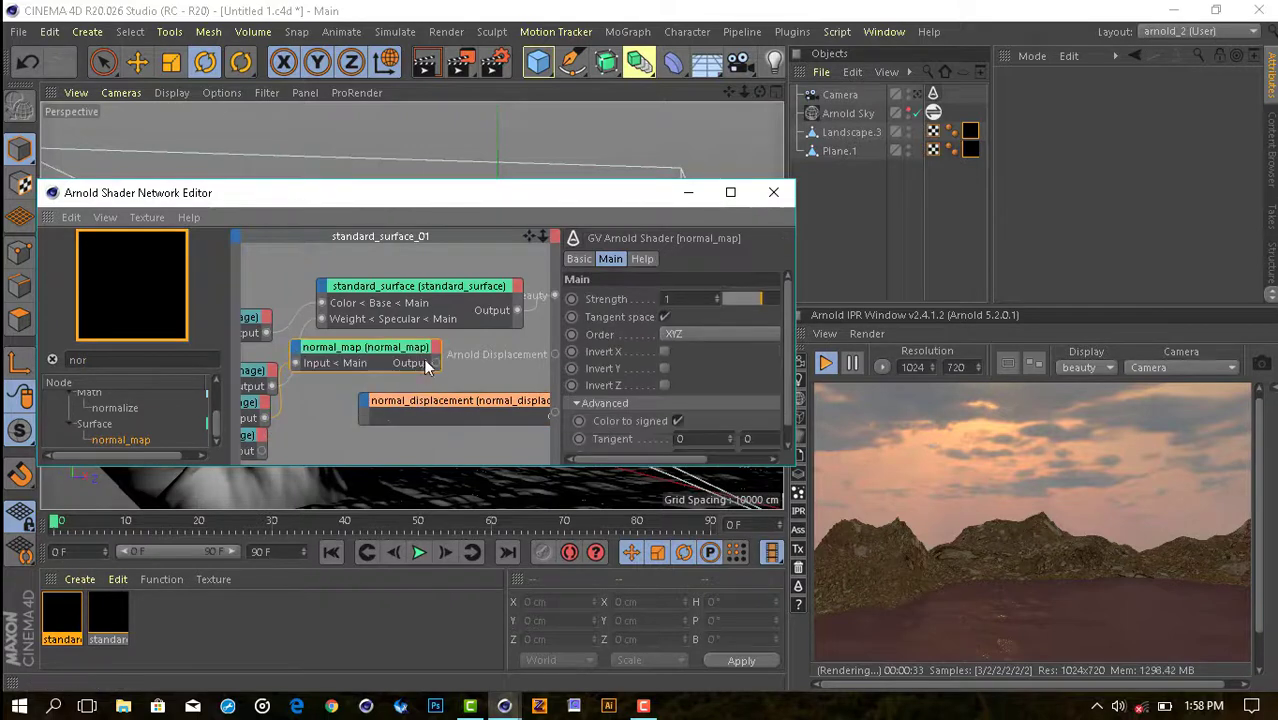
click(476, 466)
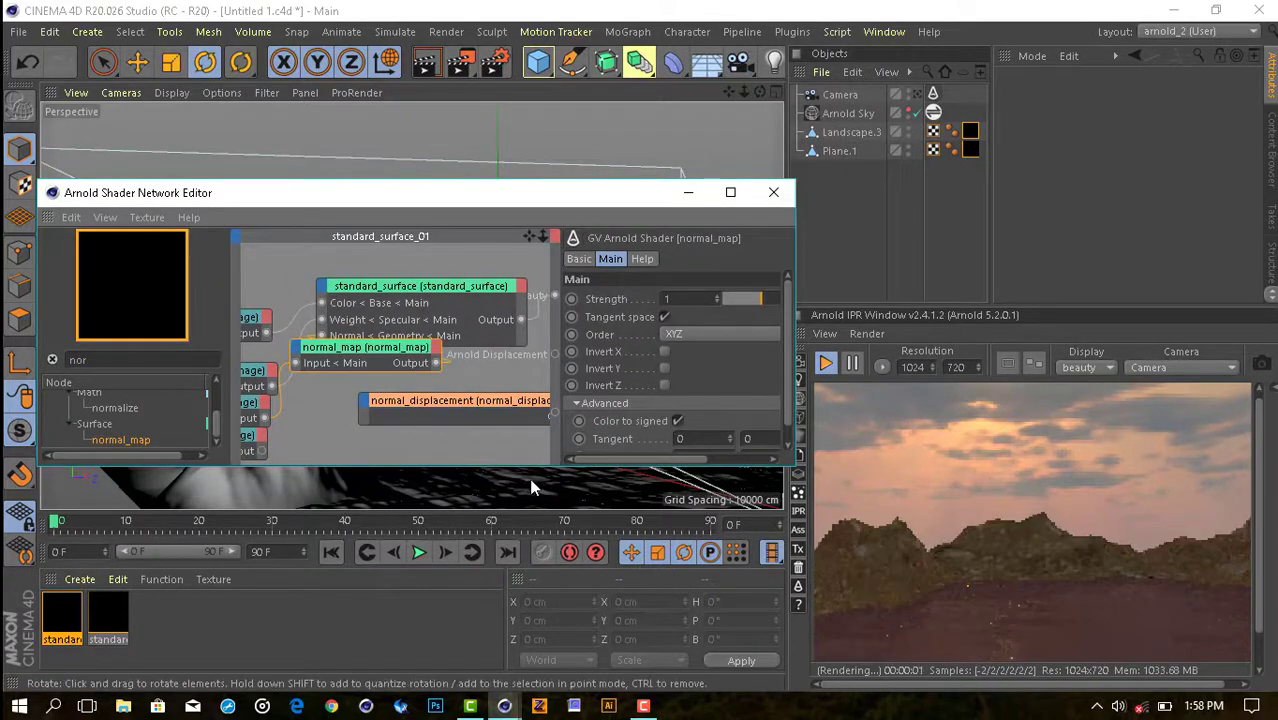
drag(440, 400, 365, 405)
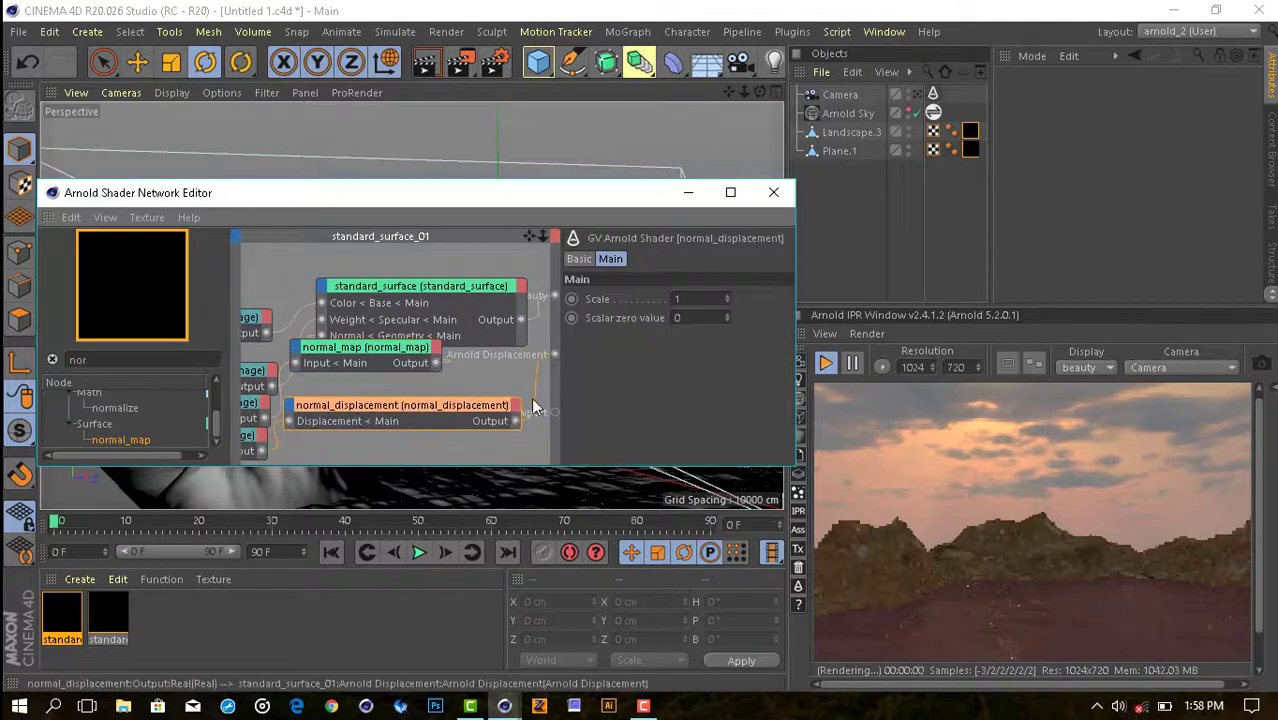
Set the normal_displacement scale to 0.2 and close the shader network editor.
text(0.5)
key(Return)
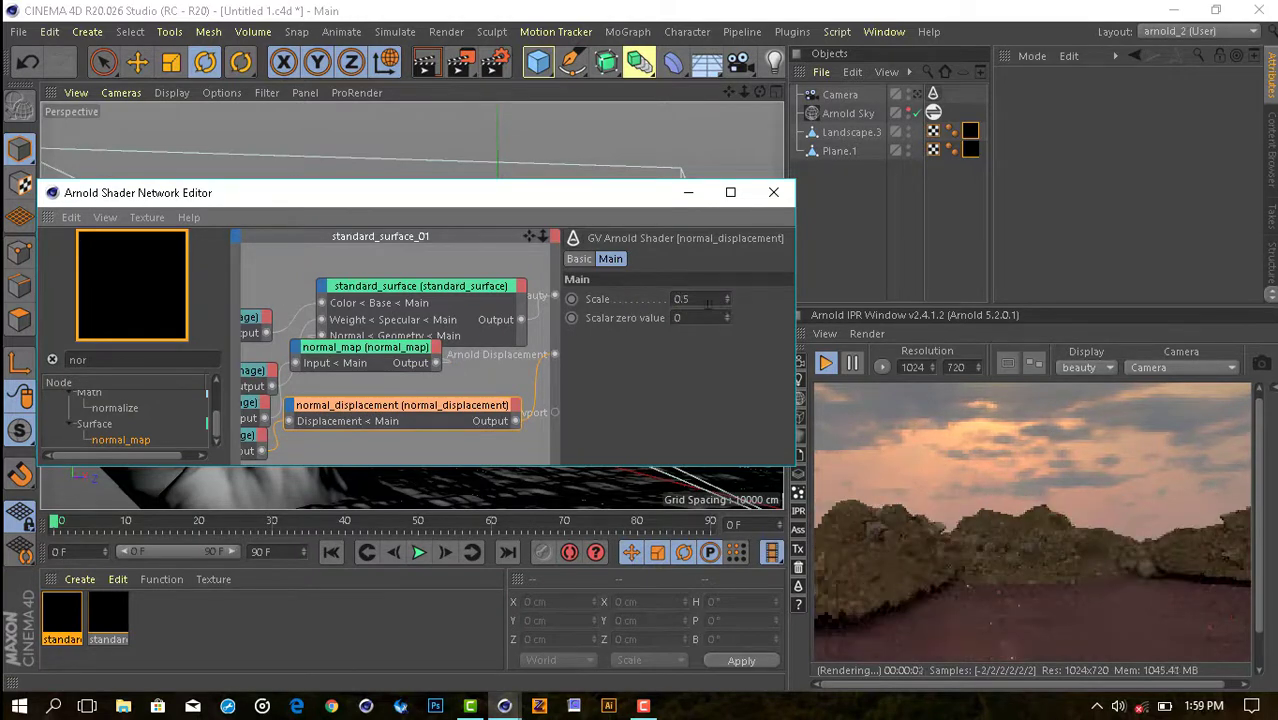
text(2)
key(Return)
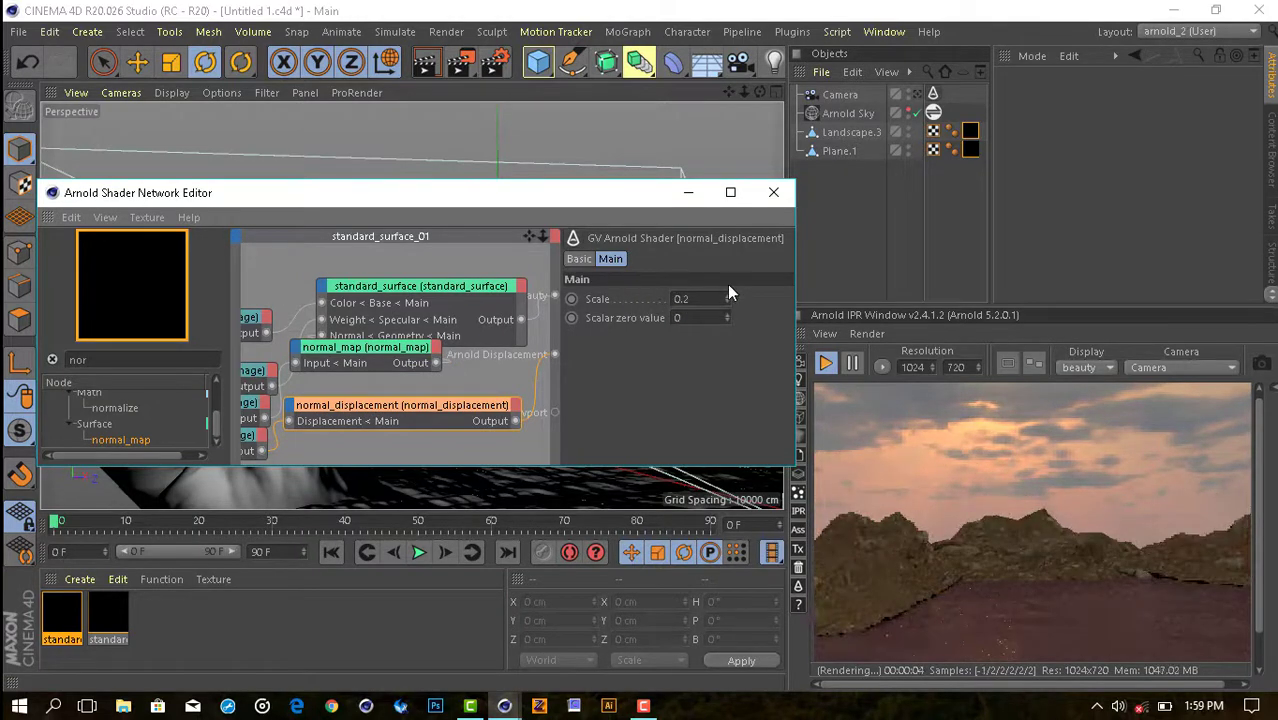
click(773, 193)
click(420, 410)
Nudge the landscape's height slightly with the Move tool.
key(e)
drag(456, 320, 455, 345)
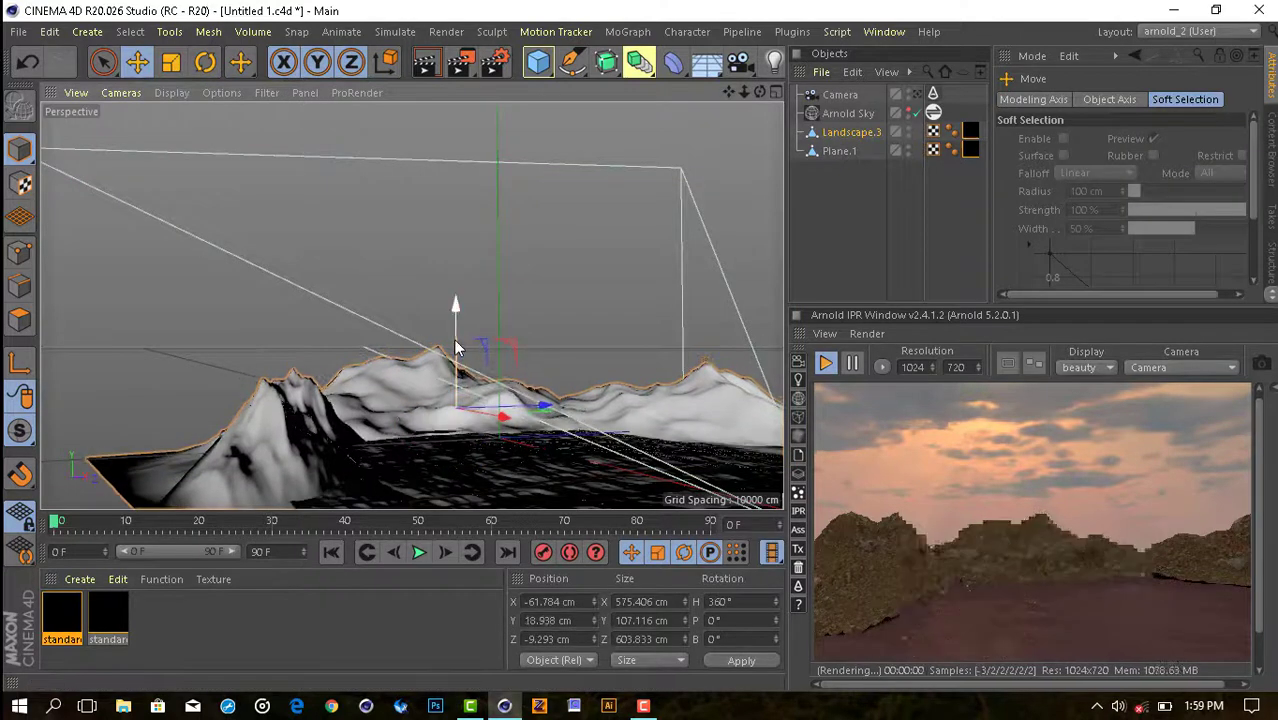
drag(456, 300, 456, 310)
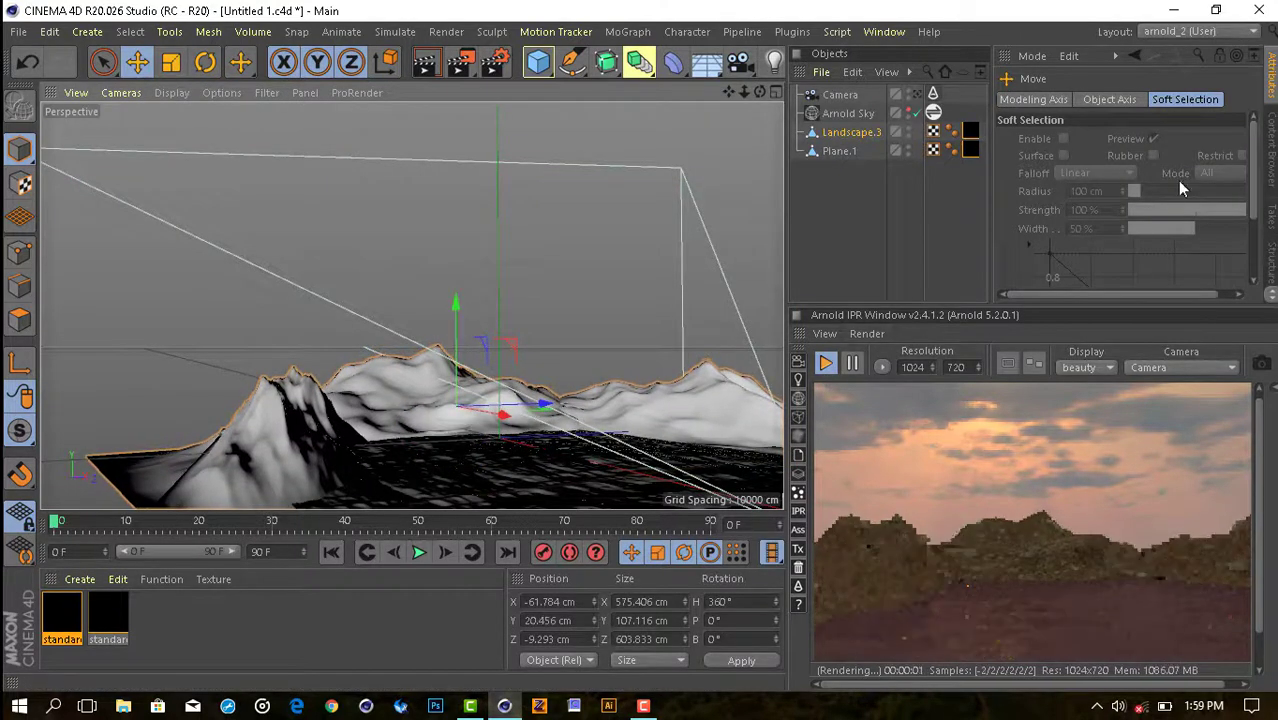
Set the landscape Texture tag Length U to 20% and open the second material's shader network.
click(970, 131)
scroll(1092, 193, down, 3)
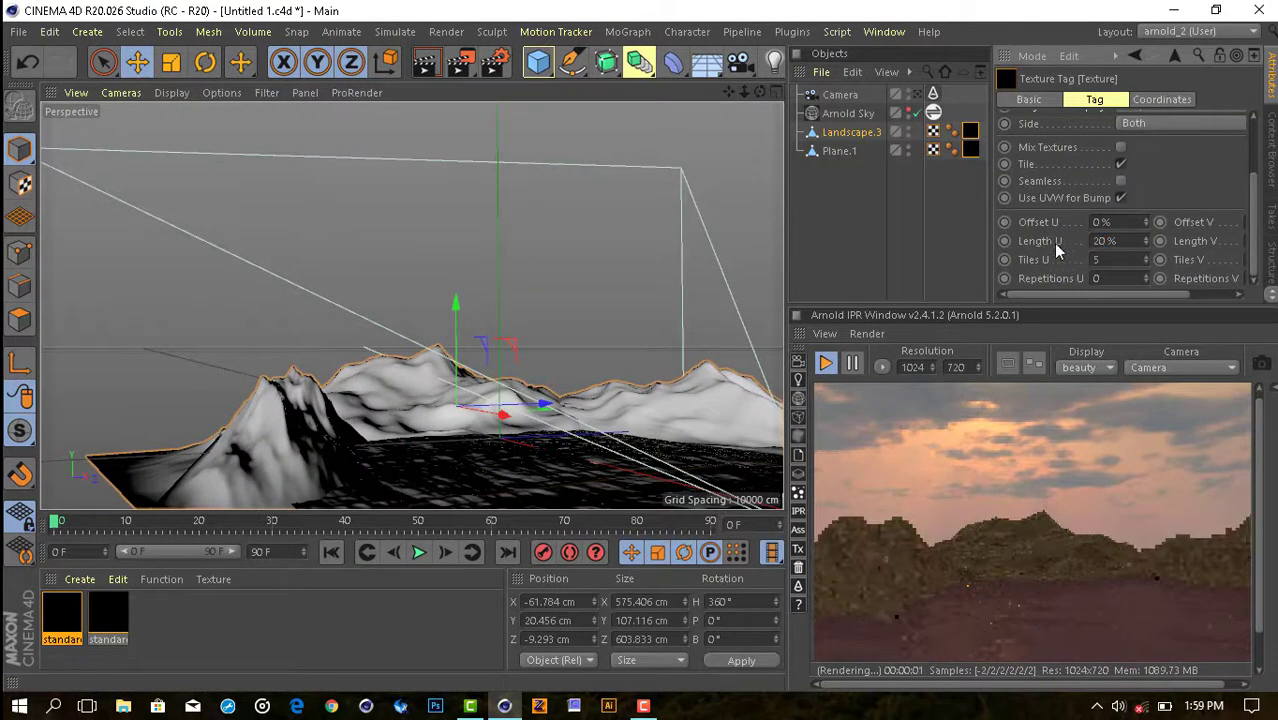
click(1005, 558)
scroll(1005, 558, up, 2)
scroll(1040, 566, down, 2)
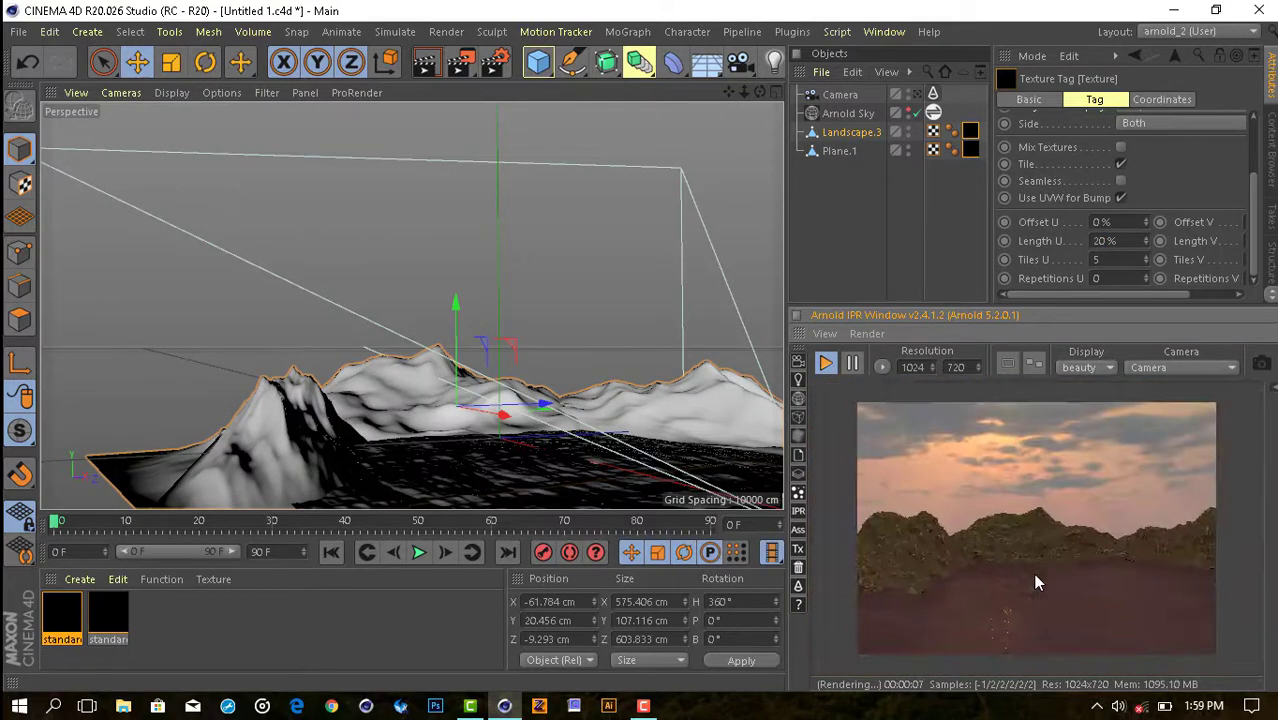
double_click(78, 610)
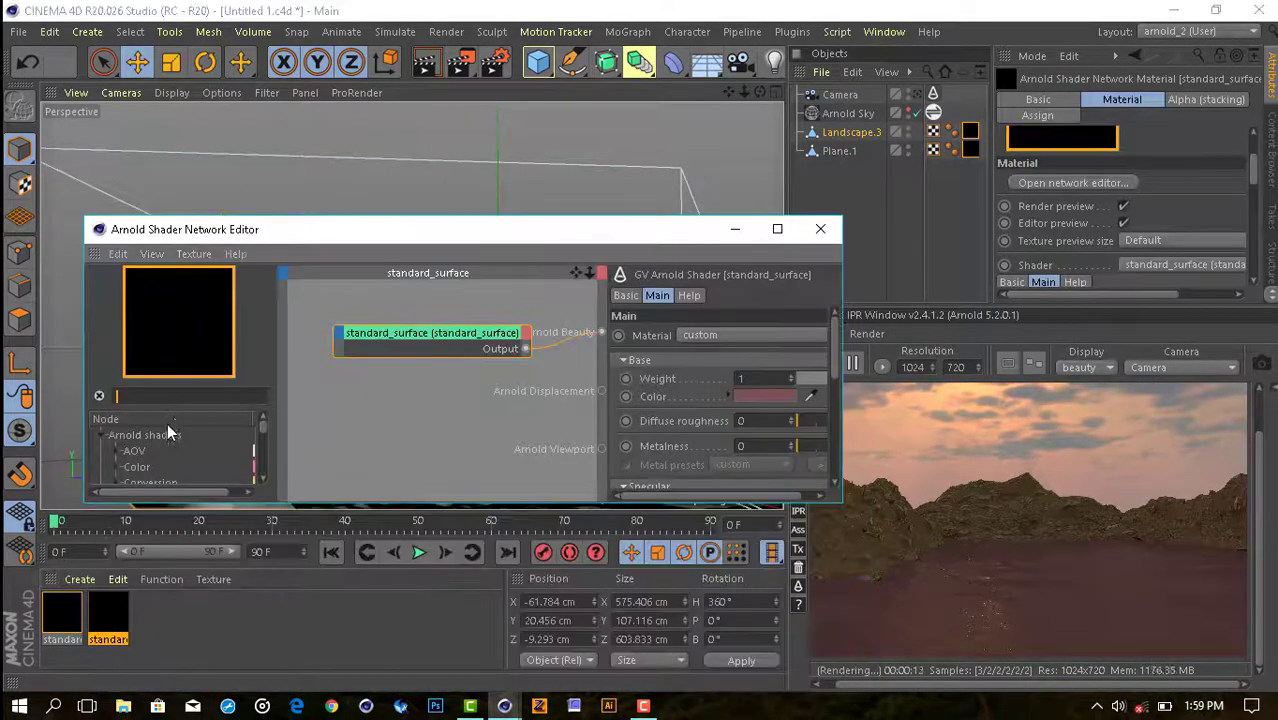
text(im)
Add an image node loading Grunge-BM-001 from the grunge texture pack.
click(354, 405)
click(250, 254)
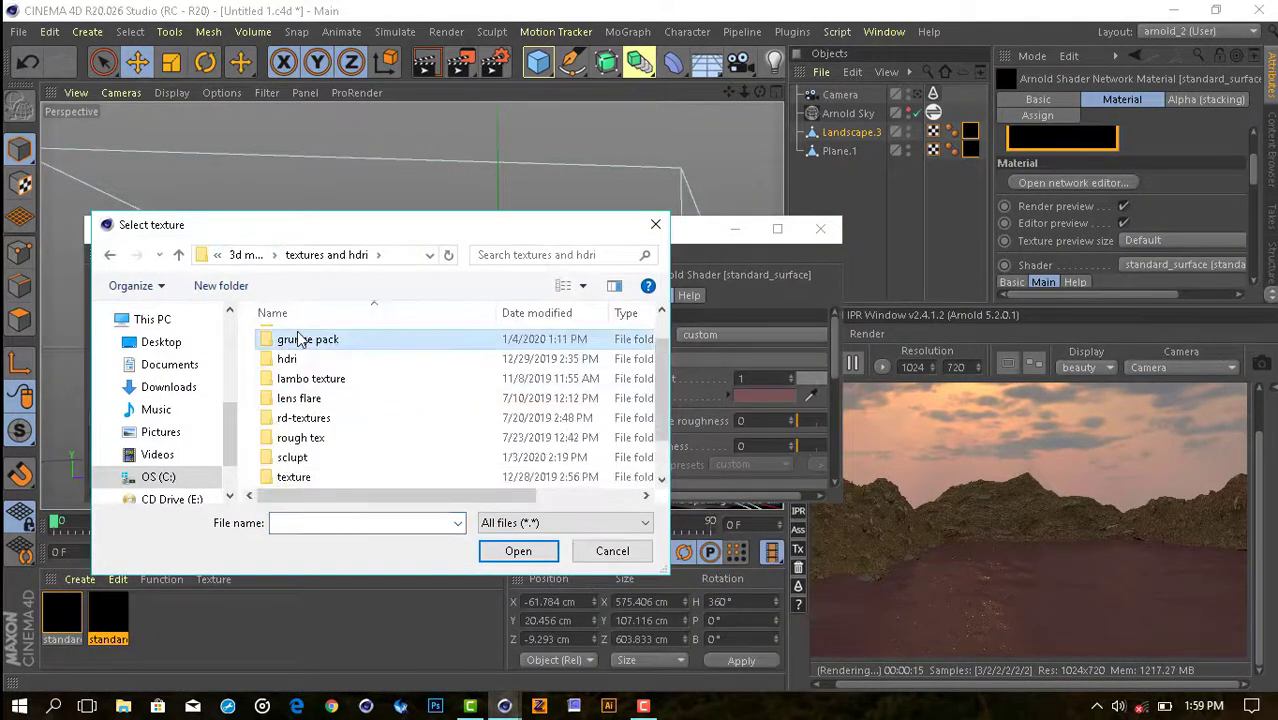
double_click(300, 340)
double_click(324, 345)
click(471, 379)
click(518, 551)
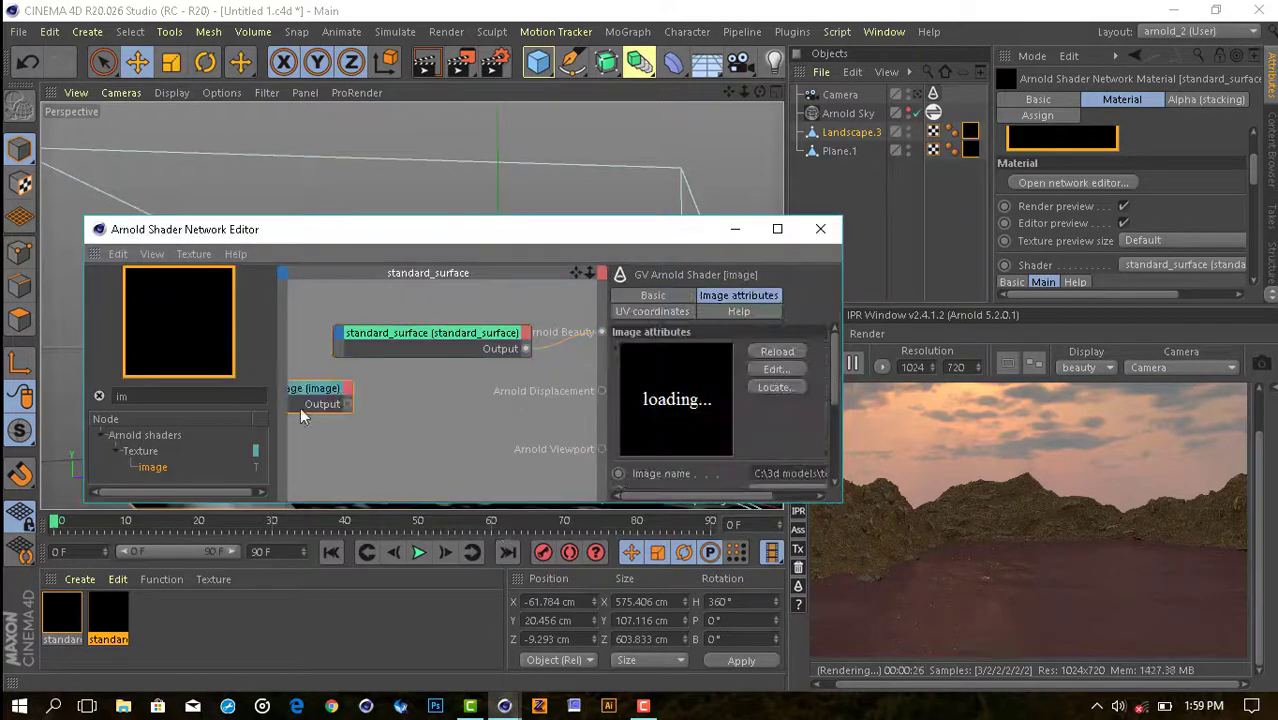
Wire the grunge image into the surface's Specular Color and close the editor.
drag(320, 386, 340, 334)
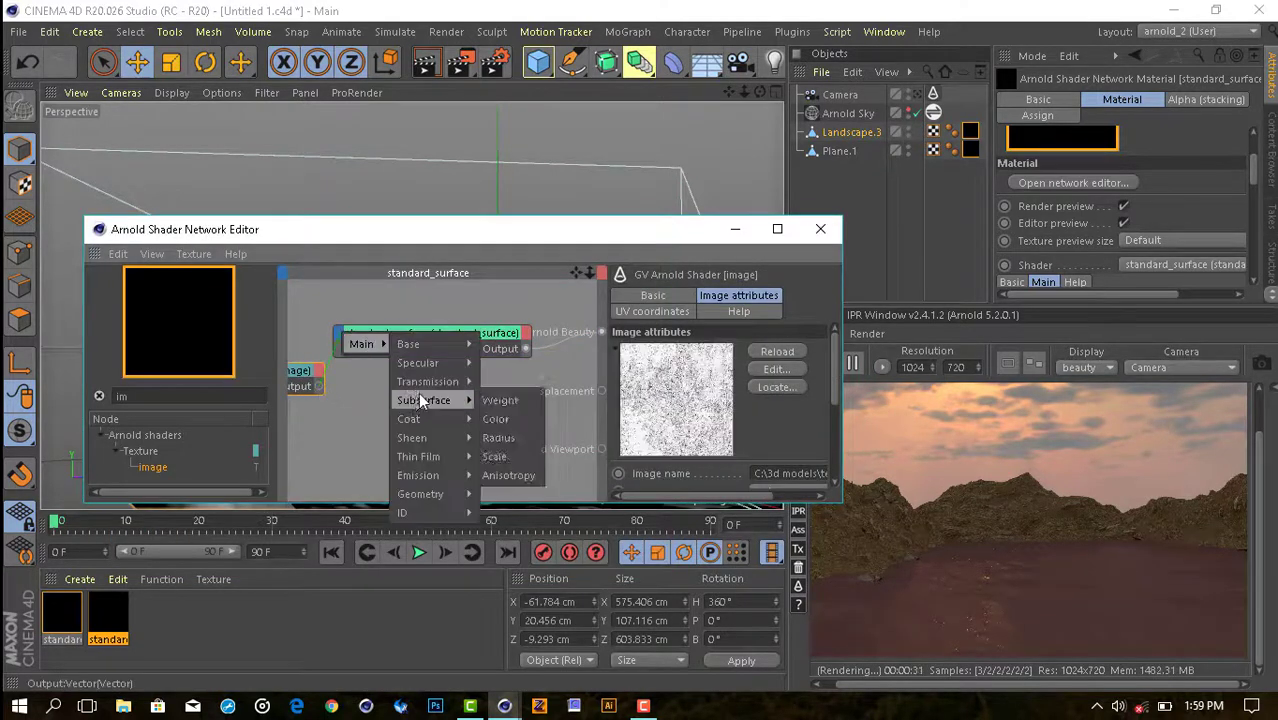
click(490, 381)
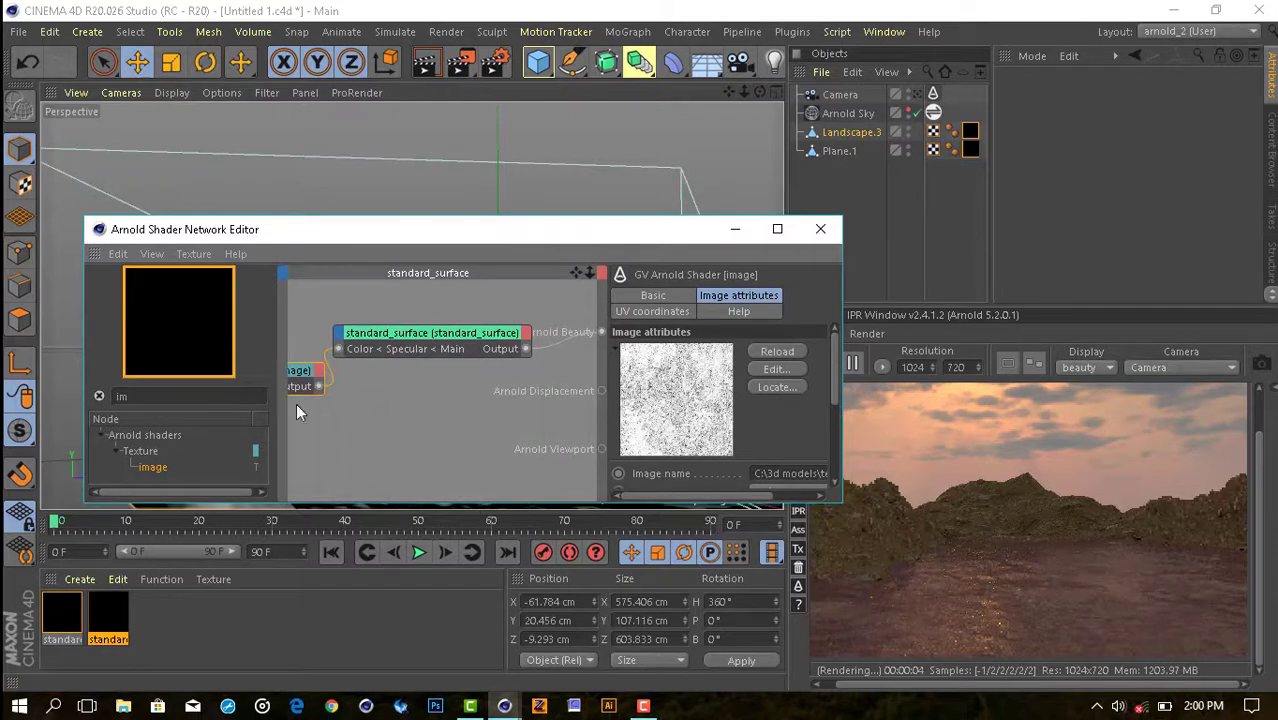
click(44, 619)
Apply the material to the landscape and add an Arnold tag to Plane.1.
click(820, 229)
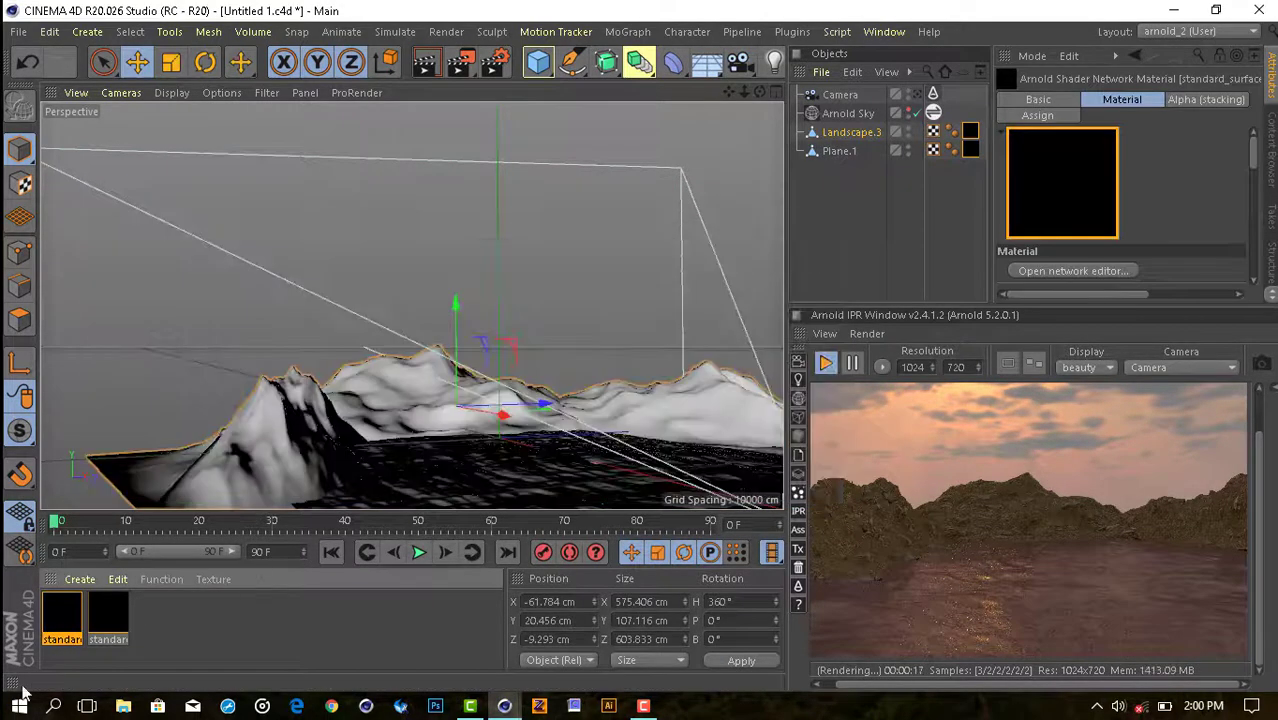
drag(62, 615, 542, 451)
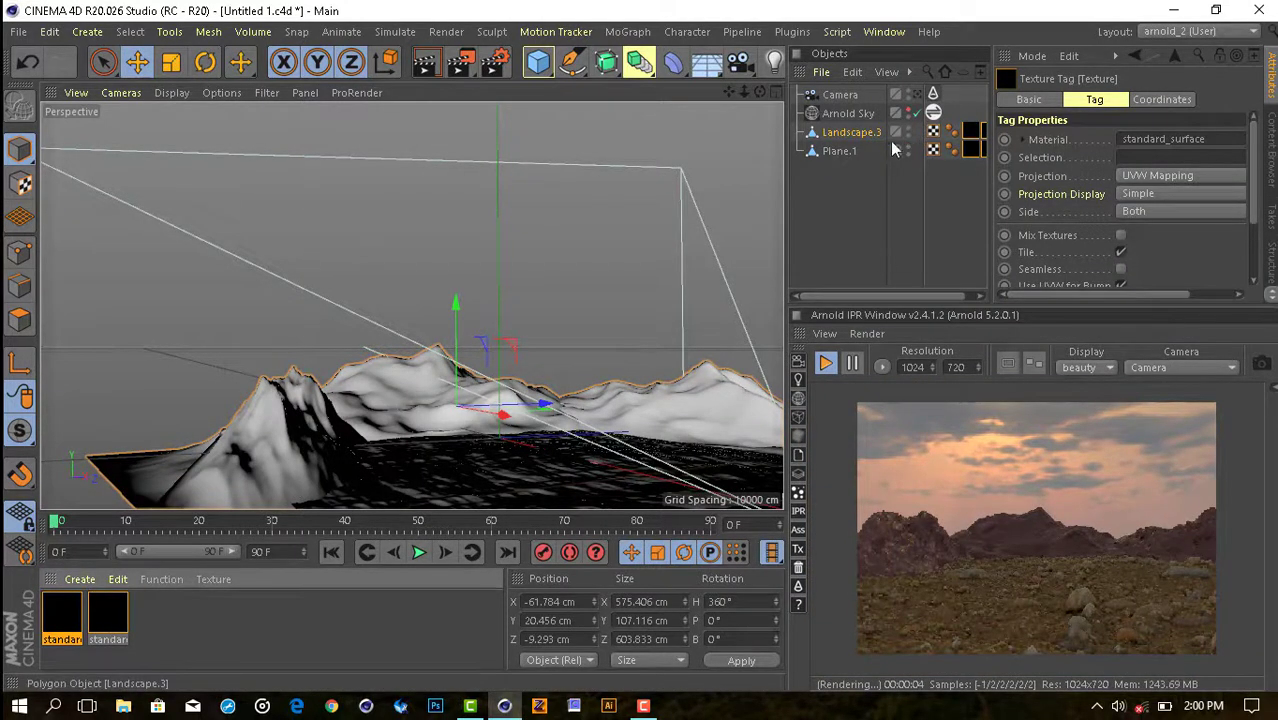
click(418, 490)
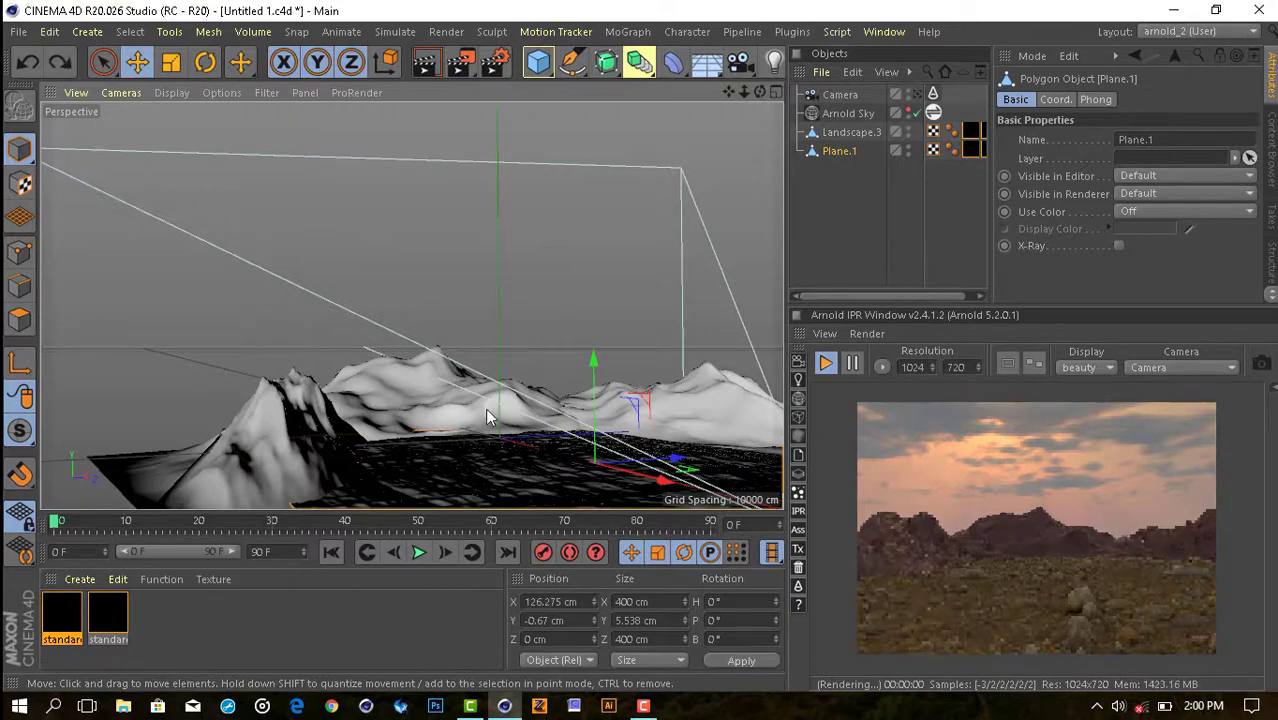
right_click(840, 150)
click(964, 238)
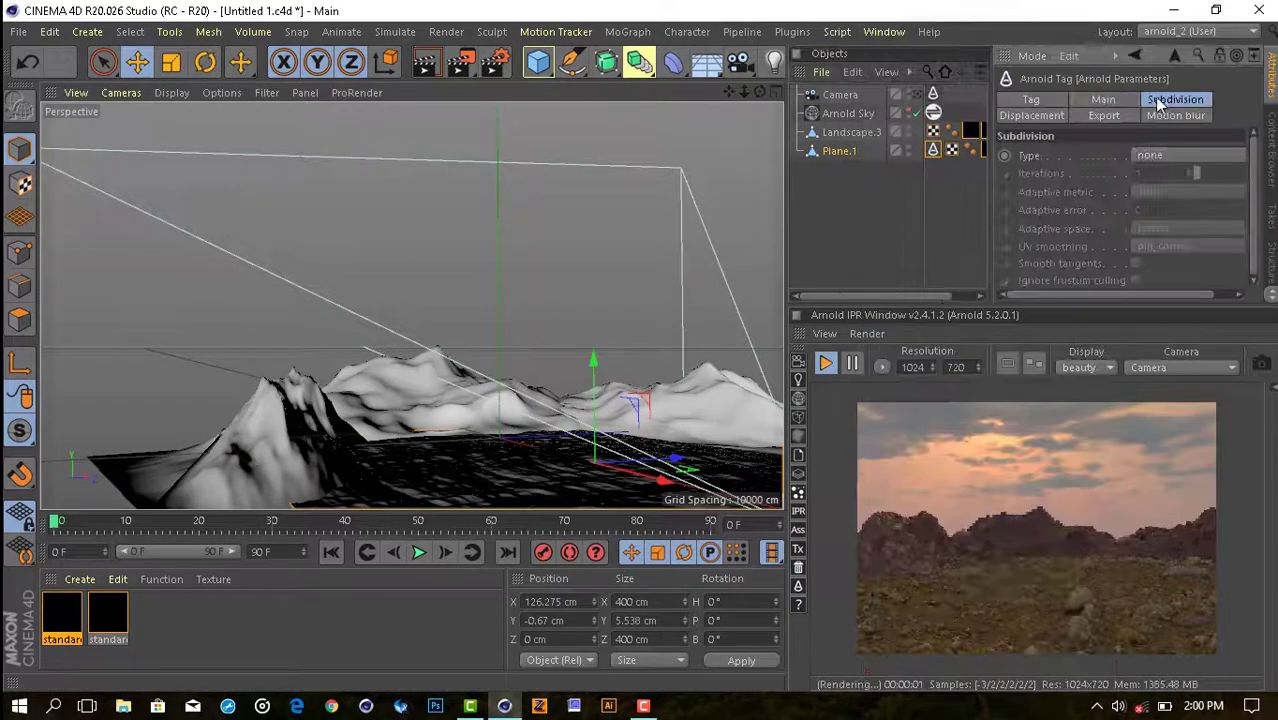
scroll(1090, 638, up, 2)
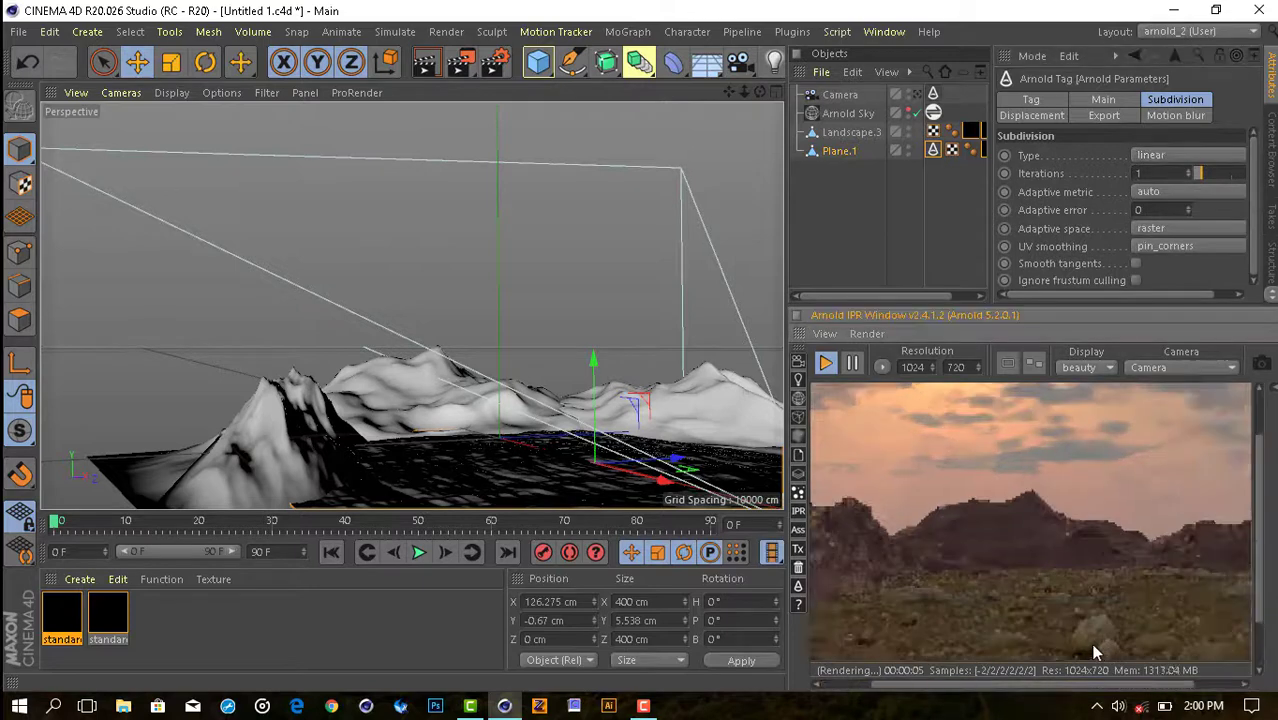
Set the ground material's normal_displacement Scale to 0.1, cancelling the texture picker.
double_click(83, 630)
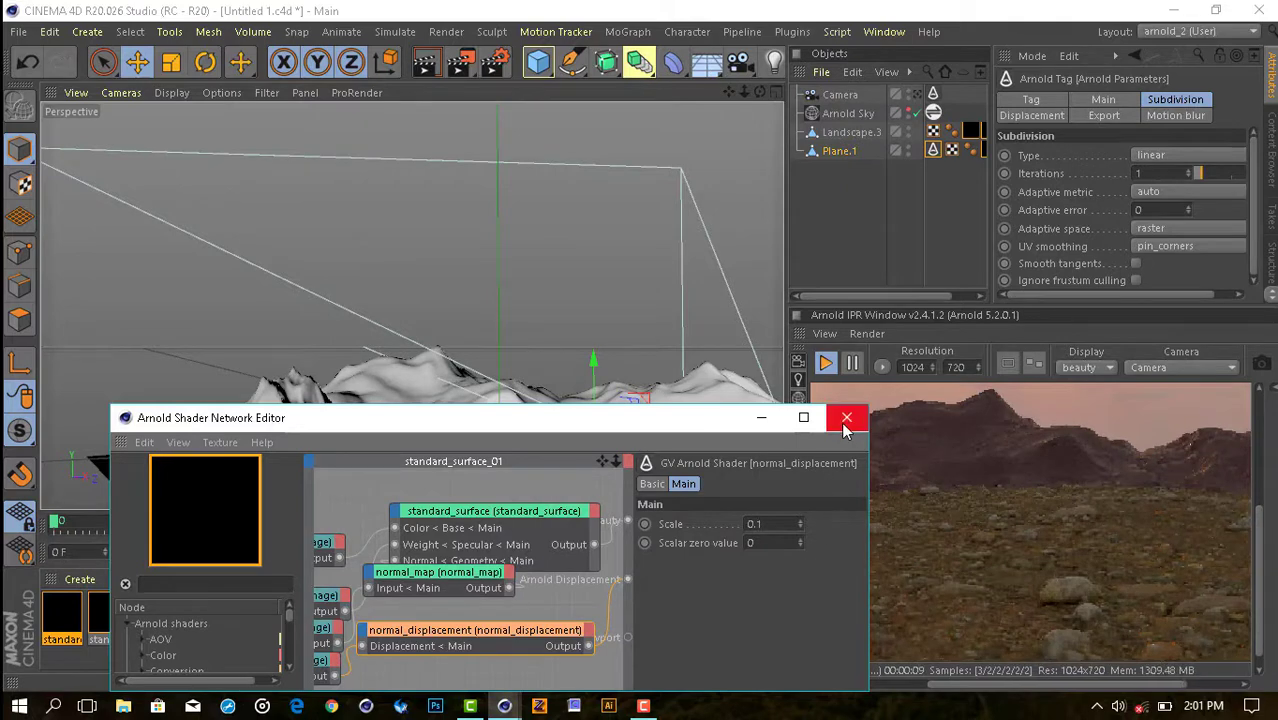
text(im)
drag(172, 663, 345, 495)
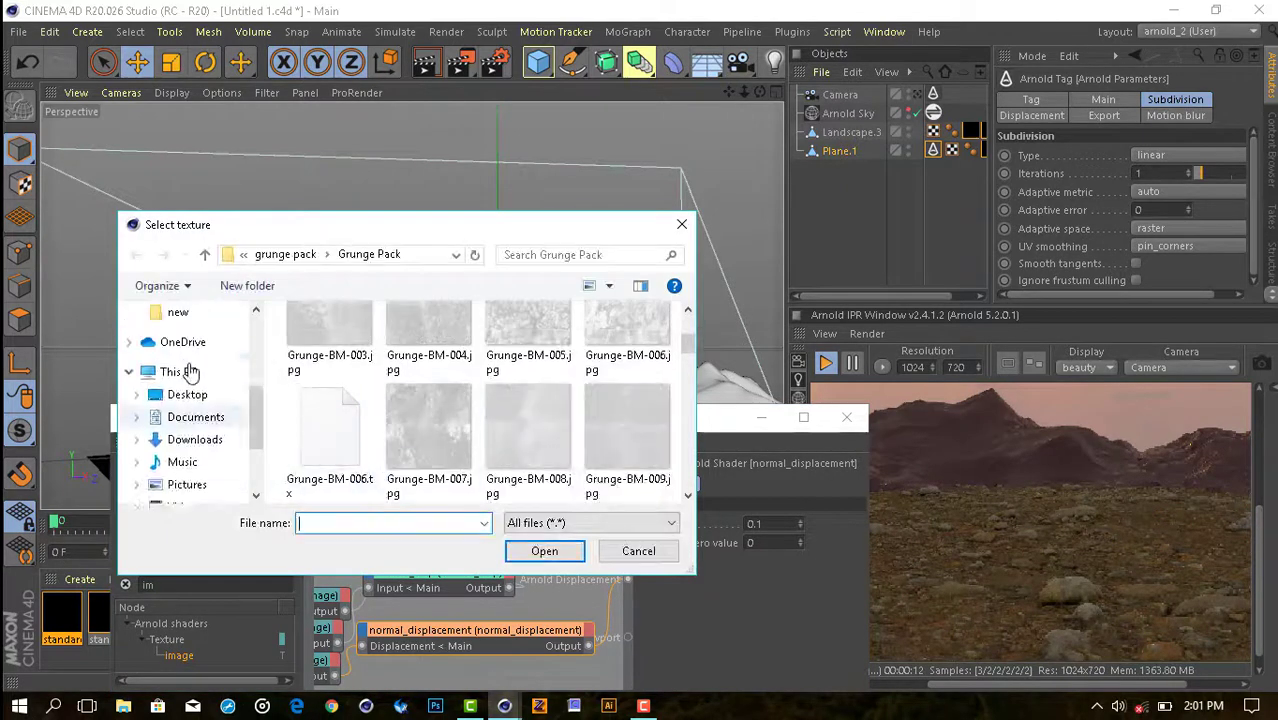
click(207, 379)
scroll(515, 377, down, 1)
scroll(515, 377, down, 2)
scroll(560, 420, up, 2)
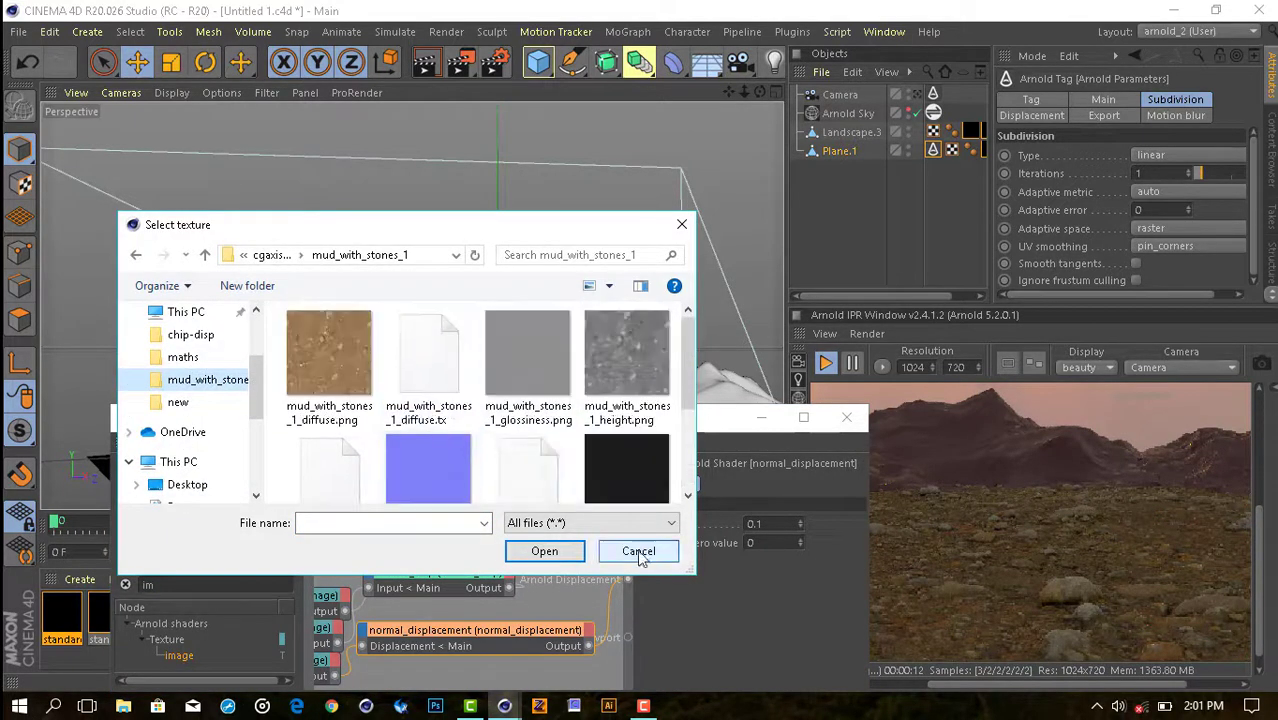
click(638, 551)
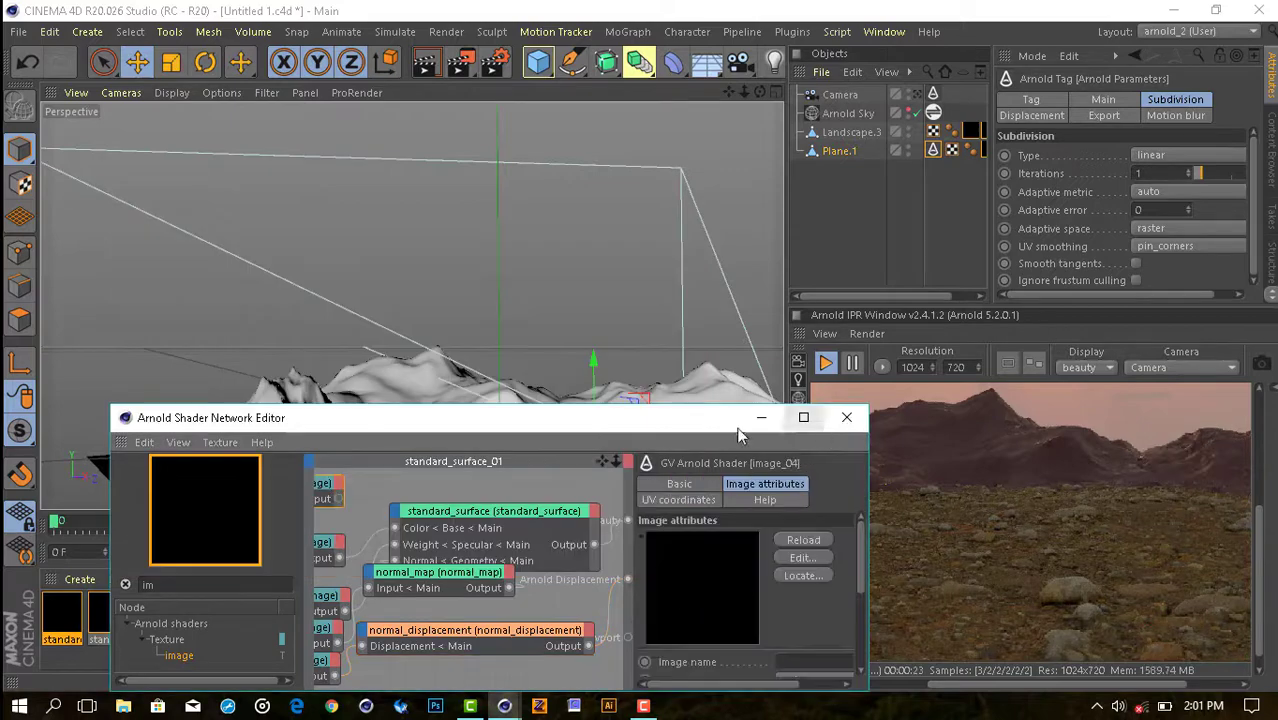
click(847, 417)
scroll(1040, 497, up, 2)
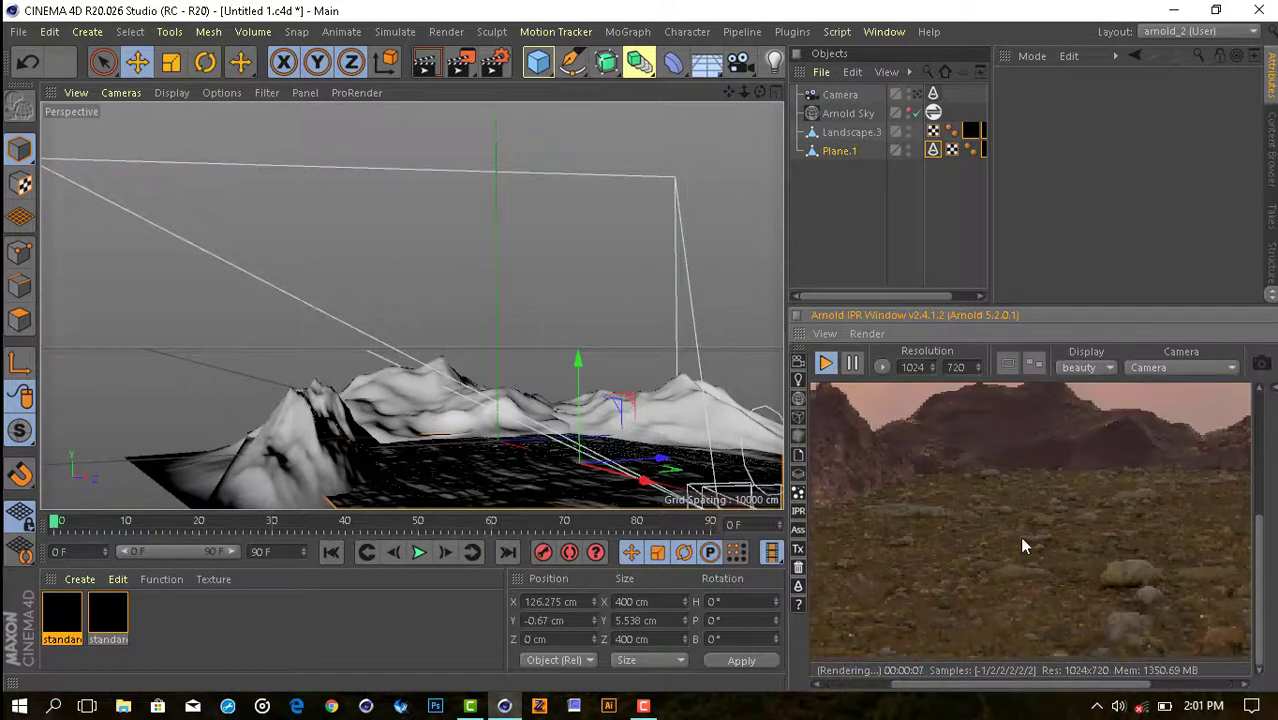
Create material standard_surface.1 by copy-paste and give it a dark muted-rose base colour.
scroll(1019, 536, down, 2)
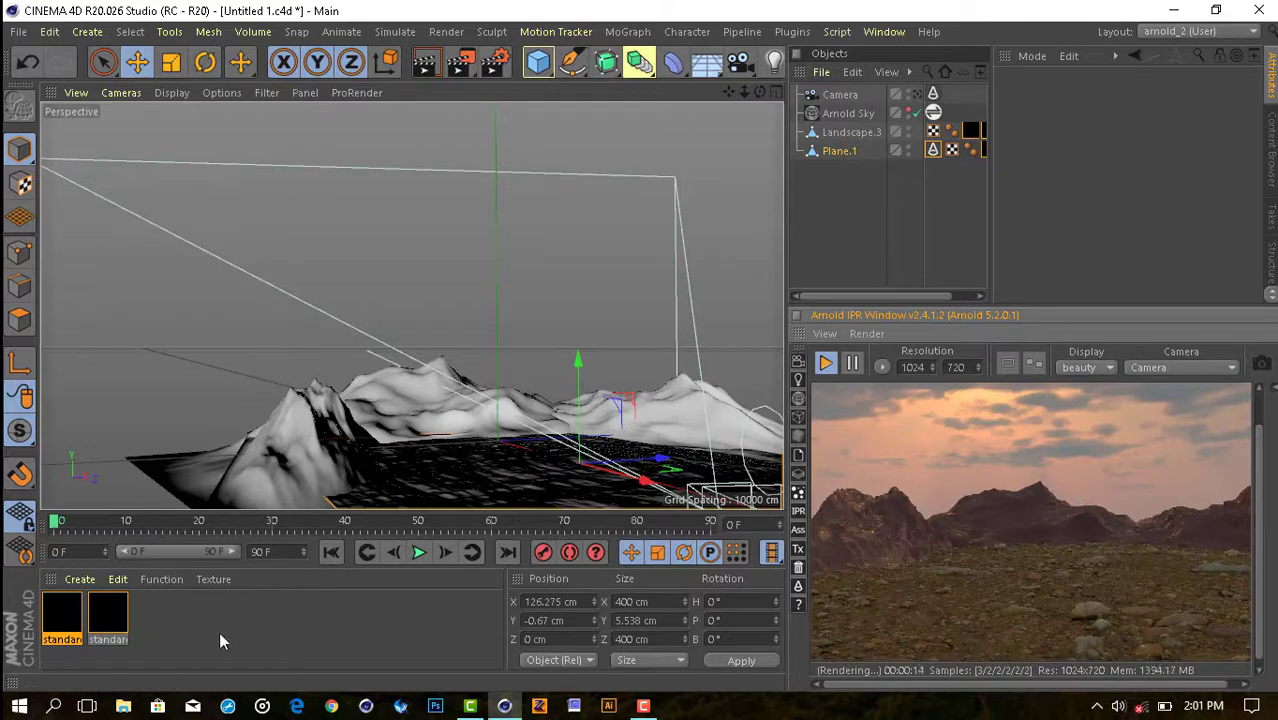
key(ctrl+c)
key(ctrl+v)
double_click(150, 615)
click(495, 521)
click(830, 586)
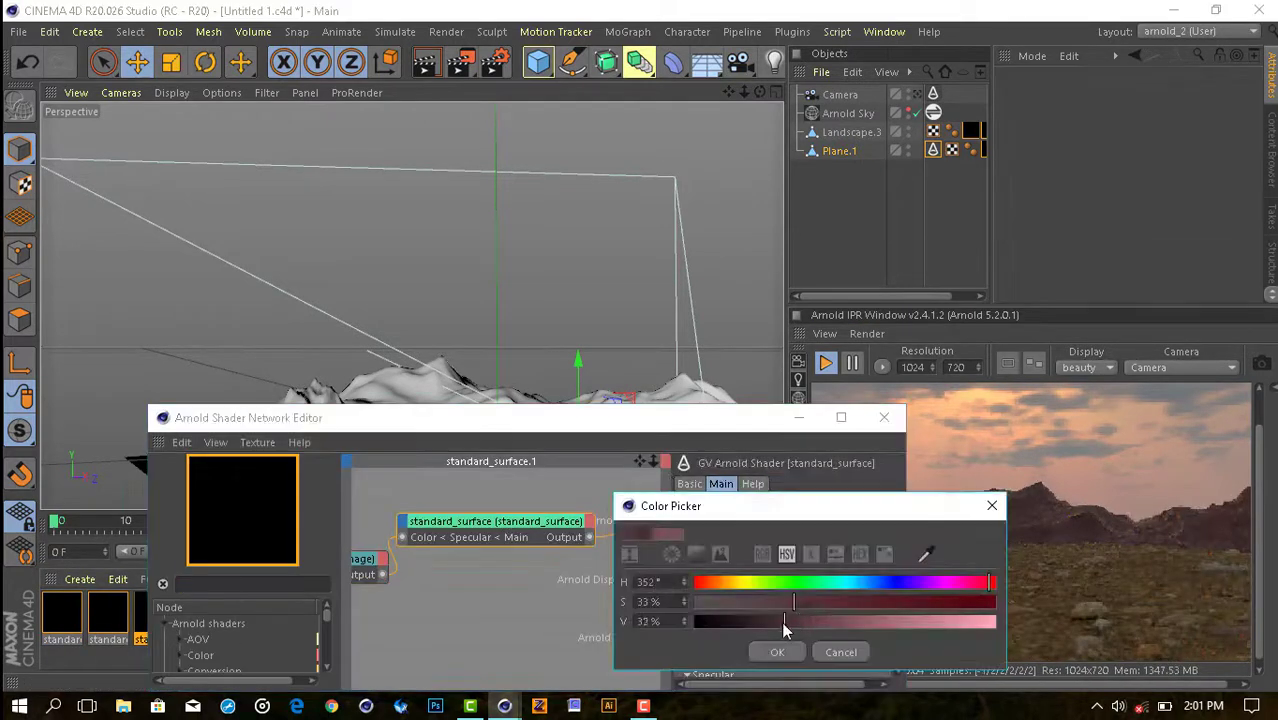
click(777, 652)
click(884, 417)
Apply standard_surface.1 to Plane.1 and clear the object selection.
drag(153, 615, 485, 488)
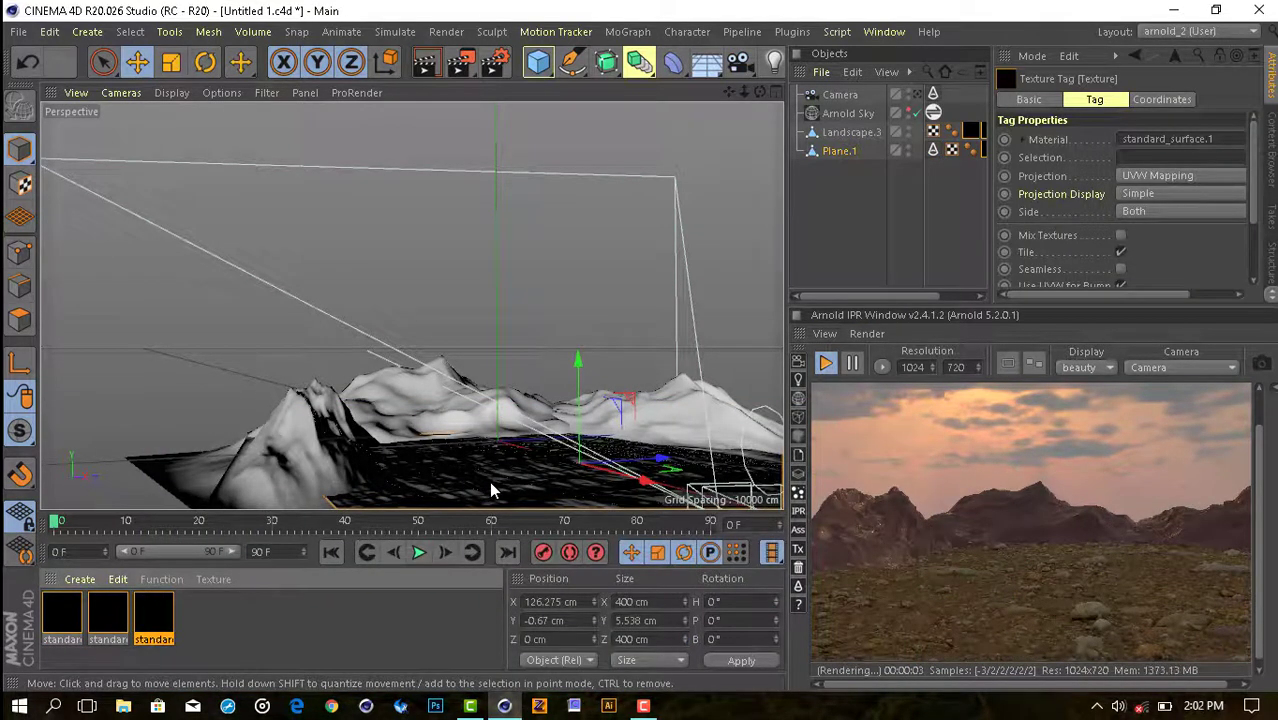
scroll(1069, 555, up, 2)
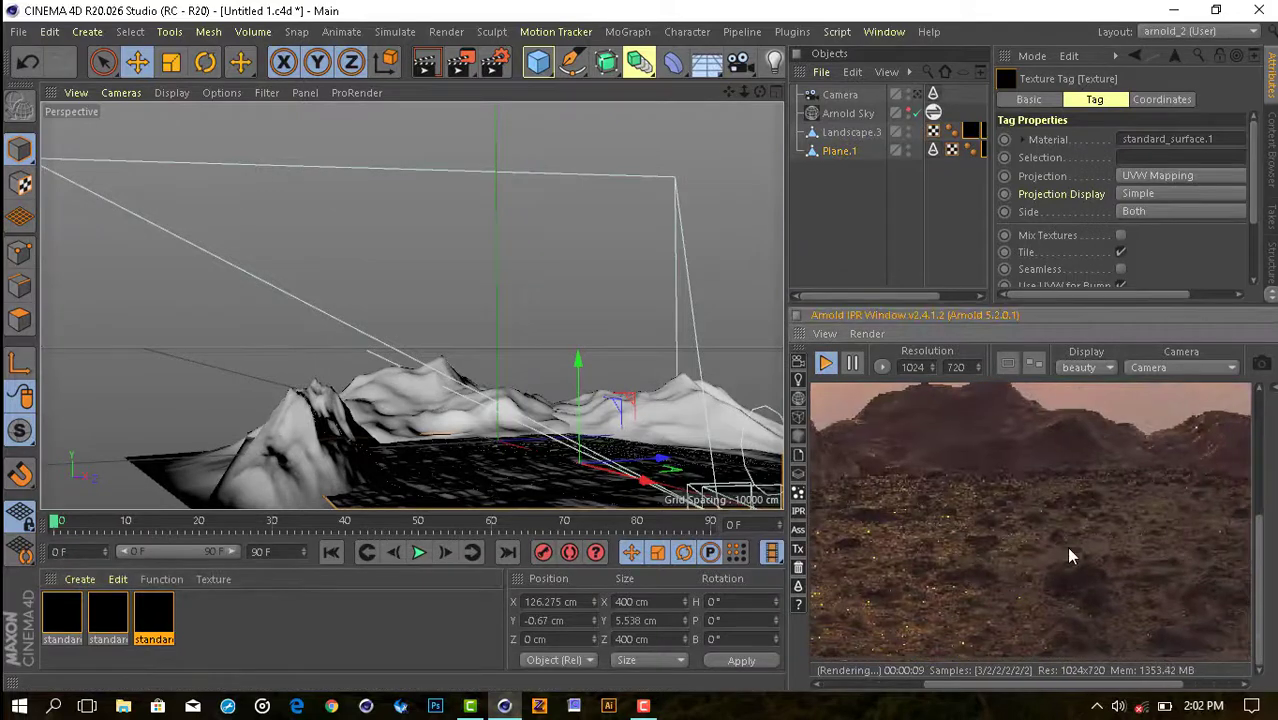
click(918, 288)
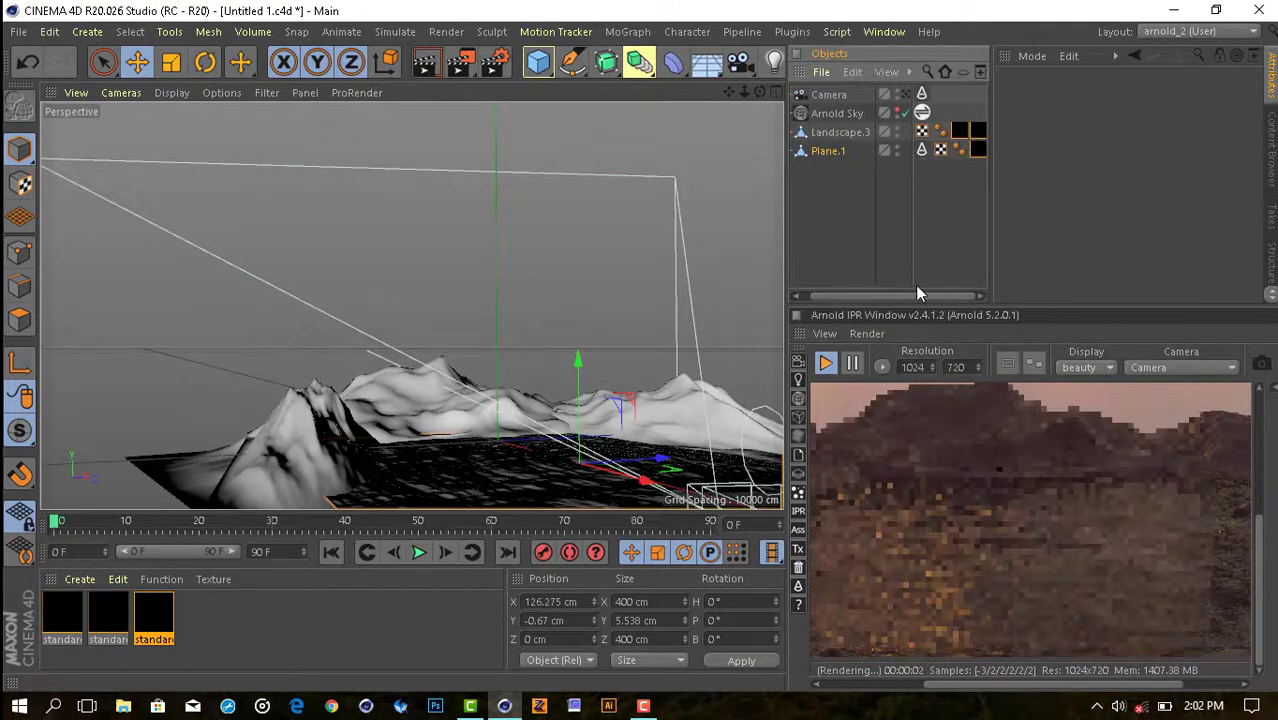
Connect a new normal_displacement node at Scale 0.01 to standard_surface.1's displacement.
double_click(150, 625)
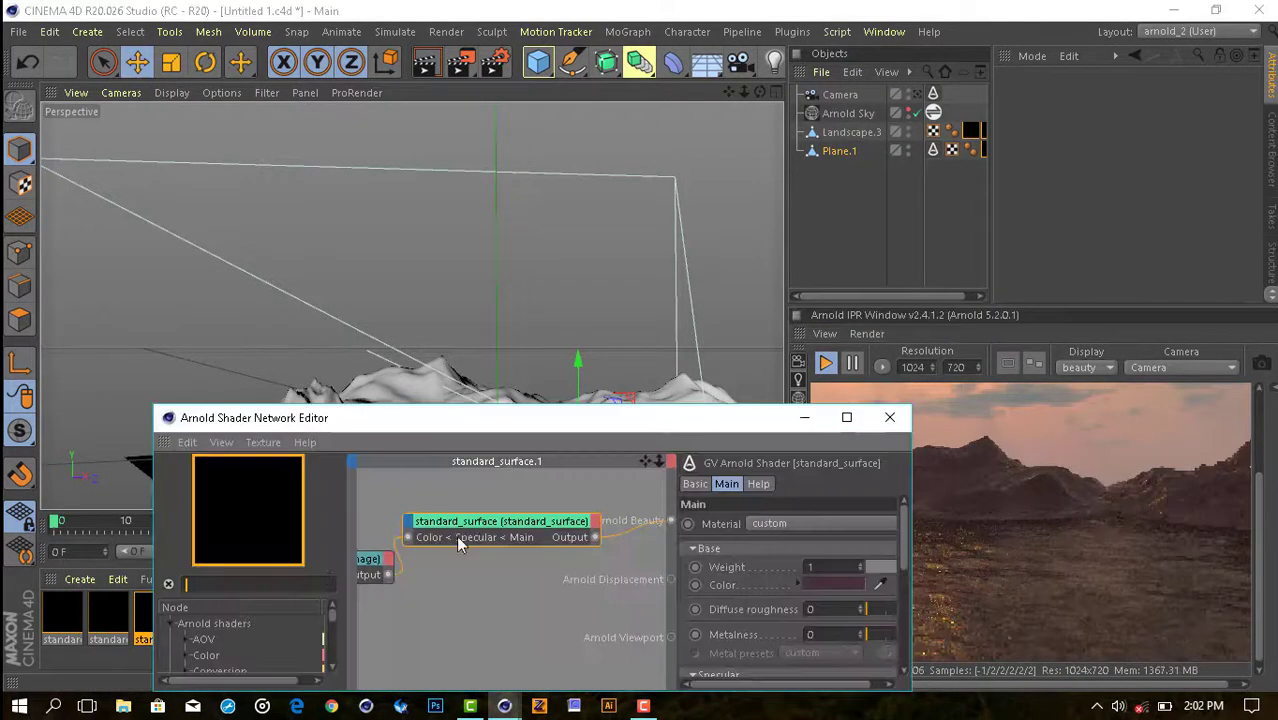
drag(459, 541, 489, 525)
drag(259, 655, 456, 569)
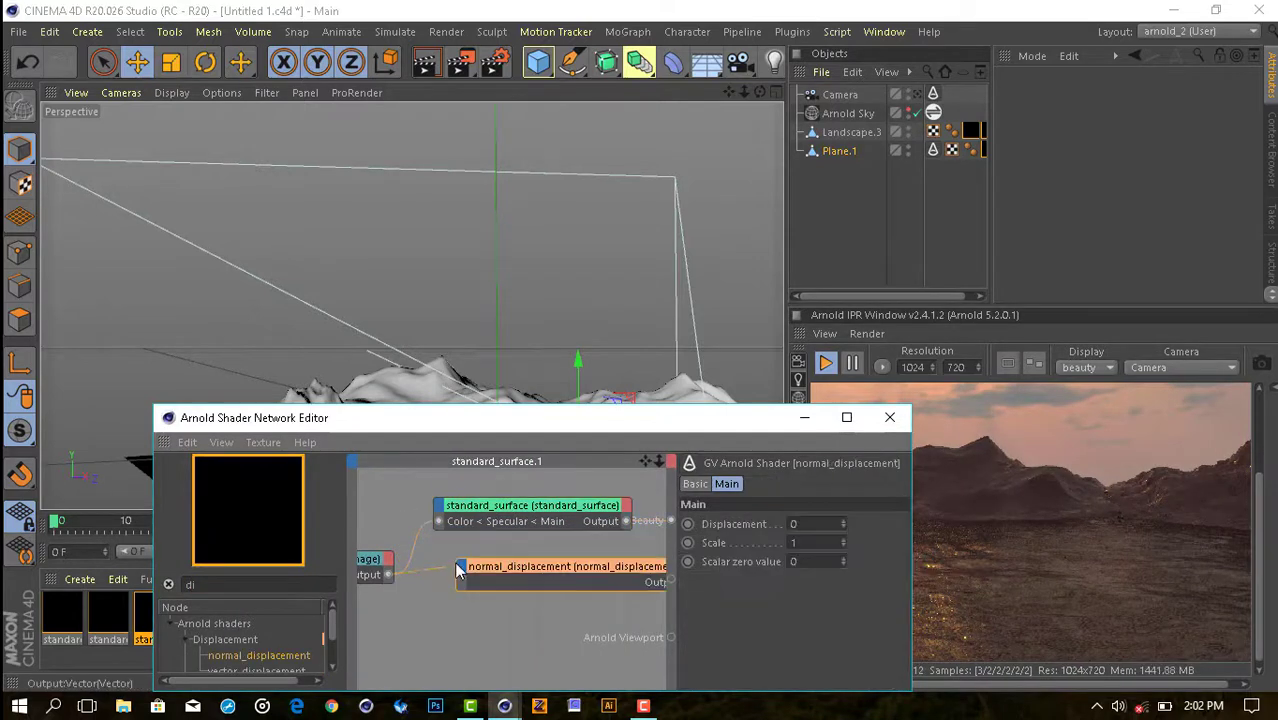
click(545, 579)
text(0.01)
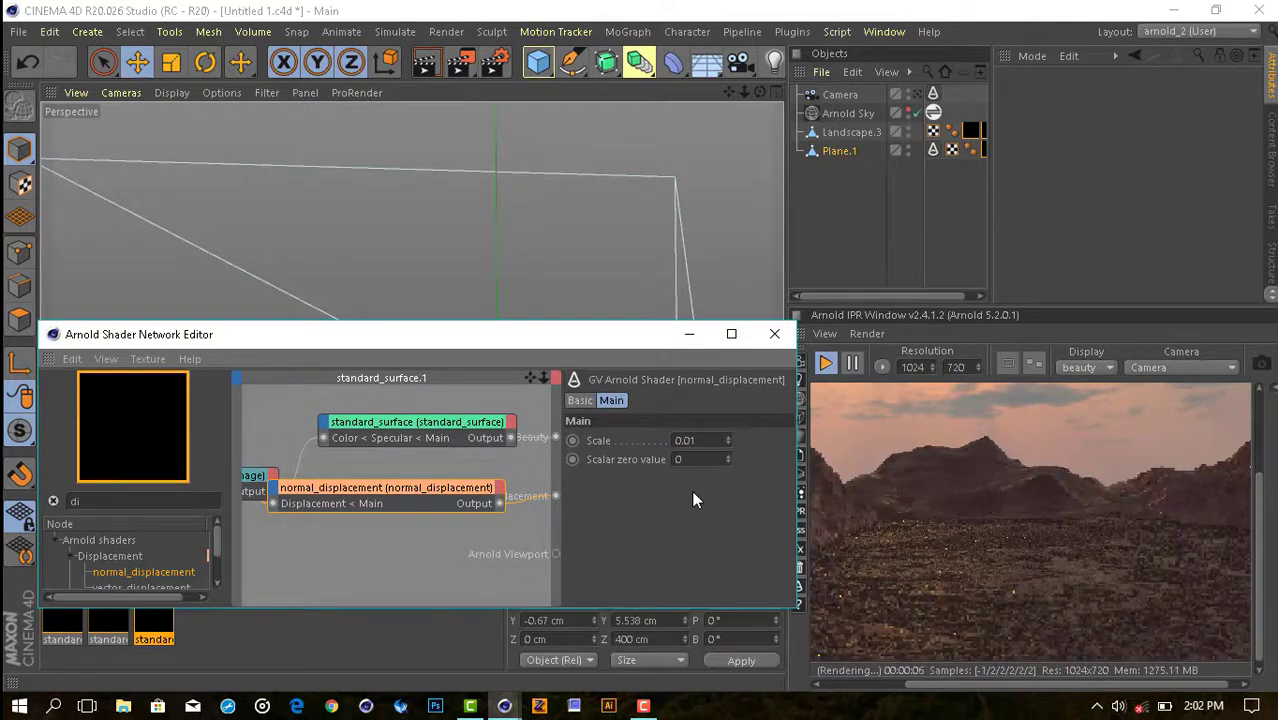
click(774, 334)
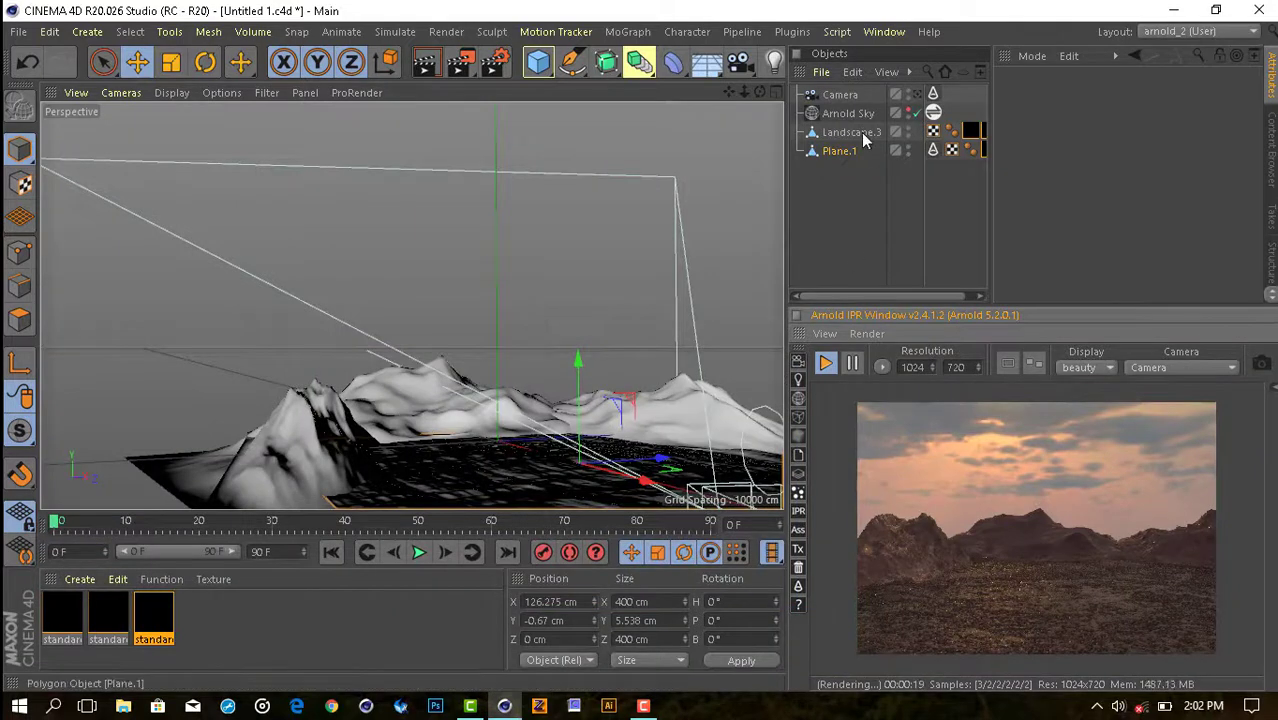
Duplicate Plane.1 as Plane and set its Arnold tag subdivision type to linear.
ctrl+drag(840, 150, 833, 167)
click(921, 168)
click(1158, 156)
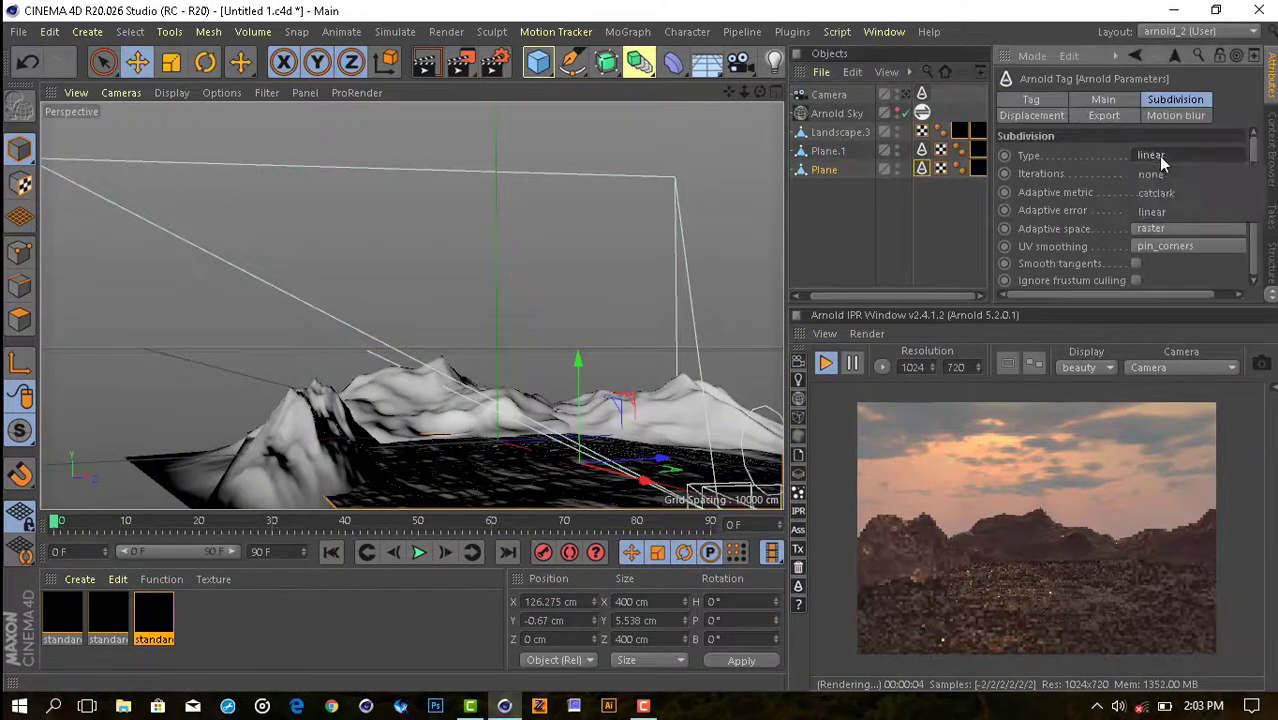
click(1150, 190)
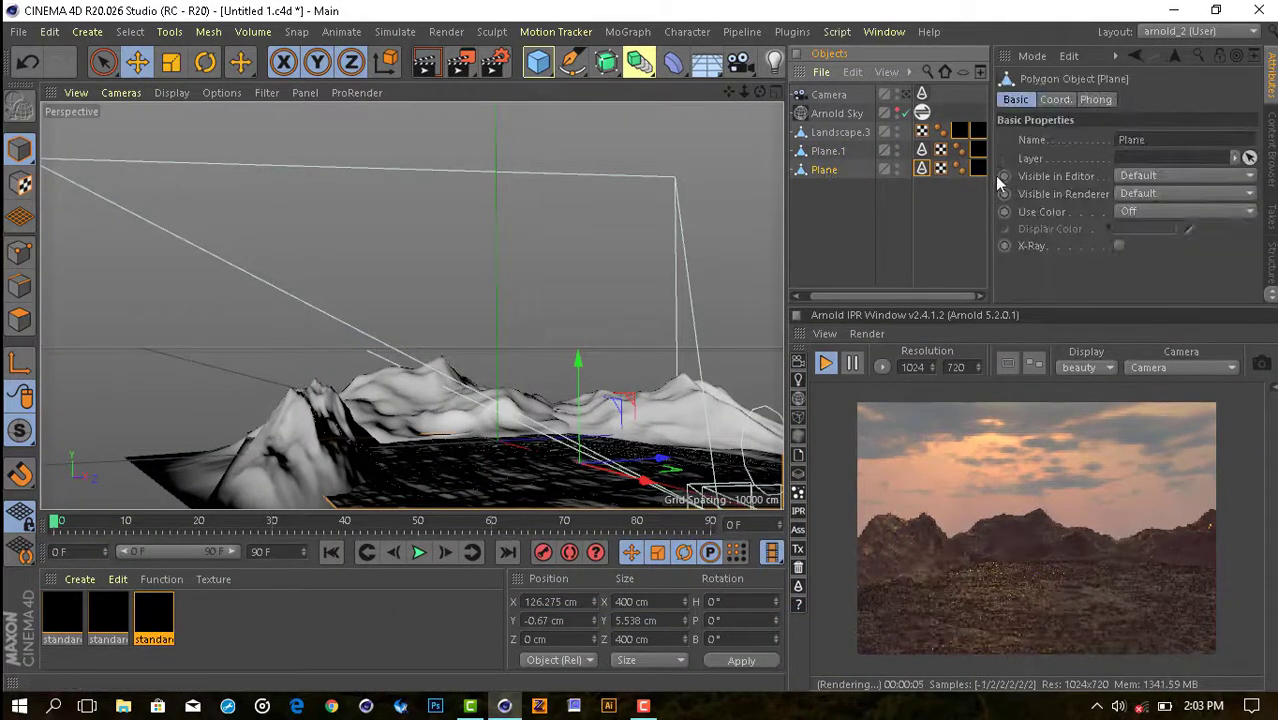
click(108, 612)
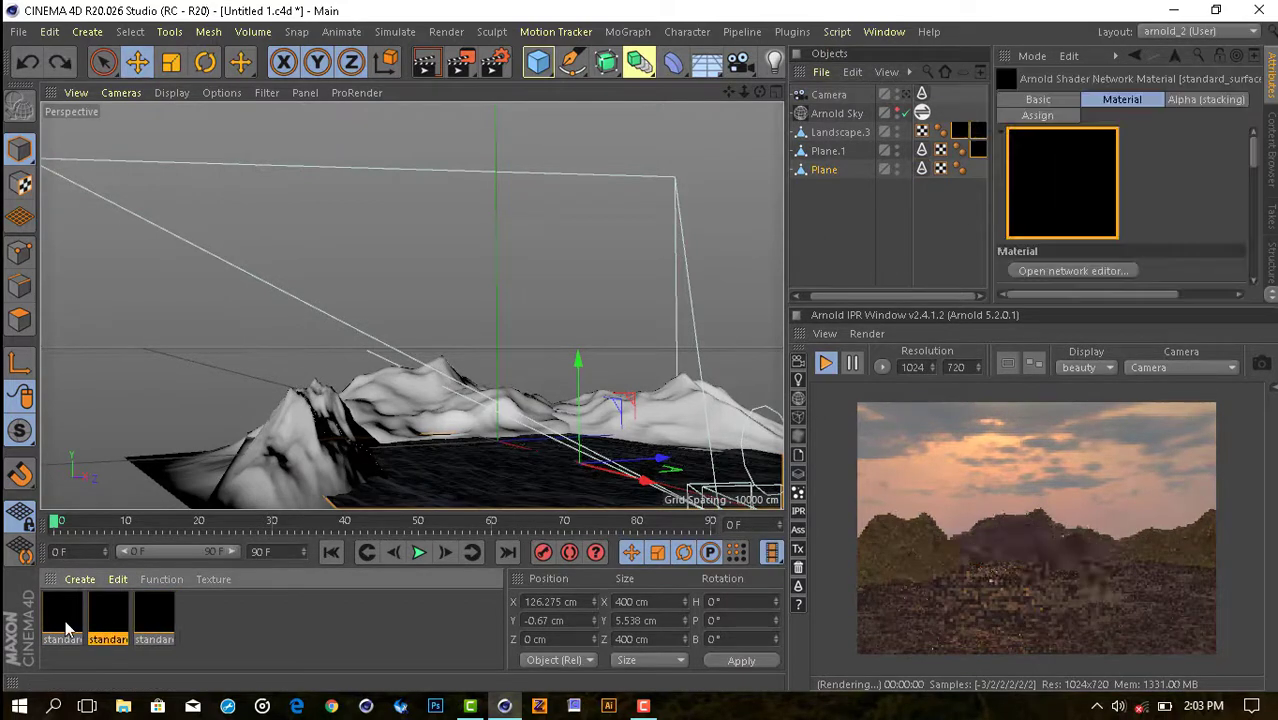
Remove normal_displacement, switch the material preset to glass, and apply it to Plane.
click(225, 644)
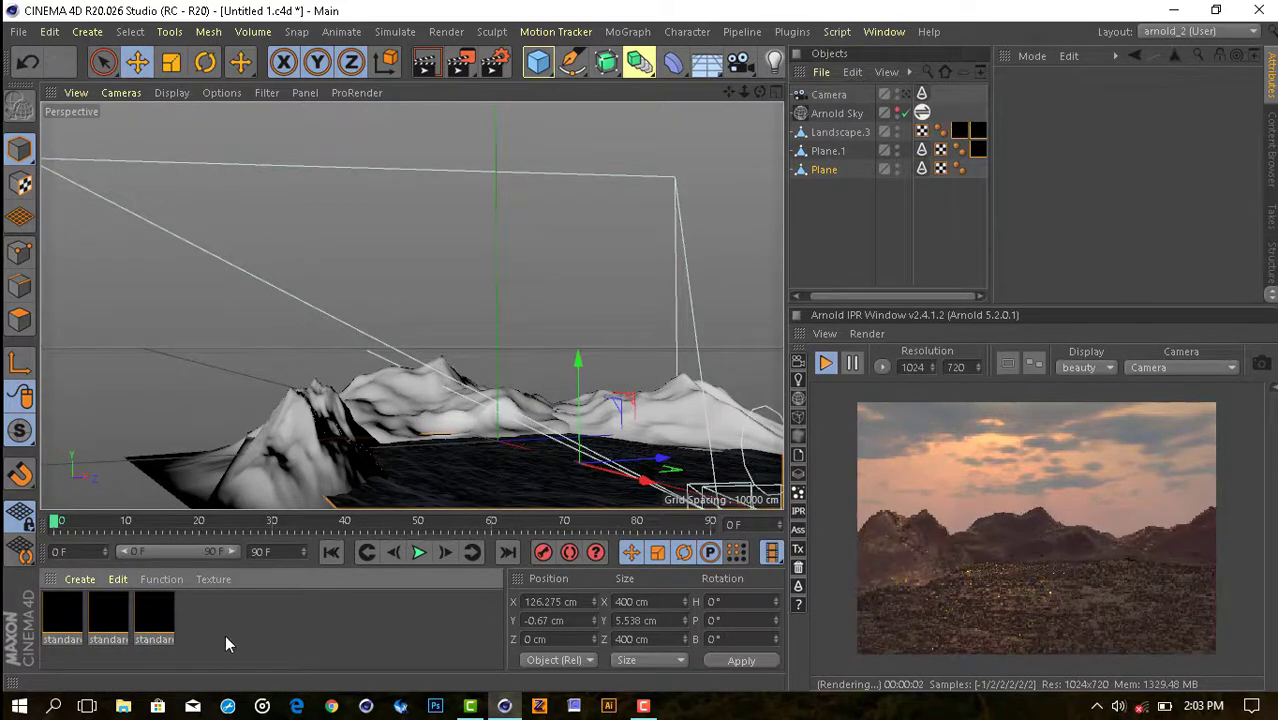
double_click(154, 612)
key(Delete)
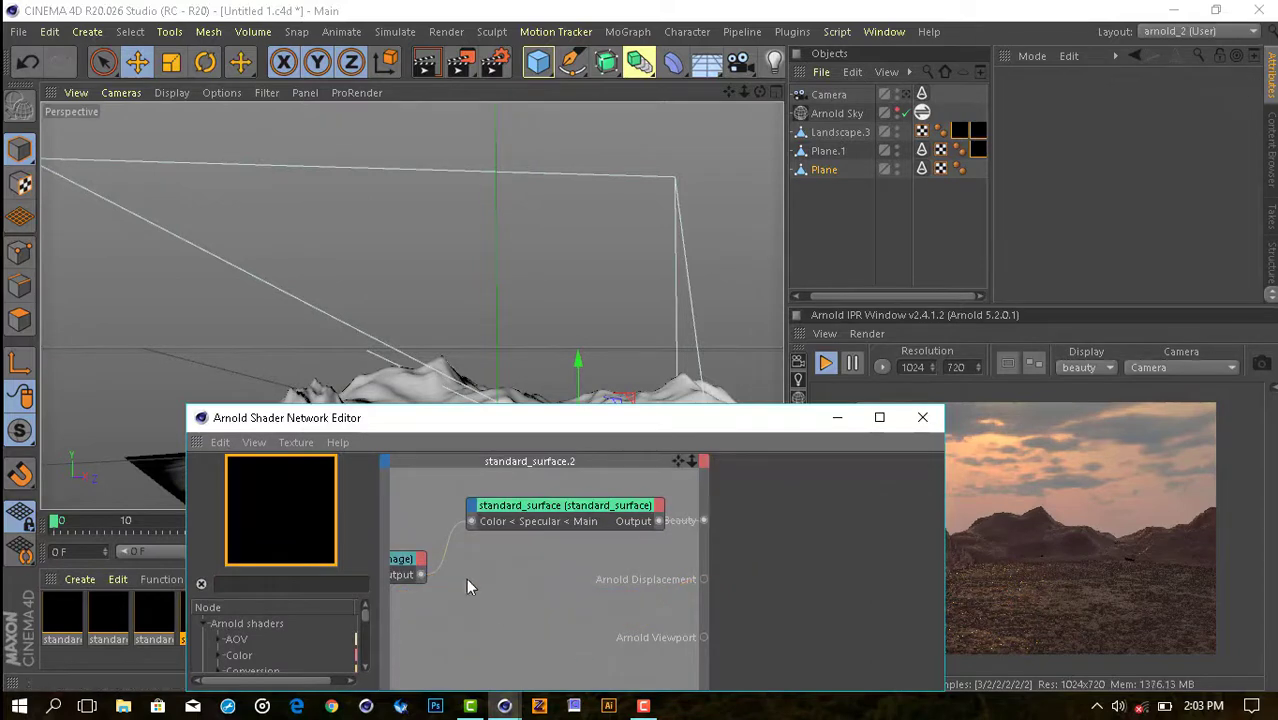
click(800, 525)
click(798, 599)
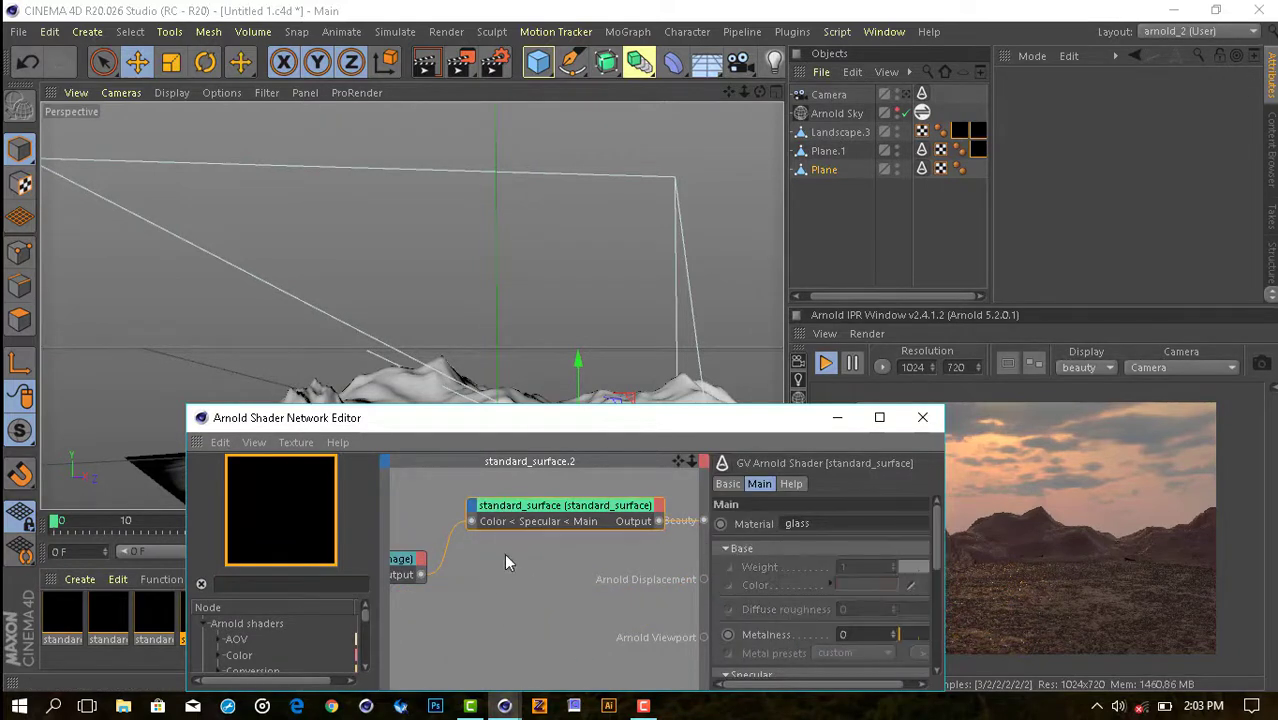
click(893, 420)
drag(200, 620, 831, 170)
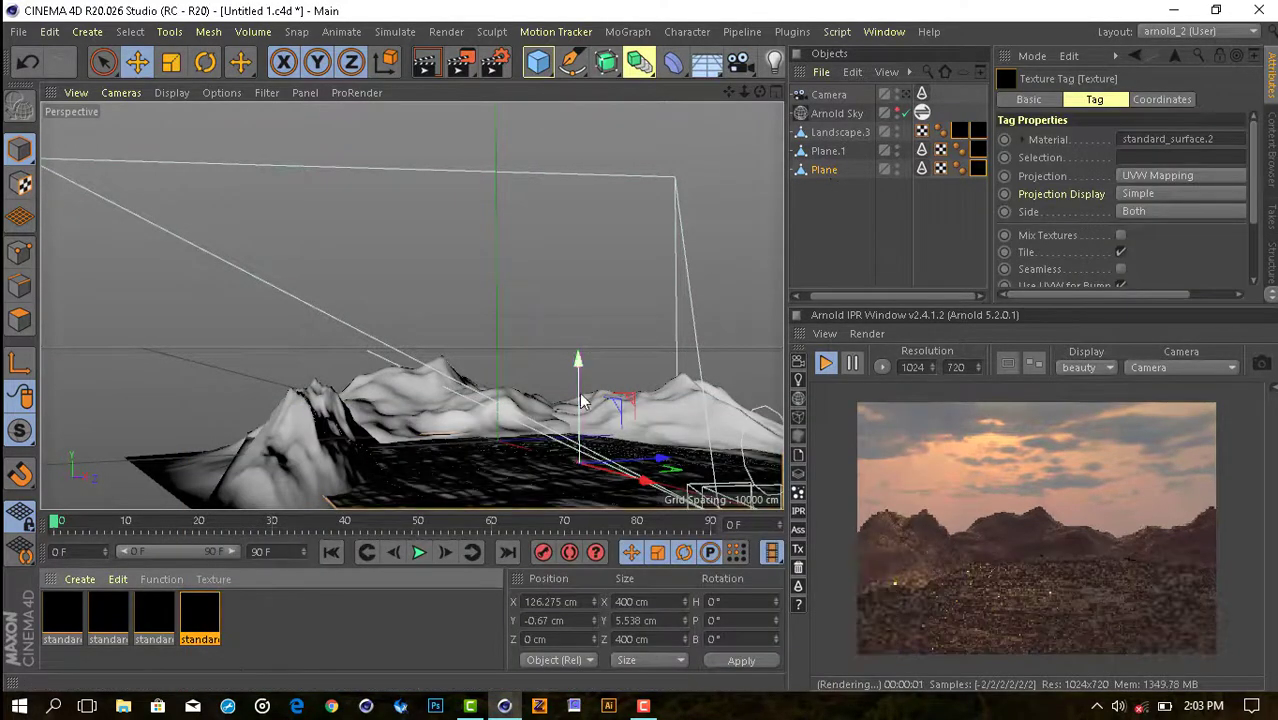
Set the glass material's specular colour to light teal at 80% value.
double_click(200, 615)
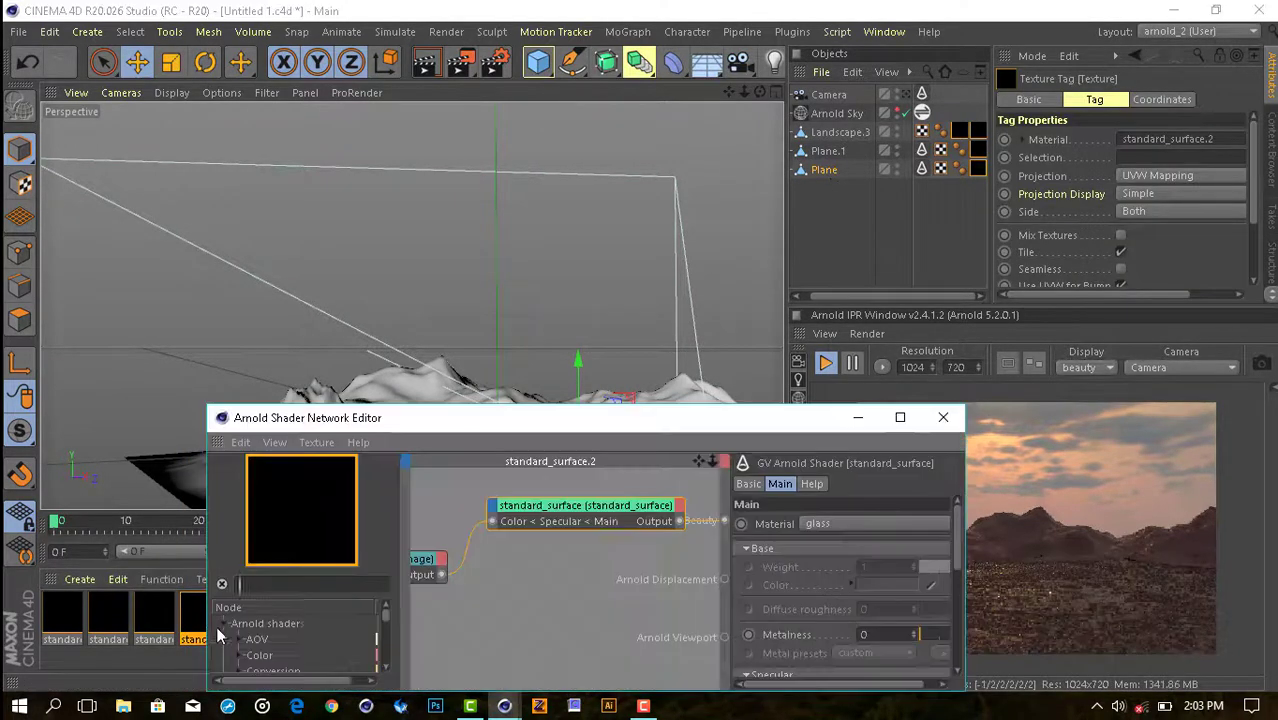
click(491, 521)
click(589, 522)
drag(700, 417, 554, 376)
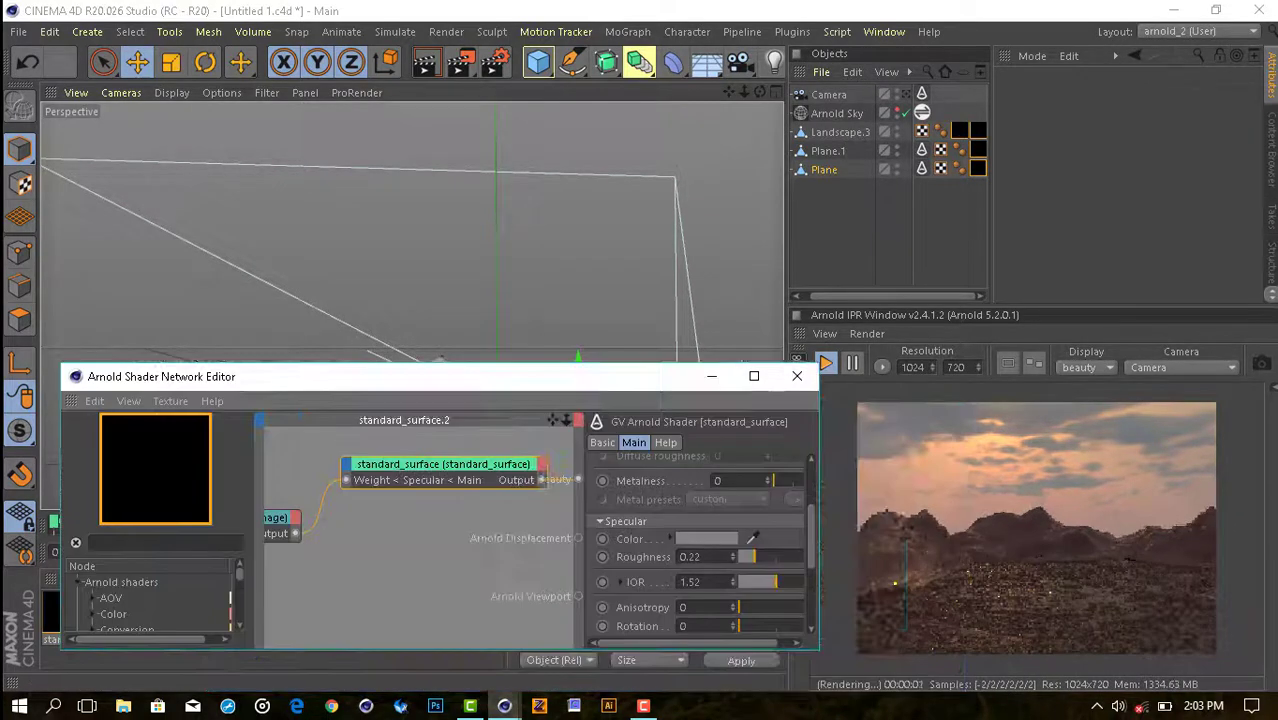
click(706, 538)
click(834, 581)
click(677, 611)
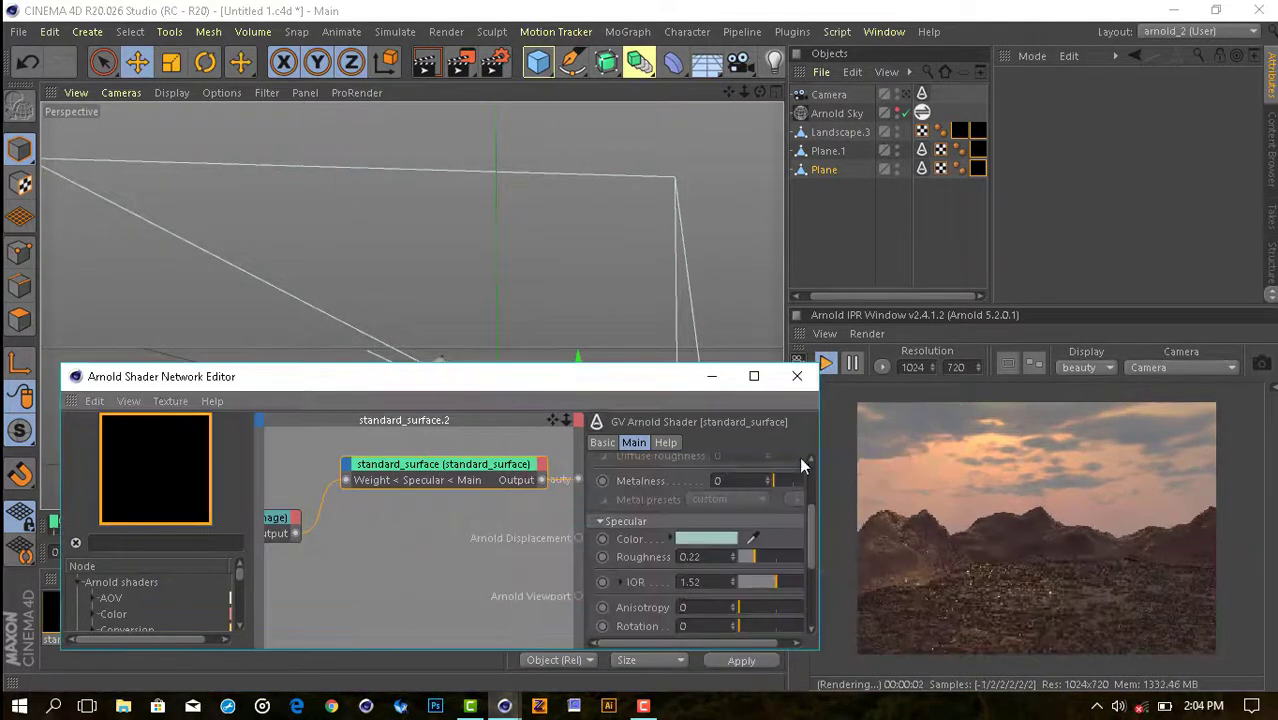
click(781, 380)
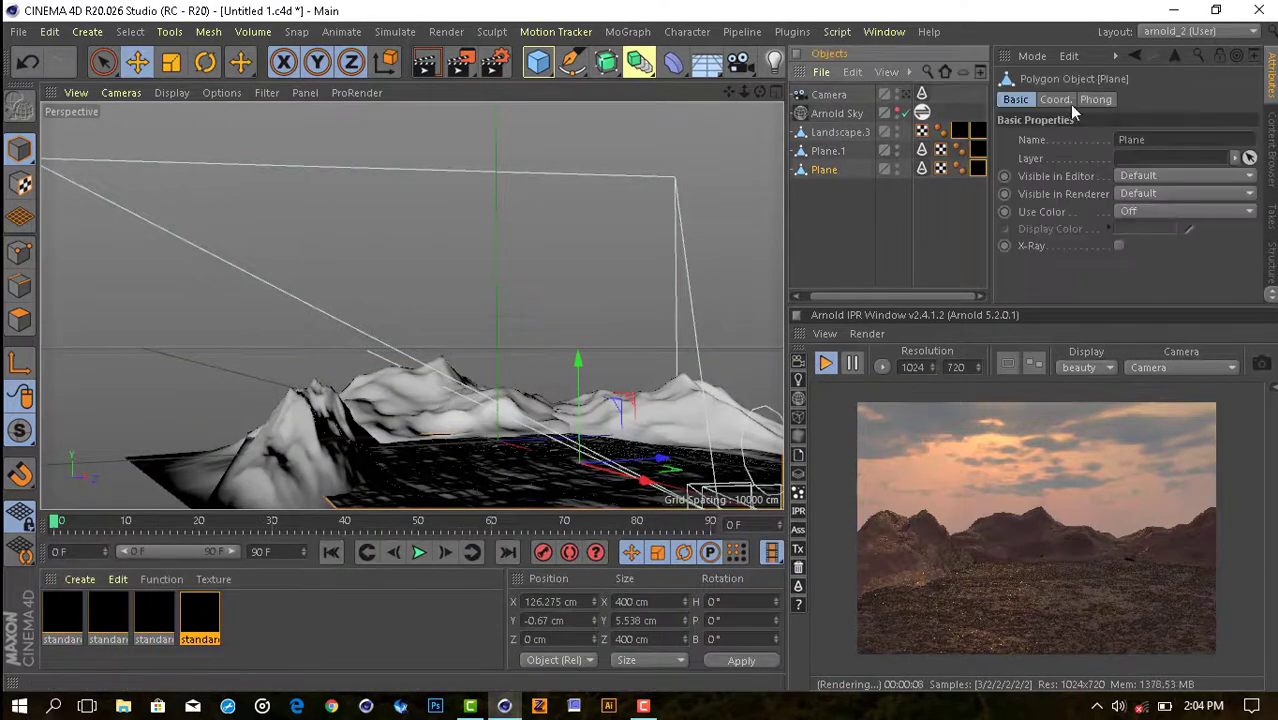
Set the water plane's P.Y height to 0 cm.
click(1055, 99)
click(1098, 154)
drag(1098, 160, 1045, 194)
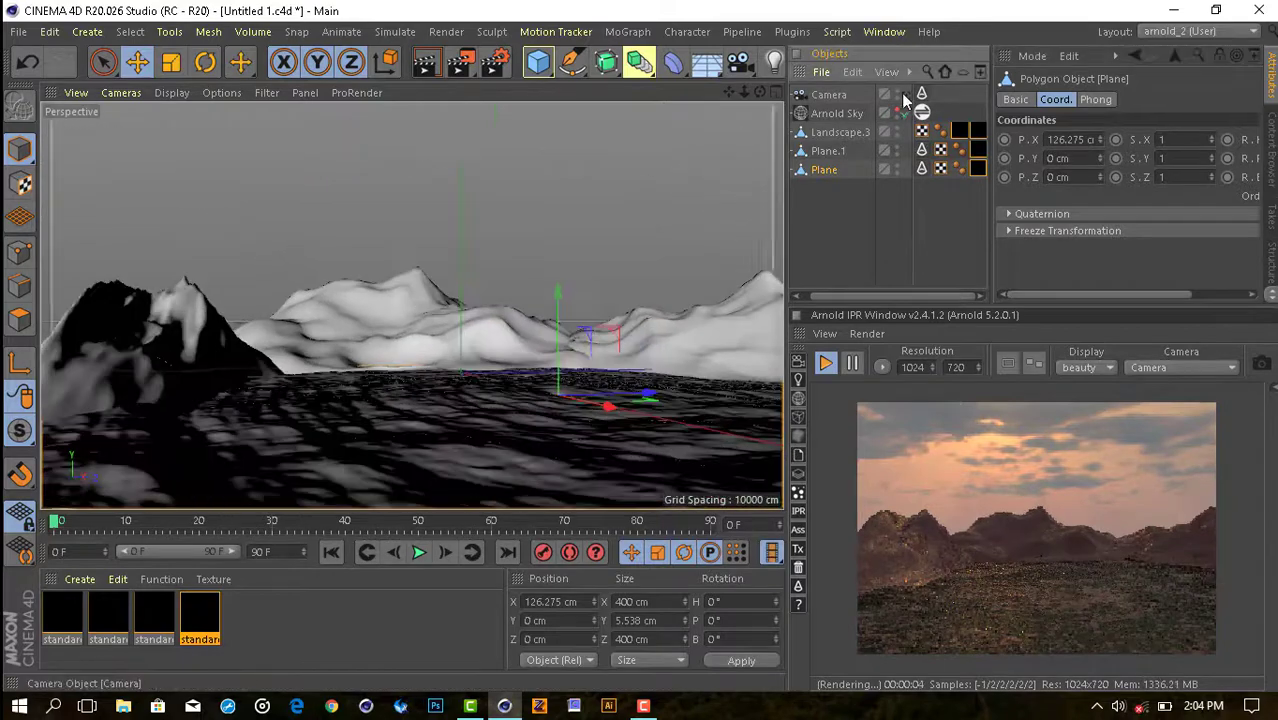
Look through the scene camera and re-aim it at the mountains, about 8.186° pitch.
click(922, 94)
click(829, 94)
drag(1163, 295, 1240, 296)
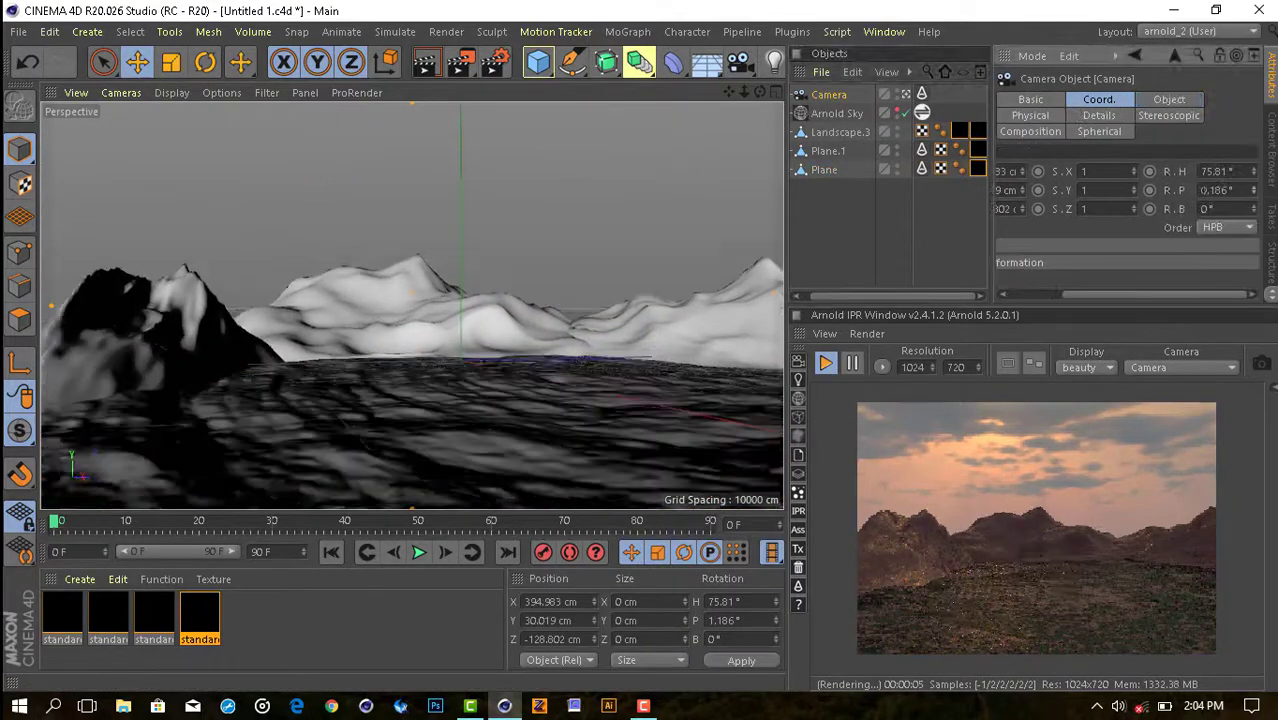
drag(1254, 187, 1254, 200)
alt+middle_drag(400, 300, 470, 320)
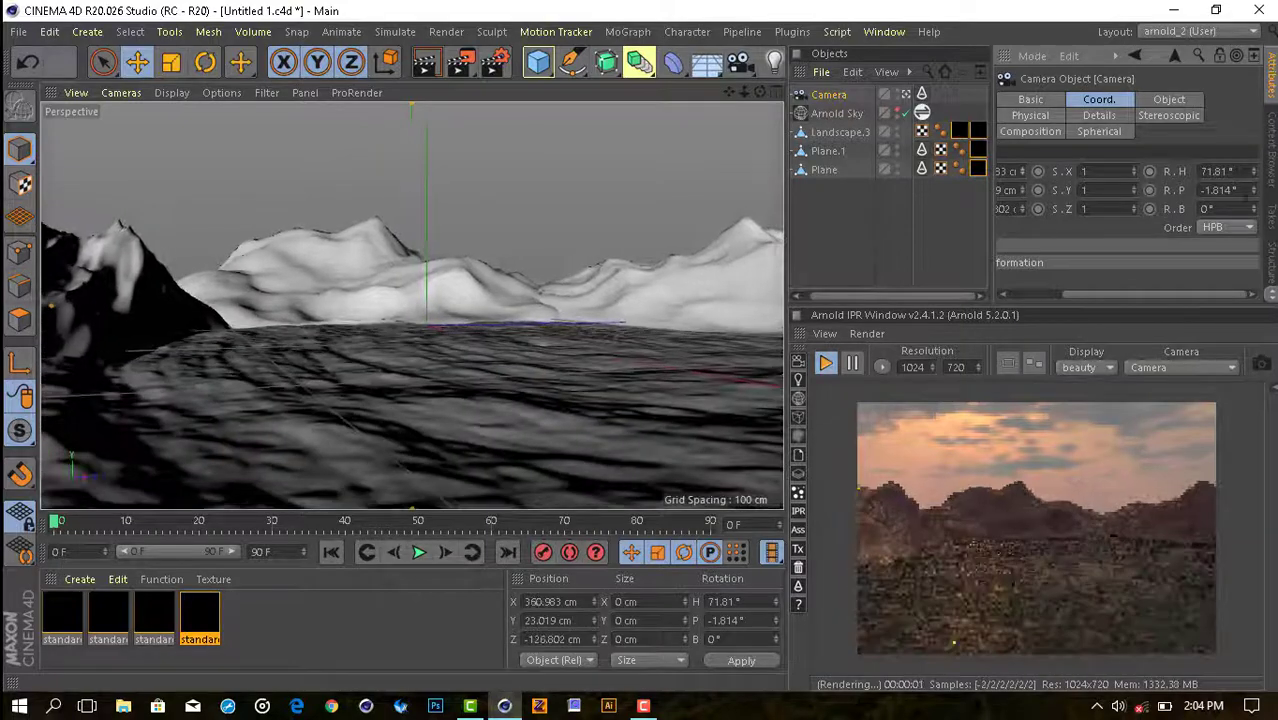
alt+drag(470, 320, 470, 360)
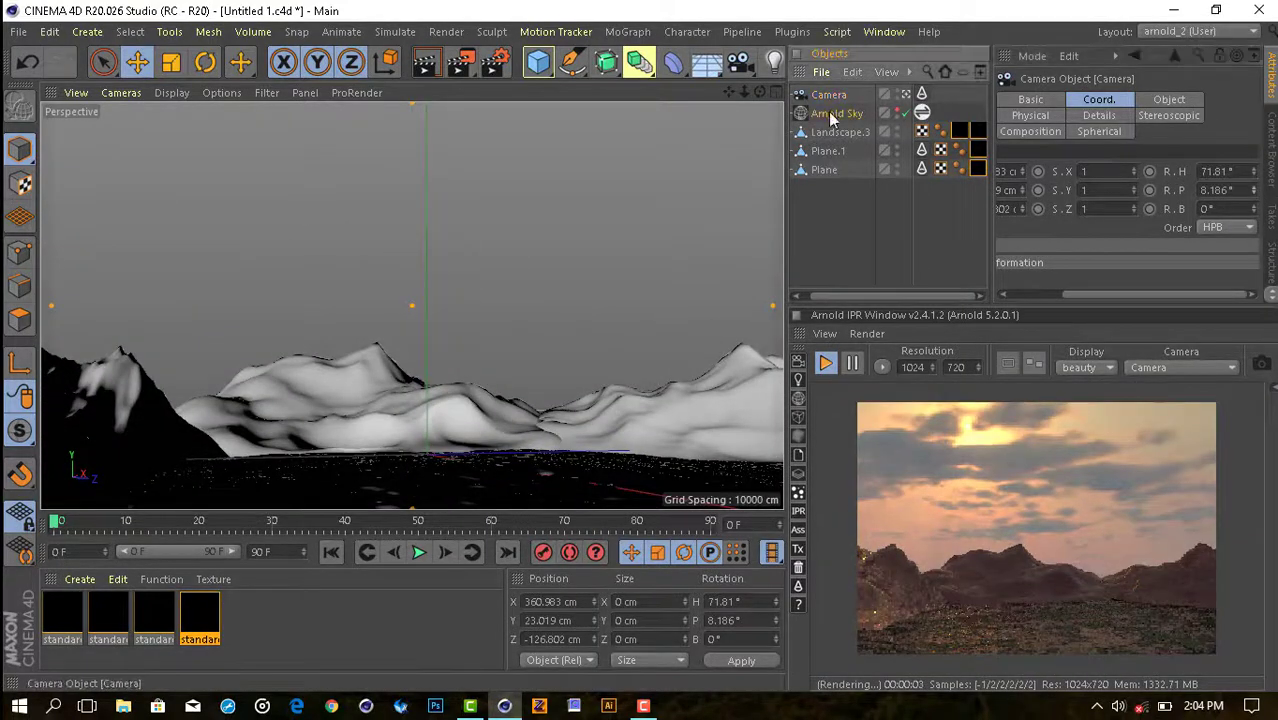
Lower the Arnold Sky intensity to 0.33 and set its heading to 0°.
click(836, 113)
mouse_move(1140, 245)
mouse_down()
mouse_move(1160, 243)
mouse_move(1178, 268)
mouse_up()
click(1056, 99)
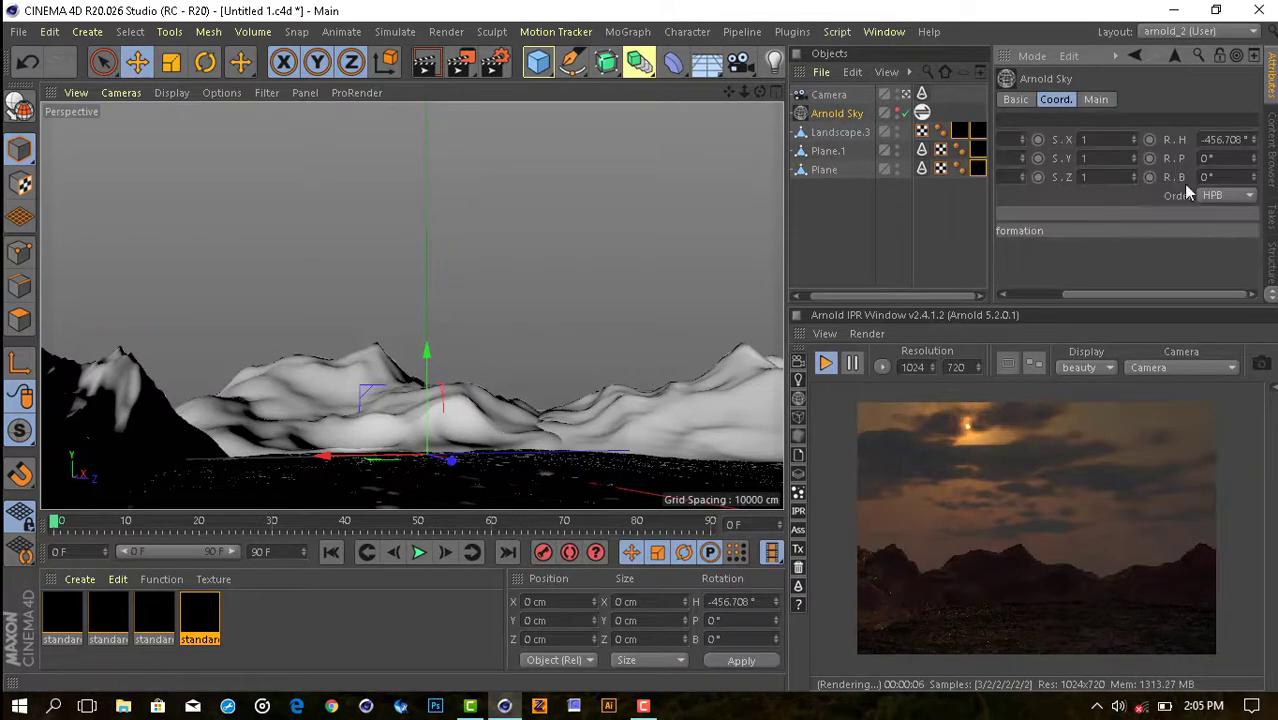
key(Return)
Add a cube shaped as a tall narrow raised box with a 3.9 cm fillet.
click(538, 62)
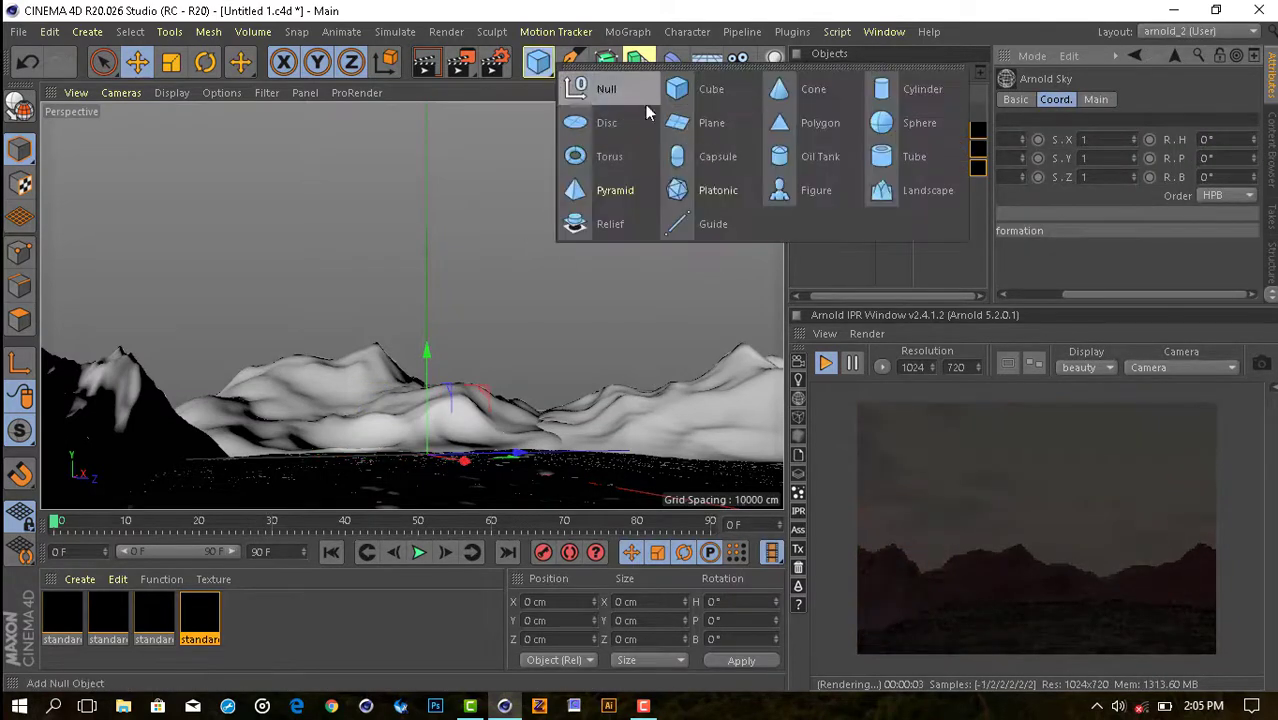
click(585, 87)
mouse_move(540, 430)
mouse_down()
mouse_move(492, 427)
mouse_move(485, 371)
mouse_move(442, 400)
mouse_up()
scroll(475, 385, up, 3)
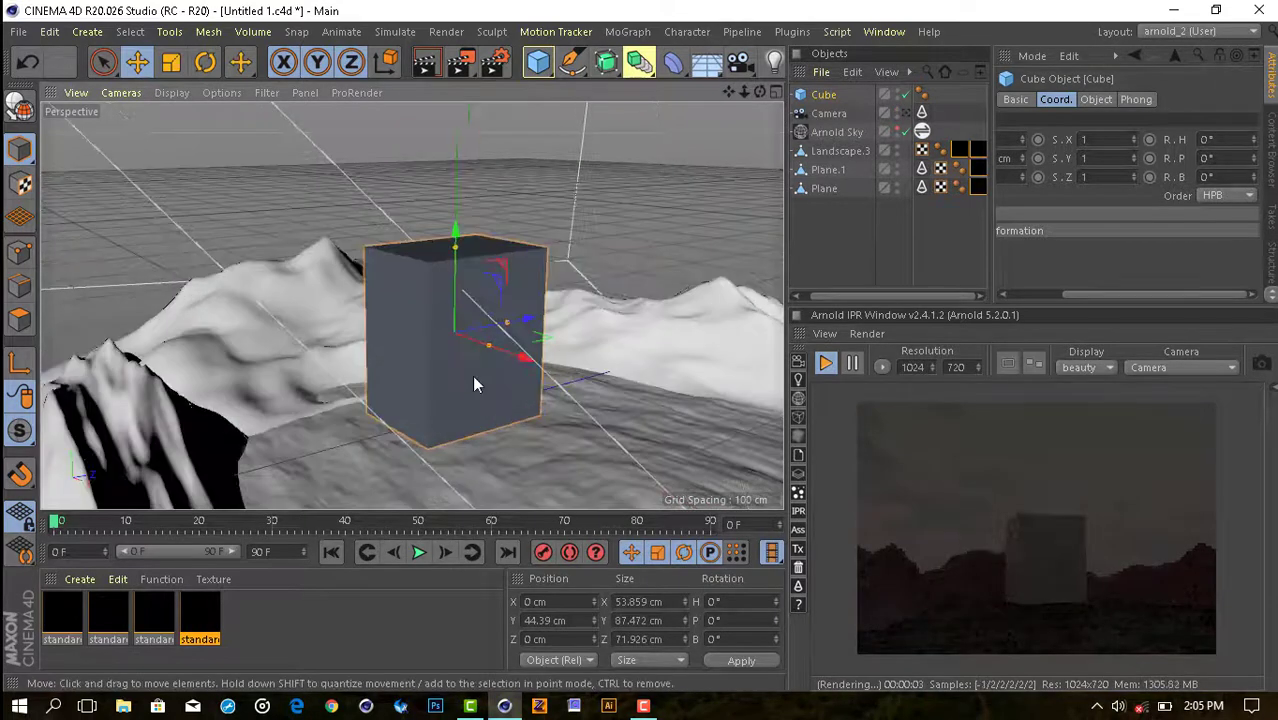
scroll(456, 357, up, 2)
mouse_move(508, 357)
mouse_down()
mouse_move(531, 322)
mouse_move(503, 335)
mouse_up()
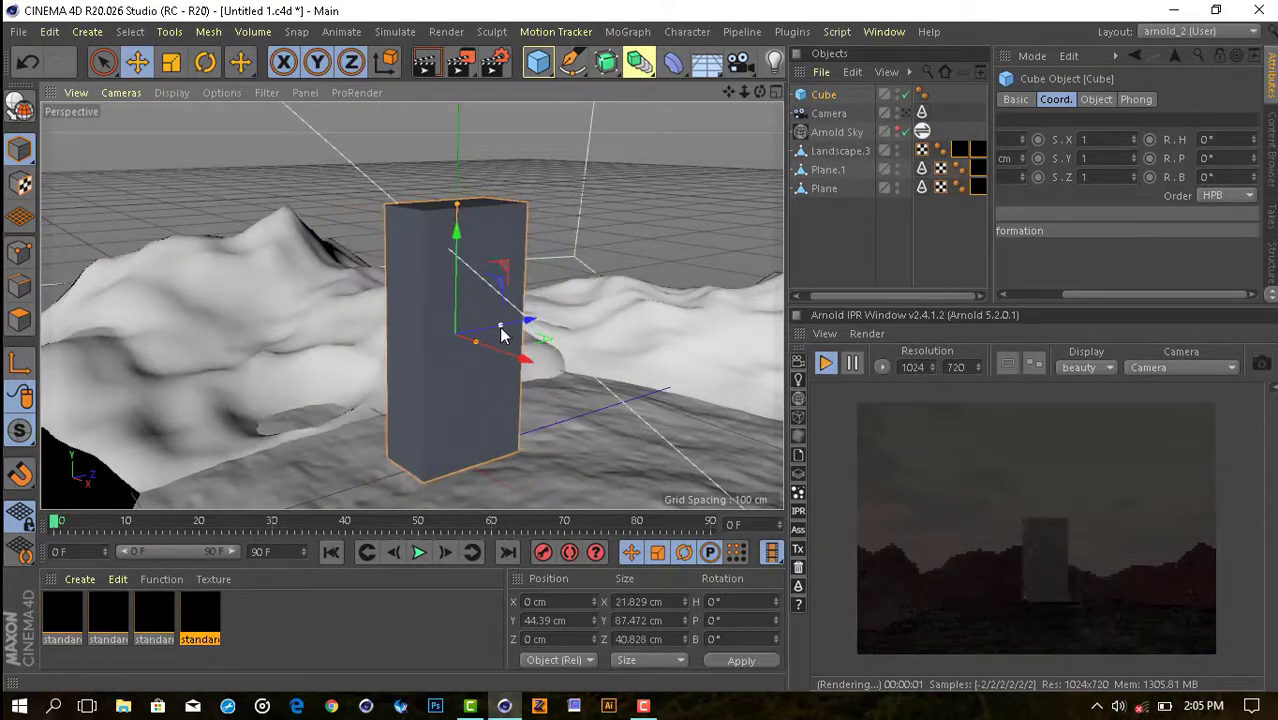
drag(456, 285, 452, 236)
click(1096, 99)
click(1106, 218)
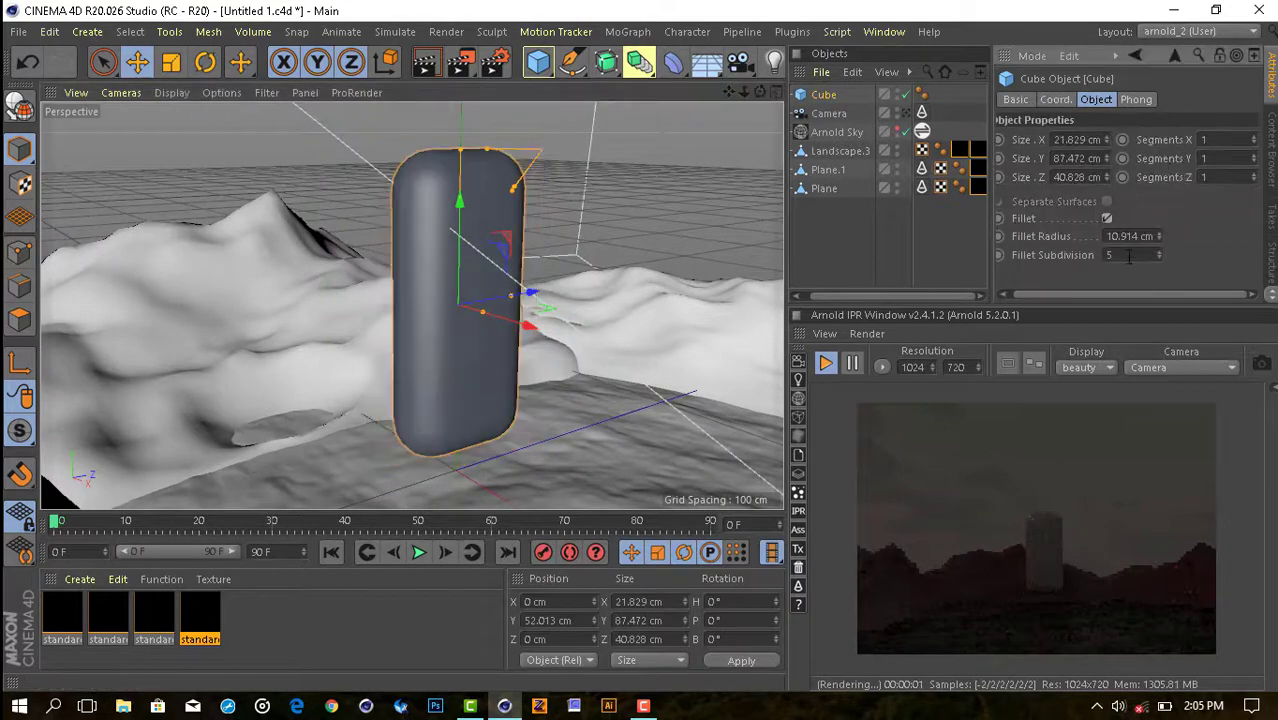
drag(1159, 236, 1005, 231)
Make the cube editable and delete its front faces to hollow it.
click(20, 108)
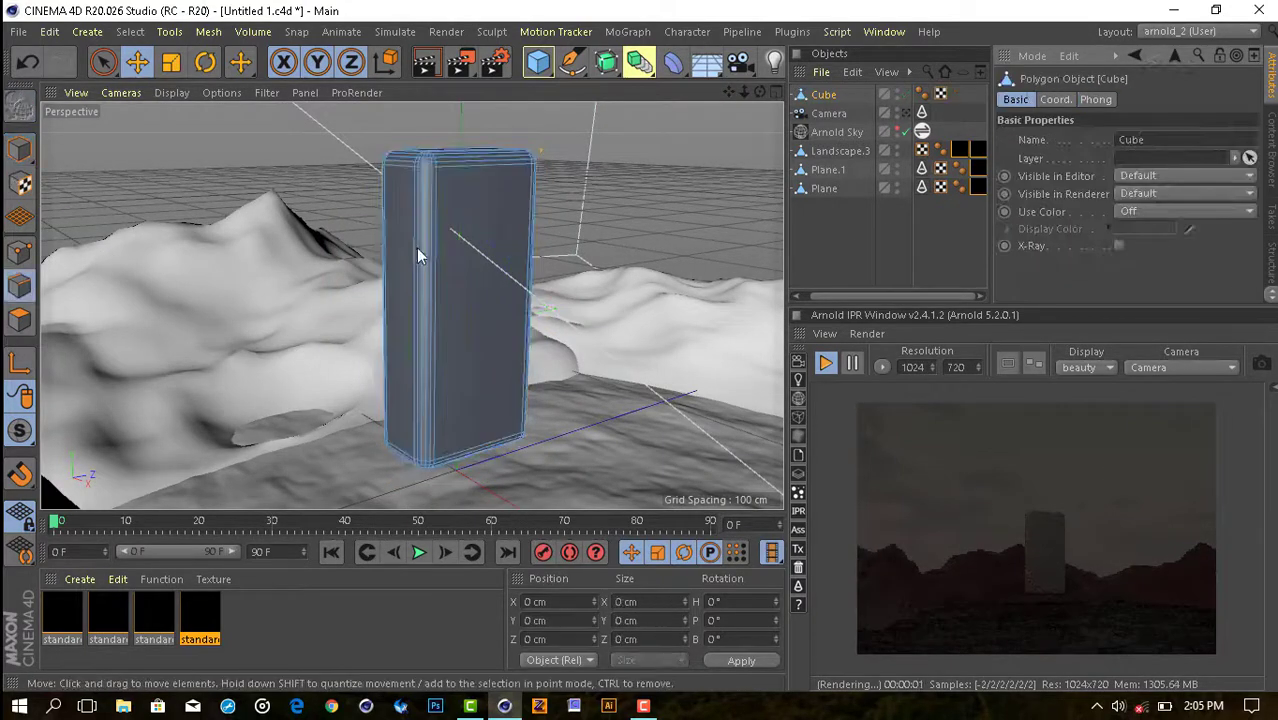
mouse_move(419, 251)
alt+mouse_down()
mouse_move(503, 262)
mouse_move(237, 223)
mouse_move(588, 206)
mouse_move(585, 128)
mouse_move(670, 215)
mouse_move(522, 305)
alt+mouse_up()
click(503, 262)
key(Delete)
mouse_move(511, 423)
alt+mouse_down()
mouse_move(553, 323)
mouse_move(530, 455)
alt+mouse_up()
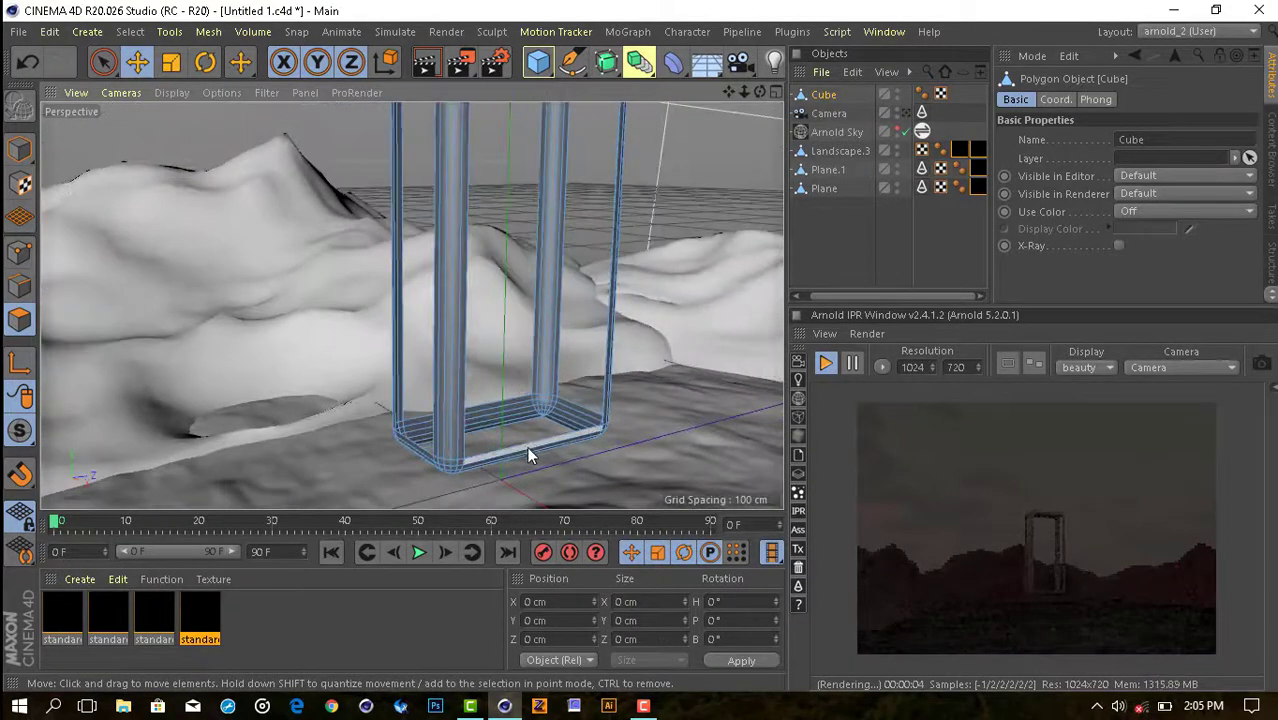
Rotate the hollow frame to a 10.4° heading.
click(20, 284)
double_click(585, 410)
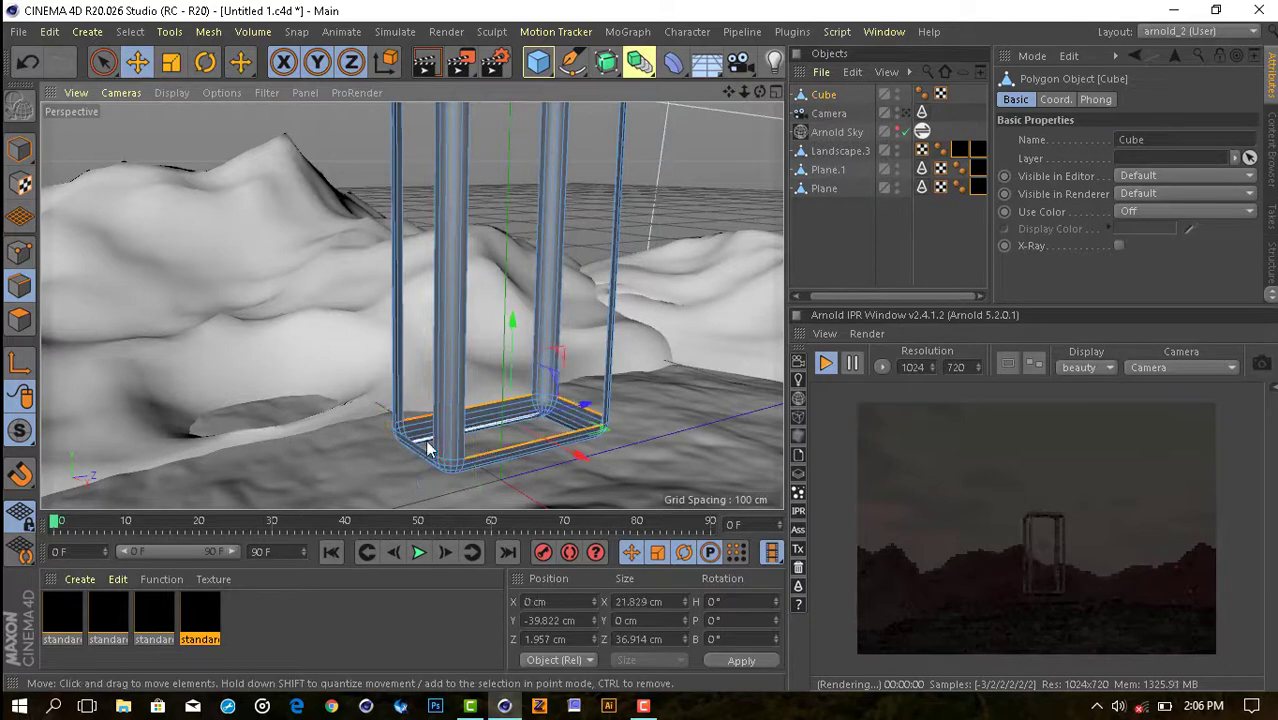
click(20, 148)
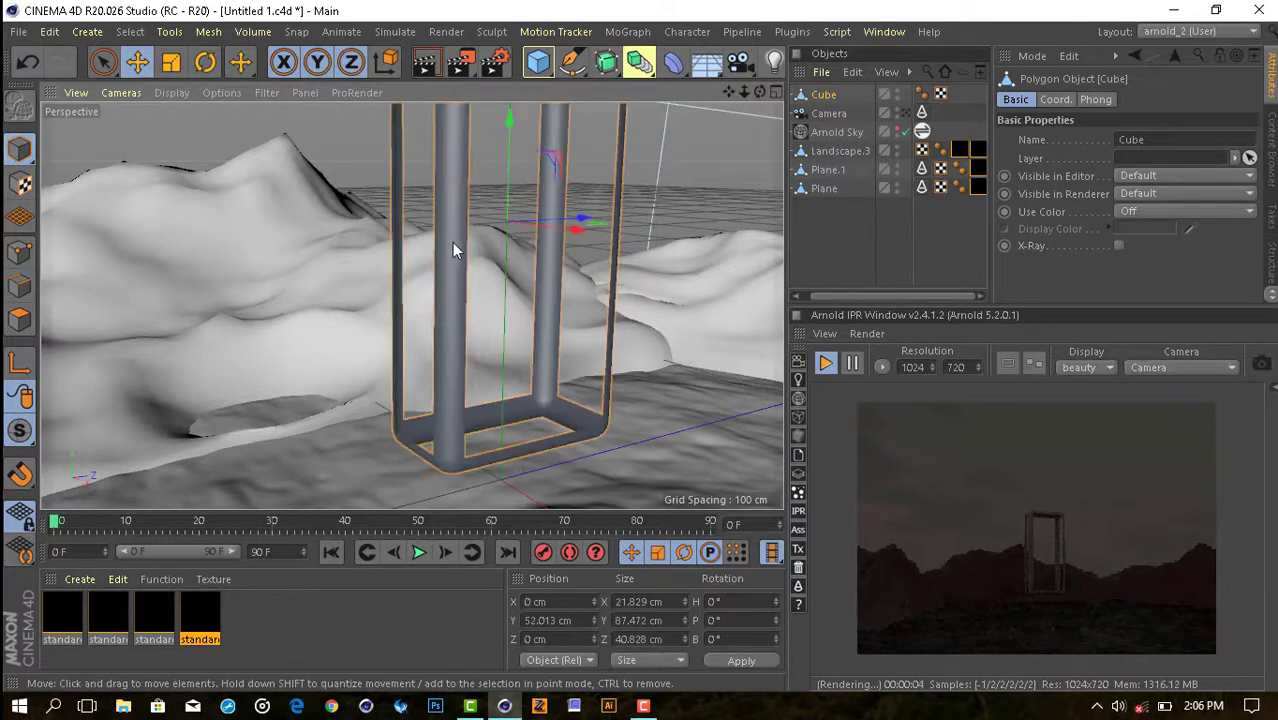
key(r)
drag(528, 214, 551, 211)
key(ctrl+z)
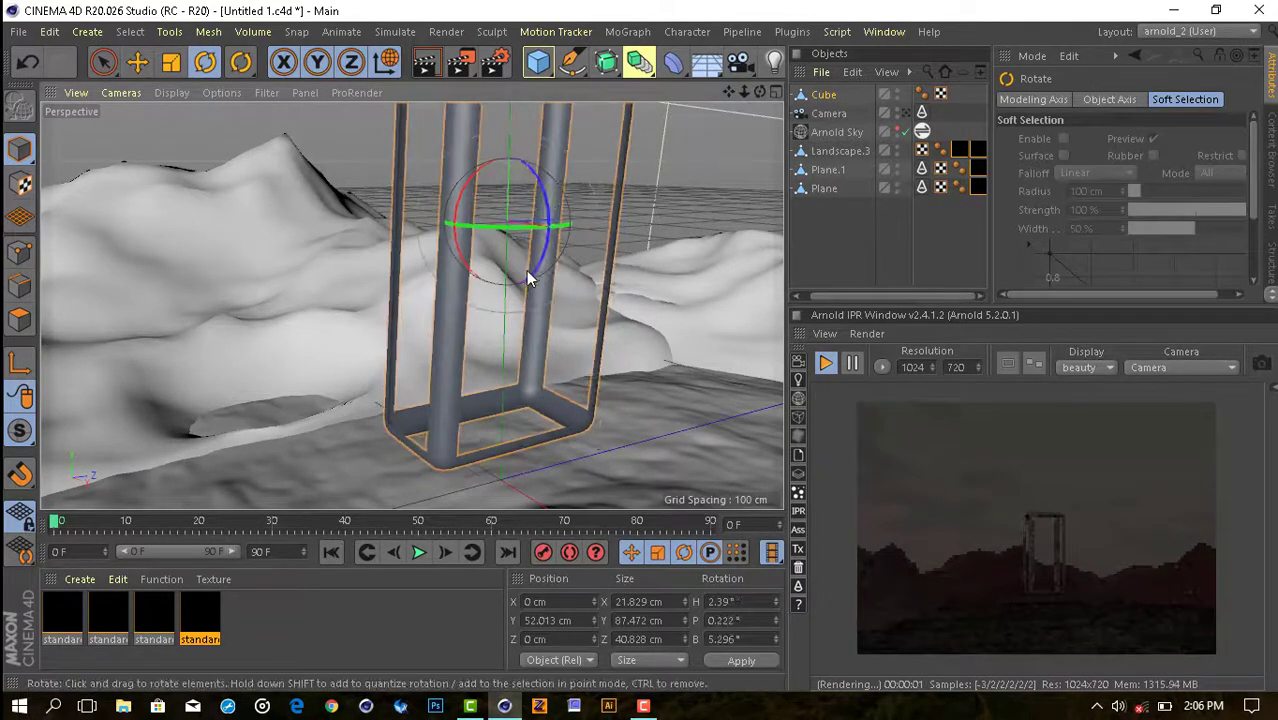
key(ctrl+z)
drag(527, 285, 513, 228)
Give the Cube a warm yellow-orange Arnold Mesh Light and create material standard_surface_02.
click(905, 113)
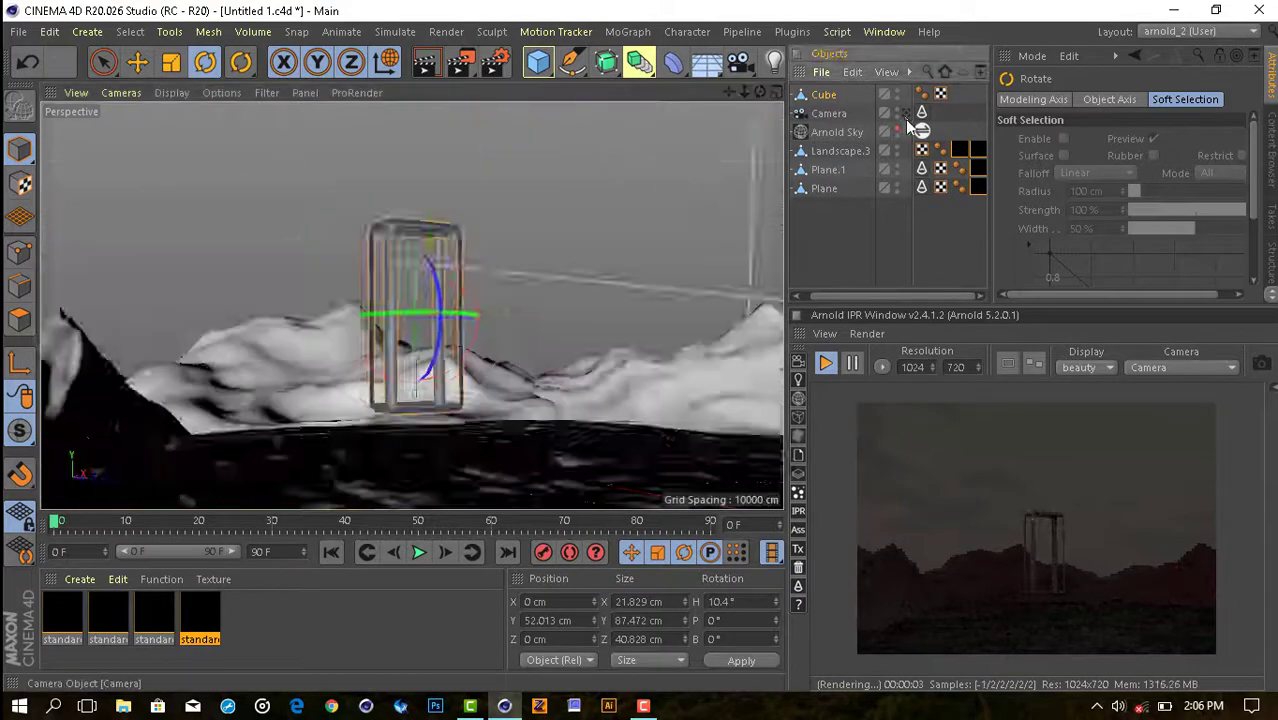
right_click(834, 93)
click(1150, 62)
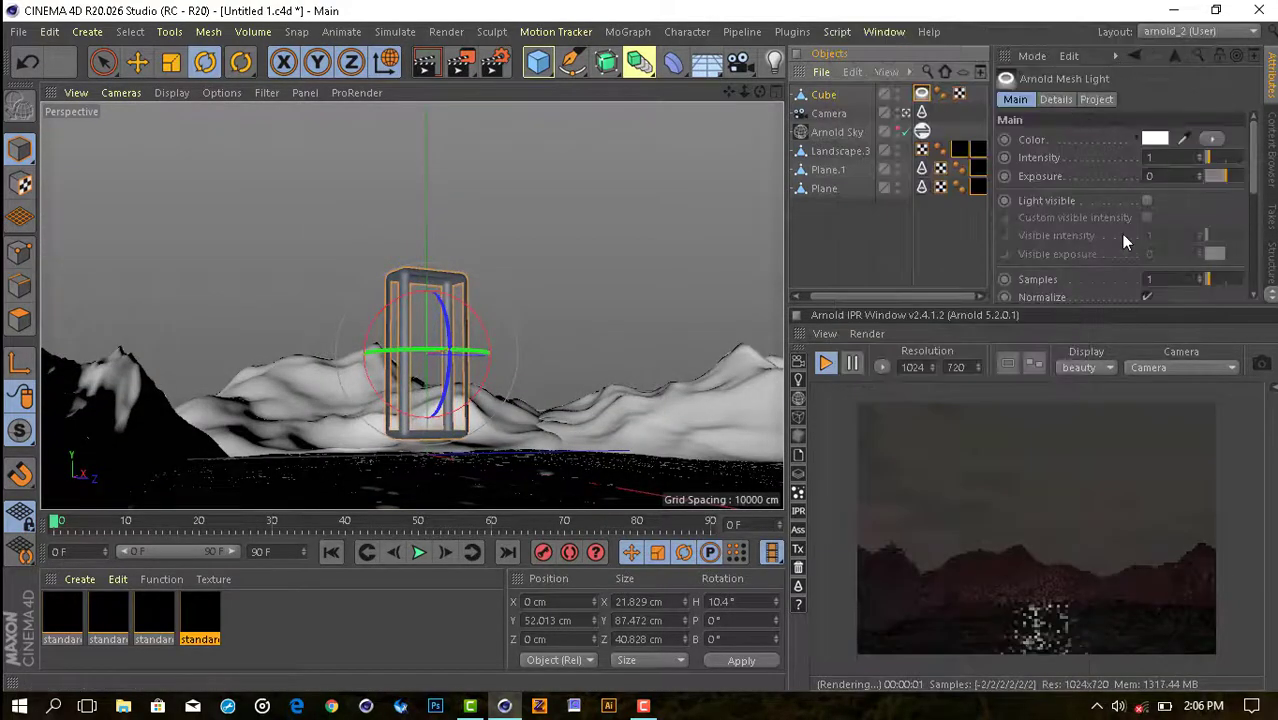
click(1155, 139)
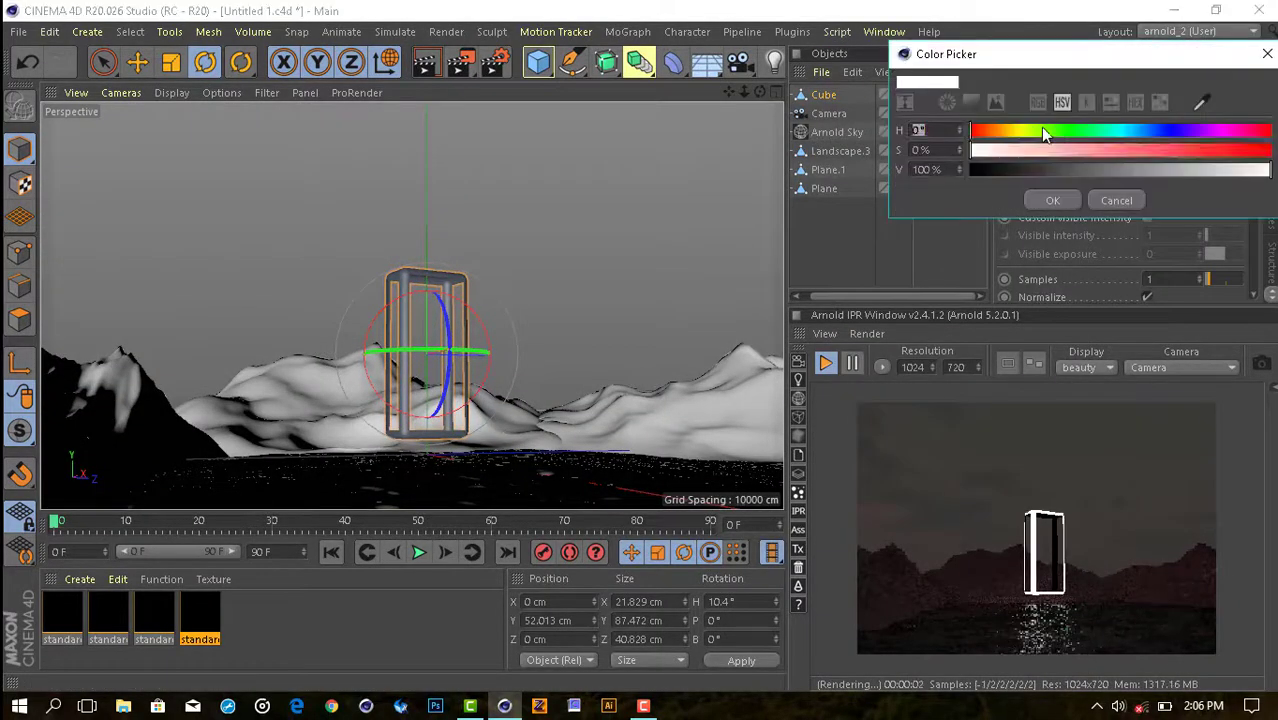
click(1052, 201)
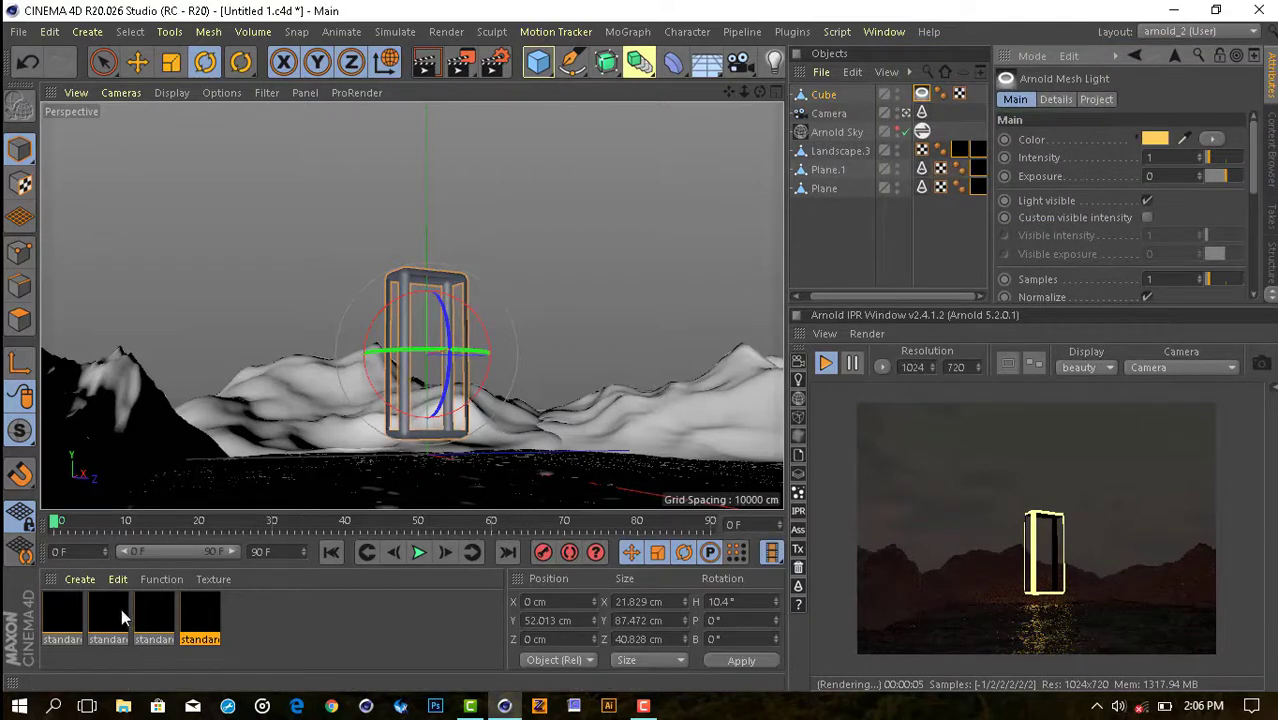
click(80, 579)
click(380, 449)
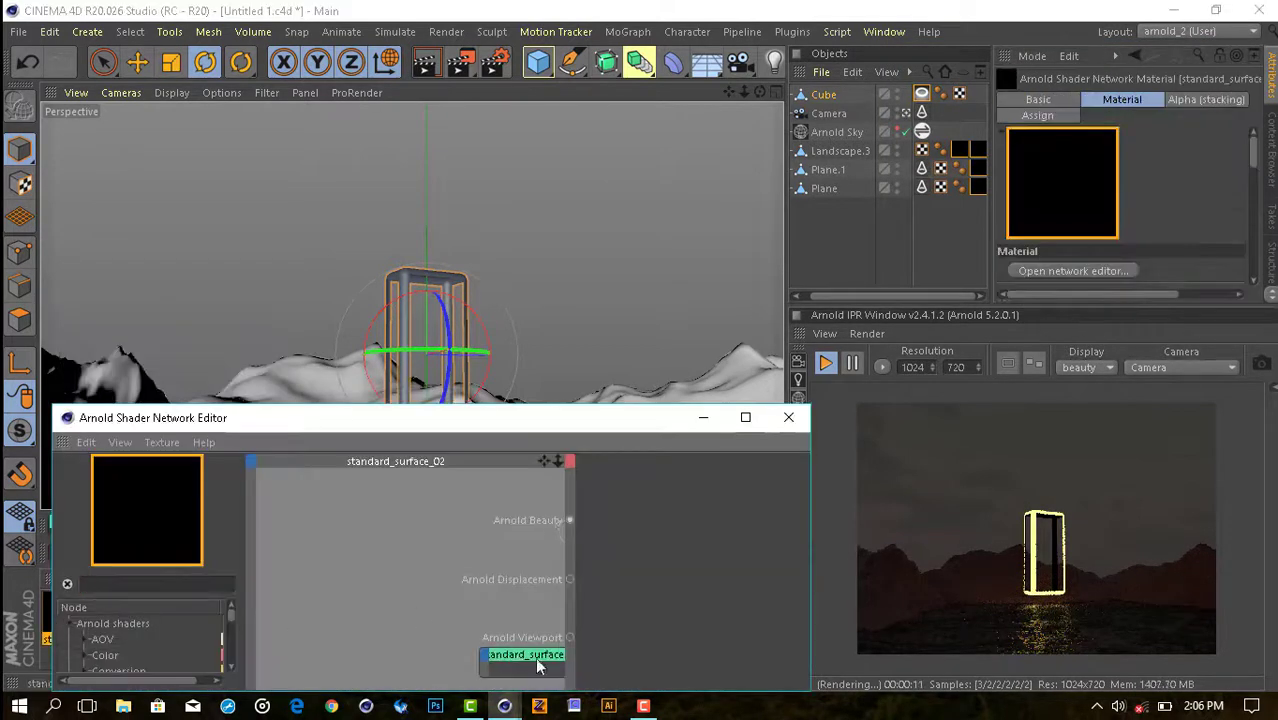
Give standard_surface_02 a yellow base colour and yellow transmission colour.
drag(537, 667, 490, 505)
click(735, 582)
click(716, 649)
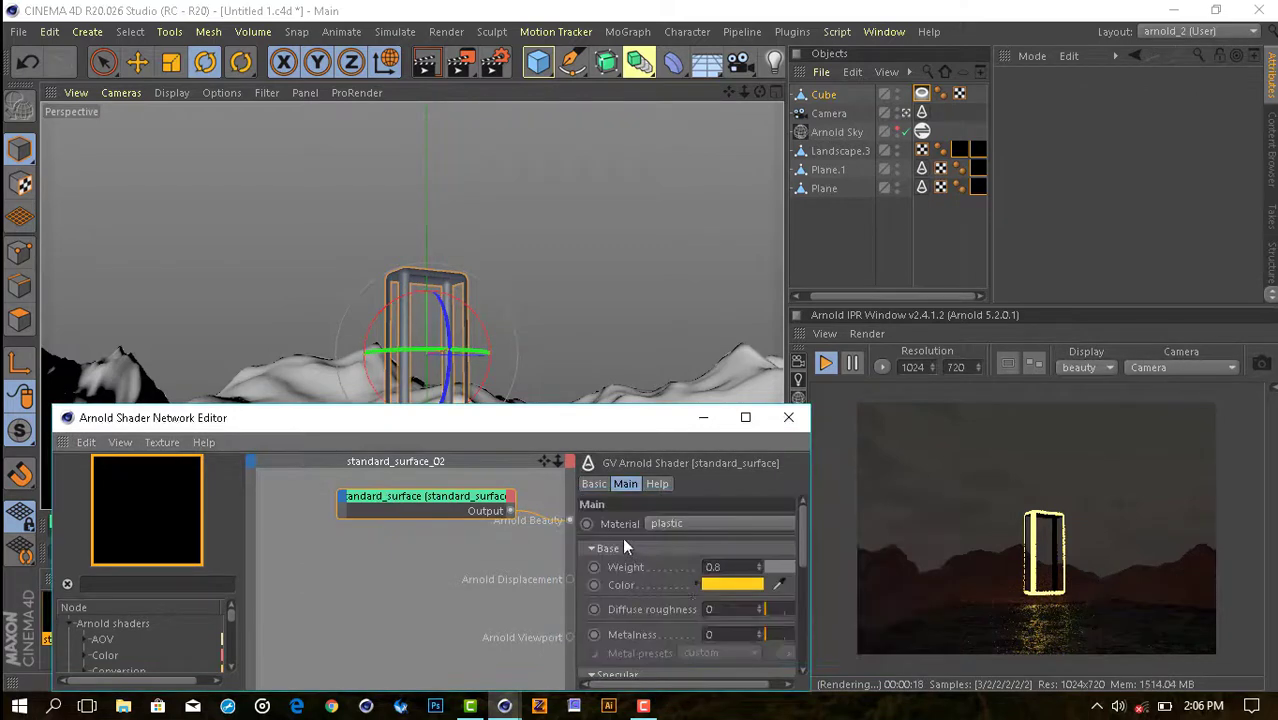
click(702, 603)
click(740, 664)
click(630, 582)
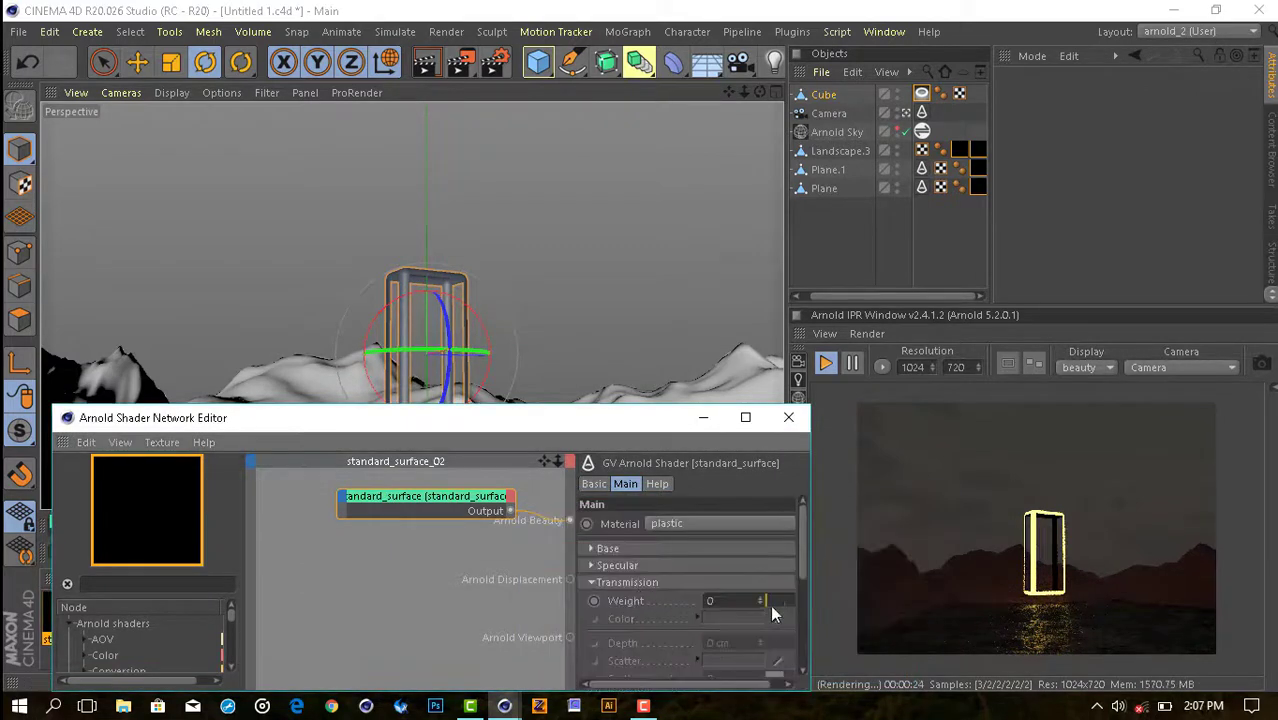
click(733, 618)
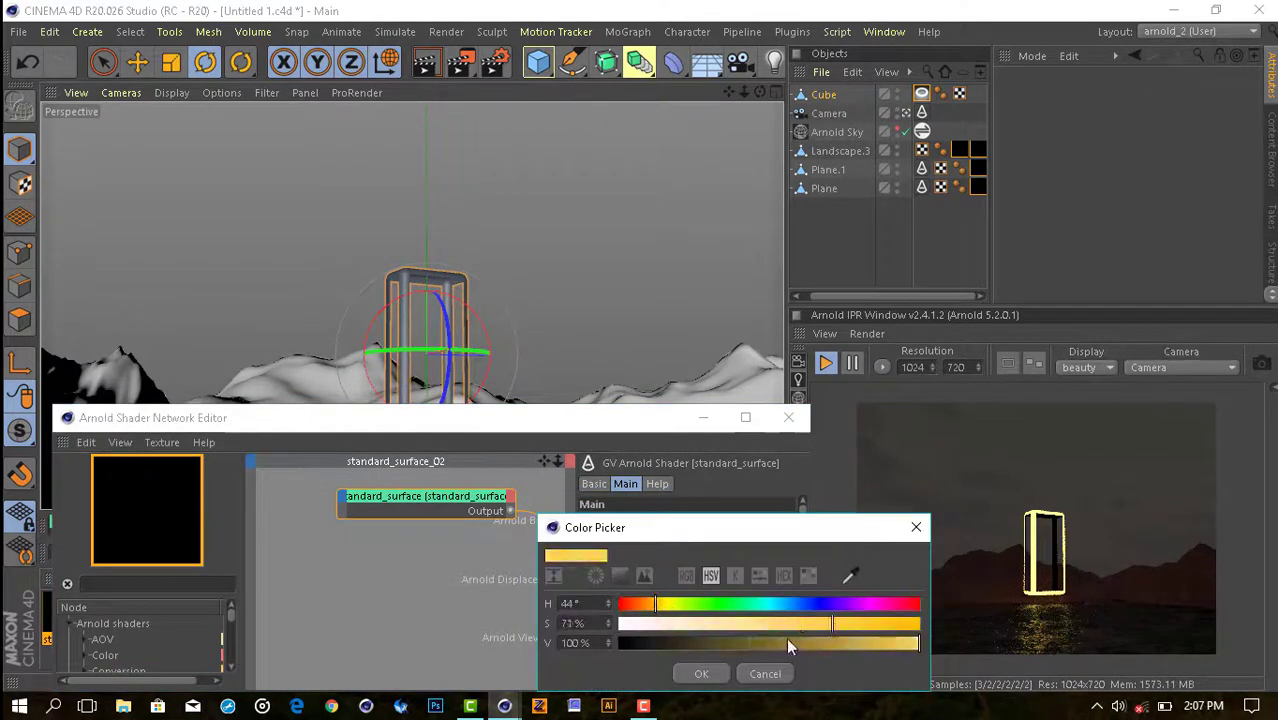
click(701, 673)
click(611, 567)
Set the material's specular colour to a pale yellow-orange tone.
click(617, 610)
click(766, 634)
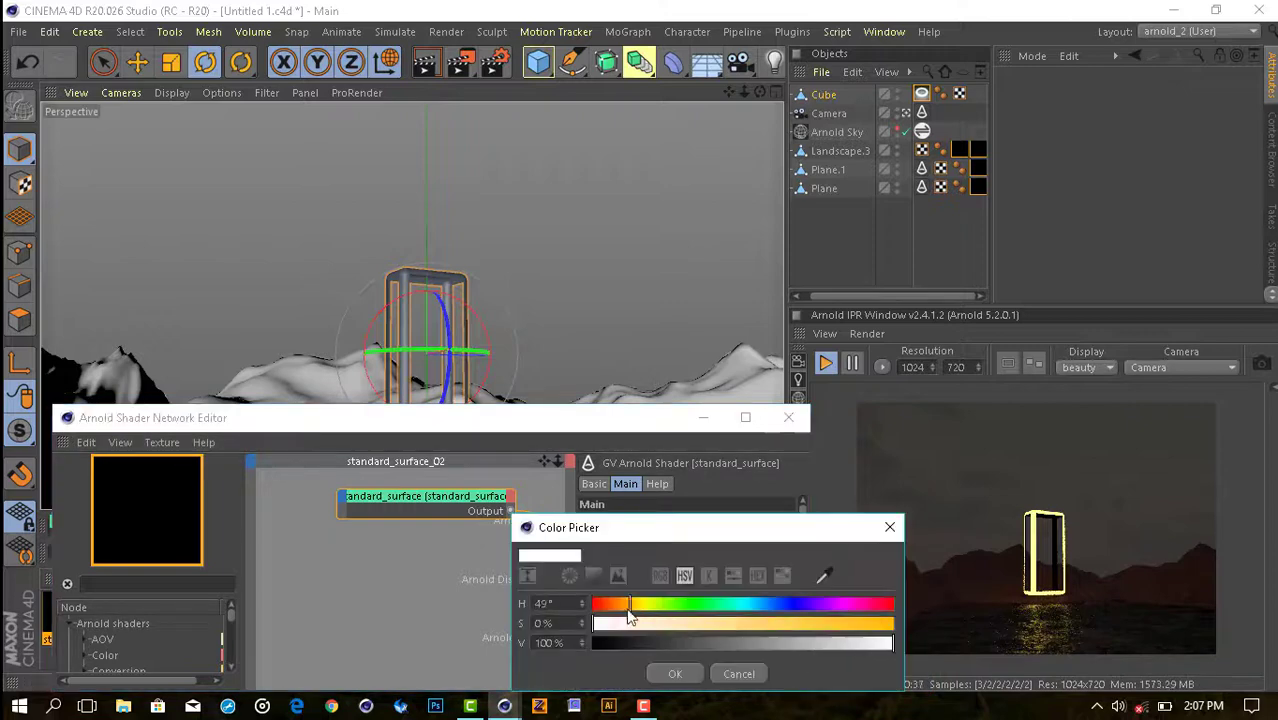
key(Return)
click(643, 607)
click(703, 663)
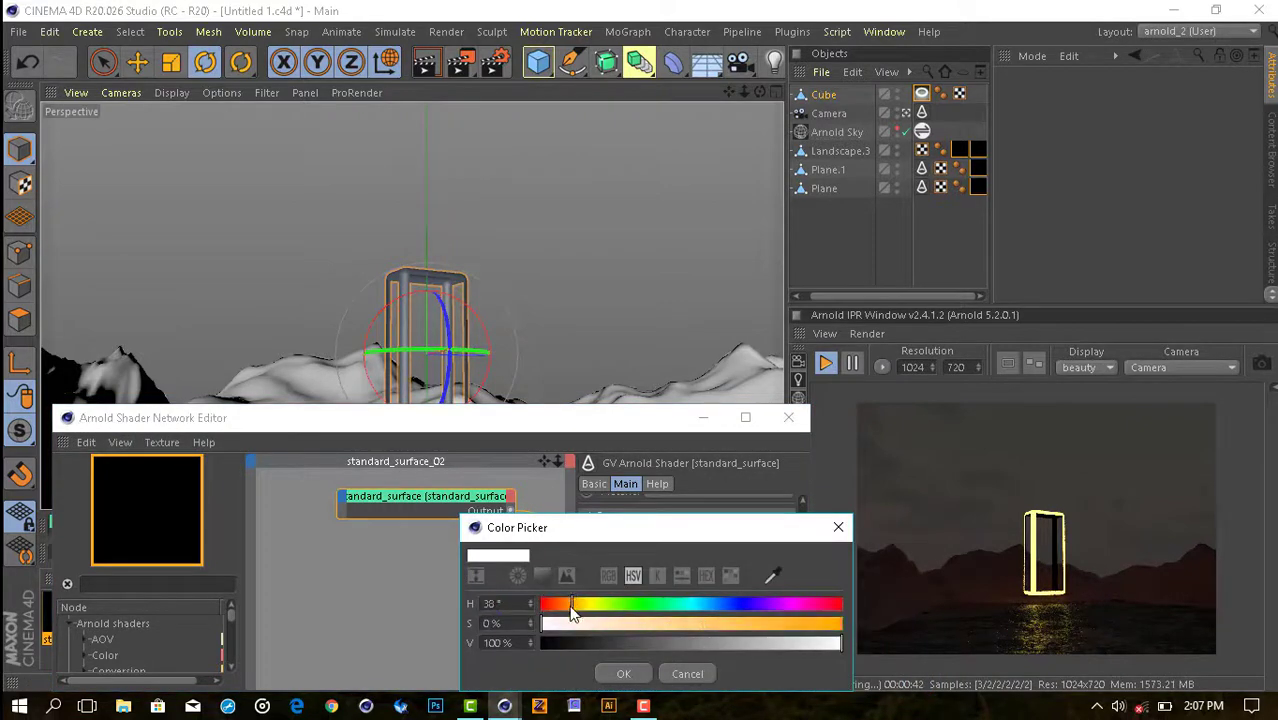
key(Return)
Apply standard_surface_02 to the Cube frame and deselect all objects.
click(788, 417)
drag(62, 615, 425, 330)
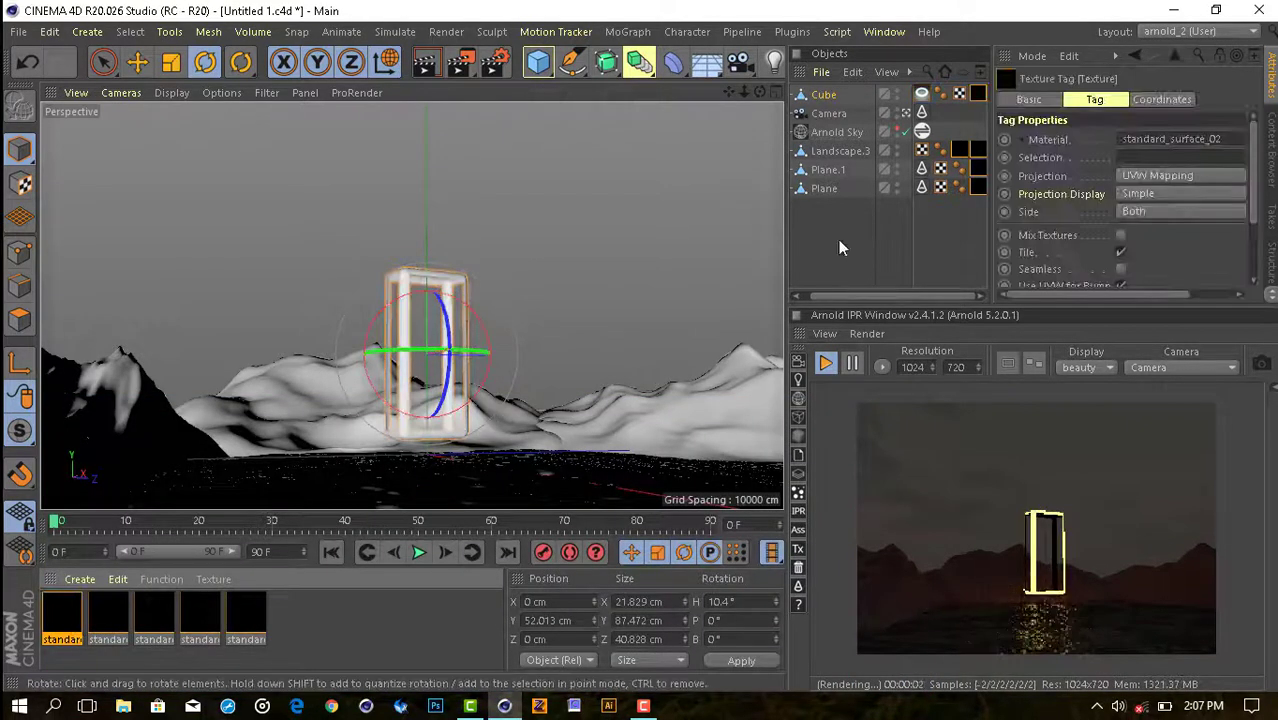
click(923, 106)
click(797, 258)
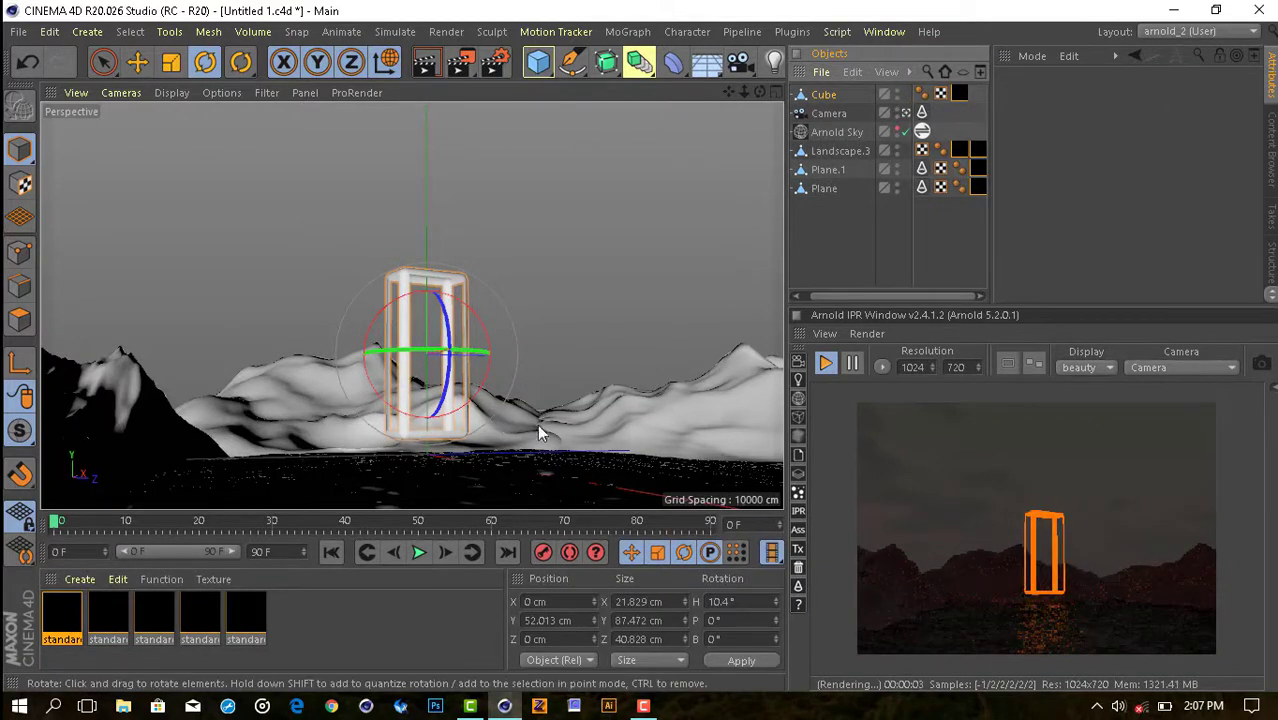
Set an orange emission at weight 5, then delete the Cube frame.
double_click(62, 615)
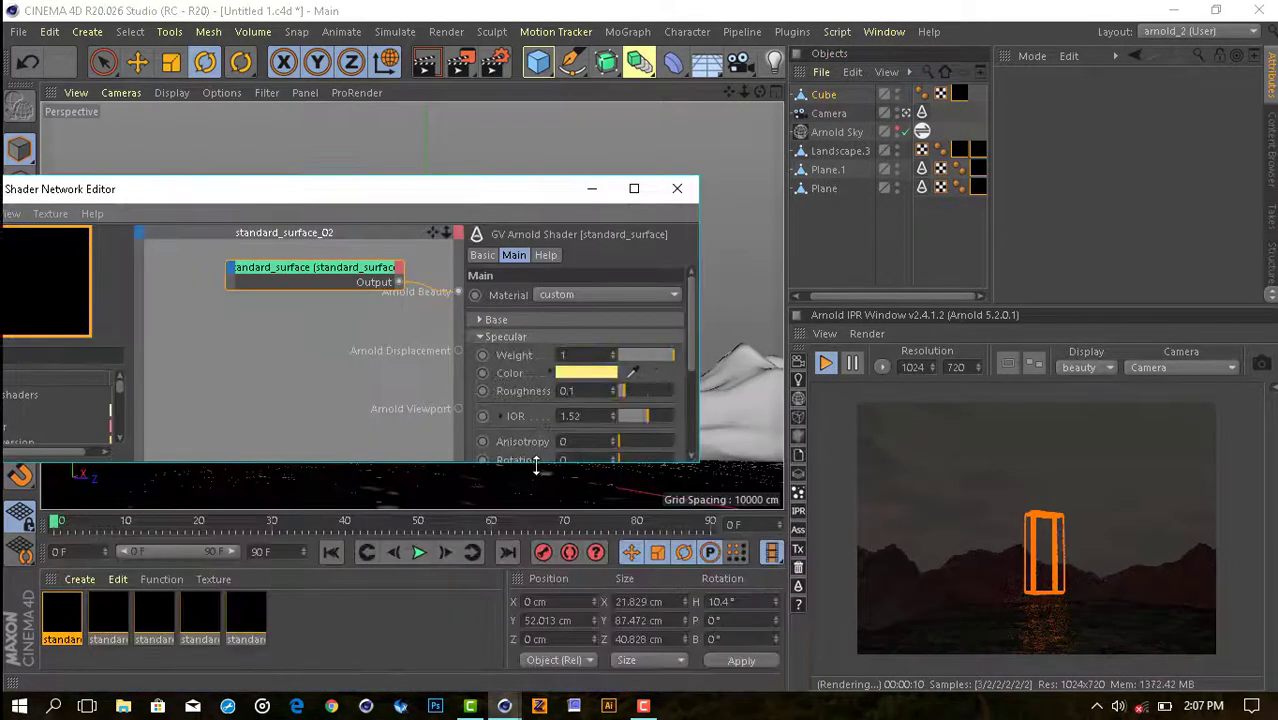
drag(536, 465, 536, 528)
click(516, 470)
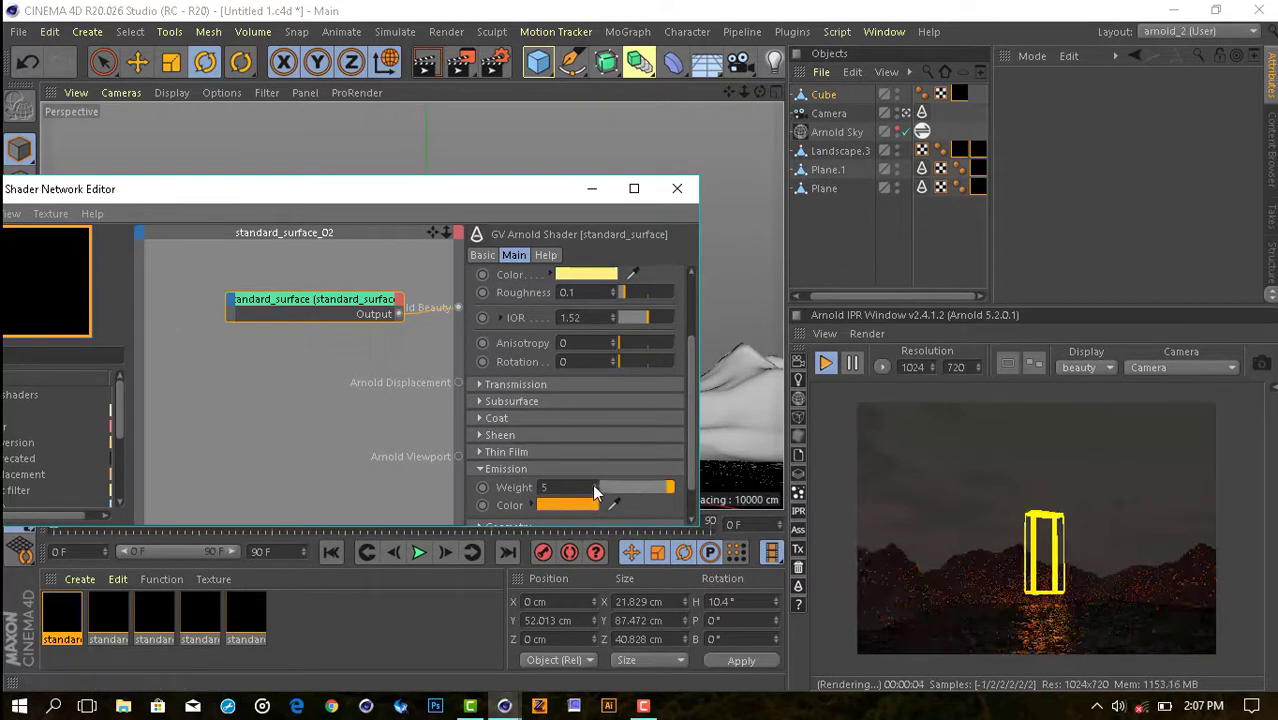
click(678, 189)
key(Delete)
Leave the camera view, delete a stray cube, and add a Torus to the scene.
click(905, 95)
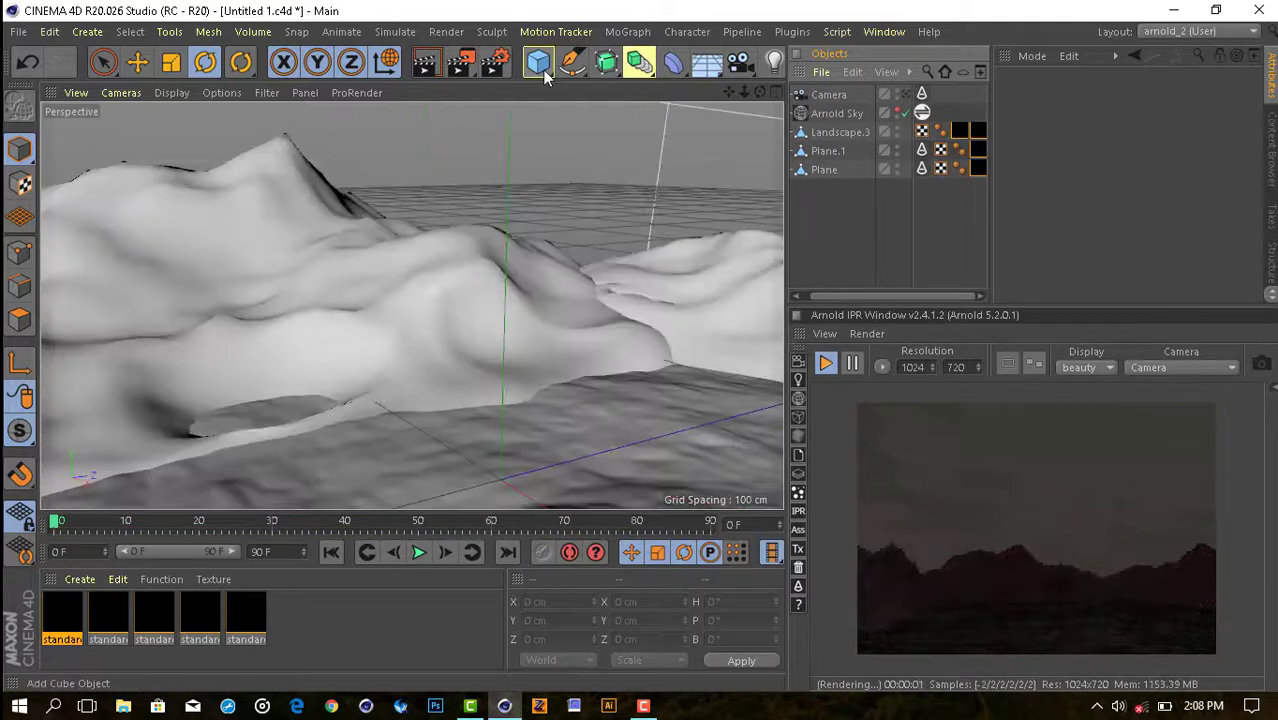
click(538, 62)
scroll(428, 380, down, 3)
scroll(485, 400, down, 3)
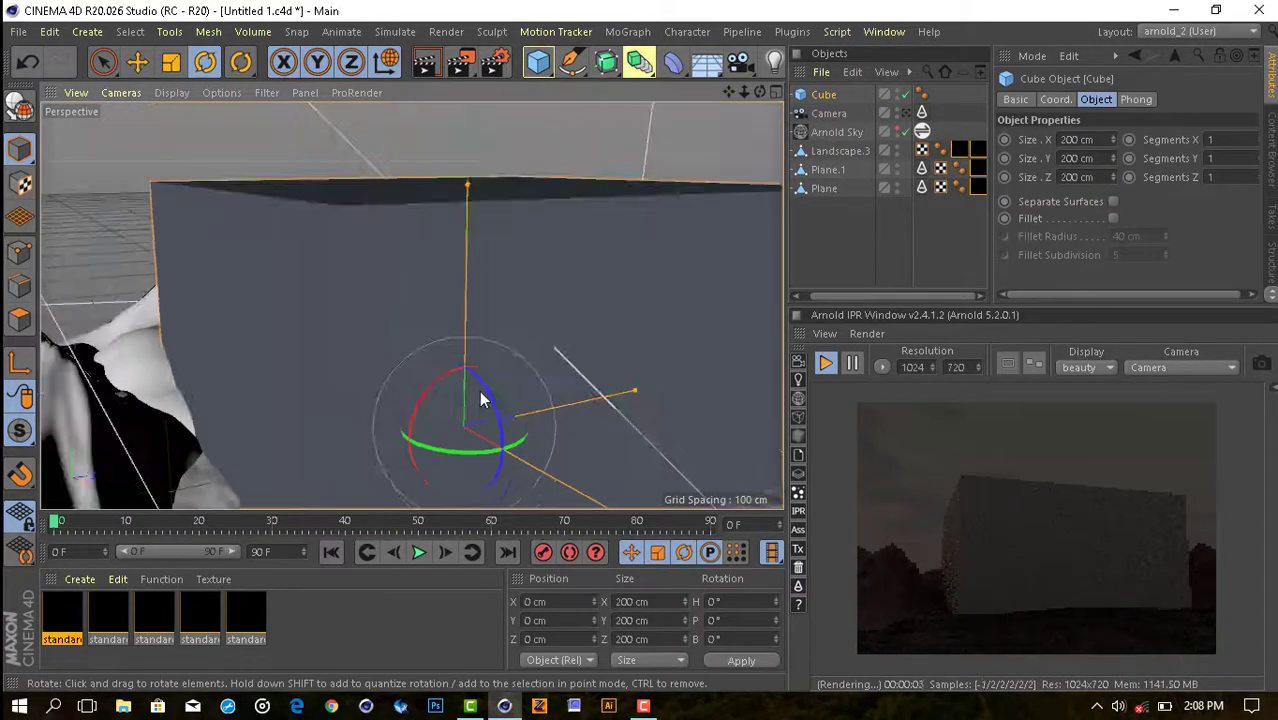
key(Delete)
click(538, 62)
click(590, 182)
Shrink the torus to about a quarter size, tilt it, and apply standard_surface_02.
key(t)
mouse_move(497, 381)
mouse_down()
mouse_move(402, 338)
mouse_move(468, 402)
mouse_up()
key(r)
mouse_move(585, 380)
mouse_down()
mouse_move(435, 398)
mouse_move(490, 365)
mouse_move(491, 325)
mouse_up()
key(e)
drag(155, 598, 390, 285)
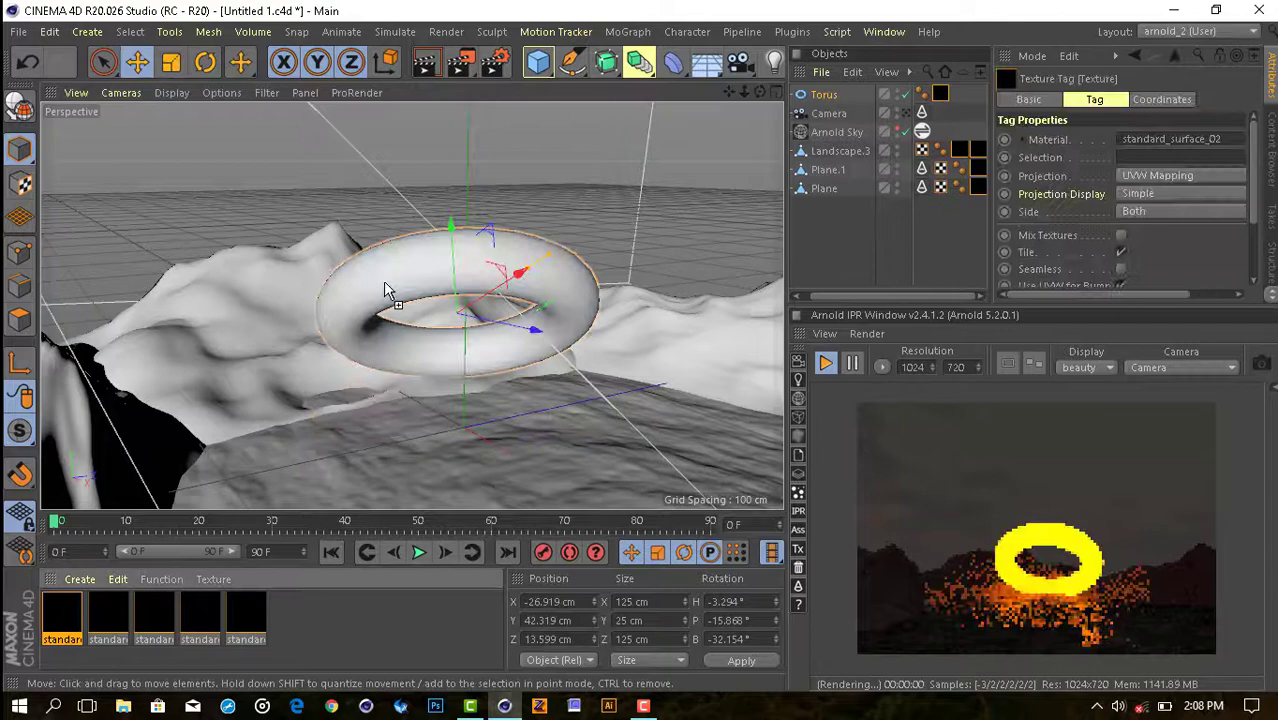
Set the torus material's Emission Color to red-orange in the Shader Network Editor.
double_click(114, 625)
scroll(655, 627, down, 5)
click(652, 621)
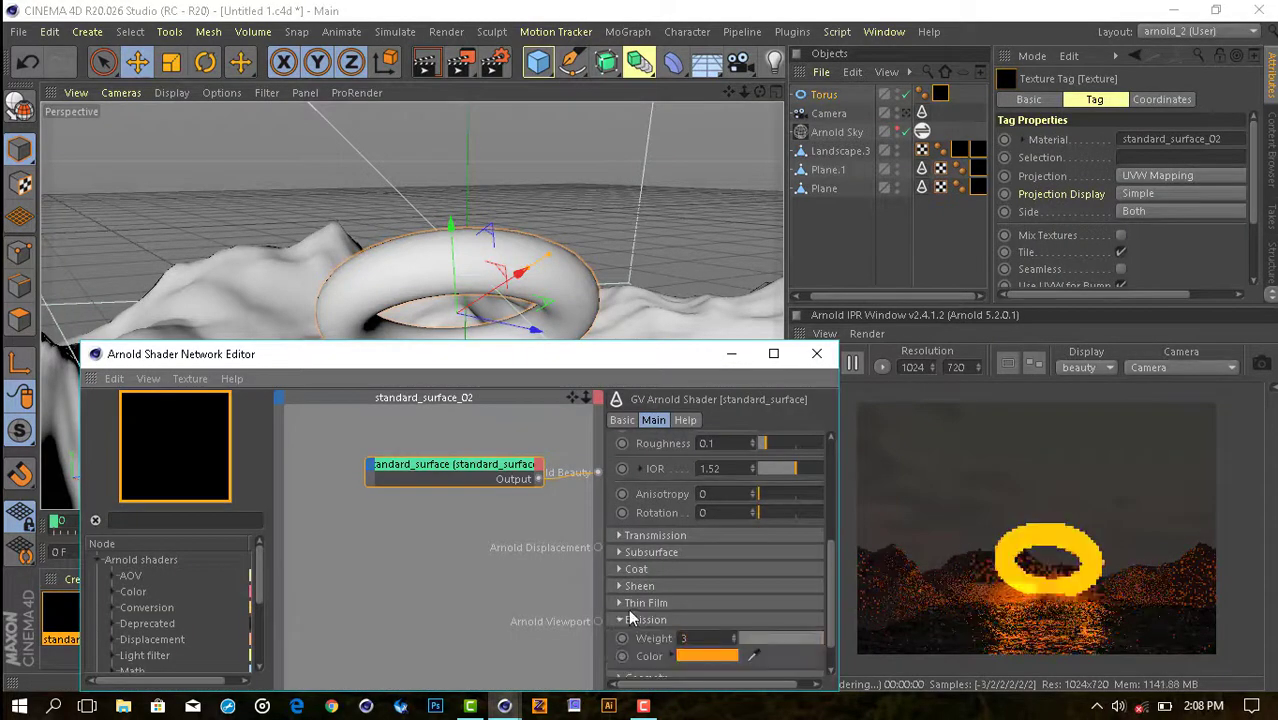
click(707, 655)
click(608, 602)
click(656, 673)
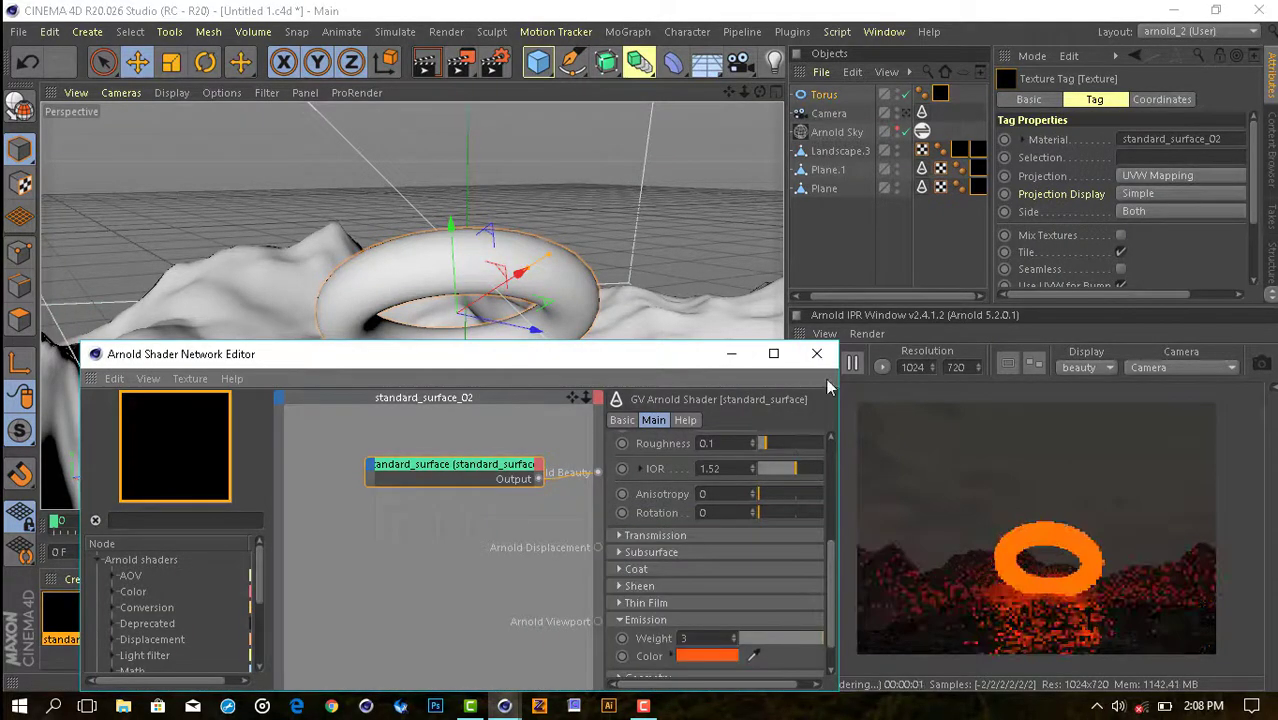
click(816, 353)
Tilt the torus to a steeper angle above the mountains.
mouse_move(430, 300)
alt+mouse_down()
mouse_move(509, 355)
mouse_move(607, 230)
mouse_move(598, 236)
mouse_move(627, 243)
alt+mouse_up()
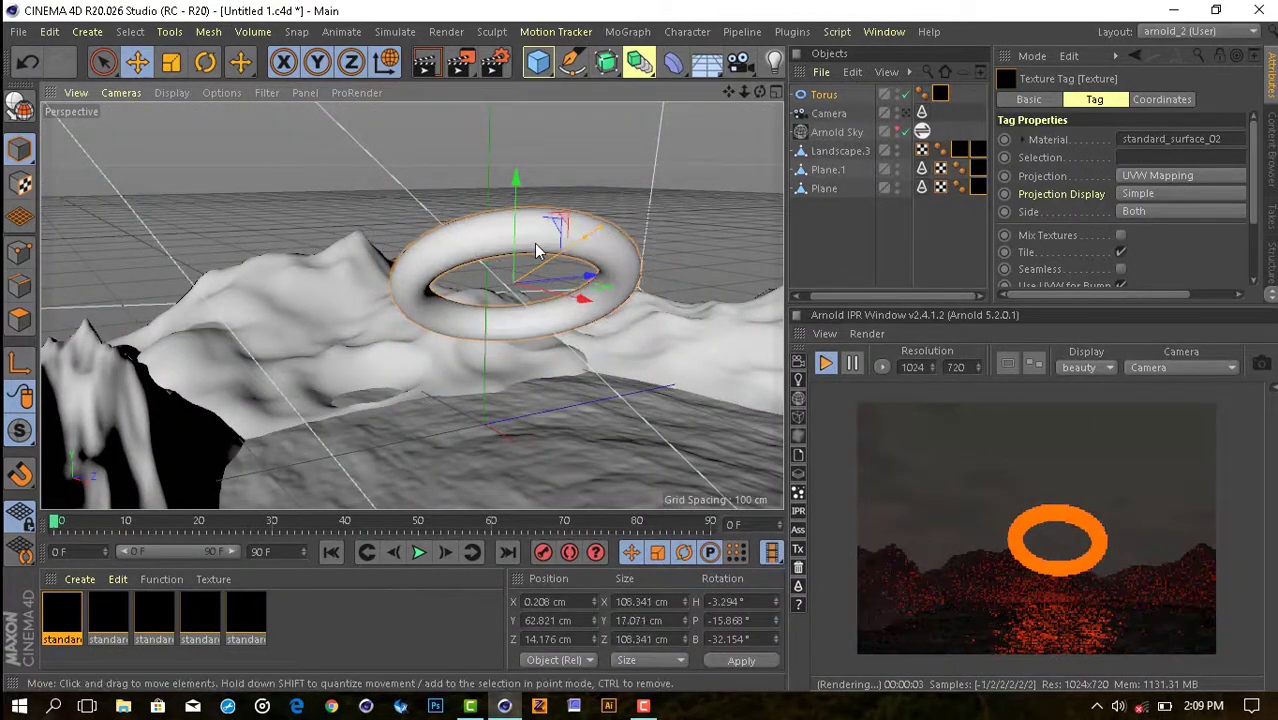
key(r)
drag(471, 271, 476, 298)
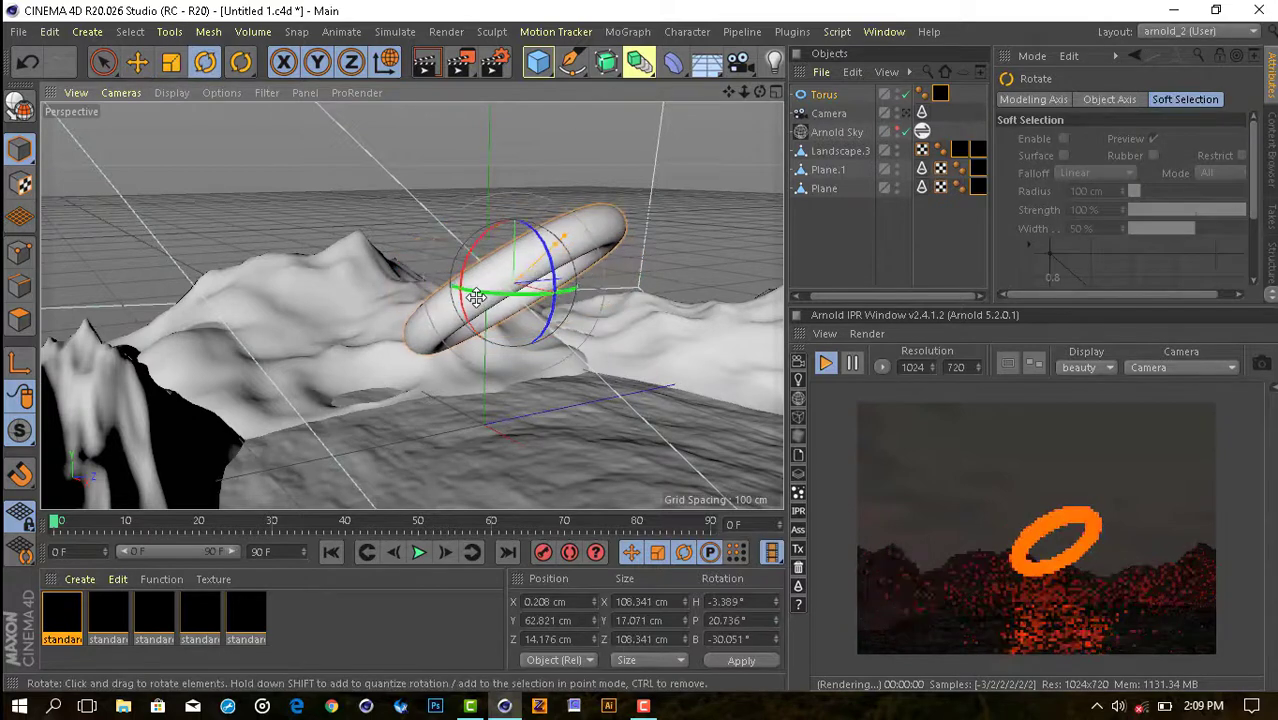
Add a noise node and wire it into the material's Emission Weight.
double_click(62, 617)
click(157, 521)
text(noi)
drag(137, 613, 352, 466)
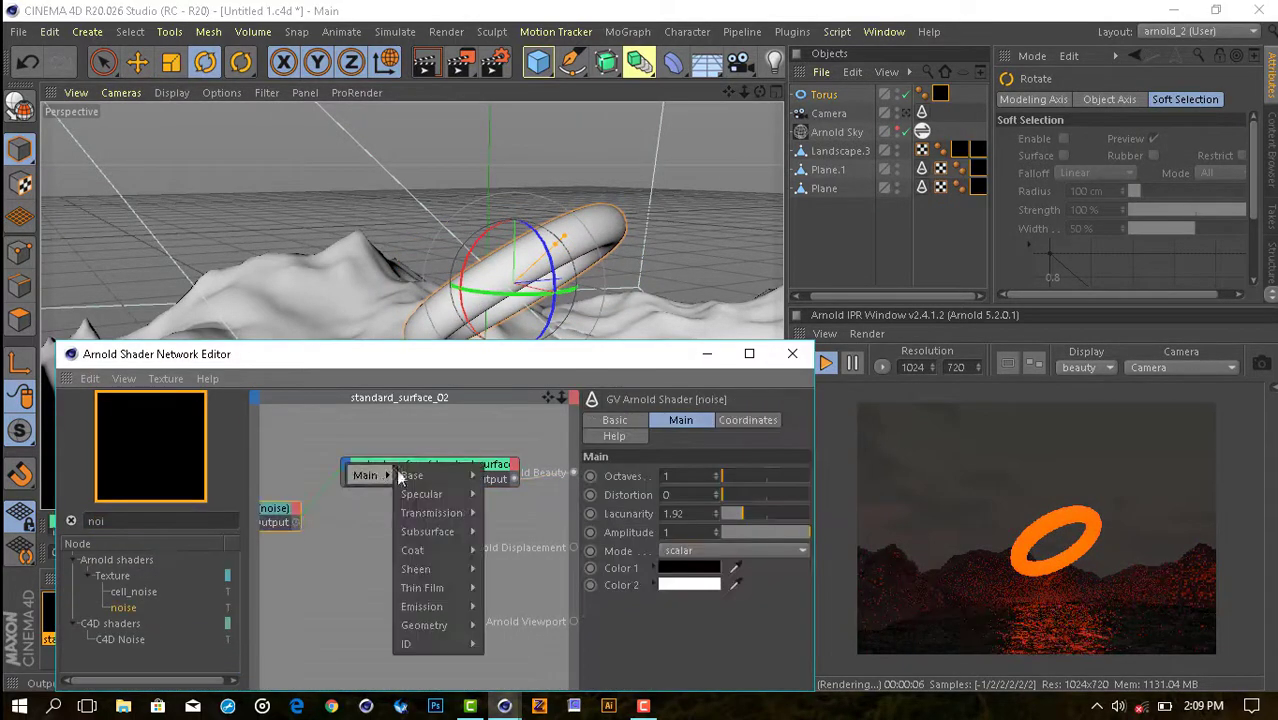
click(495, 472)
drag(308, 527, 492, 617)
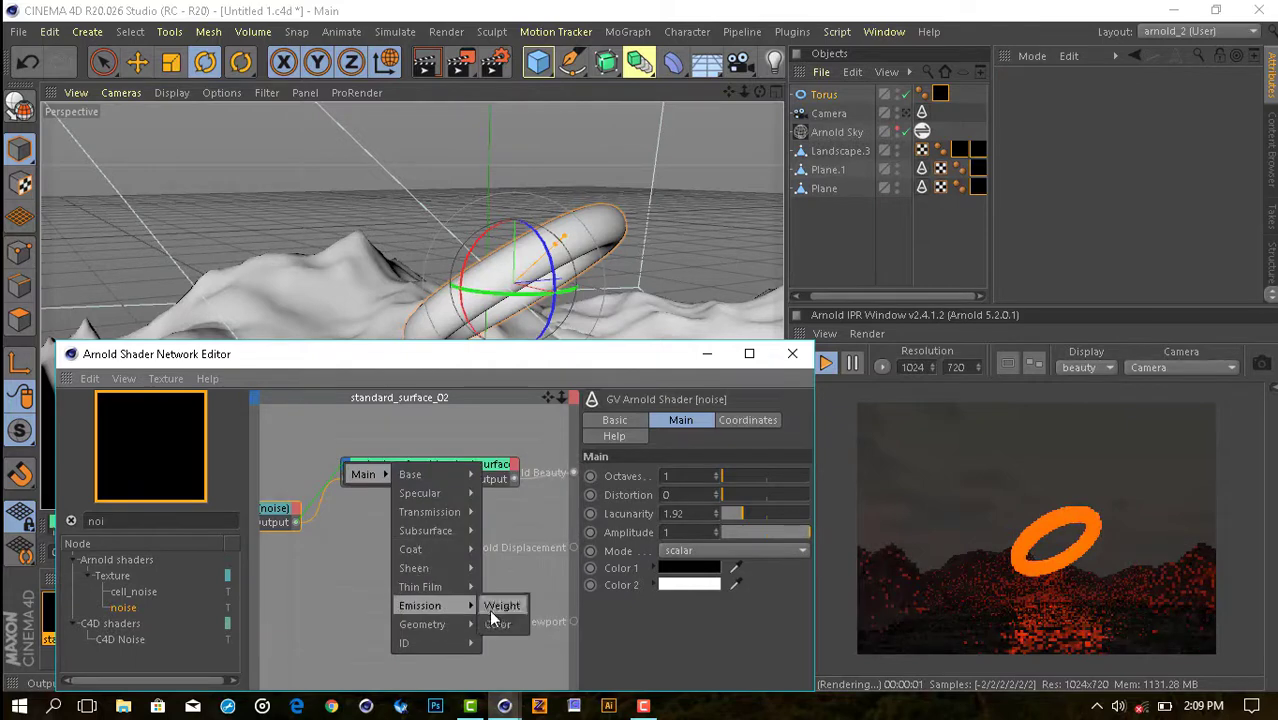
click(502, 605)
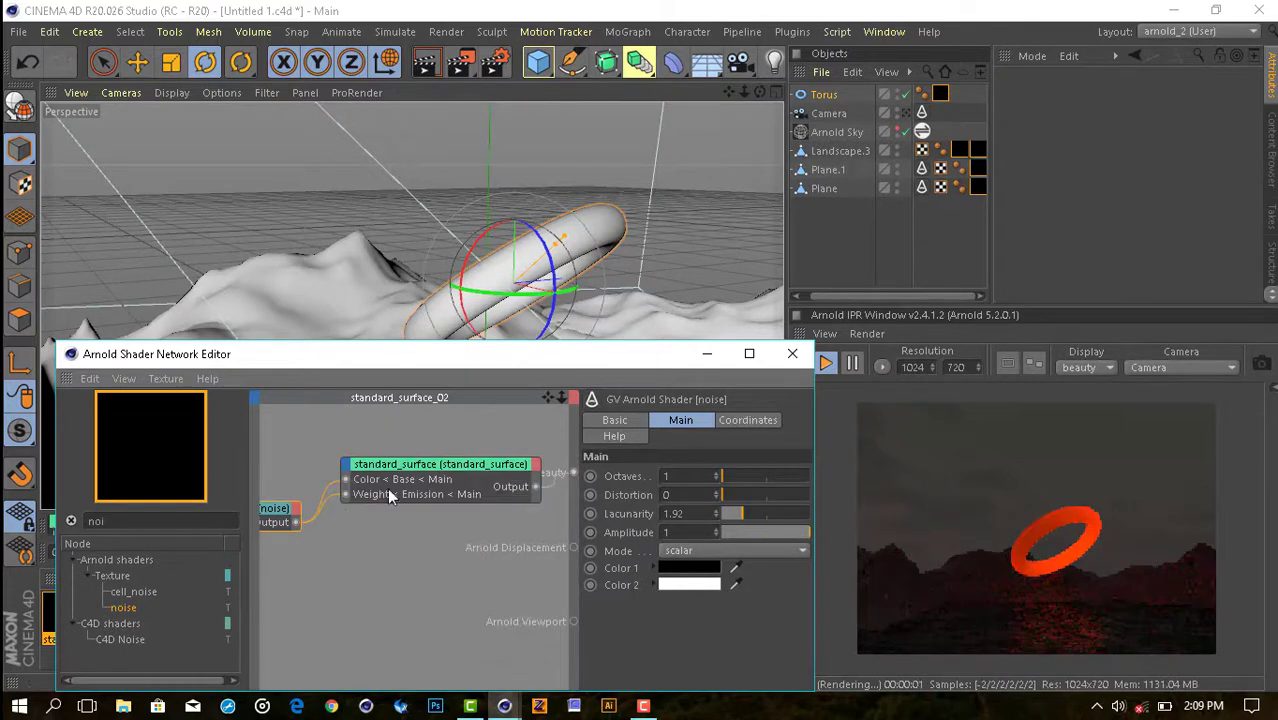
Choose the thin preset, set noise Distortion 10 and Lacunarity 4.48, and connect surface to Beauty.
drag(390, 497, 371, 468)
click(700, 459)
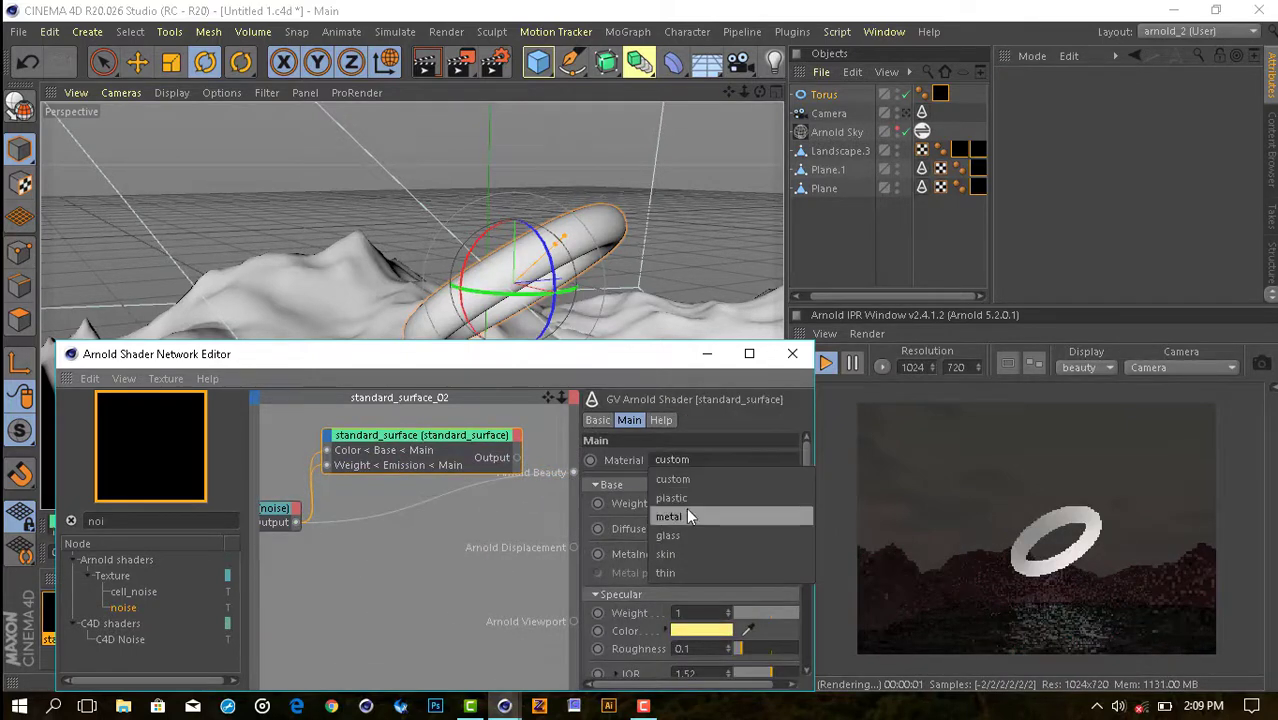
click(679, 576)
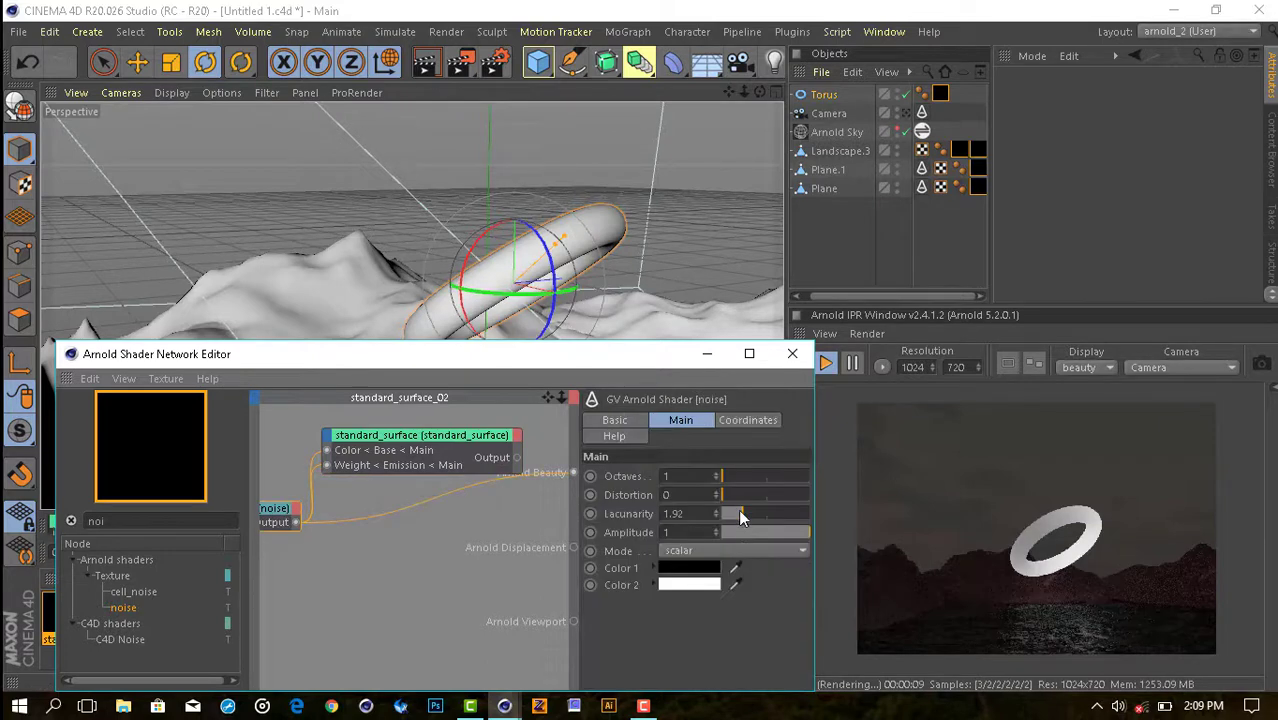
drag(735, 497, 786, 503)
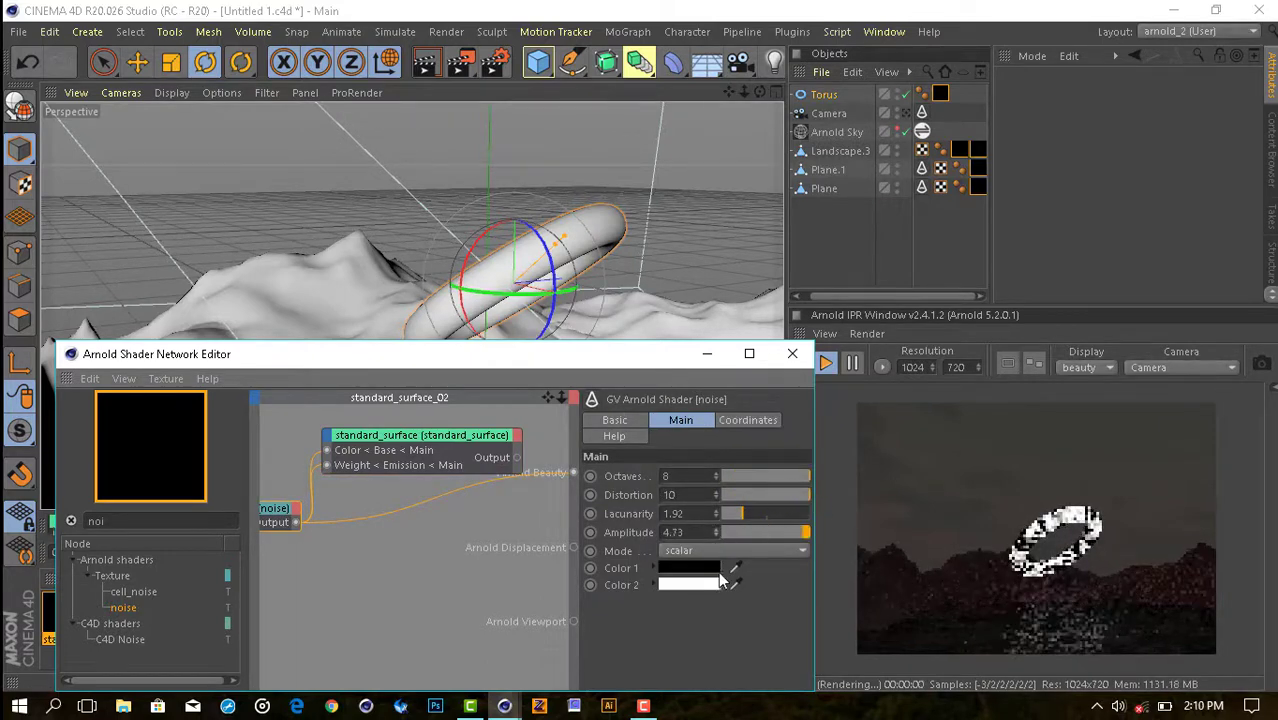
drag(763, 515, 801, 515)
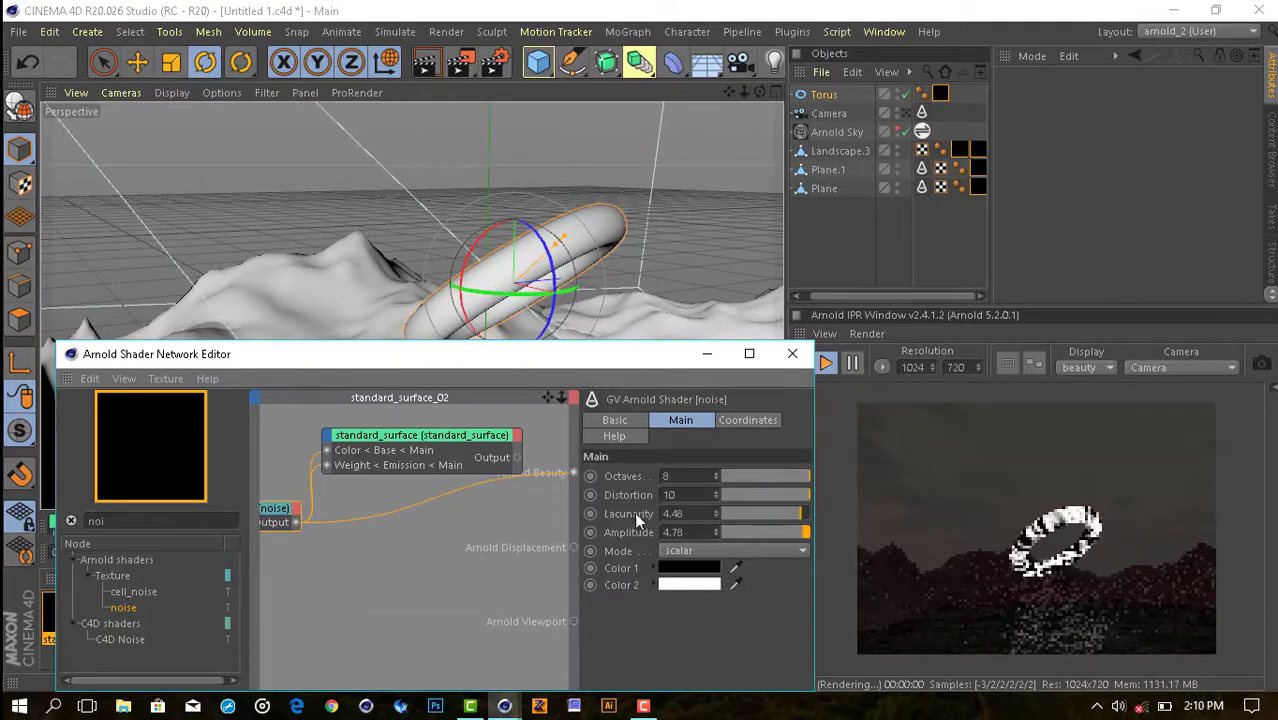
drag(523, 462, 573, 470)
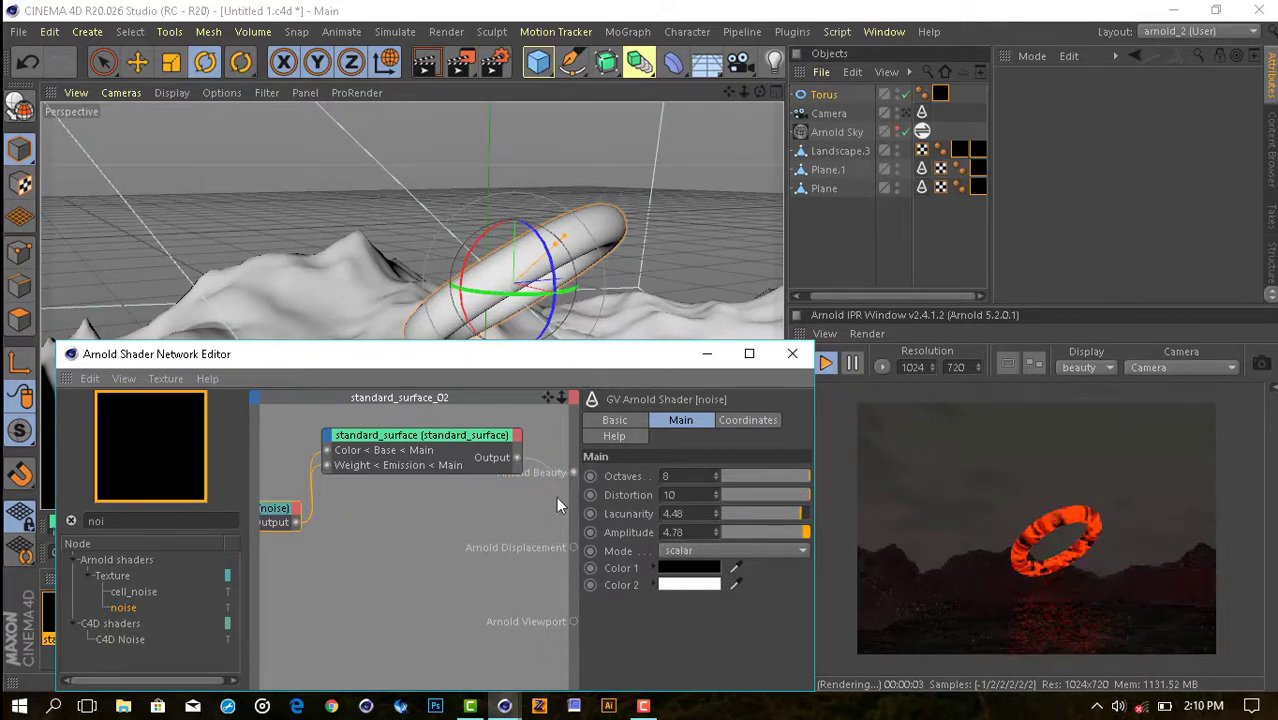
Set the noise Color 1 to a dark red and show its coordinate settings.
click(712, 568)
drag(855, 605, 892, 605)
click(673, 636)
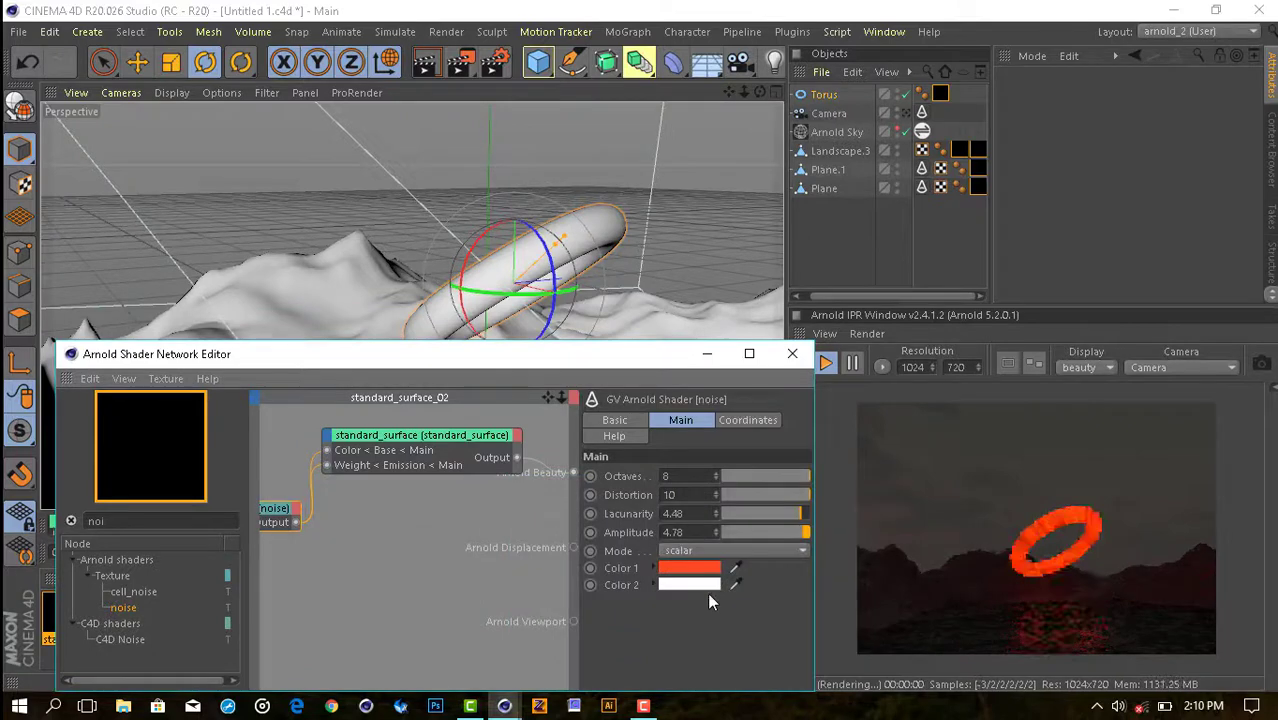
click(688, 572)
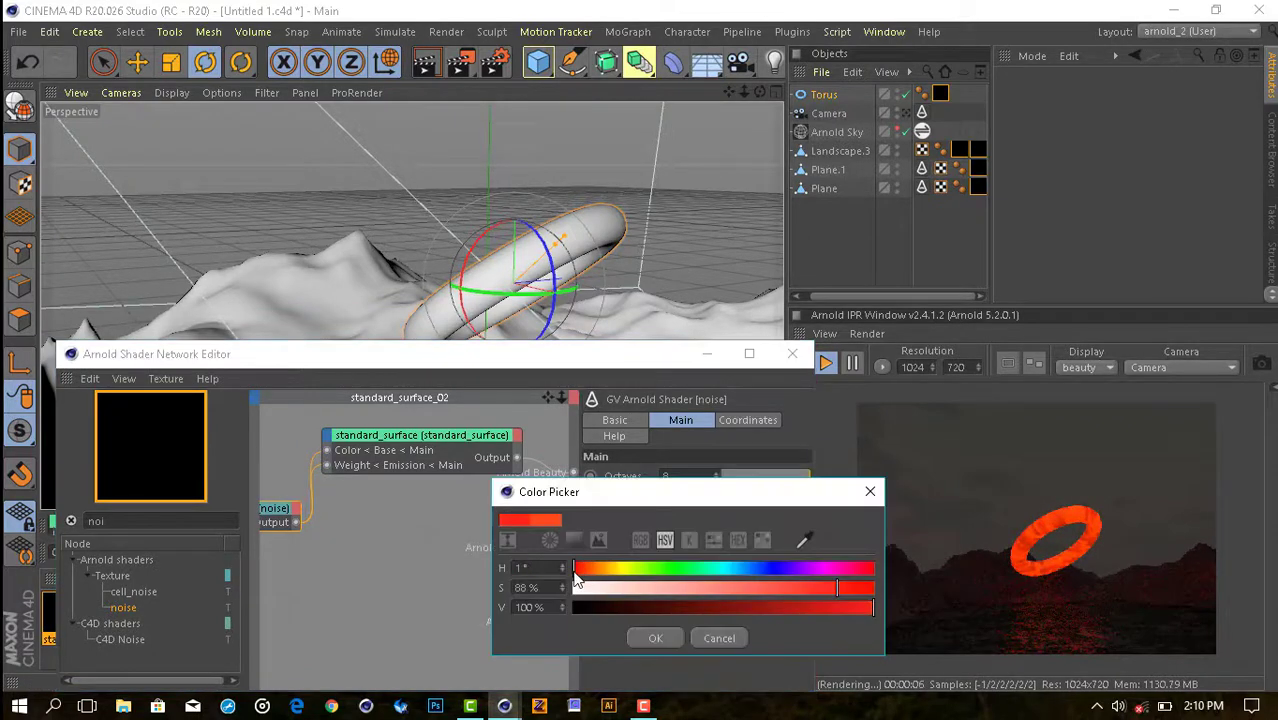
click(668, 632)
click(702, 578)
click(669, 638)
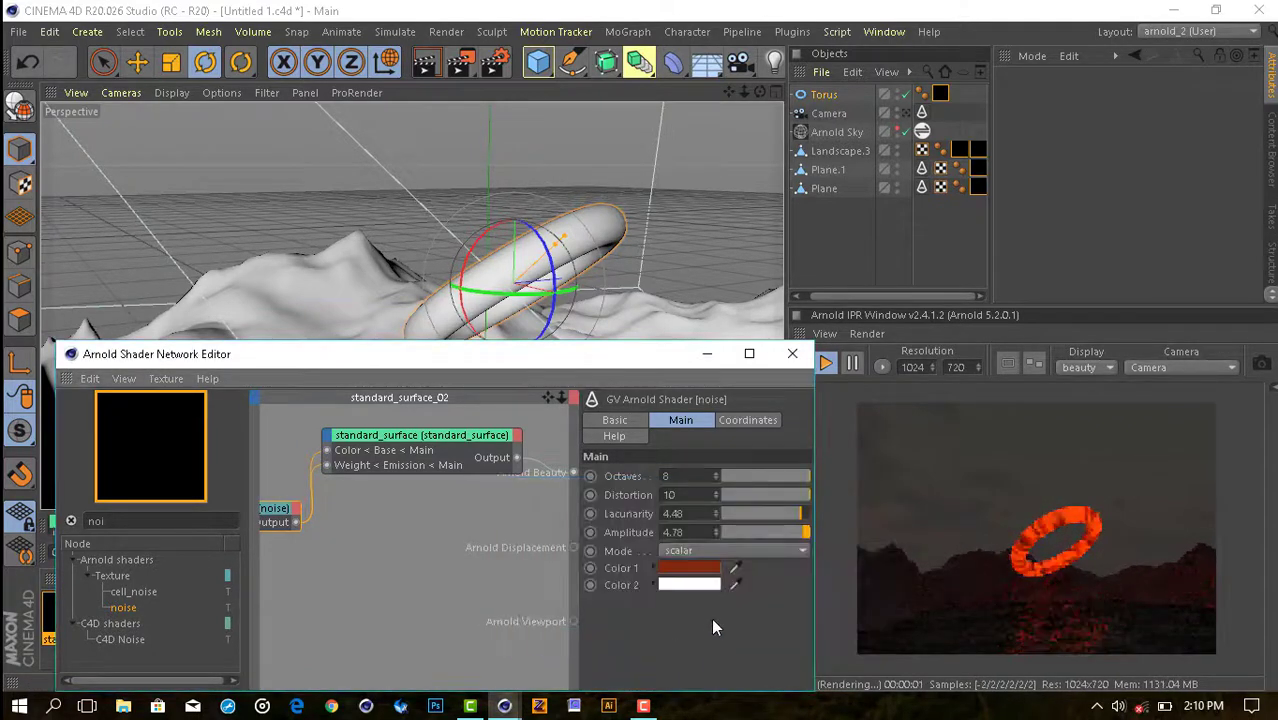
click(690, 568)
click(697, 632)
click(748, 420)
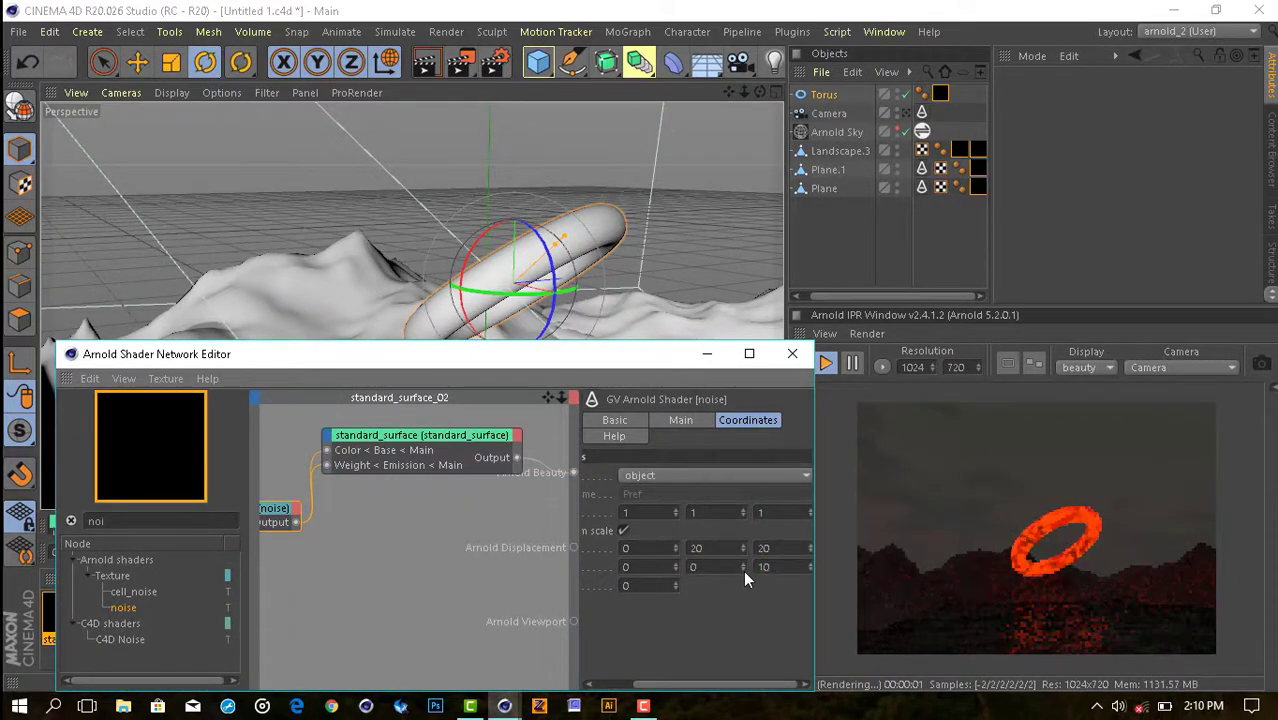
Rotate the Arnold Sky to a 31.667° heading.
click(793, 357)
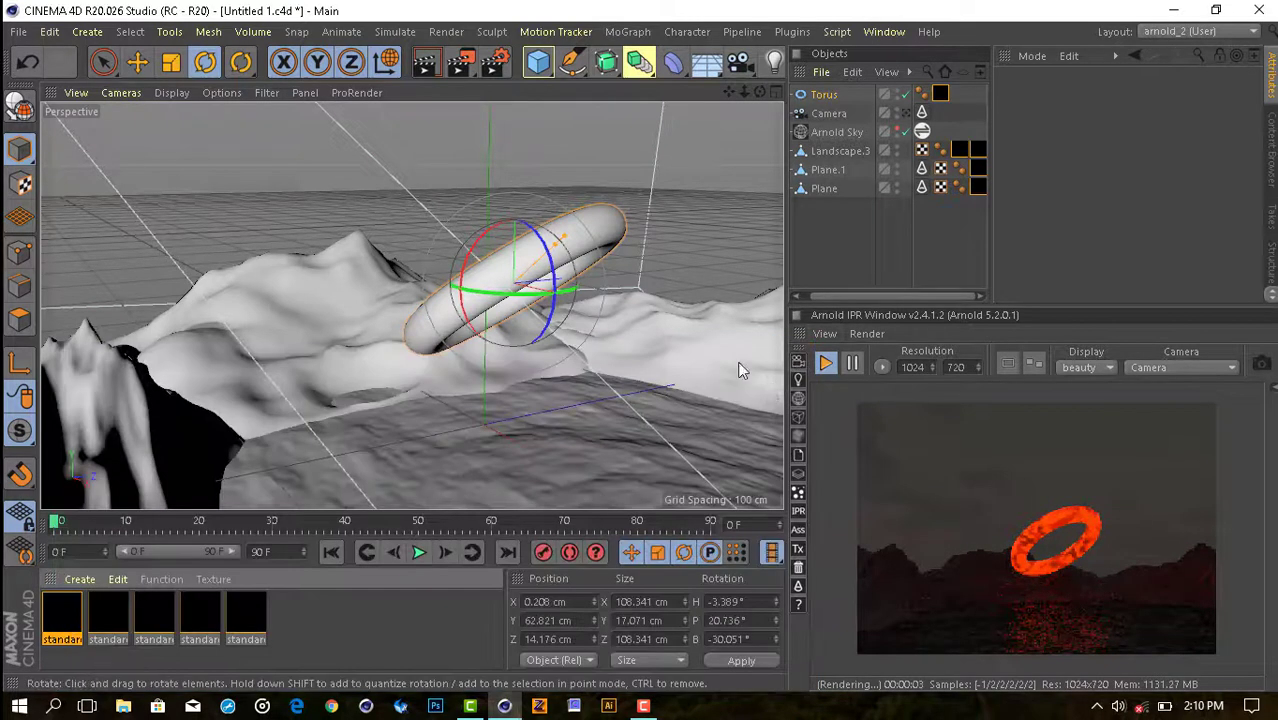
click(822, 132)
drag(488, 422, 505, 455)
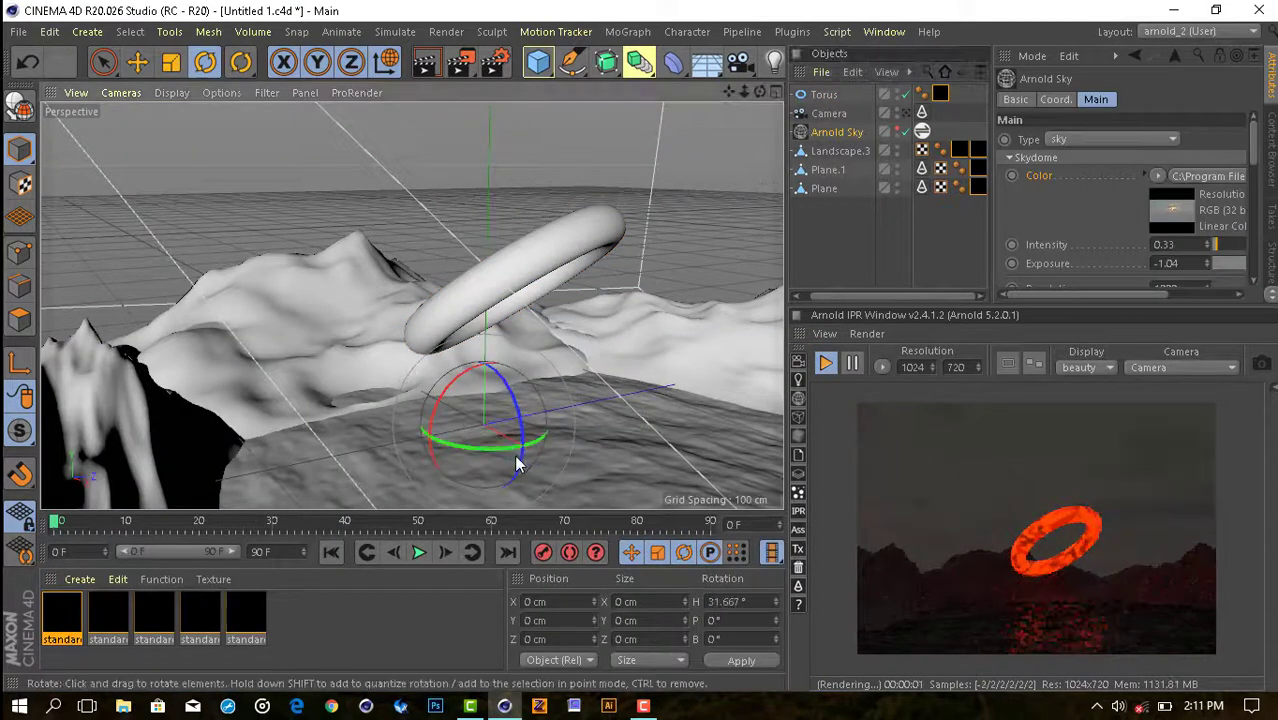
Add an Arnold disk light and paste the Torus's coordinates onto it.
click(798, 401)
click(915, 407)
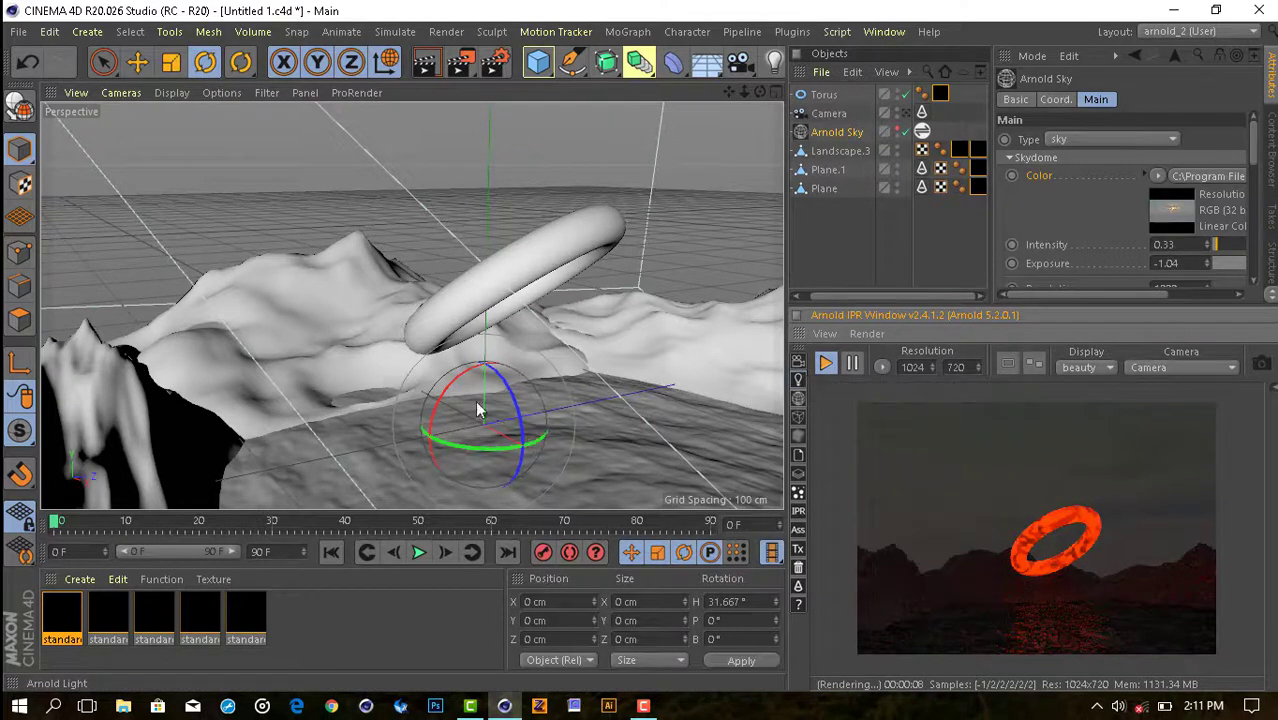
click(447, 428)
click(487, 424)
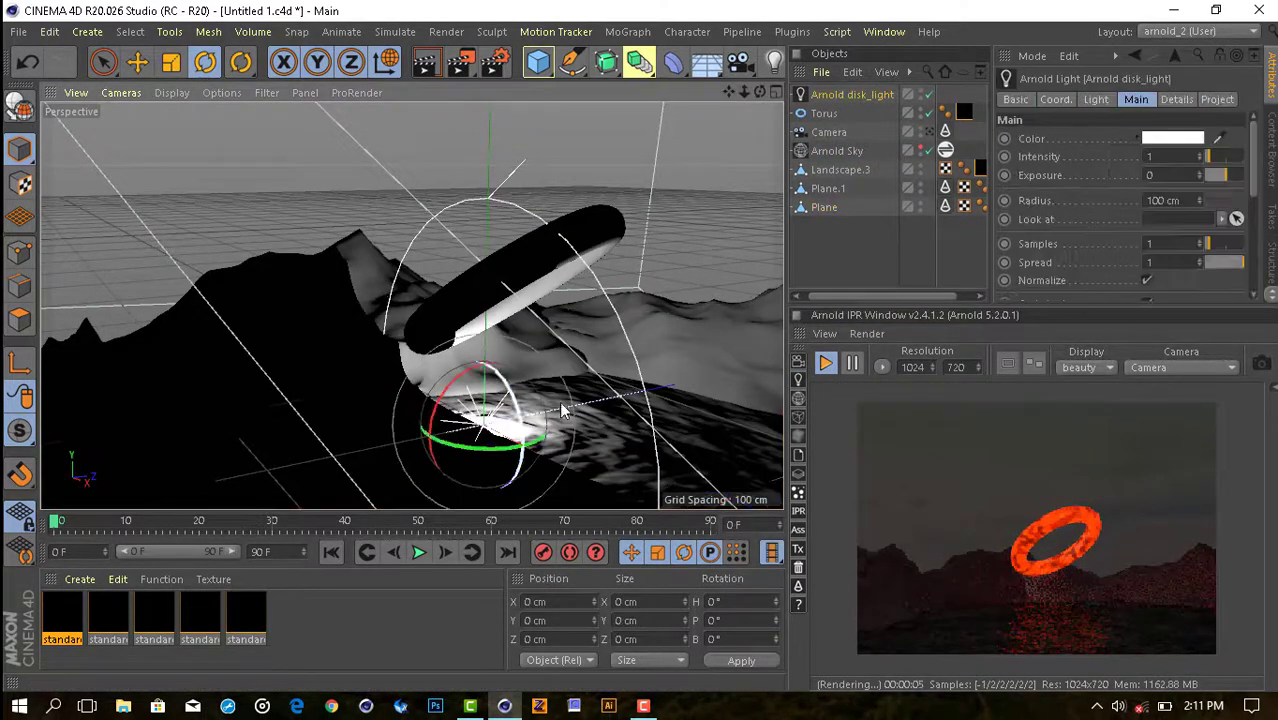
click(505, 300)
click(1055, 99)
right_click(1022, 145)
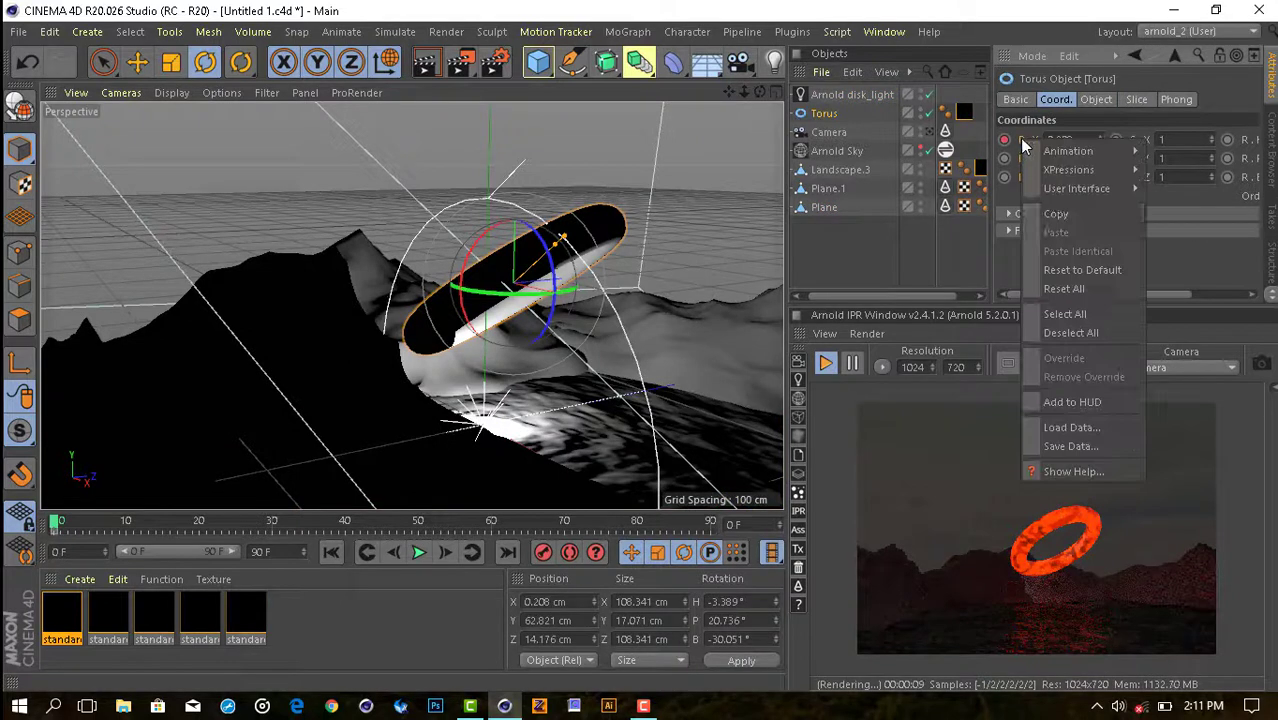
click(1066, 332)
click(852, 94)
right_click(1036, 145)
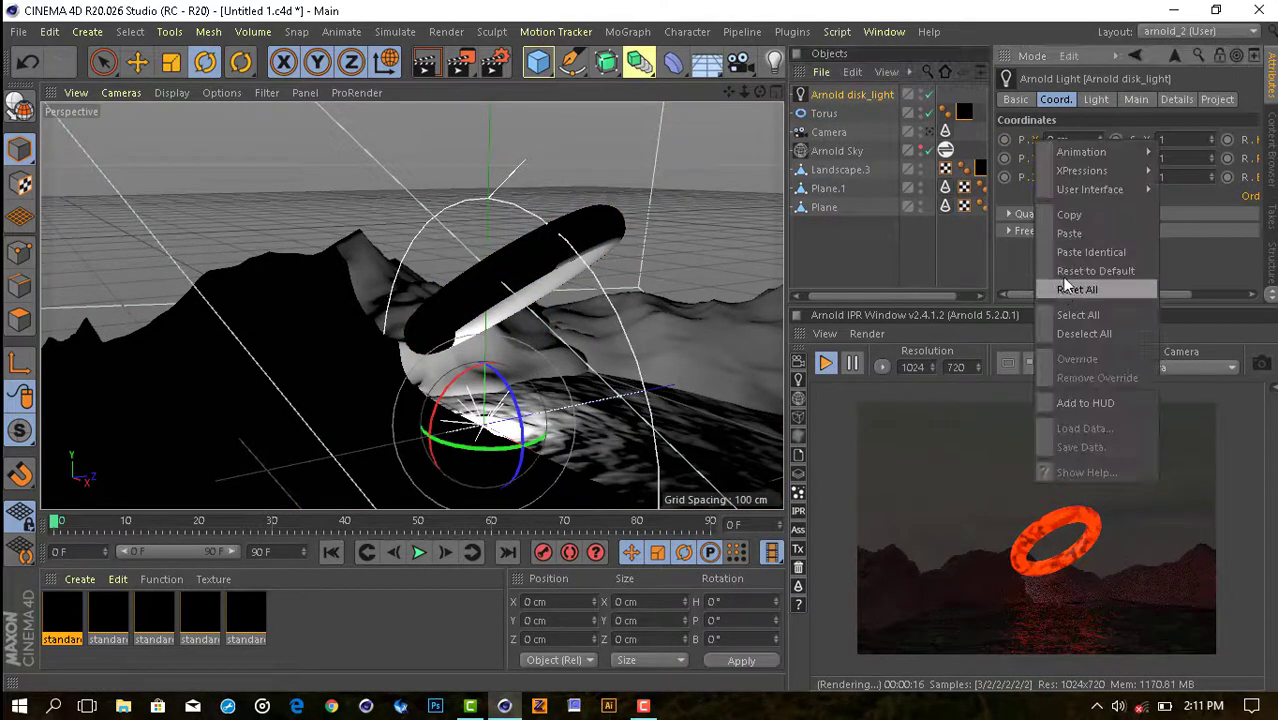
click(1078, 252)
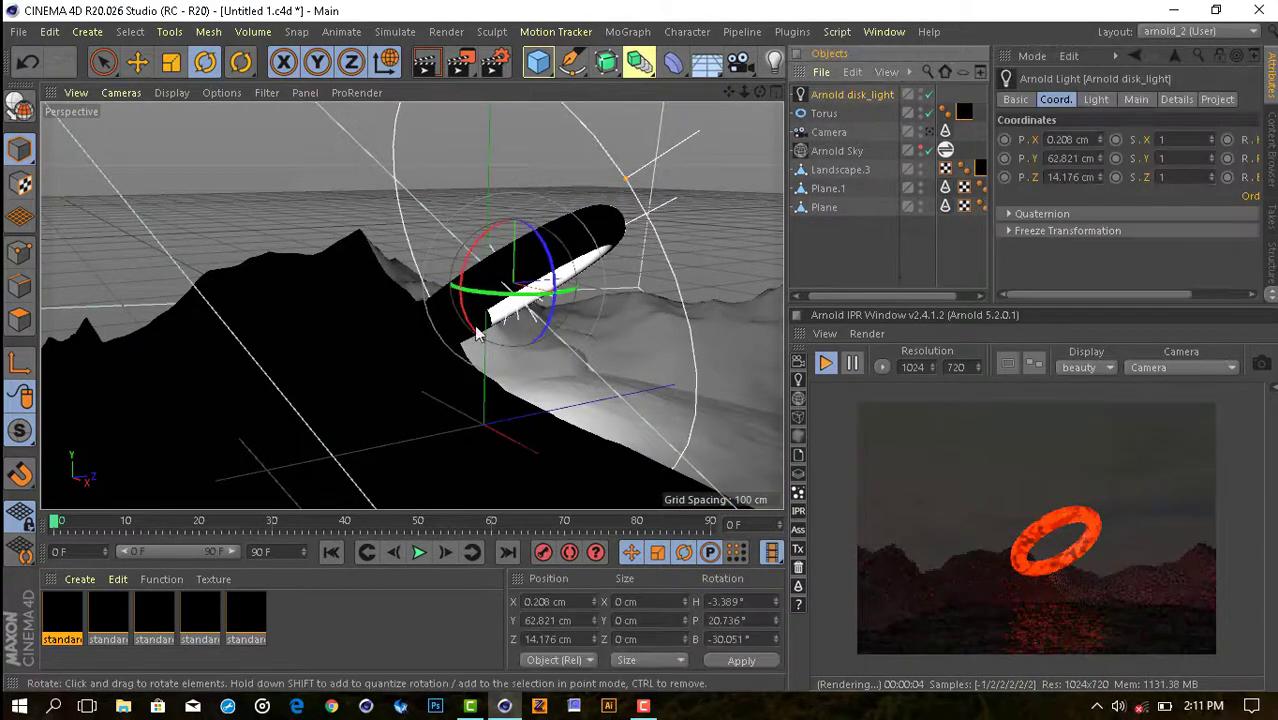
Rotate the disk light to face through the ring and shrink it to fit inside.
mouse_move(464, 277)
mouse_down()
mouse_move(517, 199)
mouse_move(560, 240)
mouse_move(445, 237)
mouse_up()
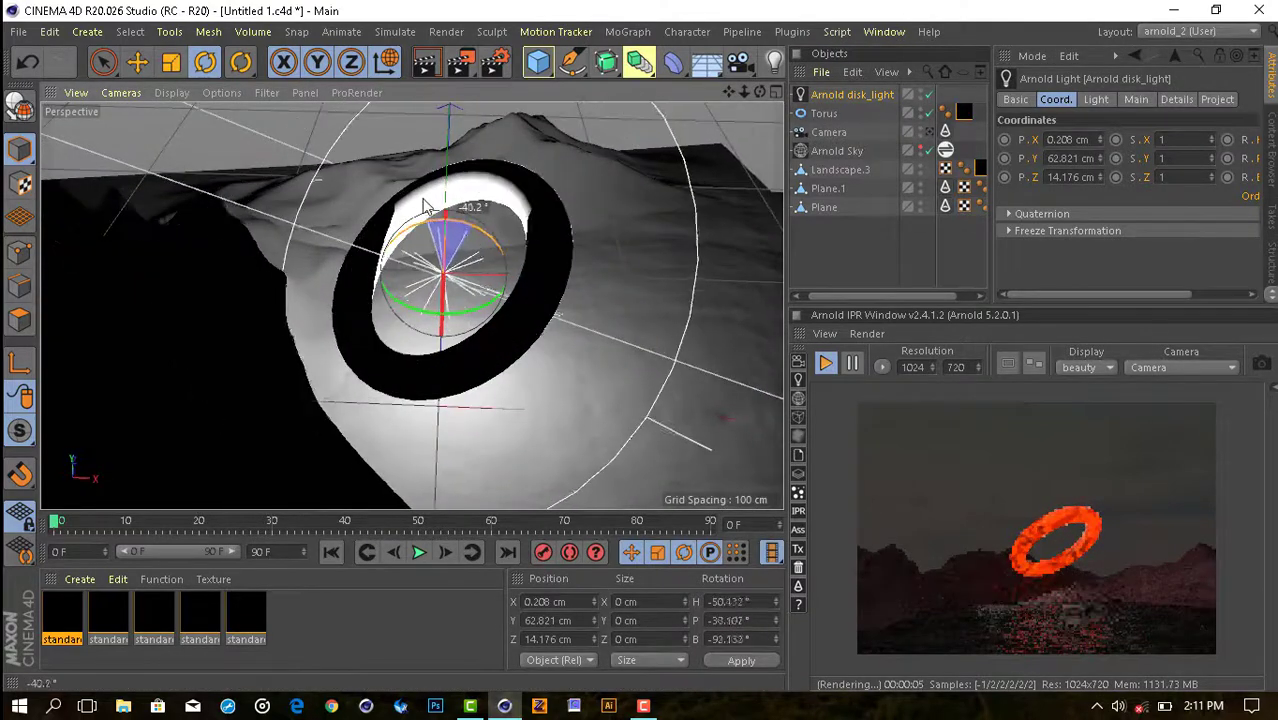
key(t)
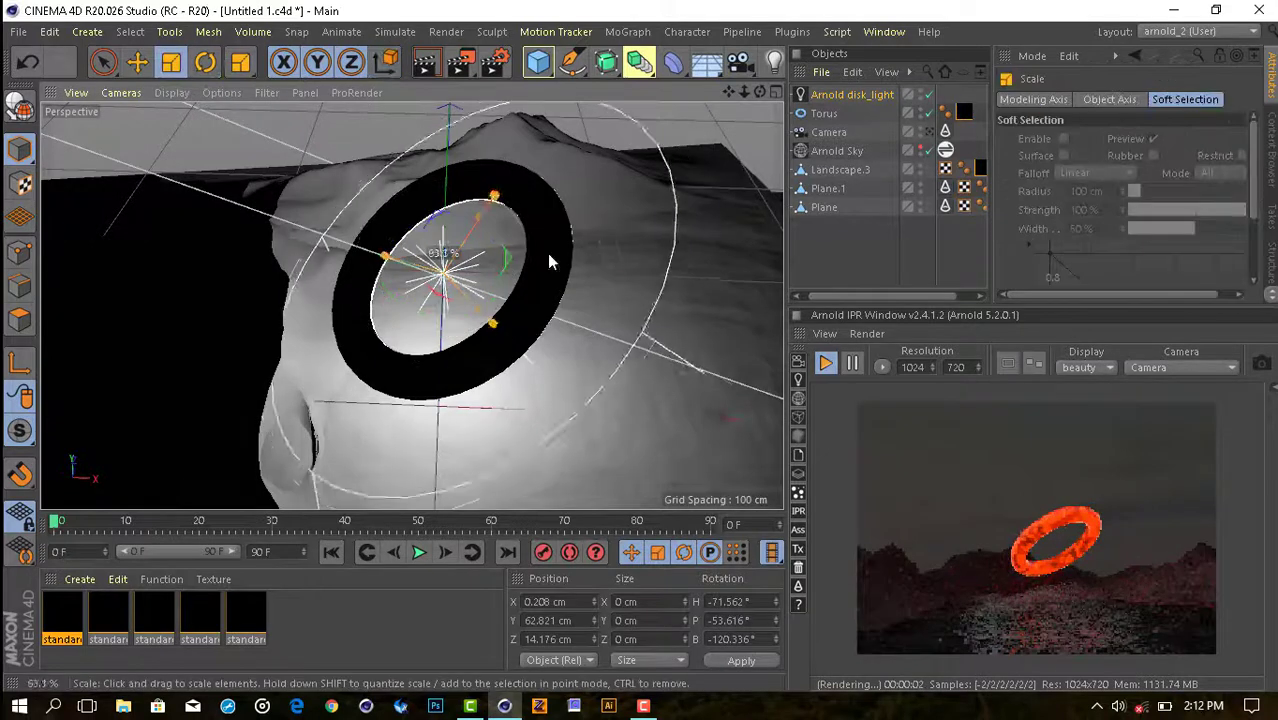
drag(550, 262, 90, 320)
Set the disk light's colour to orange and open Render Settings.
click(852, 94)
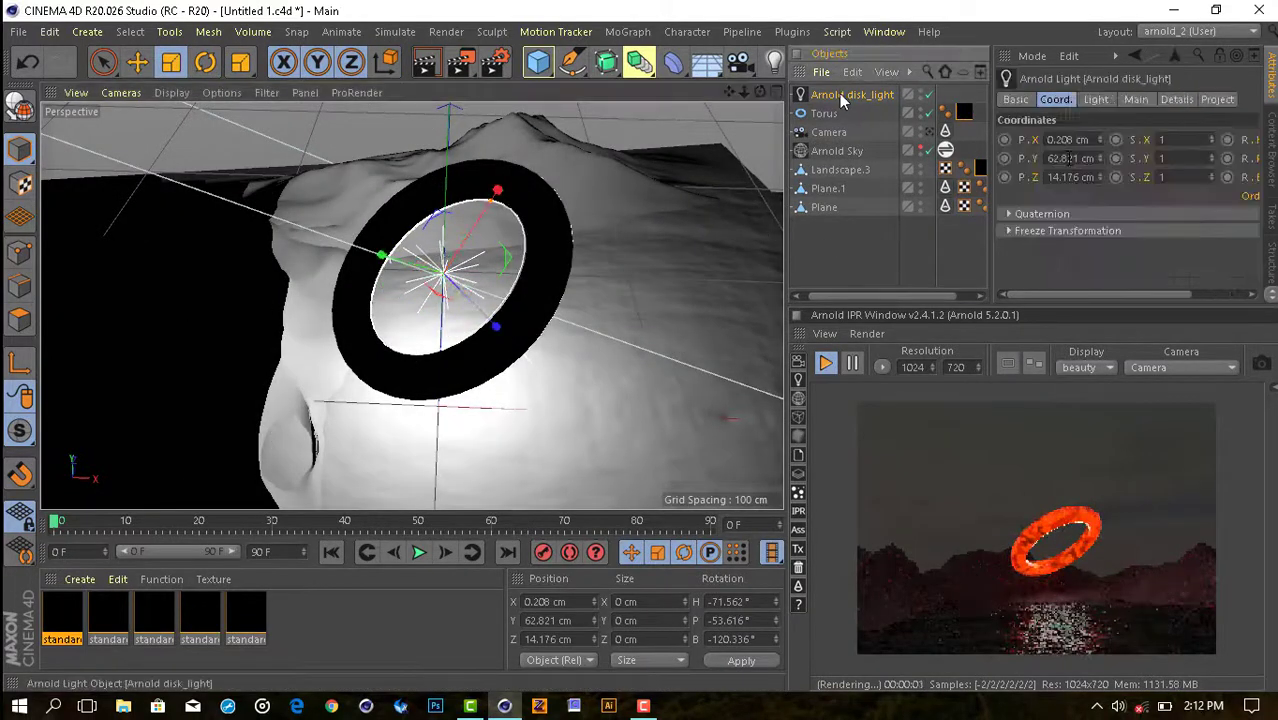
click(1096, 99)
click(1136, 99)
click(1172, 138)
click(999, 137)
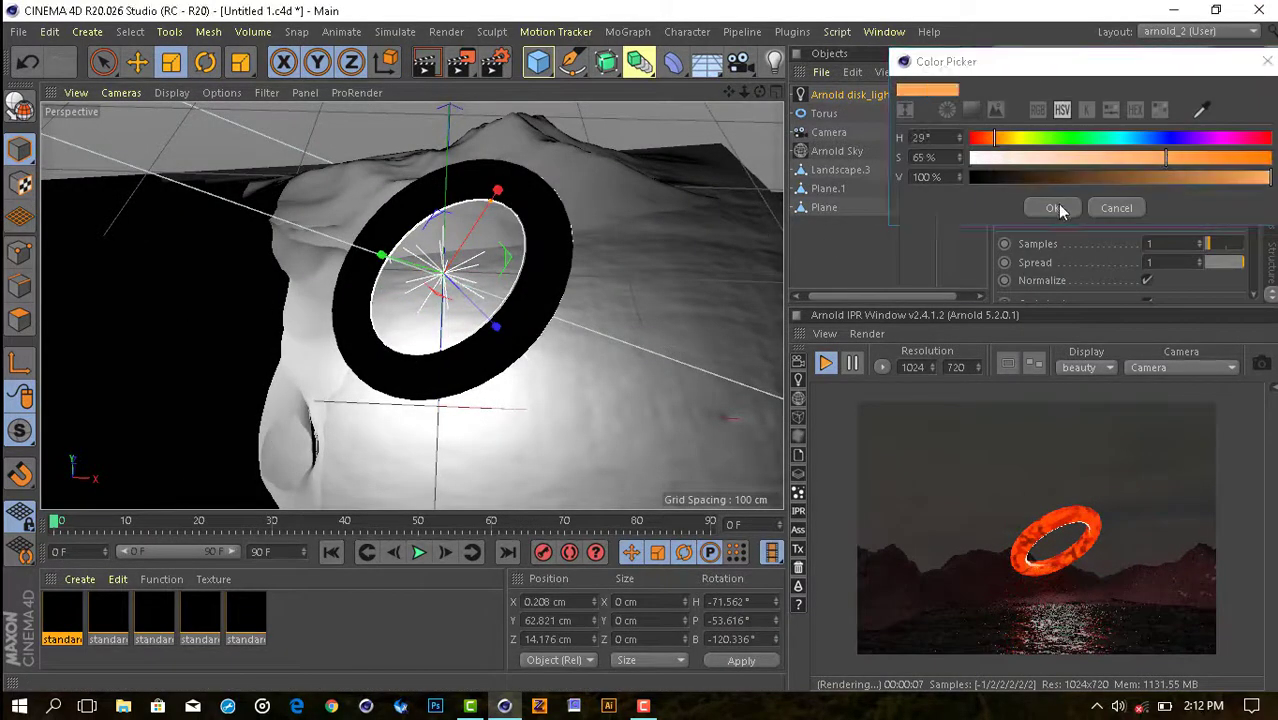
click(1050, 205)
key(ctrl+b)
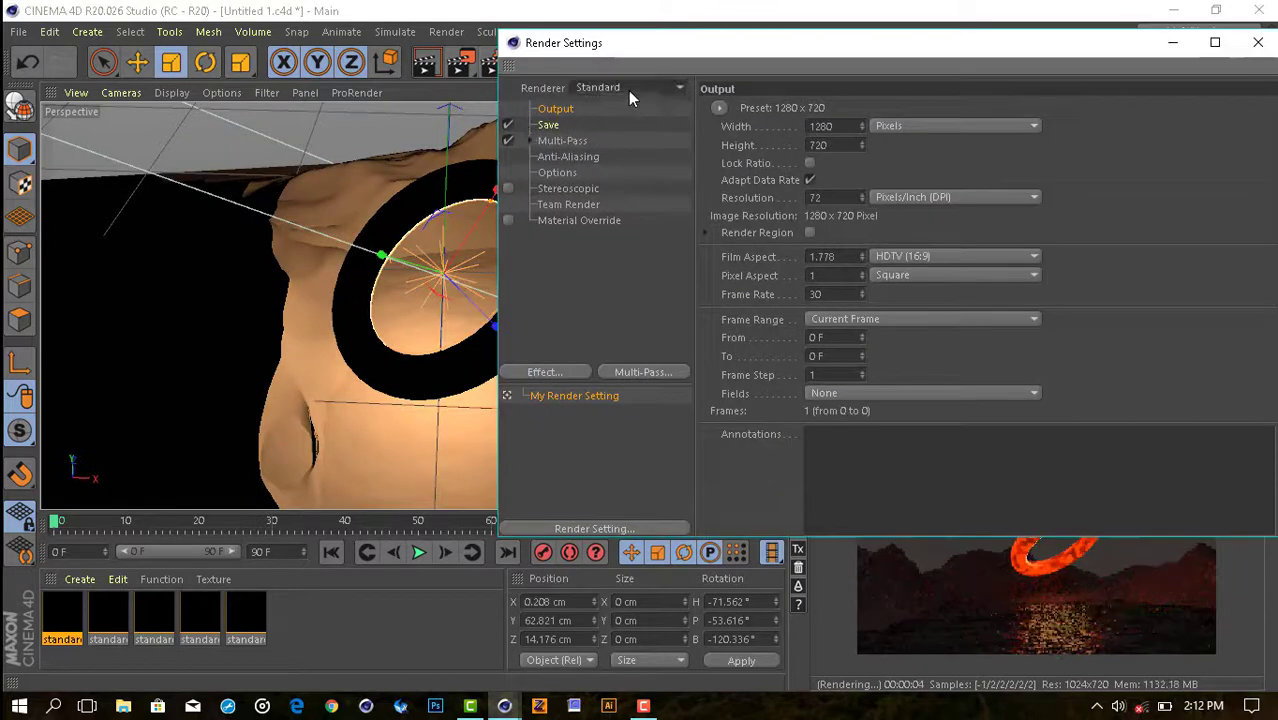
Switch the renderer to Arnold with a low light threshold of 0.5.
click(628, 90)
click(580, 137)
click(565, 140)
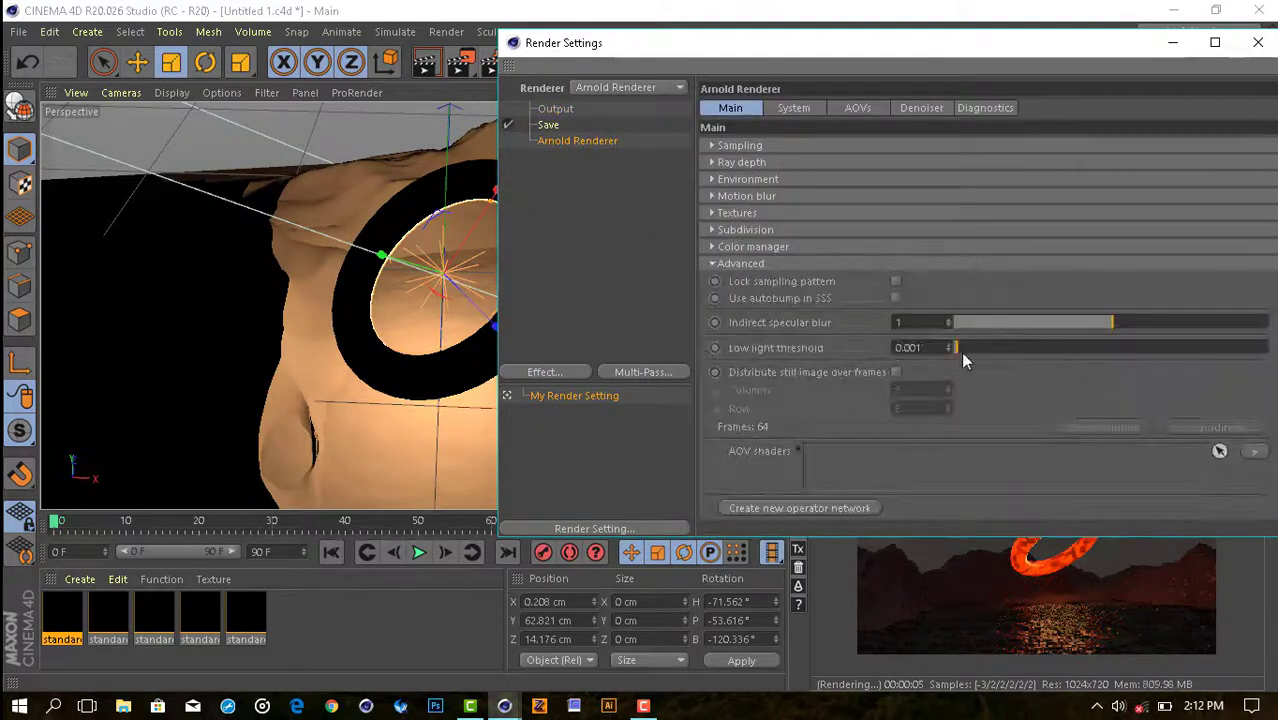
key(Return)
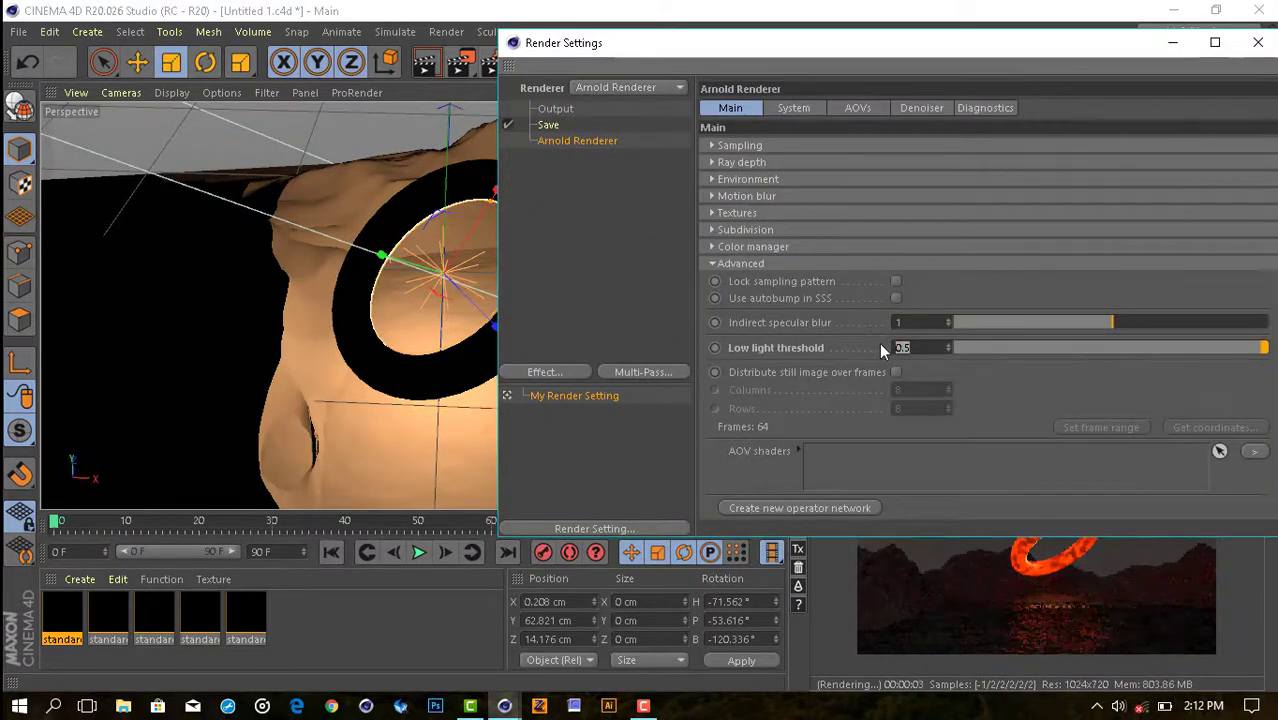
Add an atmosphere_volume to the Environment's Atmosphere slot.
drag(922, 50, 512, 55)
click(345, 267)
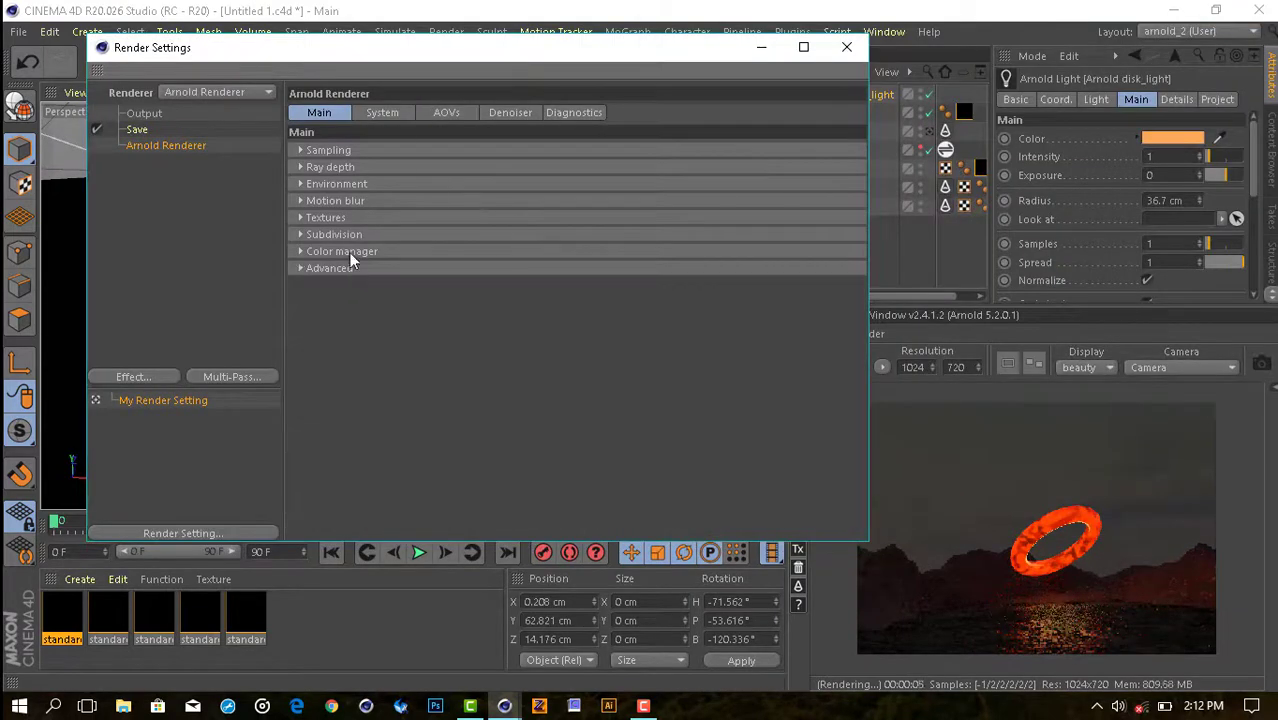
click(336, 184)
click(840, 215)
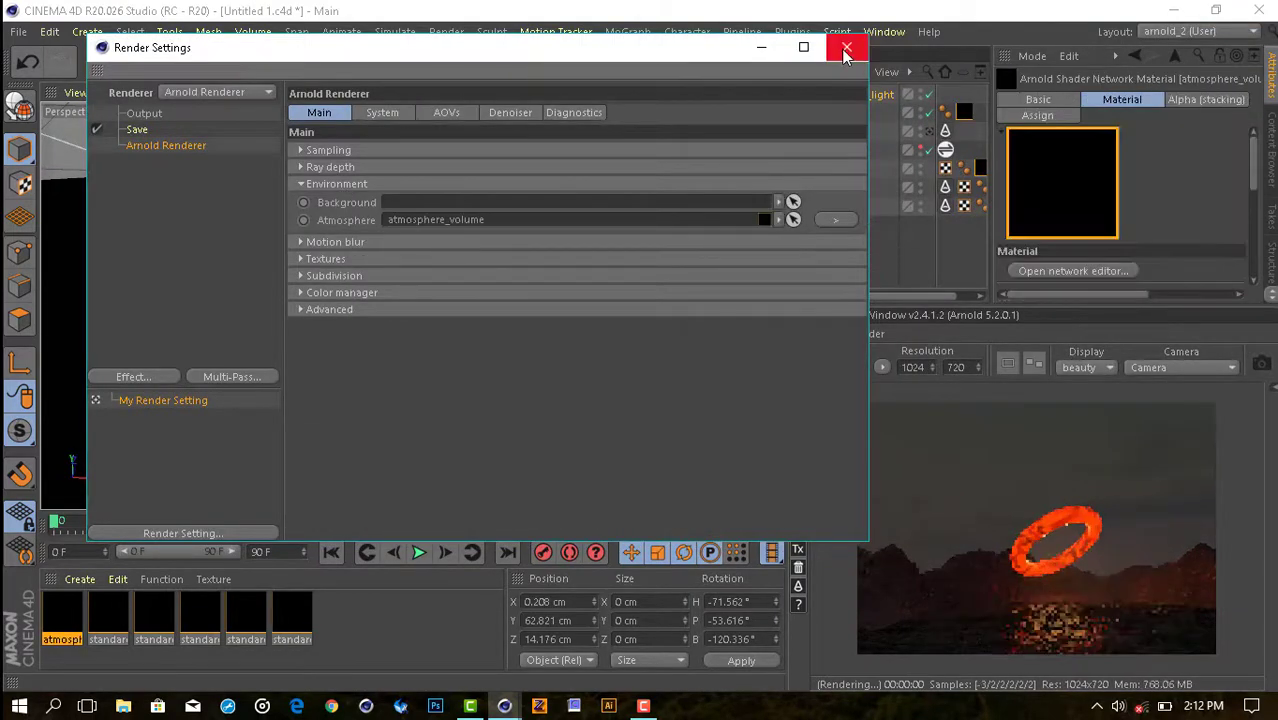
click(847, 47)
Try a cyan colour on the disk light and move it slightly lower.
click(852, 94)
click(1172, 138)
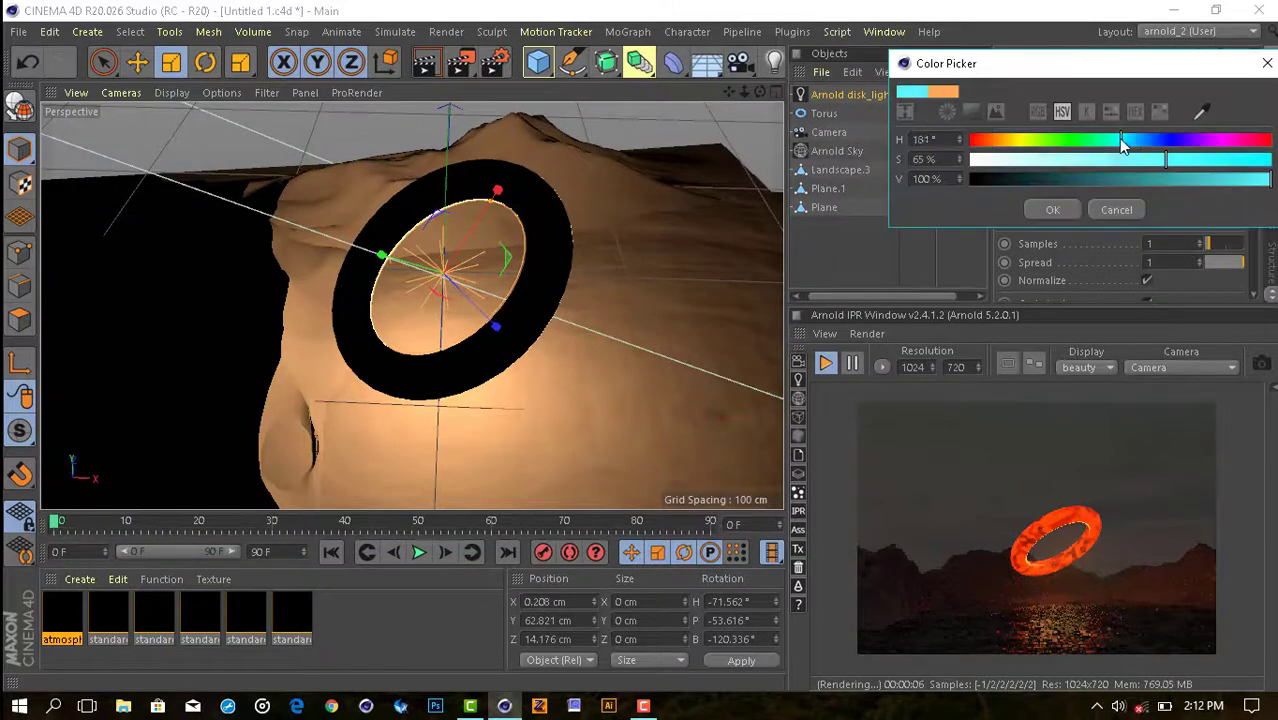
click(1118, 138)
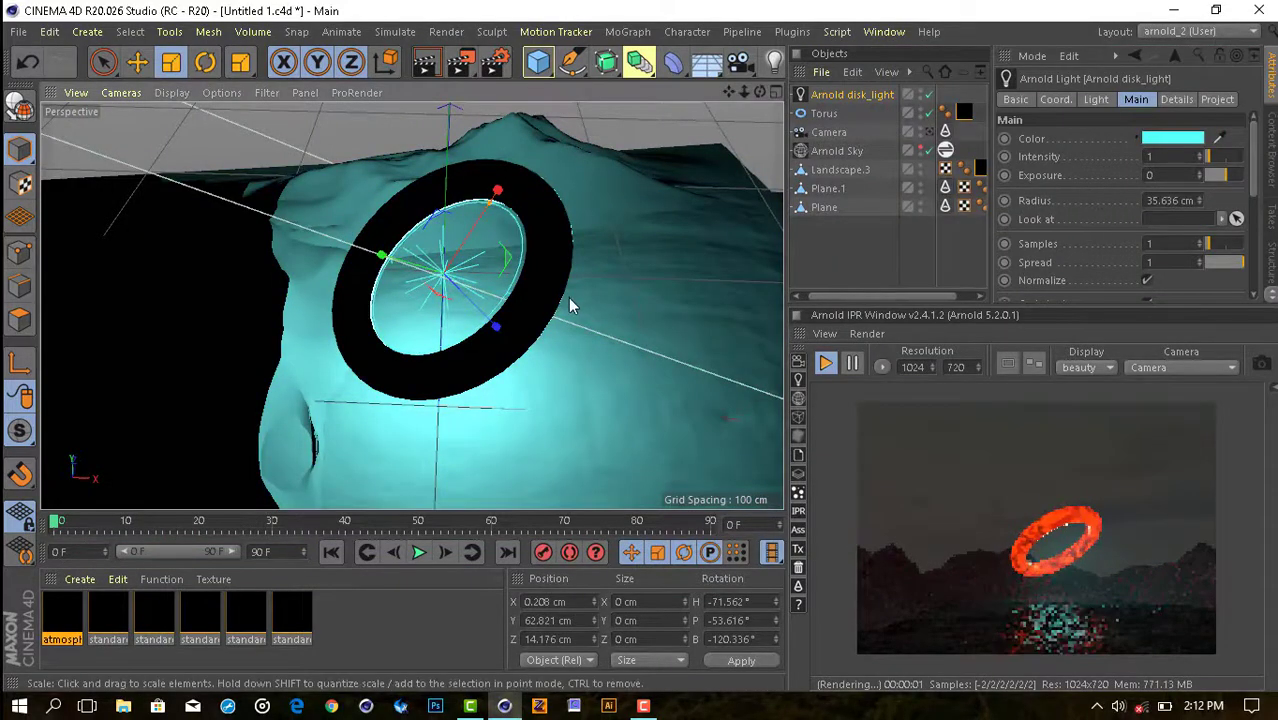
key(e)
mouse_move(410, 275)
mouse_down()
mouse_move(422, 296)
mouse_move(410, 233)
mouse_move(413, 252)
mouse_up()
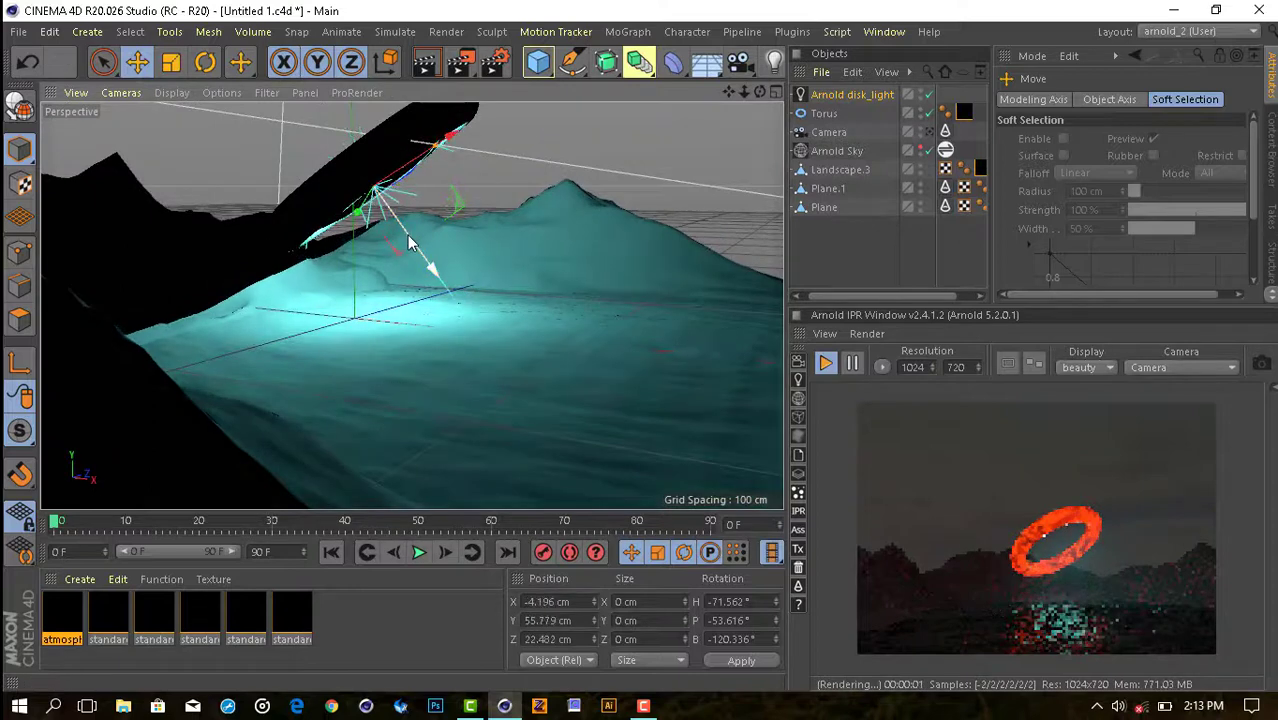
Set the disk light back to a saturated orange.
click(855, 97)
click(1124, 190)
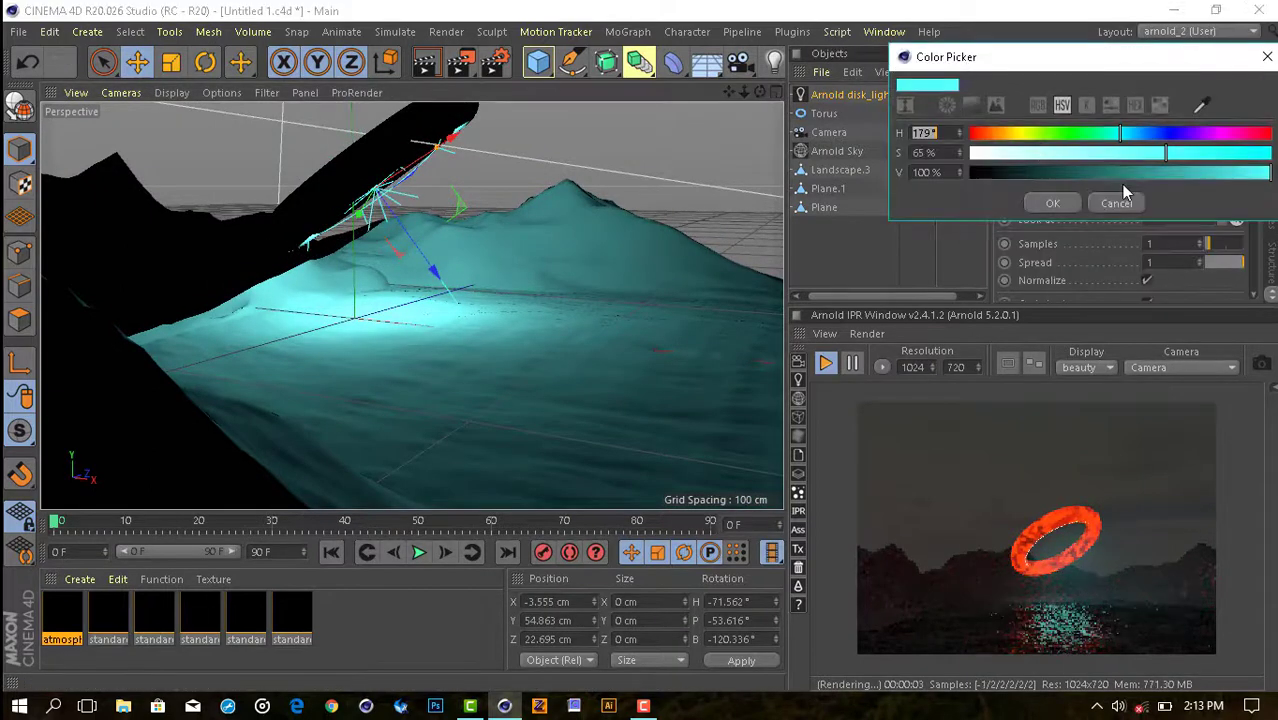
click(1188, 150)
click(1053, 203)
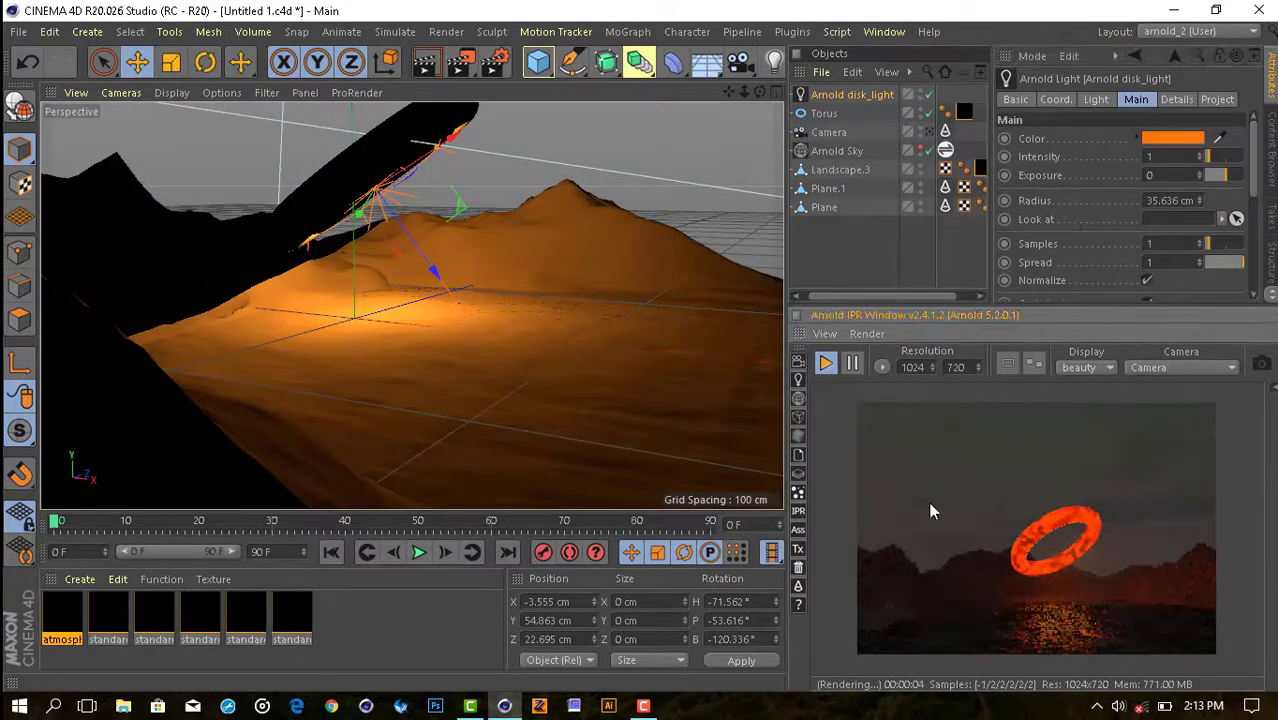
click(824, 113)
Make the torus editable and loop-select alternating polygon bands around the ring.
key(c)
key(o)
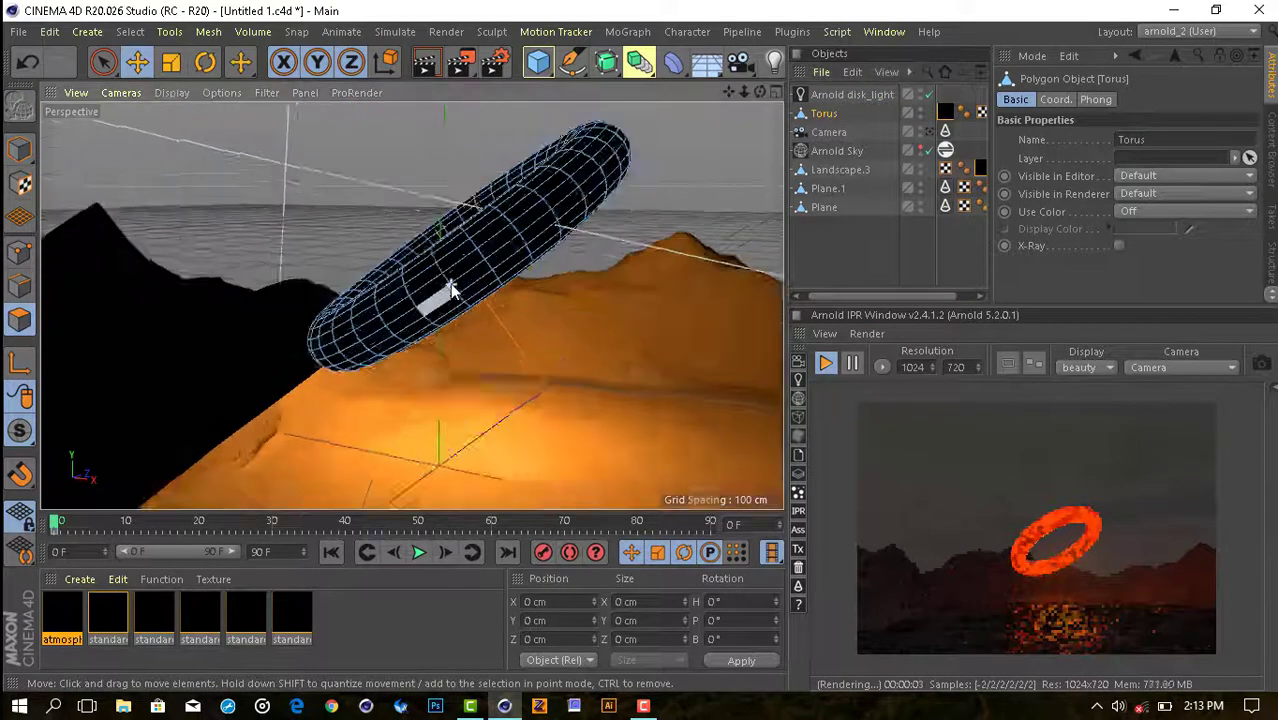
key(u)
key(l)
click(428, 343)
shift+click(600, 290)
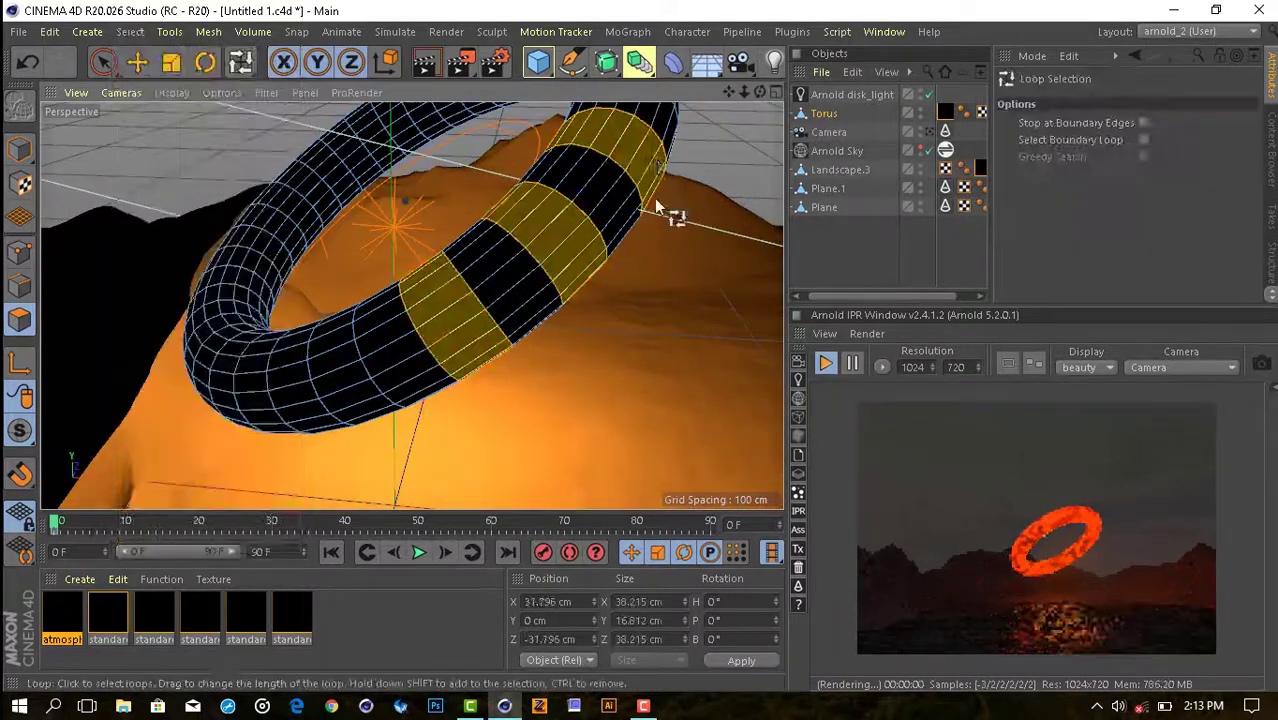
mouse_move(671, 214)
alt+mouse_down()
mouse_move(400, 350)
mouse_move(485, 243)
alt+mouse_up()
alt+drag(493, 152, 448, 137)
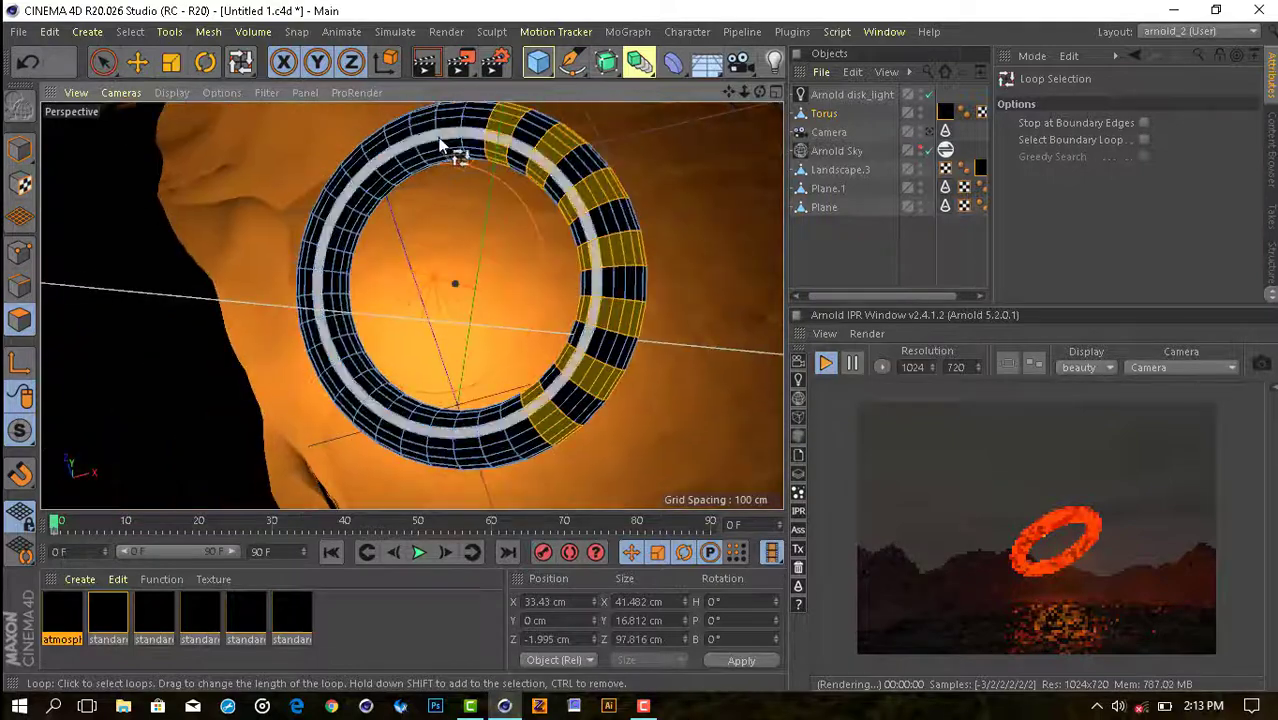
shift+drag(375, 187, 335, 268)
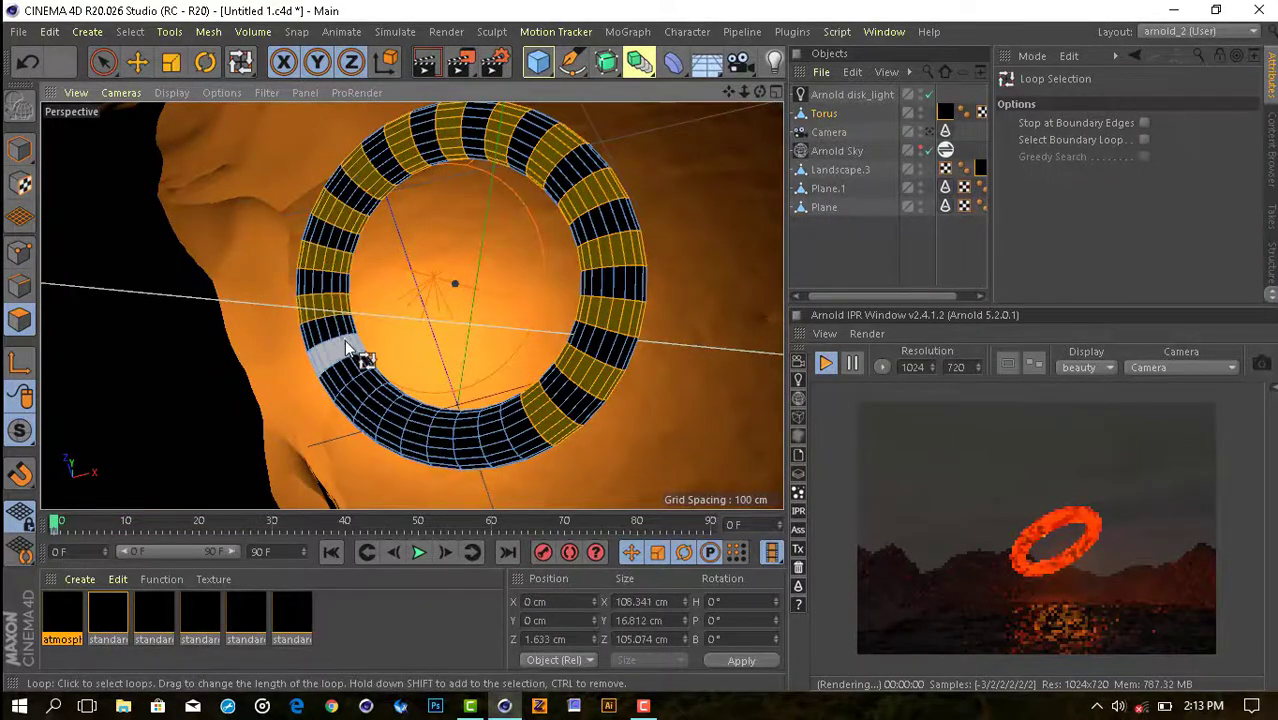
shift+drag(345, 348, 503, 430)
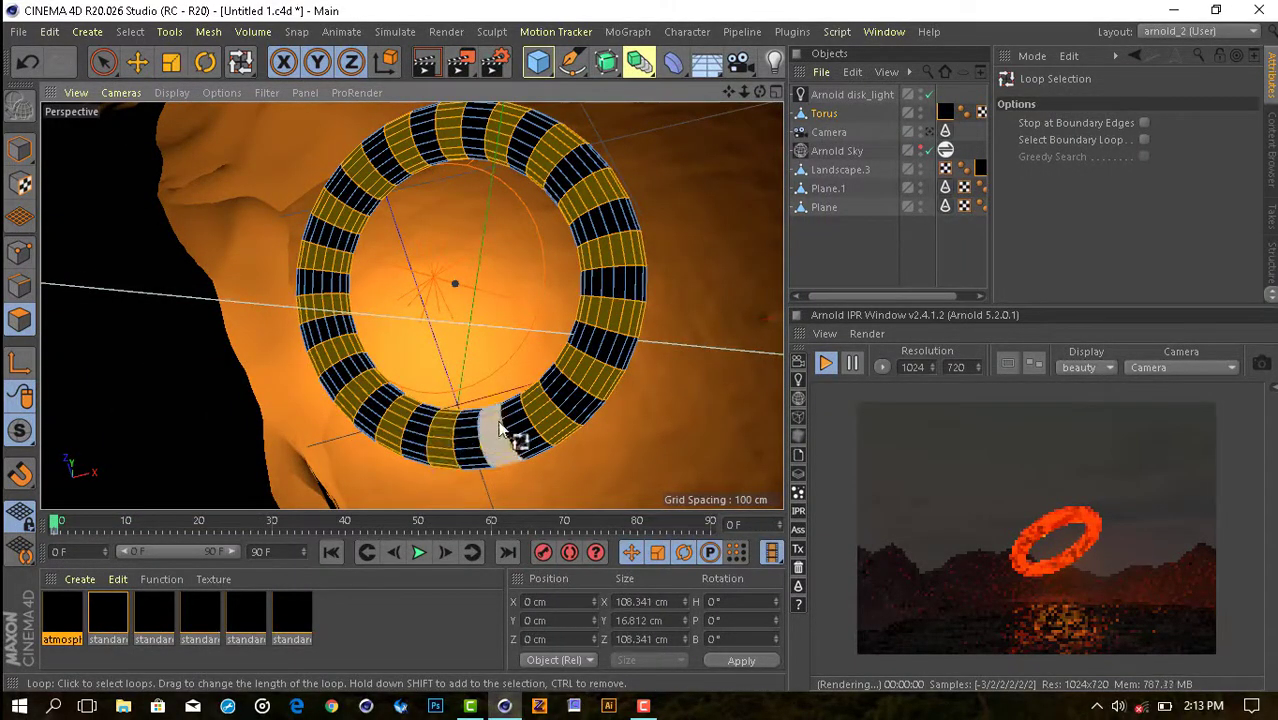
scroll(503, 430, up, 3)
Shrink the selected bands and Extrude Inner them to a -4.3 cm offset.
key(t)
drag(656, 433, 628, 422)
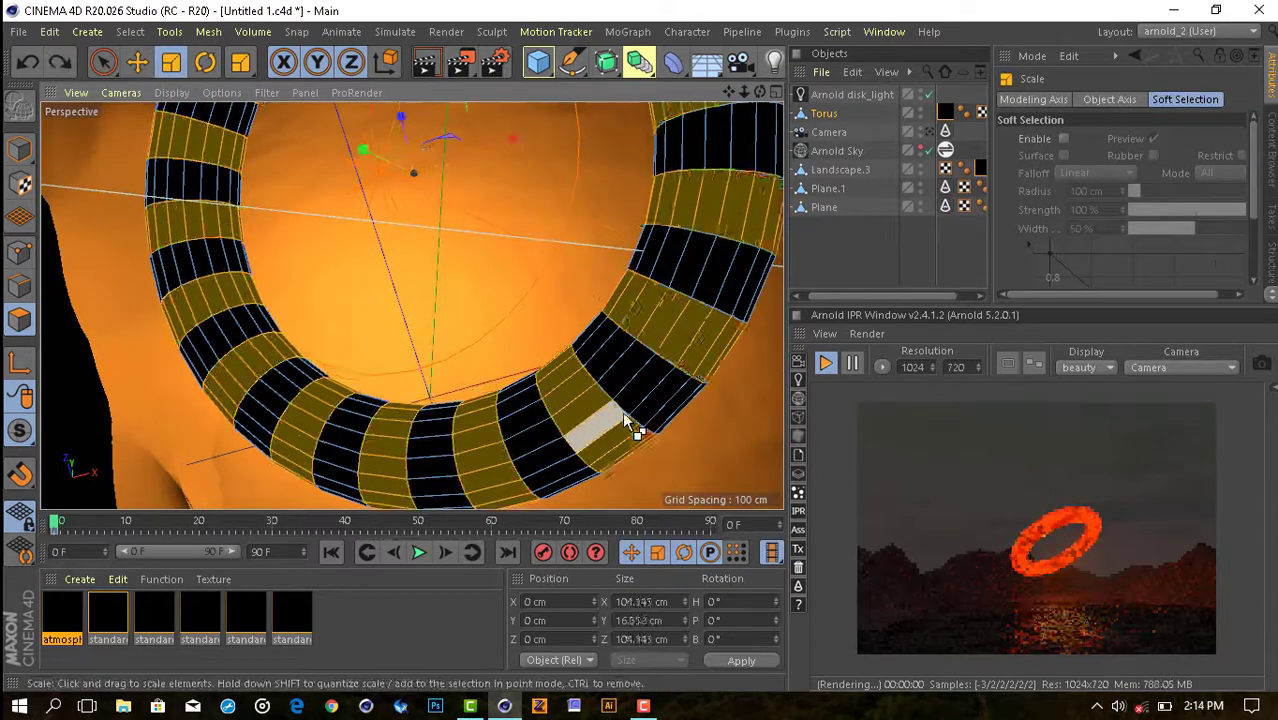
right_click(630, 425)
click(645, 410)
drag(617, 433, 548, 388)
Inspect the atmosphere and fourth materials' shader networks, then close the editor.
double_click(255, 622)
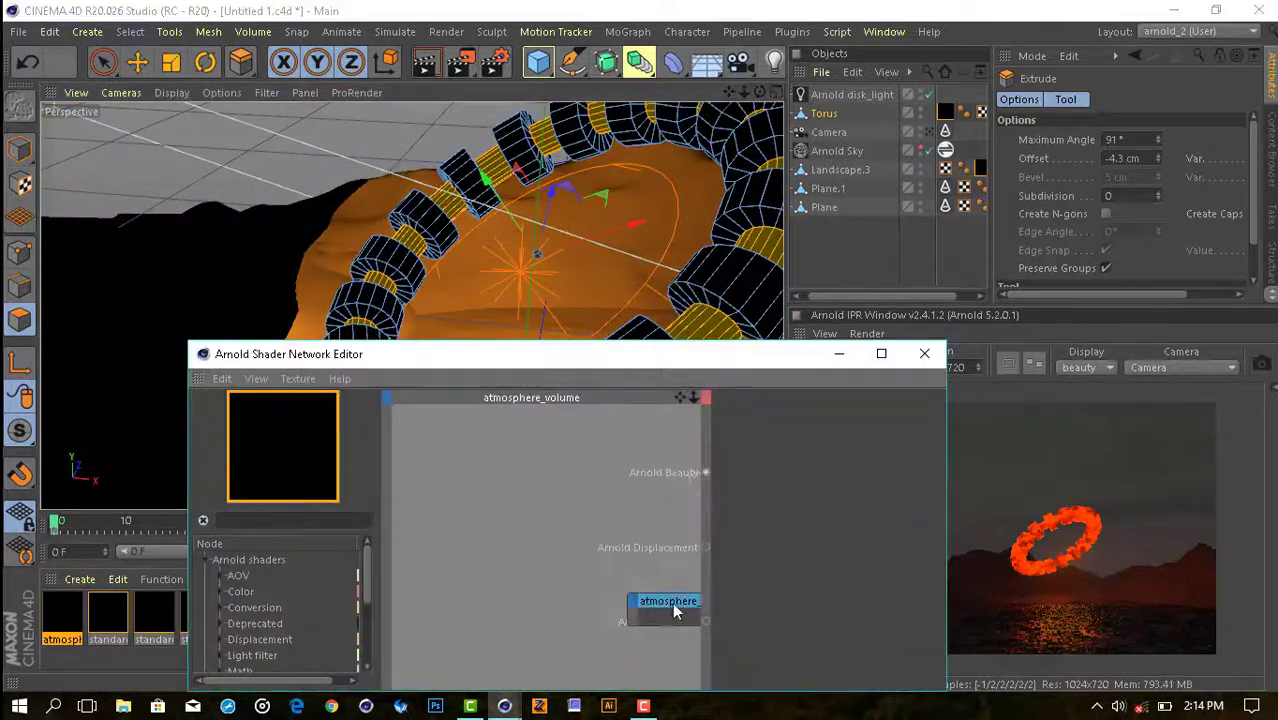
click(675, 607)
drag(500, 354, 663, 276)
click(176, 614)
click(220, 617)
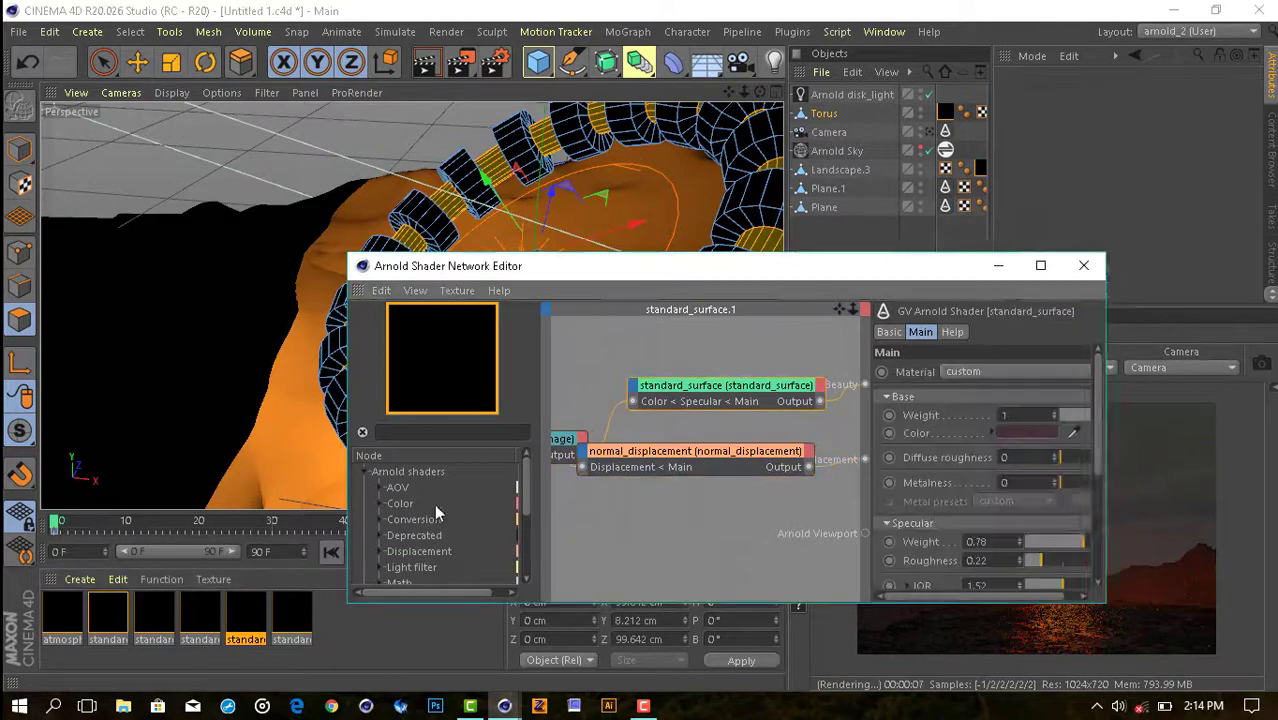
click(1082, 268)
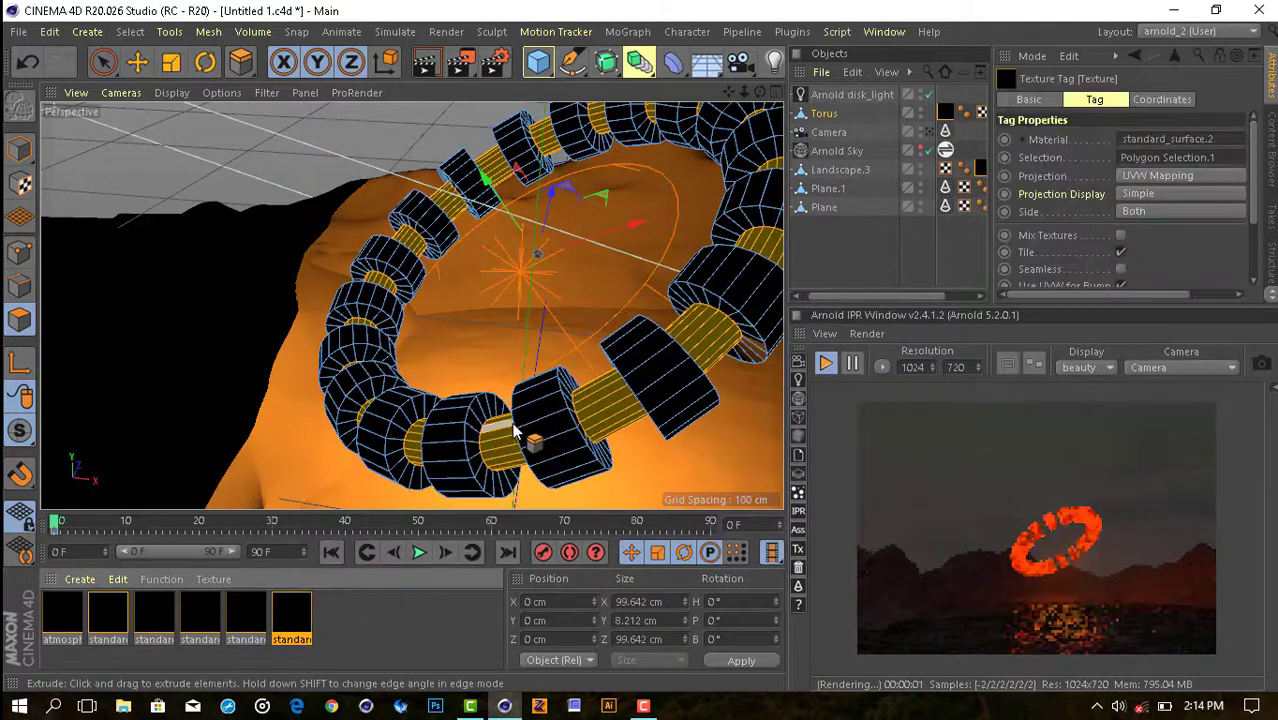
Rotate the torus and disk light together upright toward the camera.
shift+click(466, 270)
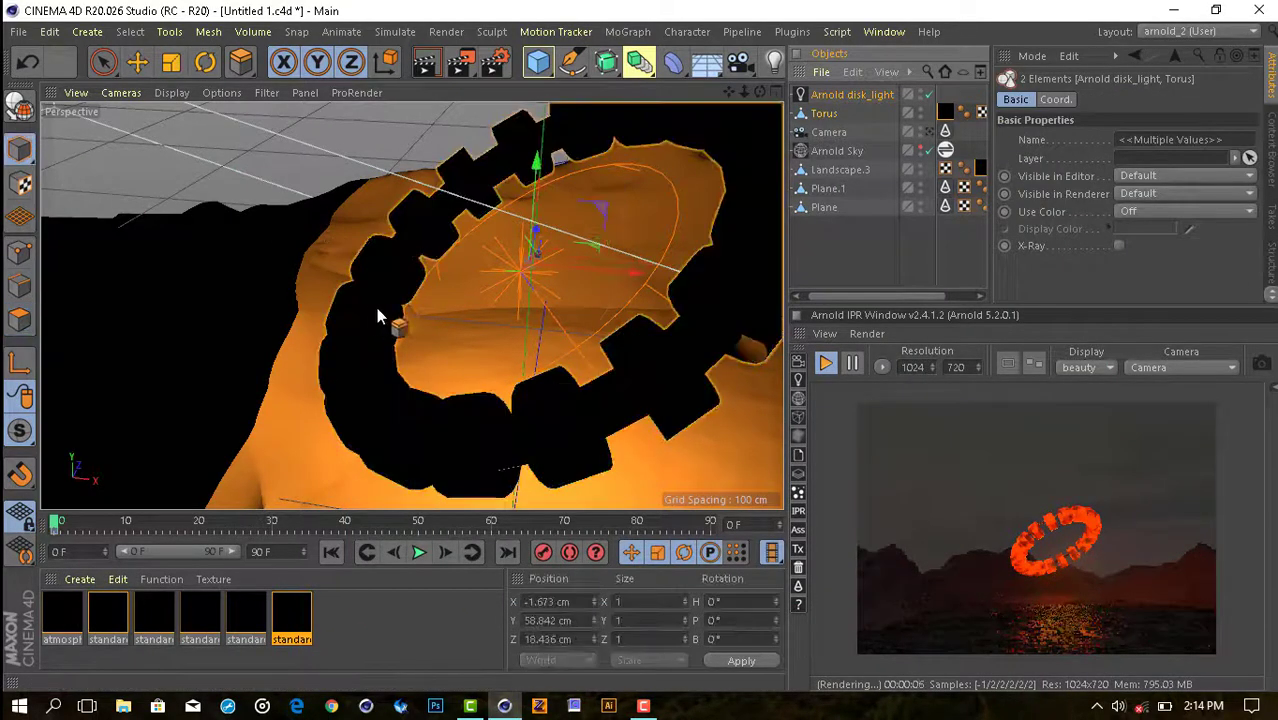
key(r)
mouse_move(530, 268)
mouse_down()
mouse_move(558, 220)
mouse_move(537, 235)
mouse_move(487, 352)
mouse_move(514, 325)
mouse_up()
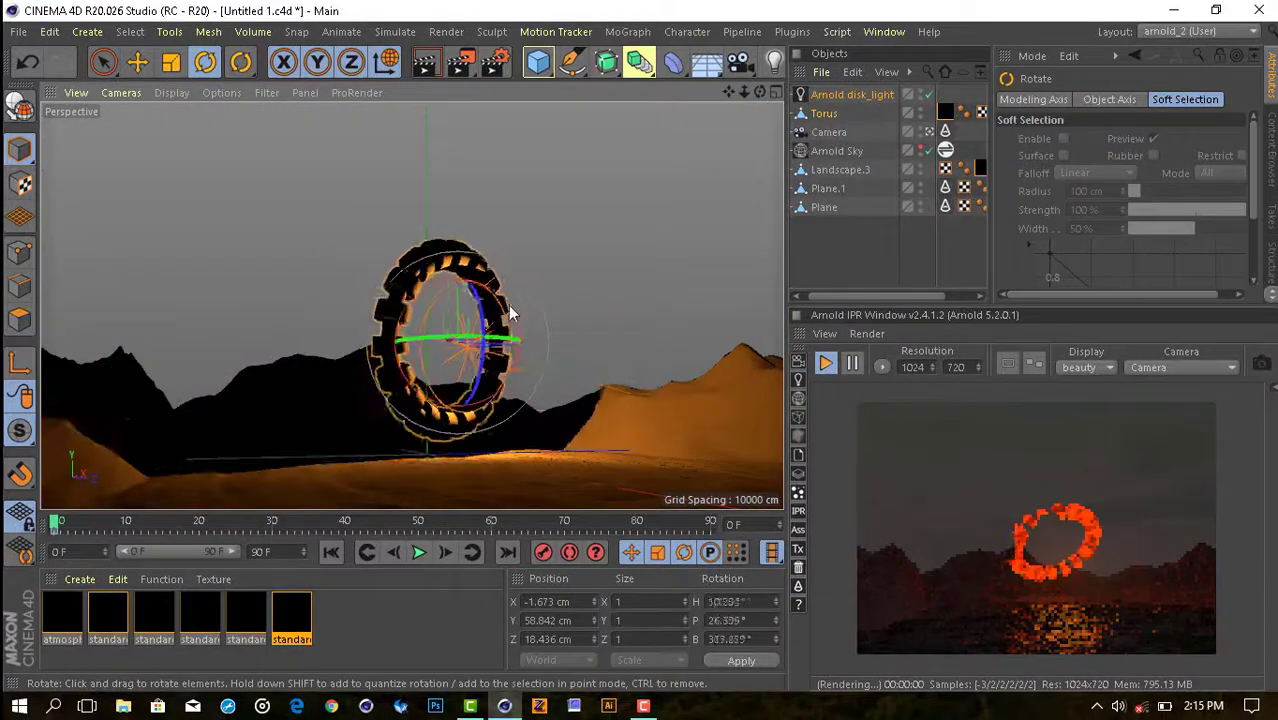
Darken the second material's noise Color 1 to a deeper red.
double_click(108, 612)
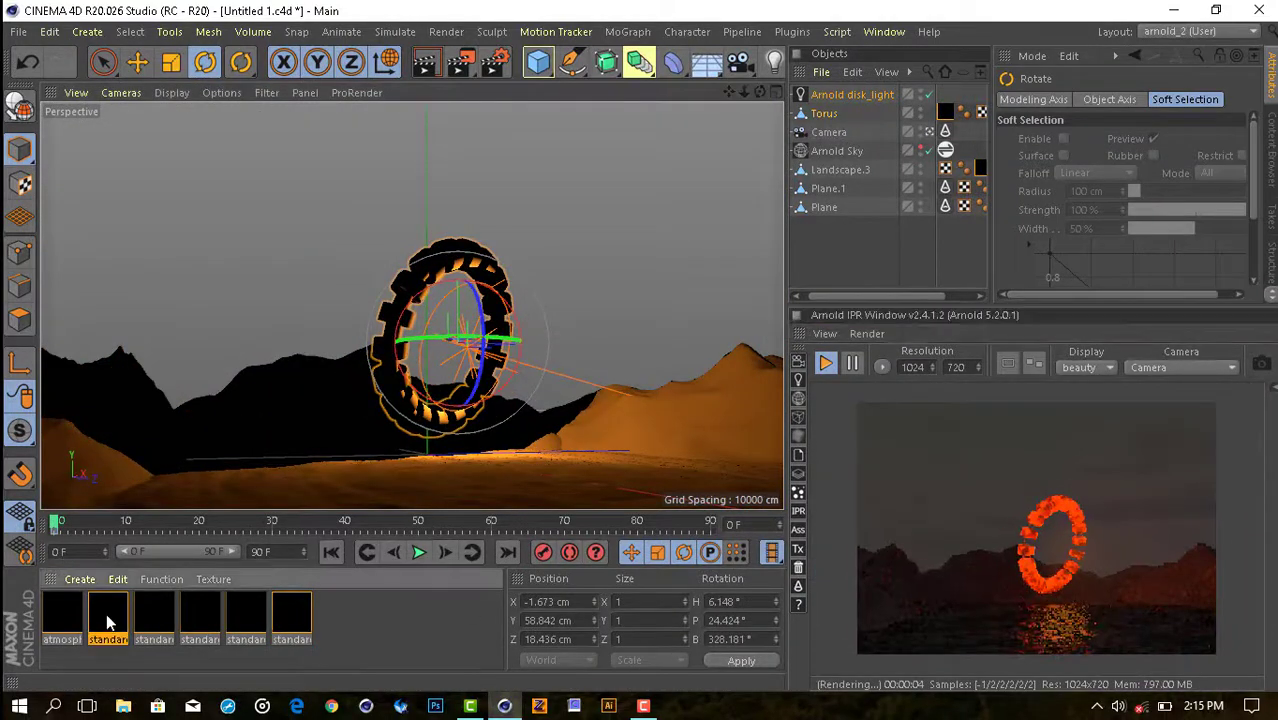
click(729, 567)
click(690, 630)
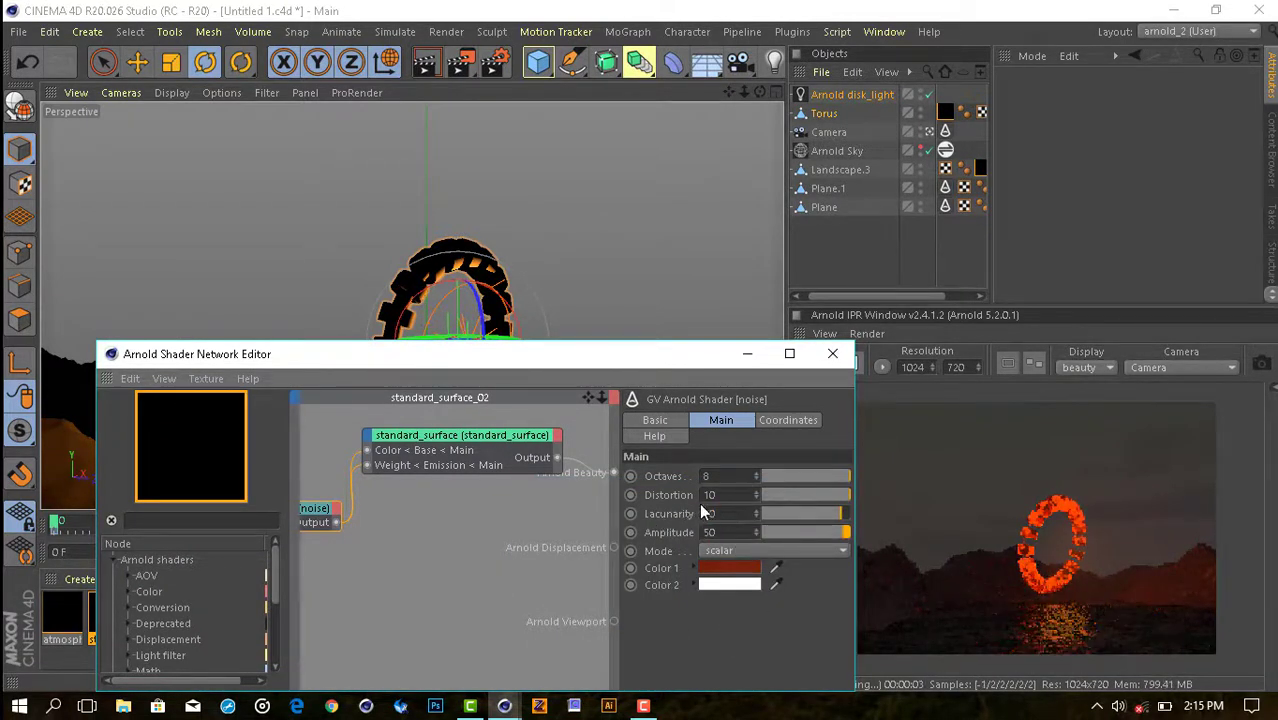
Set noise Distortion to 50 and give standard_surface.3 a cyan emission colour.
key(Return)
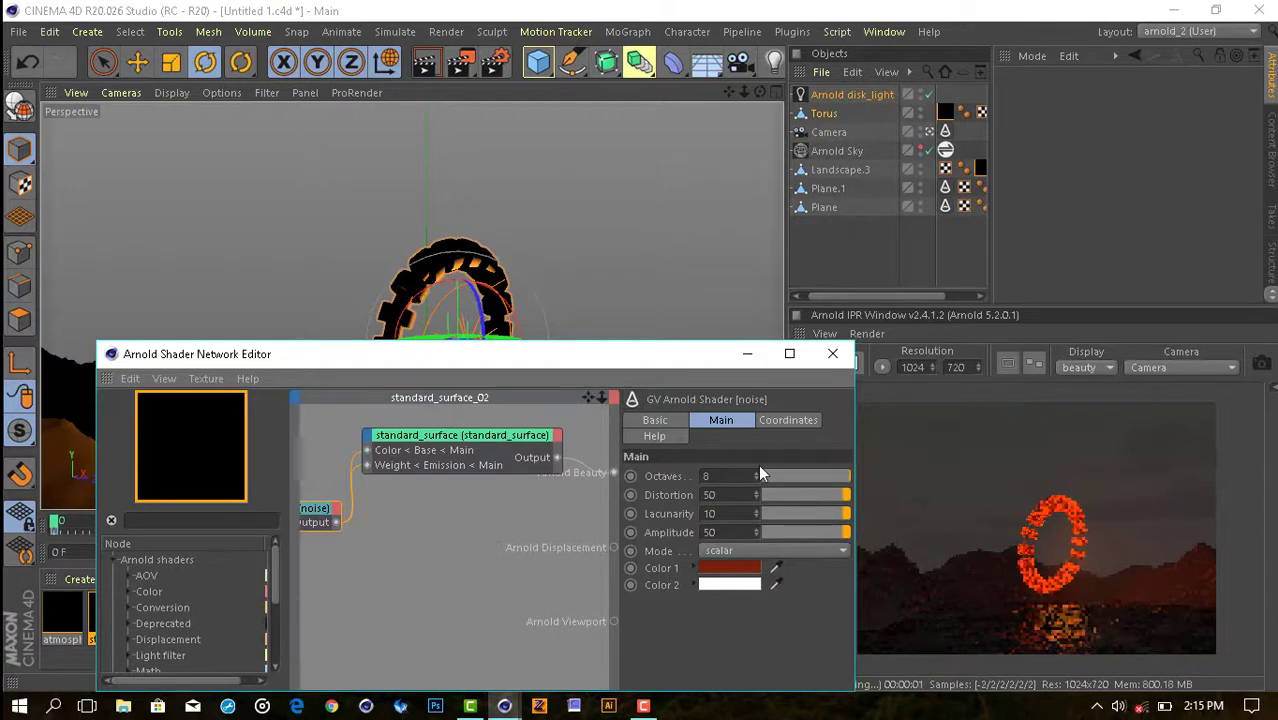
click(832, 353)
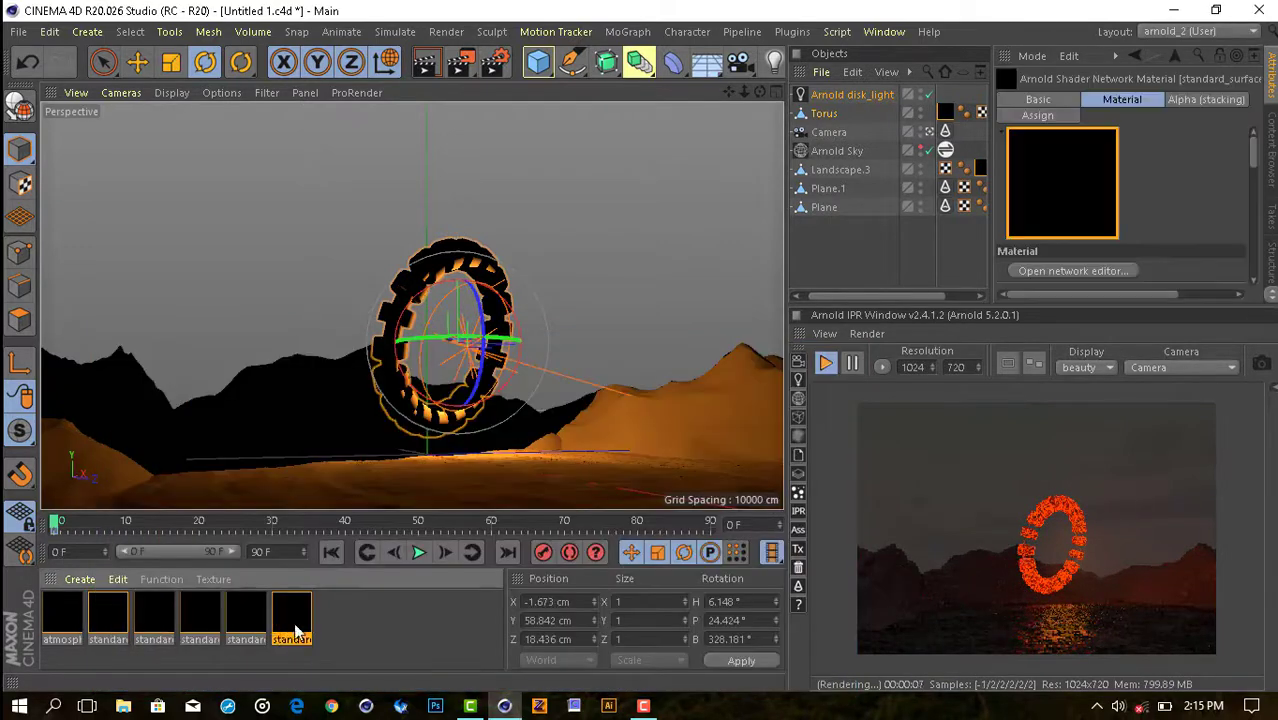
double_click(331, 615)
scroll(919, 622, down, 3)
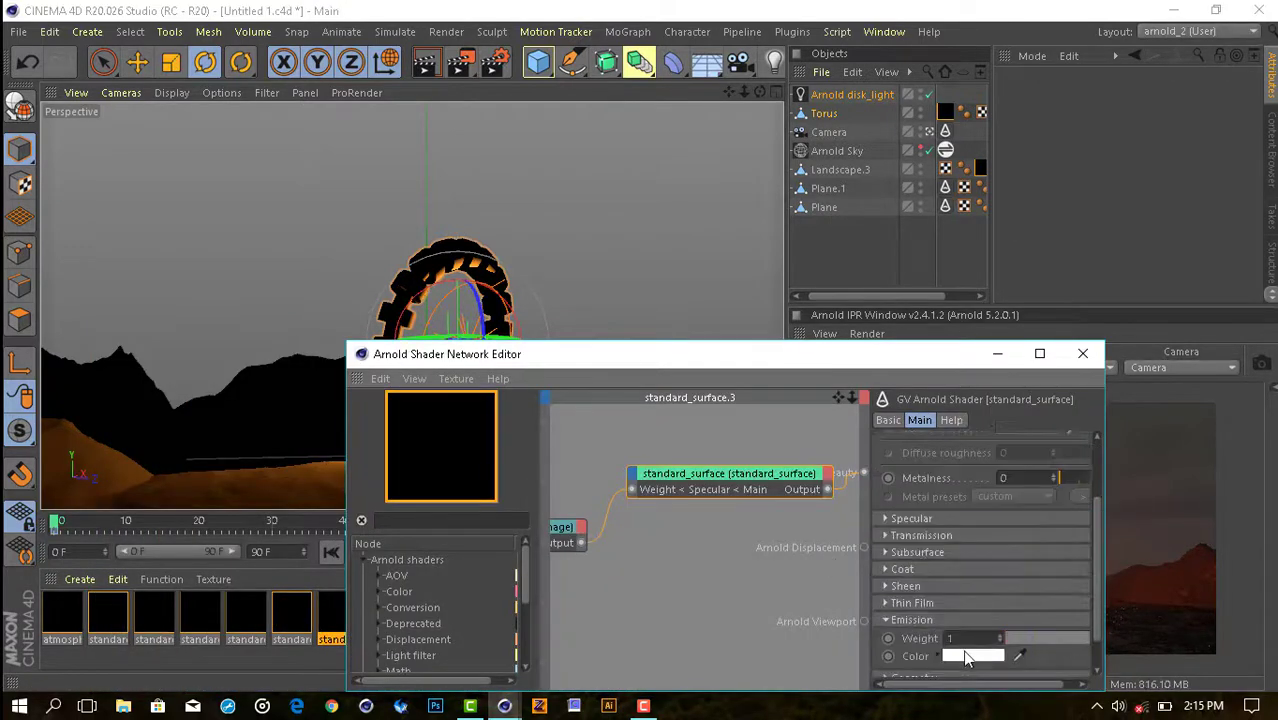
click(966, 650)
click(930, 673)
click(1082, 353)
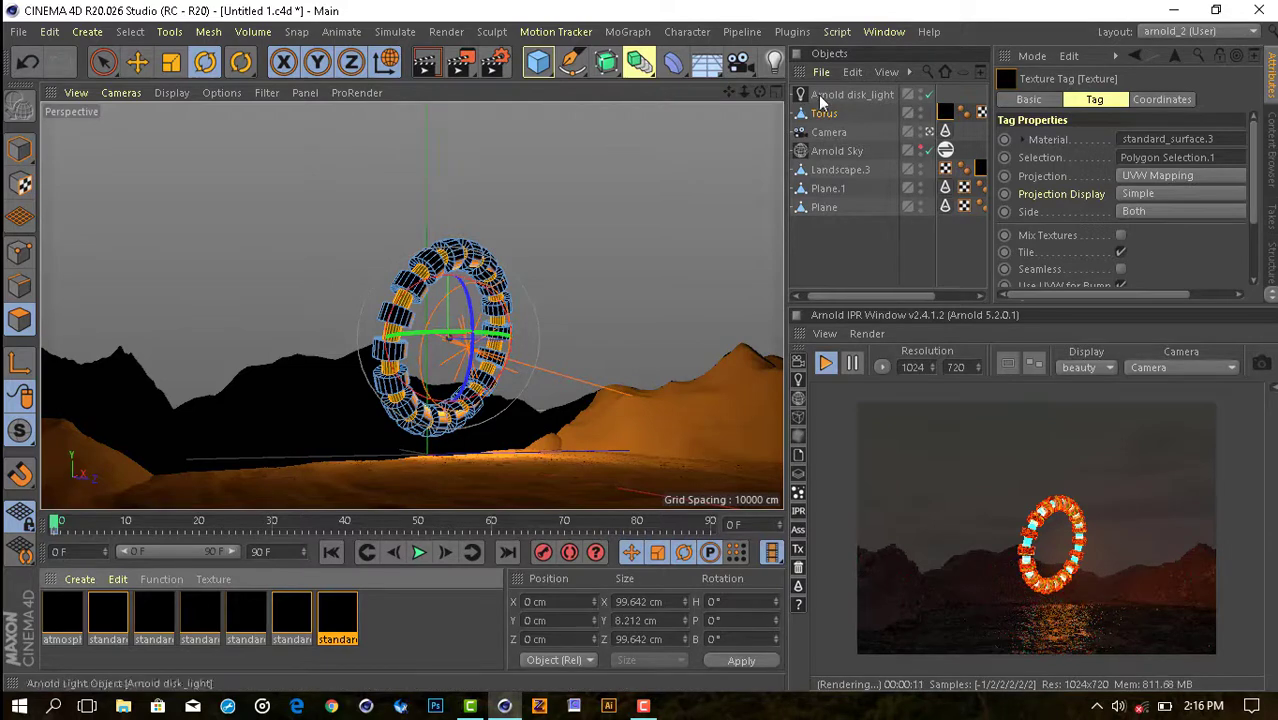
Toggle the Arnold Sky off and back on to compare the render.
click(838, 133)
click(929, 151)
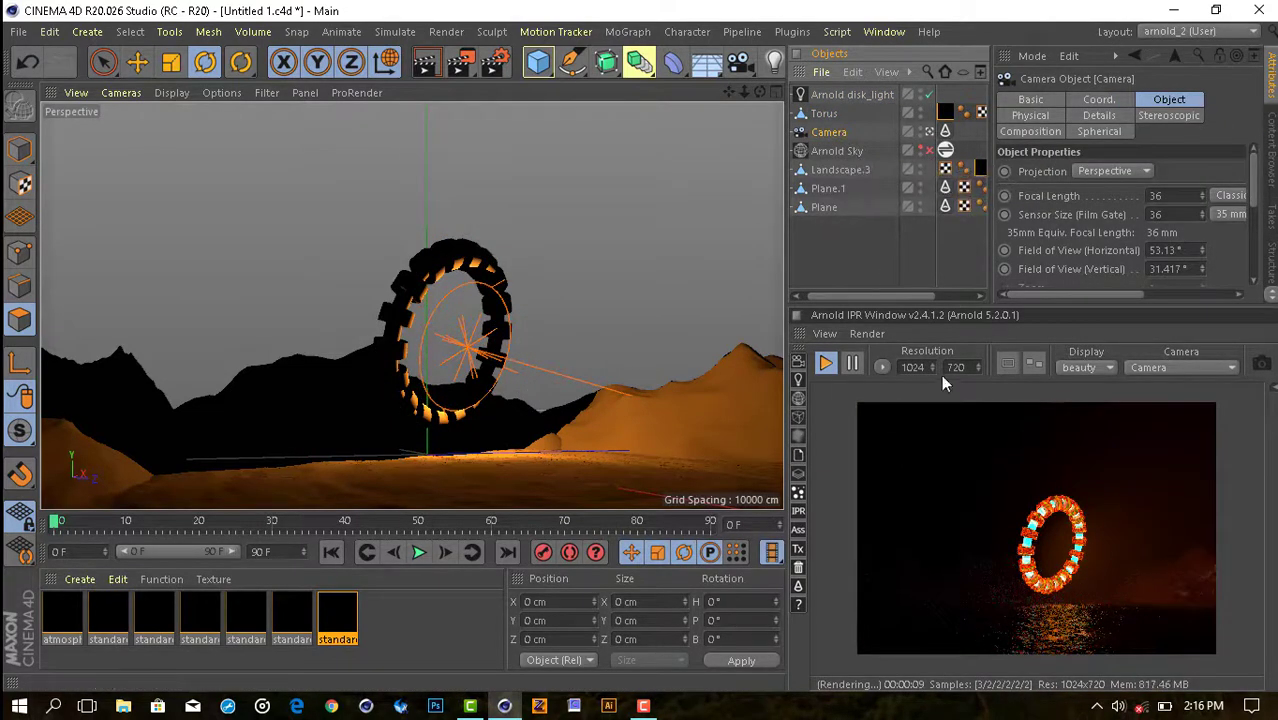
click(848, 158)
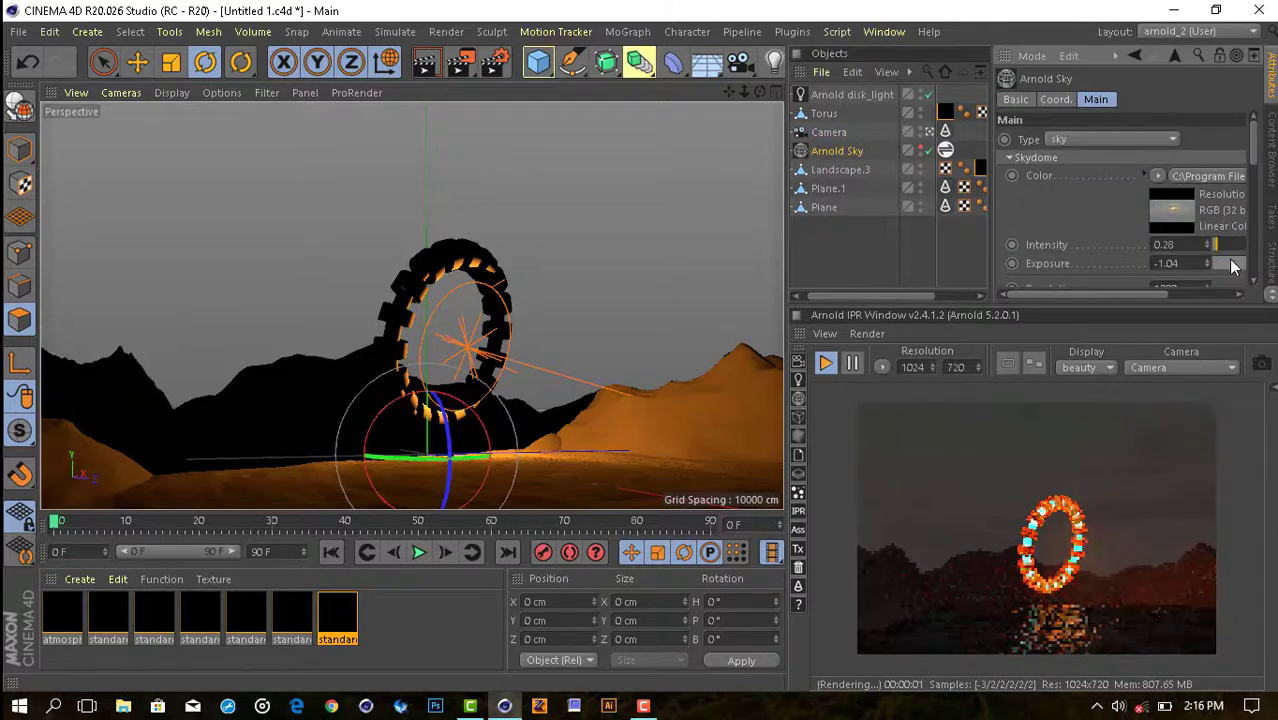
Lower the Arnold sky intensity to 0.11 and select the camera.
drag(1207, 244, 1206, 259)
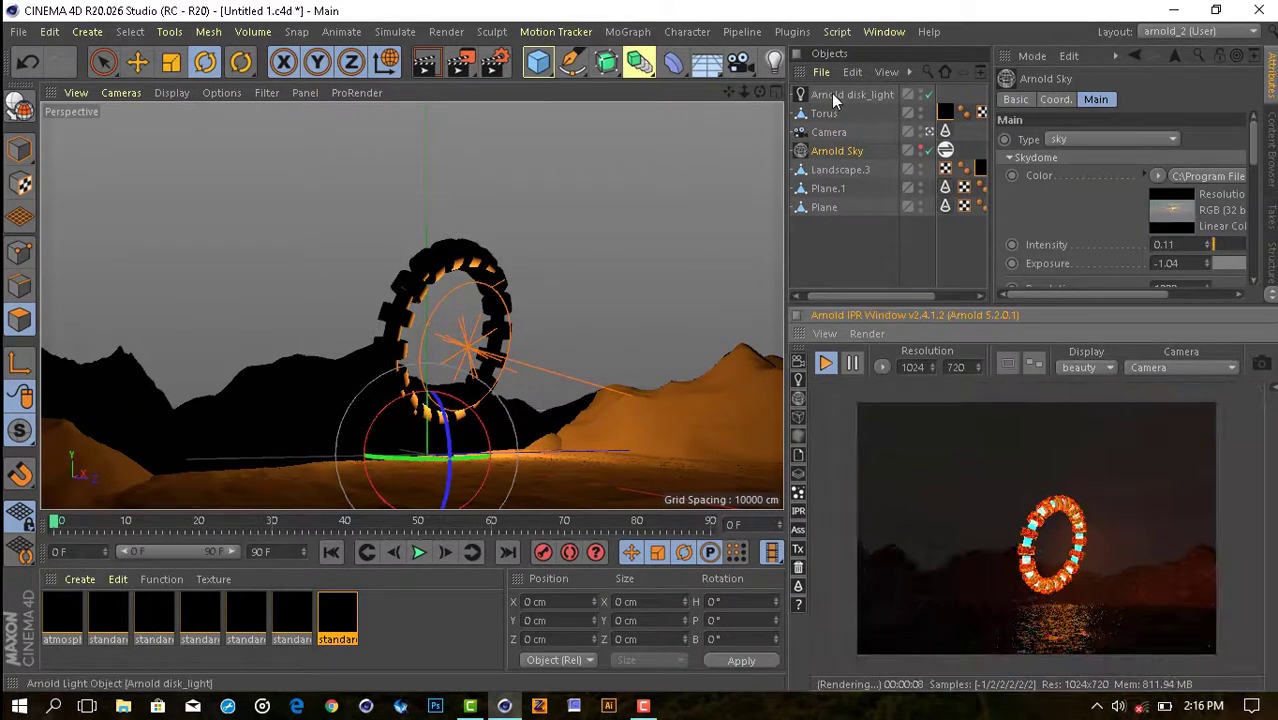
click(828, 132)
middle_click(678, 187)
middle_click(678, 187)
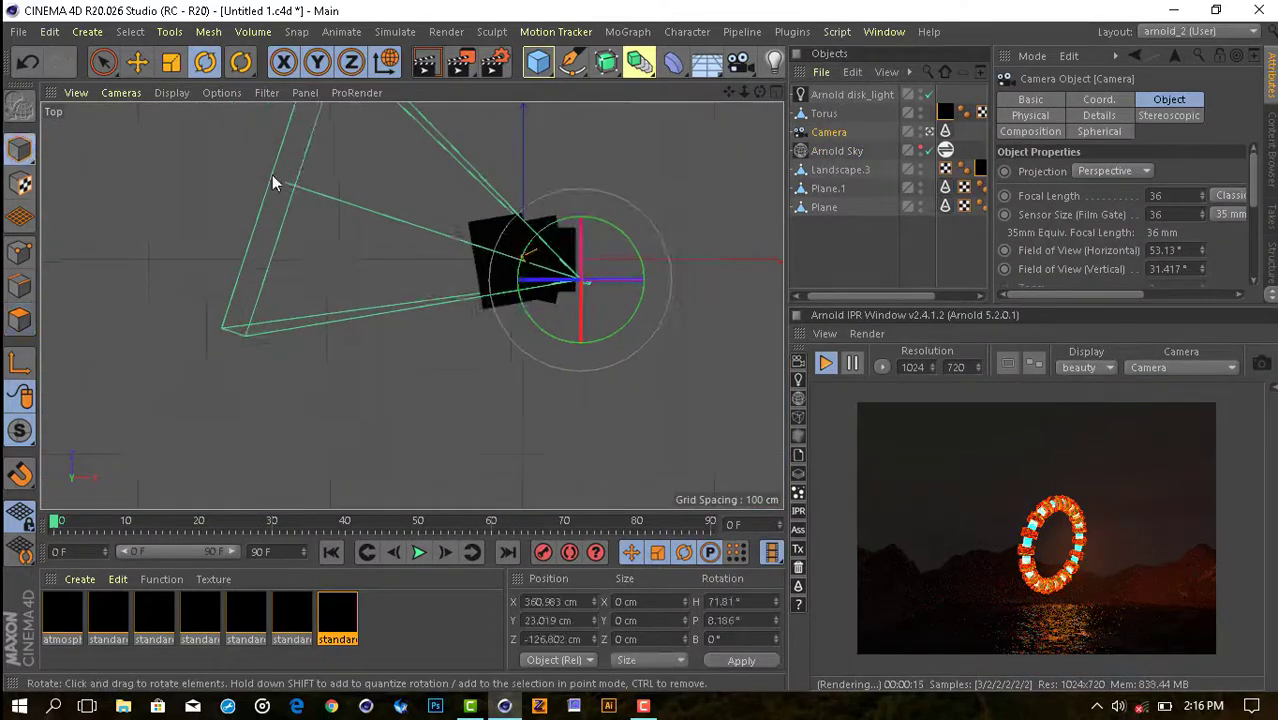
scroll(639, 300, up, 5)
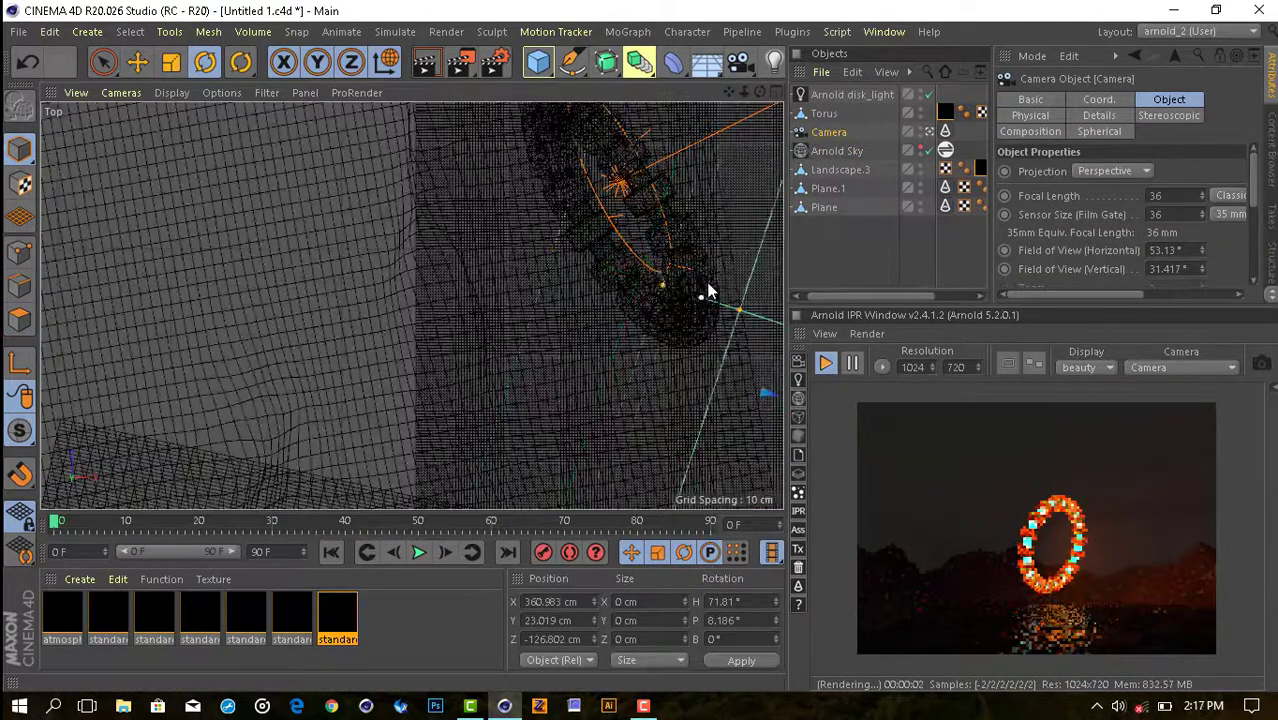
key(F1)
Try depth of field with an 8.82 cm aperture in the camera's Arnold tag, then disable it.
click(945, 131)
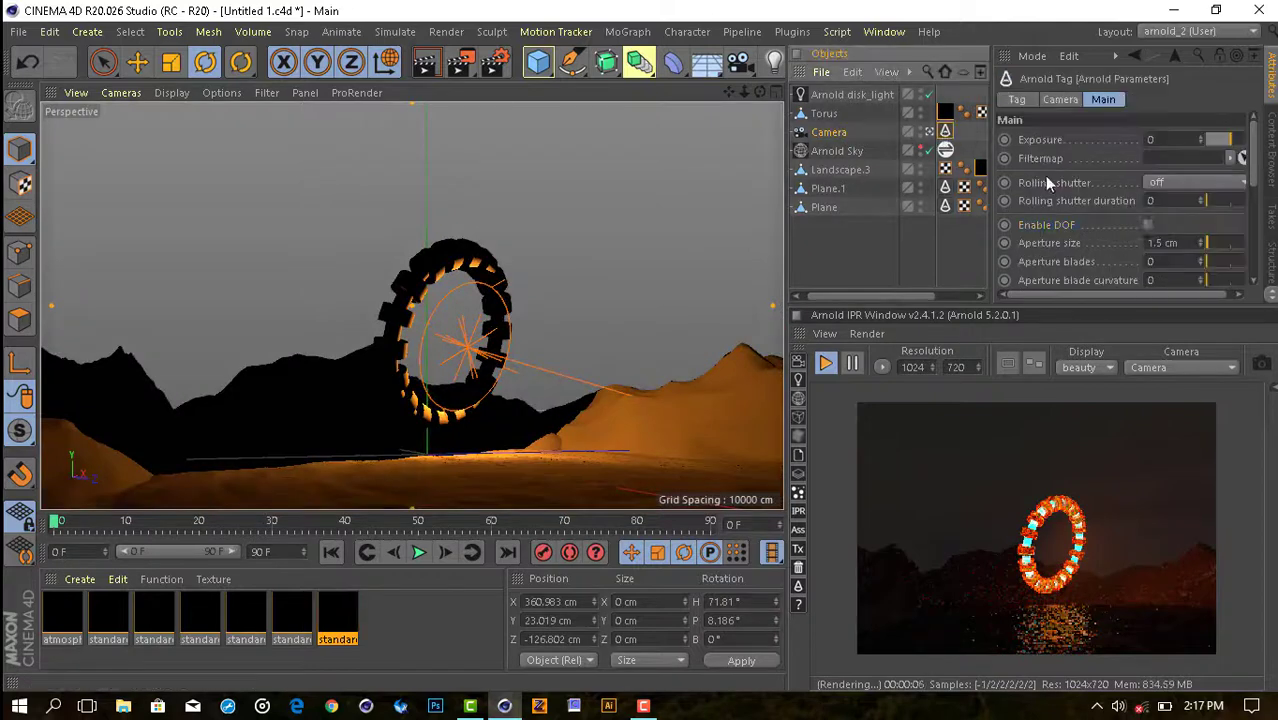
click(1147, 224)
drag(1206, 243, 1212, 250)
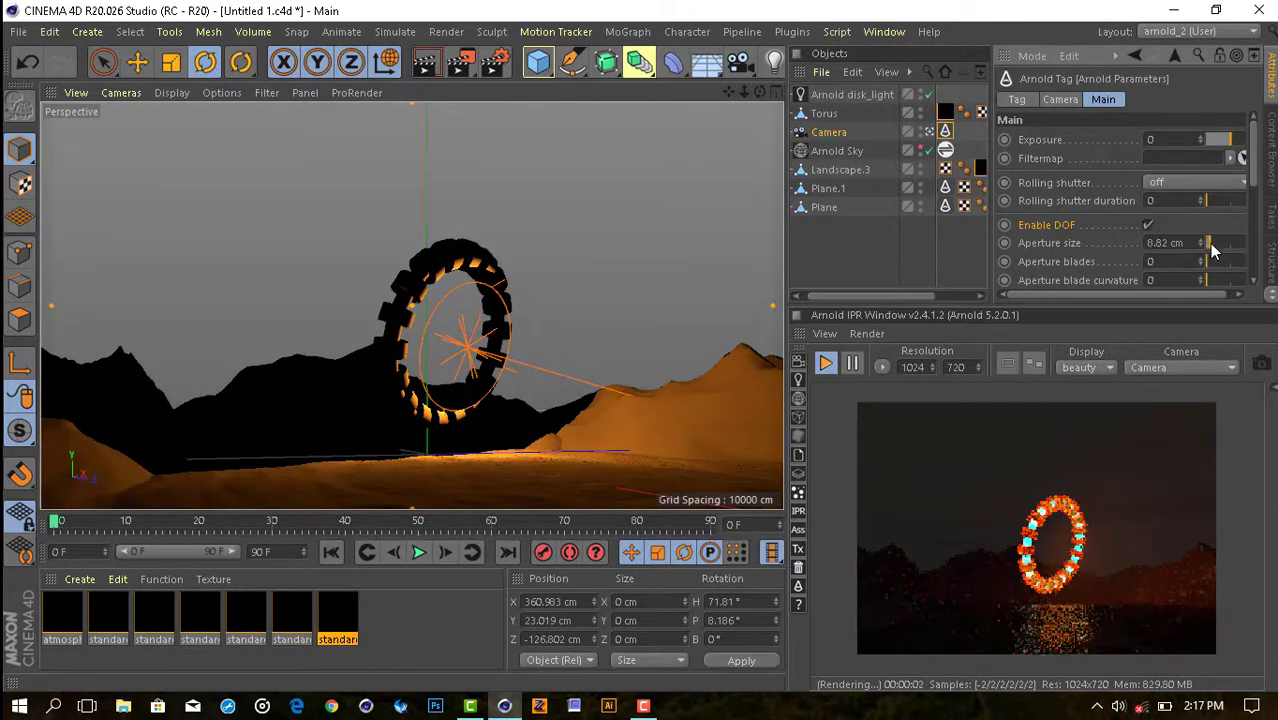
scroll(1040, 564, up, 2)
scroll(1040, 564, up, 2)
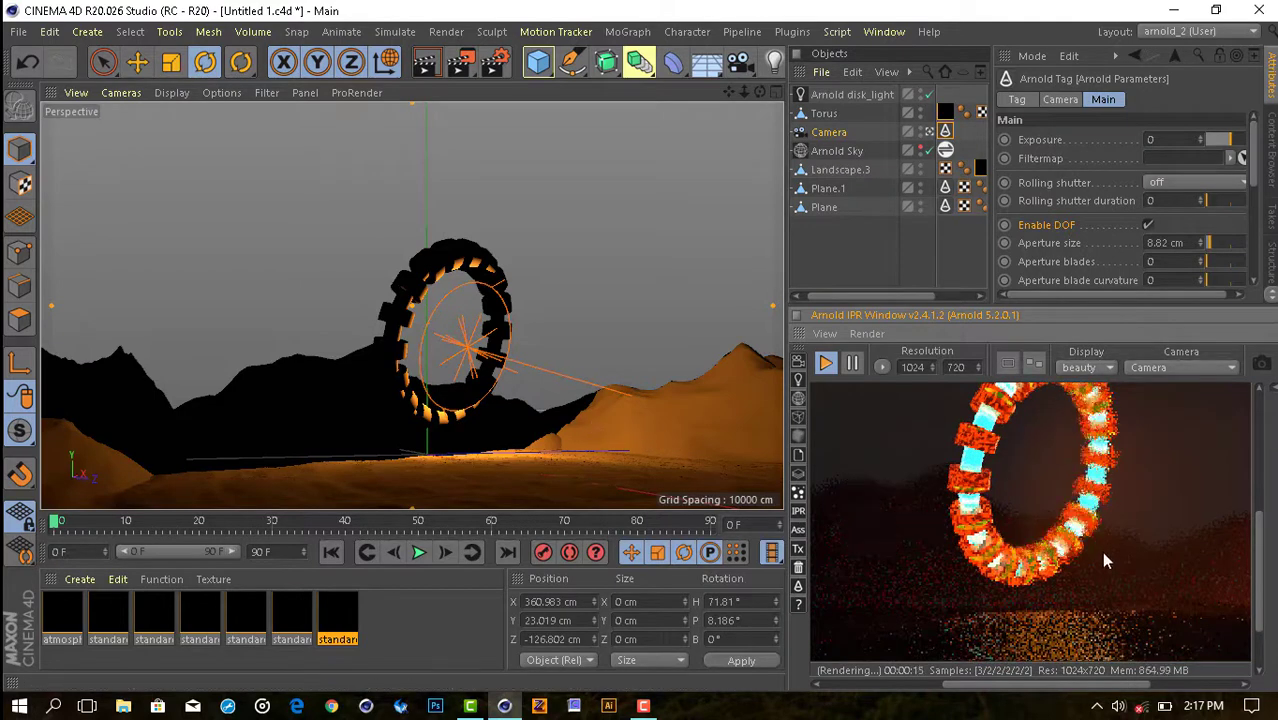
scroll(1110, 580, down, 2)
scroll(1061, 594, up, 2)
scroll(986, 490, down, 2)
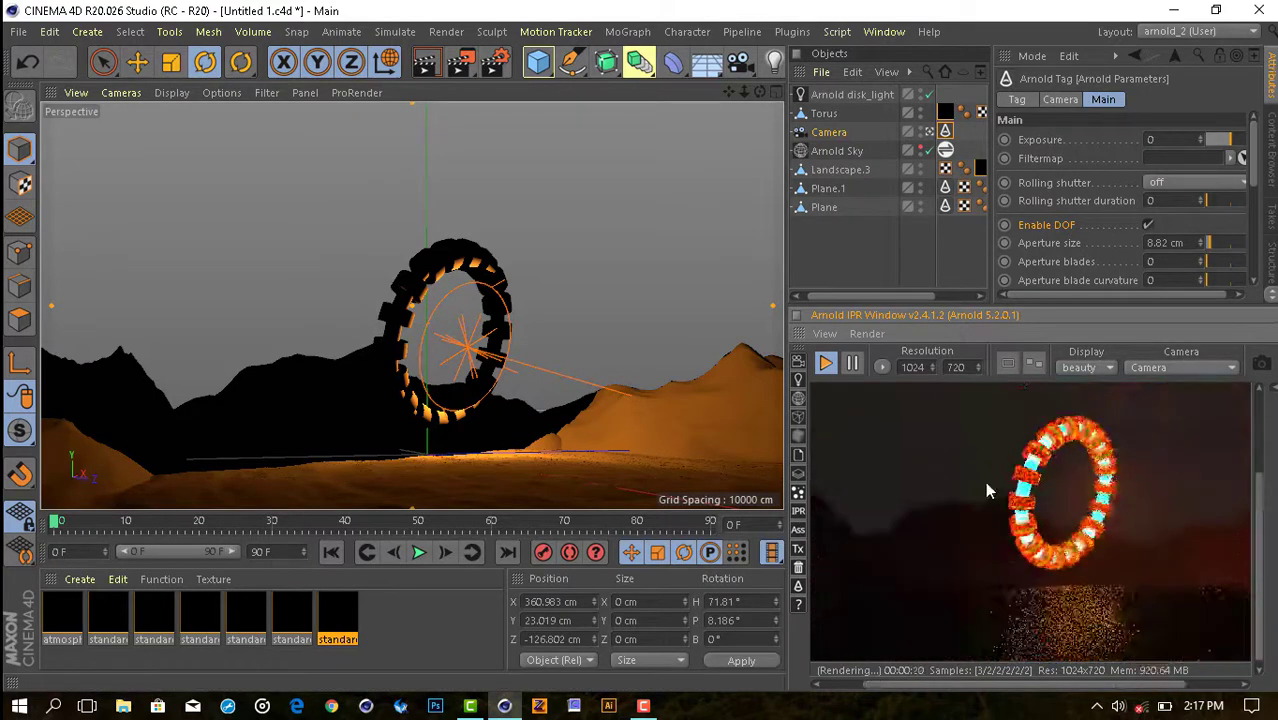
click(1147, 224)
click(1207, 243)
scroll(982, 470, down, 2)
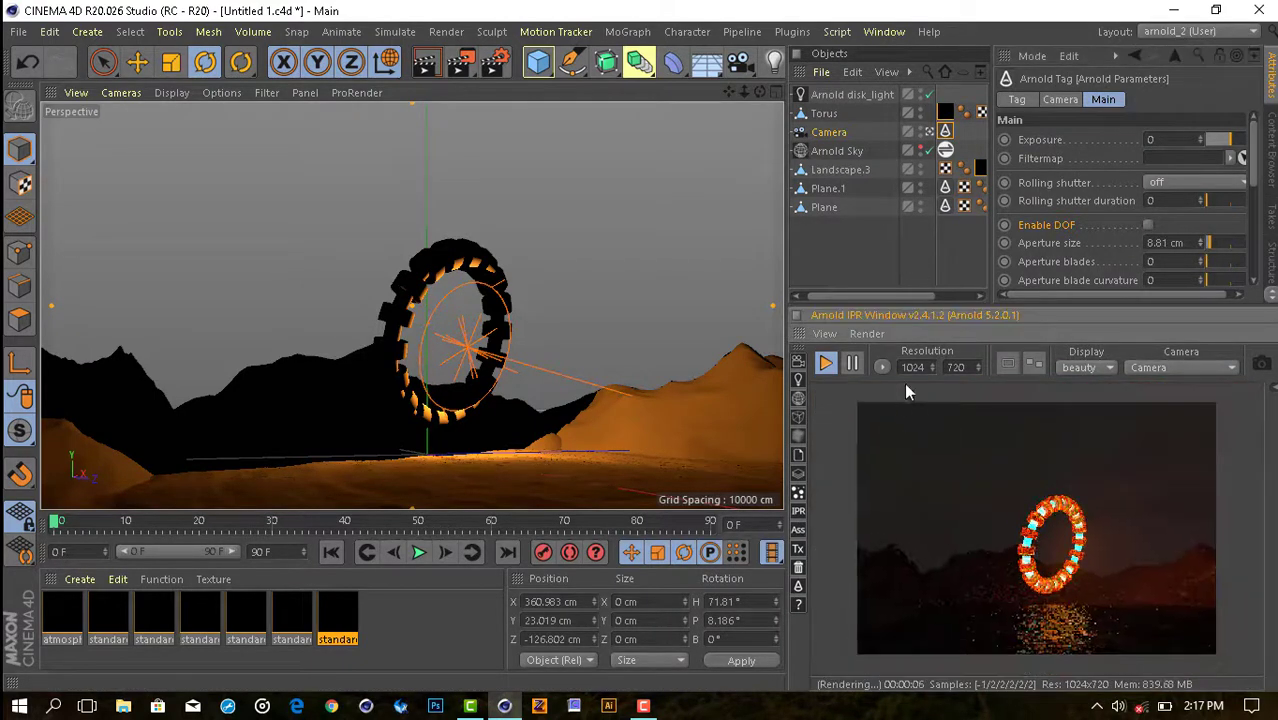
Check the render settings, then select the Null holding the ring.
key(ctrl+b)
click(1247, 47)
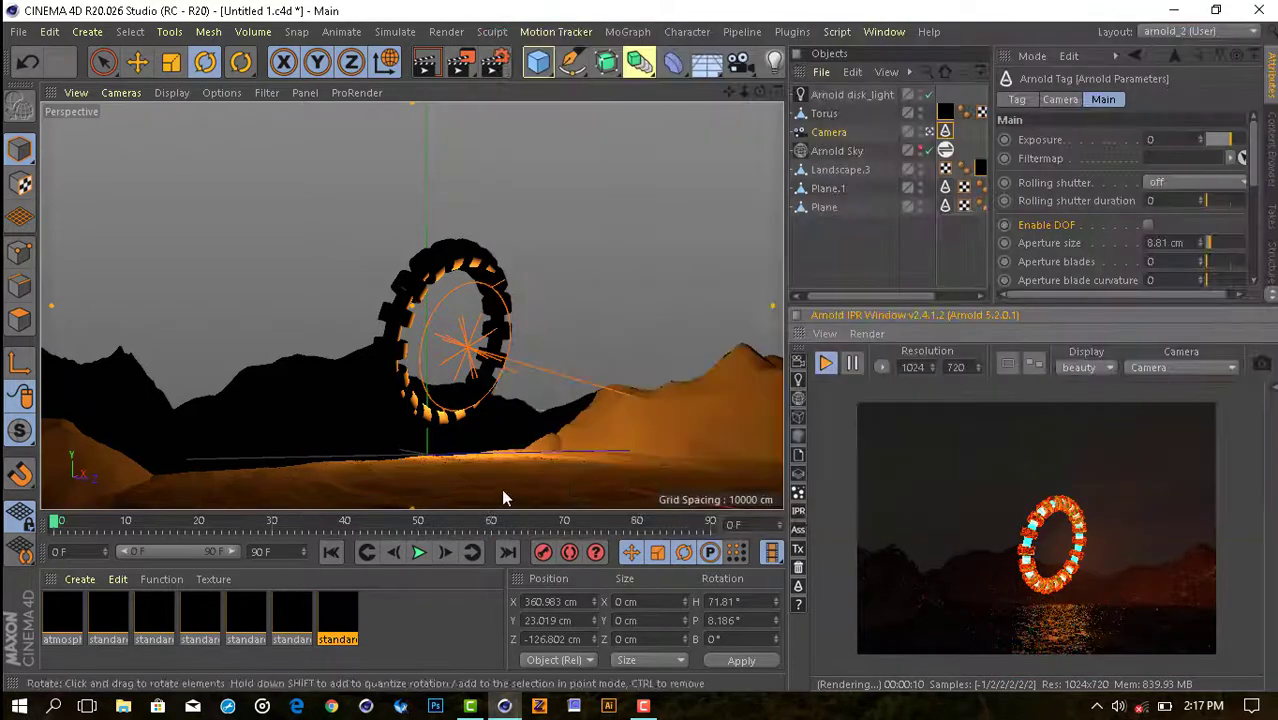
click(824, 94)
Duplicate the ring group and scale the copy down into a smaller inner ring.
key(ctrl+c)
key(ctrl+v)
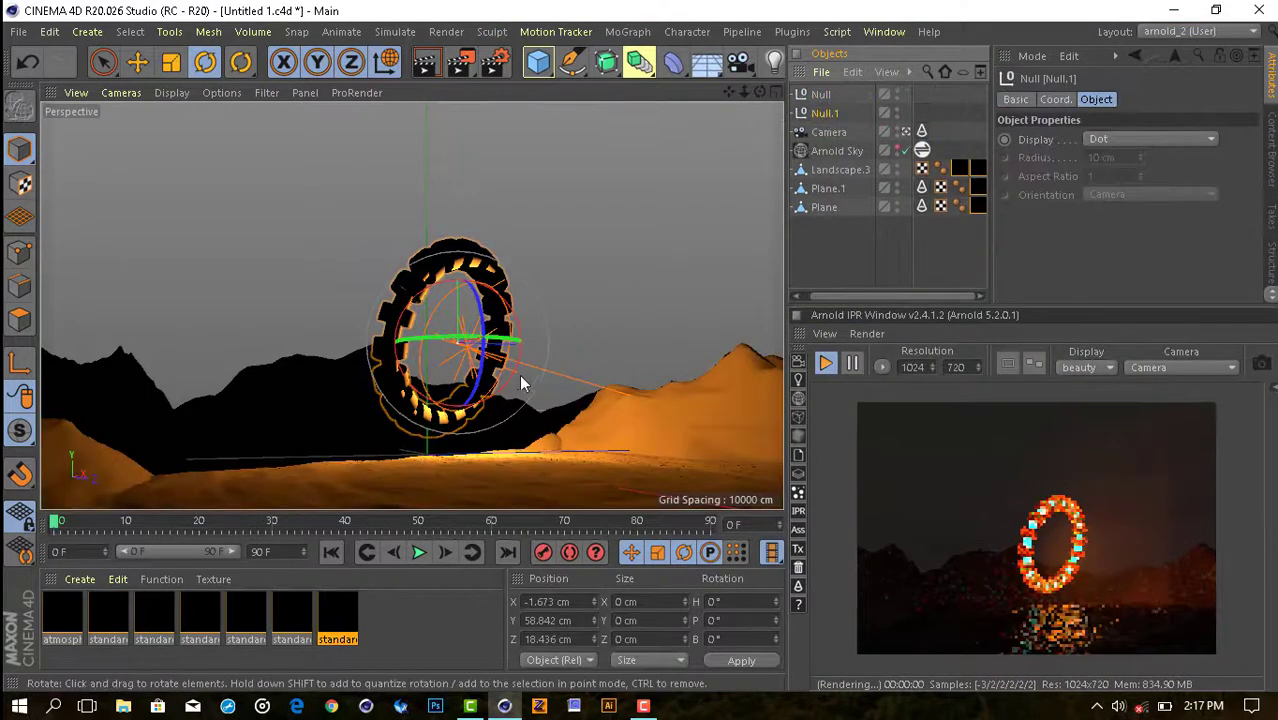
key(t)
drag(519, 374, 437, 383)
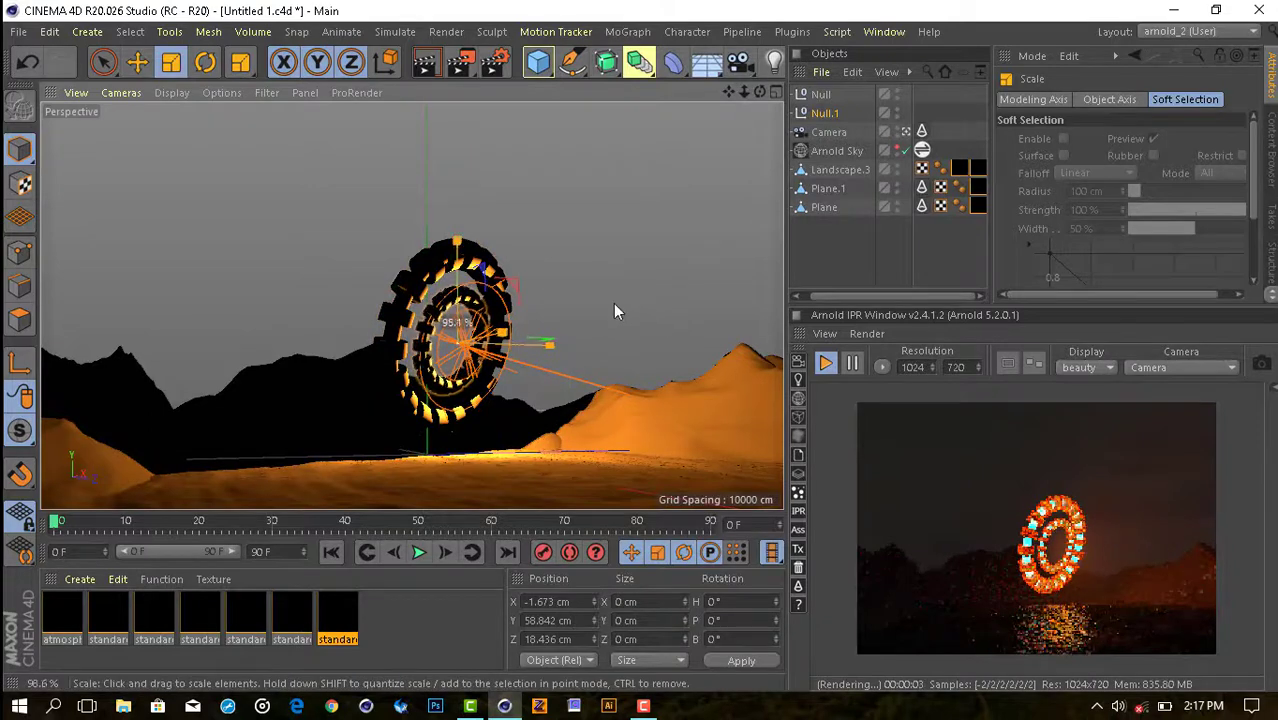
Add a sphere at the ring's centre and apply the standard_surface.3 material to it.
click(538, 62)
click(640, 100)
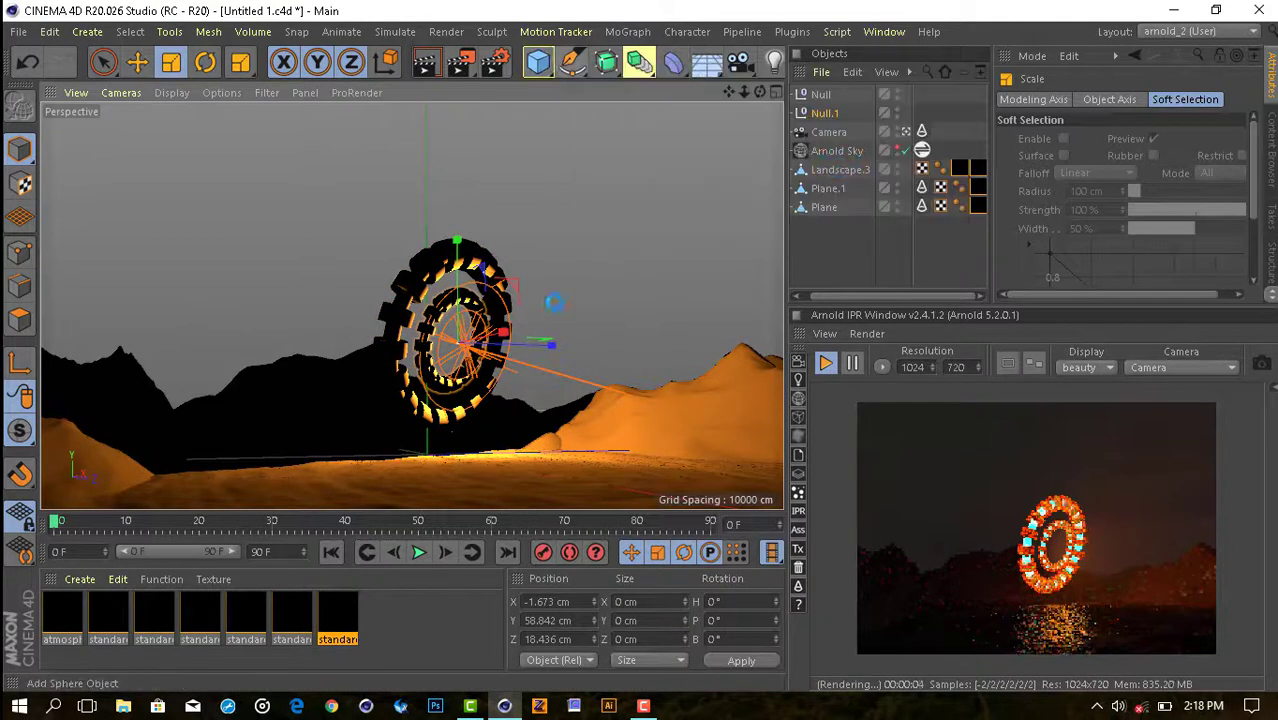
key(e)
mouse_move(455, 370)
mouse_down()
mouse_move(468, 265)
mouse_move(322, 208)
mouse_up()
mouse_move(500, 250)
mouse_down()
mouse_move(533, 270)
mouse_move(488, 282)
mouse_move(513, 282)
mouse_move(338, 185)
mouse_move(400, 250)
mouse_up()
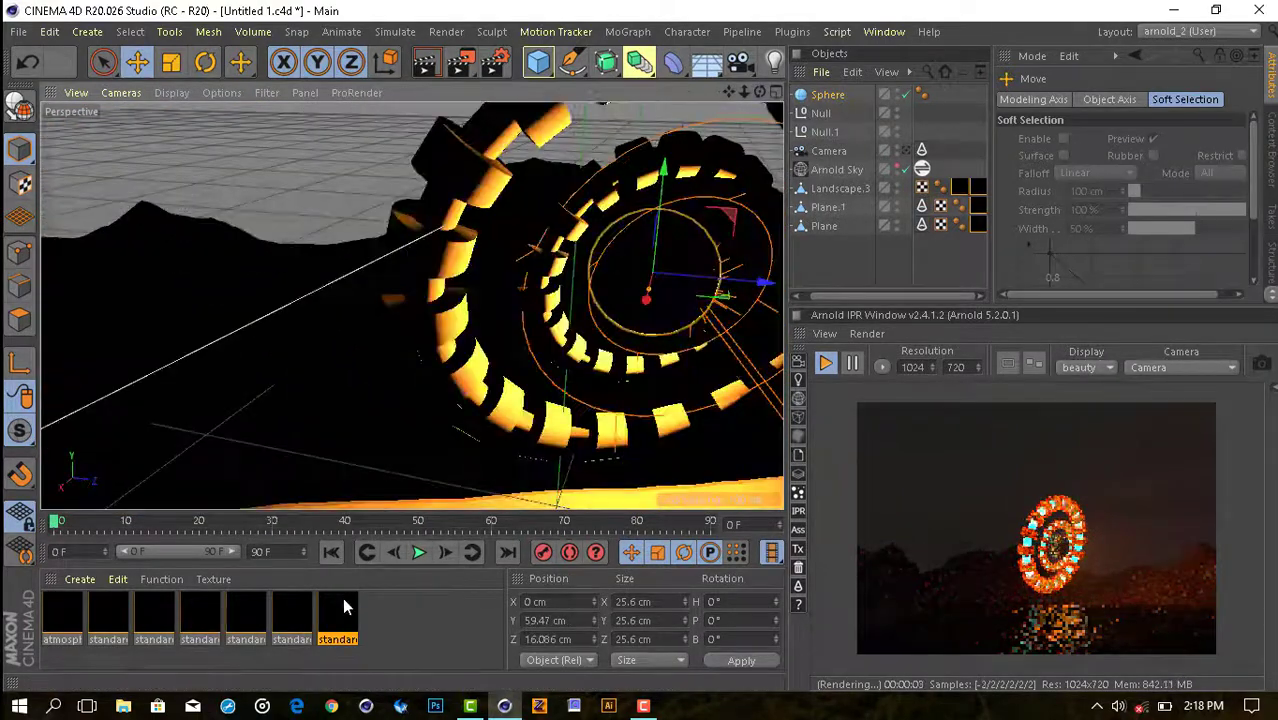
drag(338, 615, 671, 306)
Remove the image texture node from the standard_surface.3 shader network.
double_click(337, 612)
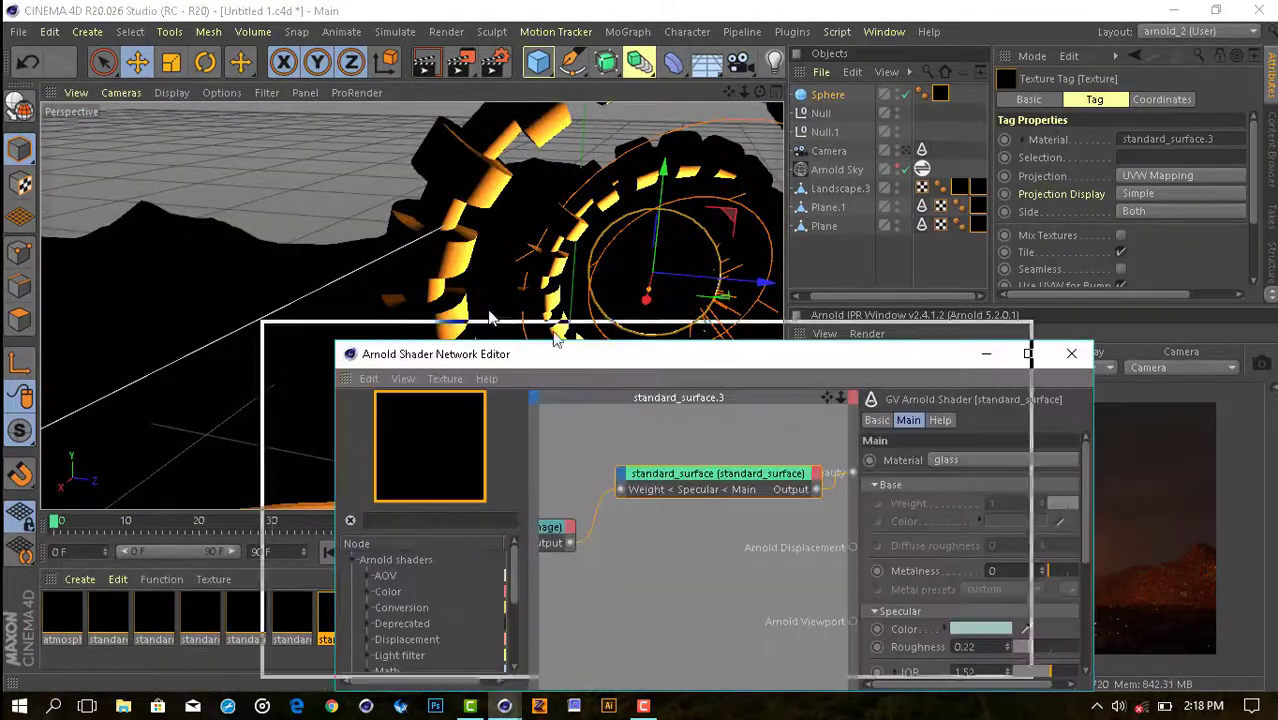
drag(318, 390, 348, 427)
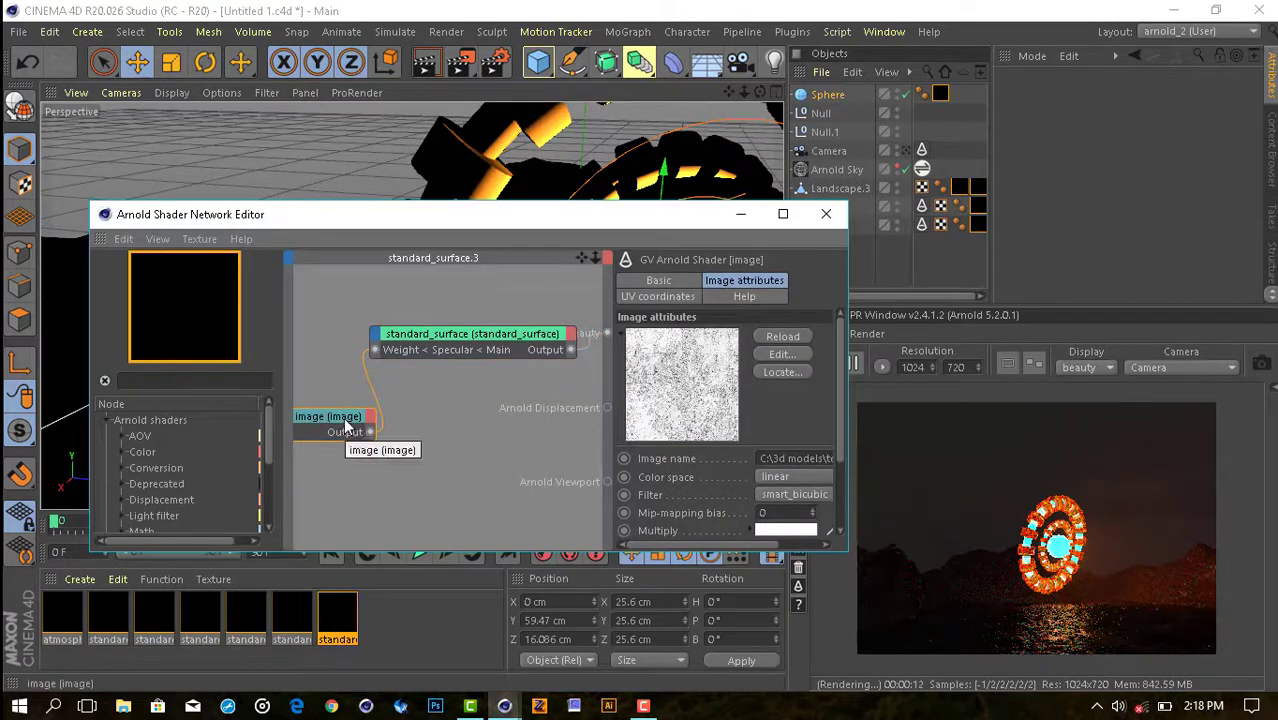
key(Delete)
Add a ramp_rgb node and connect it to the surface's Emission Color.
click(190, 381)
text(ram)
drag(167, 499, 330, 350)
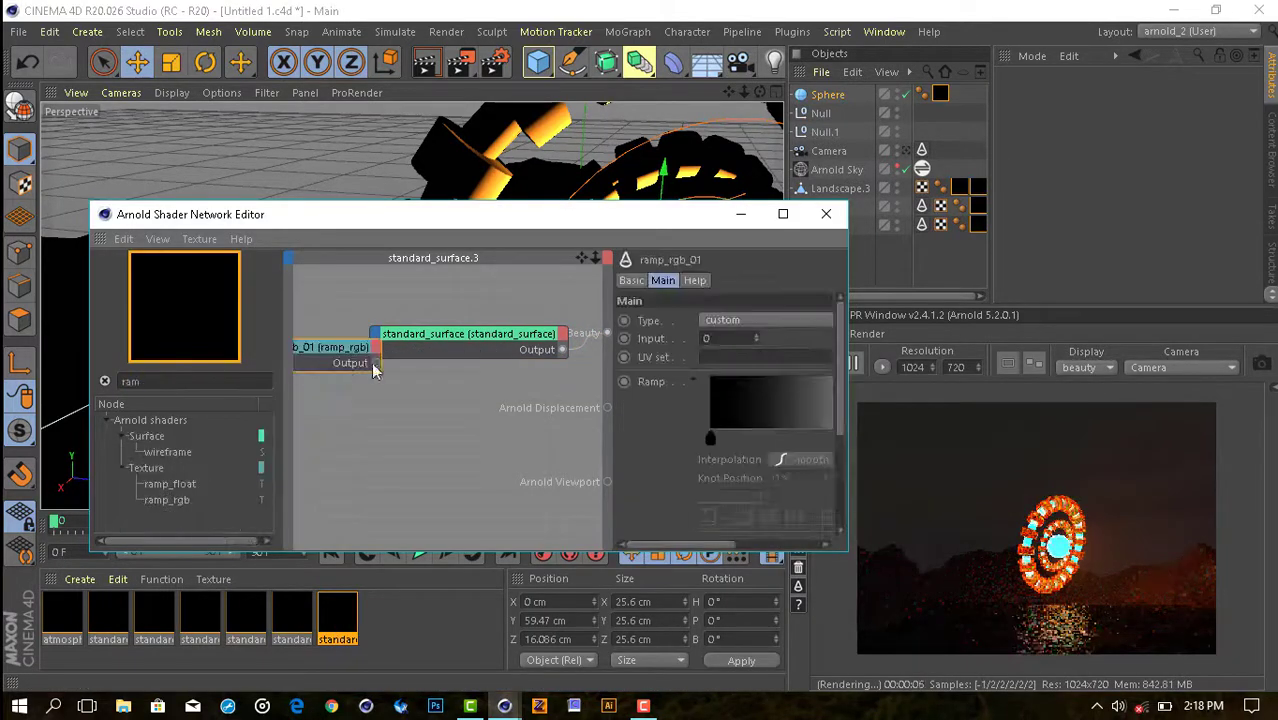
drag(469, 333, 492, 316)
click(400, 317)
click(572, 474)
drag(338, 368, 408, 423)
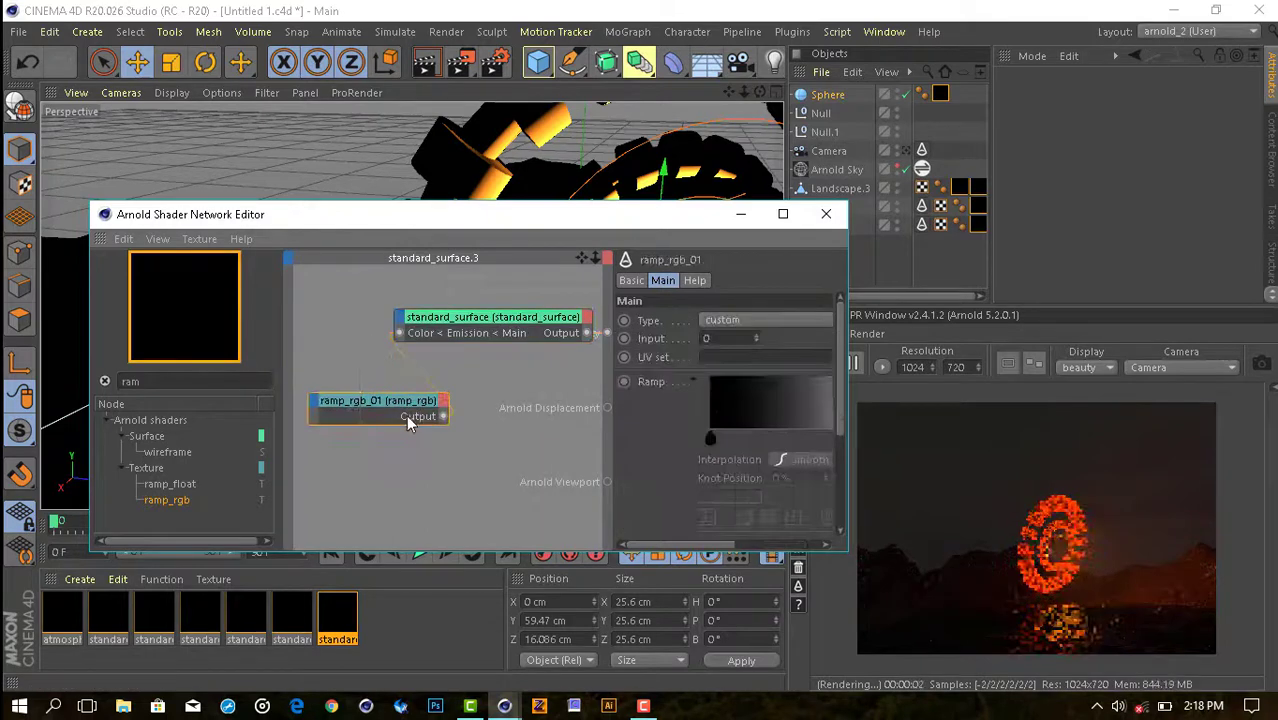
Color the ramp's left knot cyan and its right knot orange.
click(711, 440)
click(729, 496)
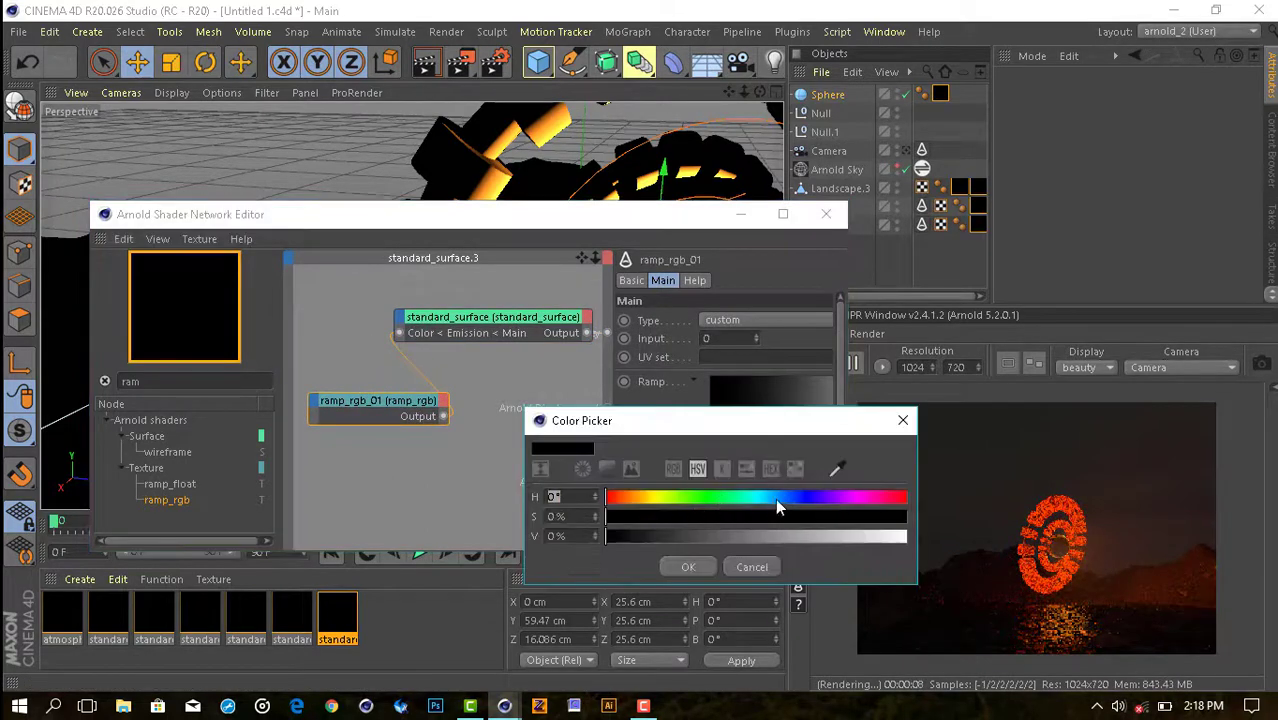
click(876, 533)
click(679, 561)
drag(700, 544, 790, 544)
double_click(820, 437)
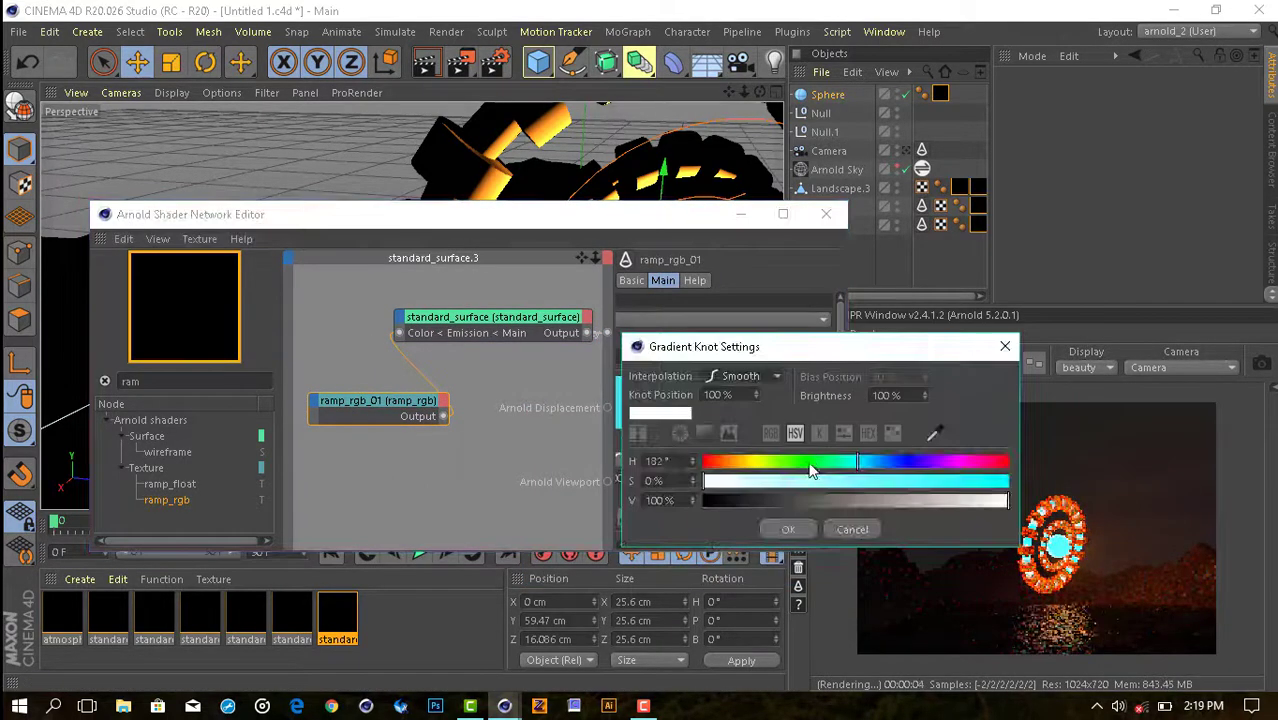
click(720, 460)
click(770, 528)
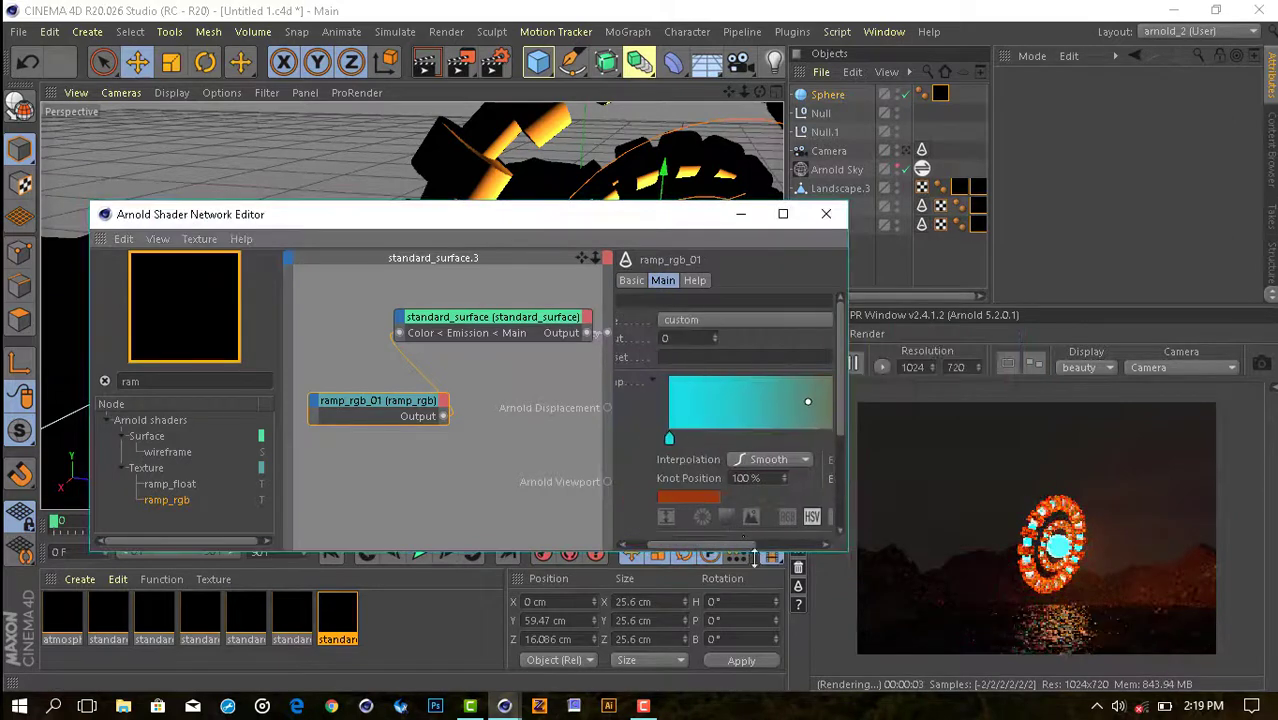
Make the ramp radial, adjust its knots, and add a knot at 22.373%.
click(690, 319)
click(665, 359)
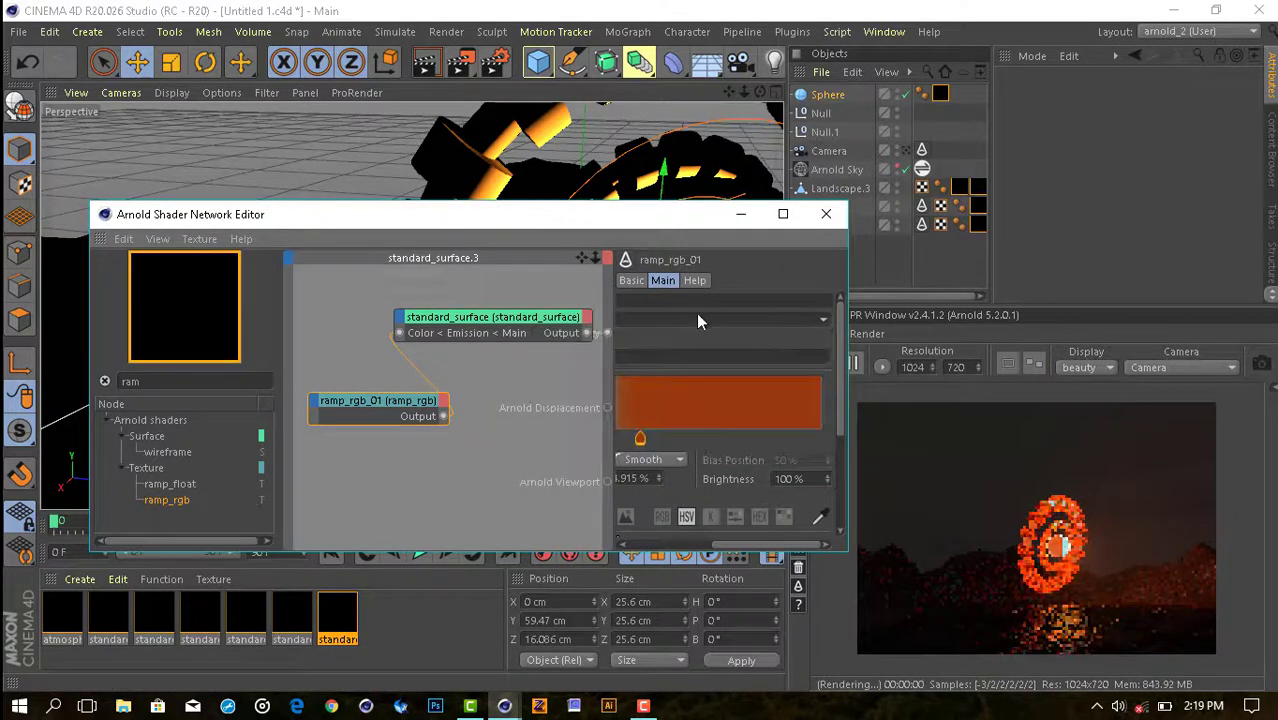
click(690, 319)
click(693, 323)
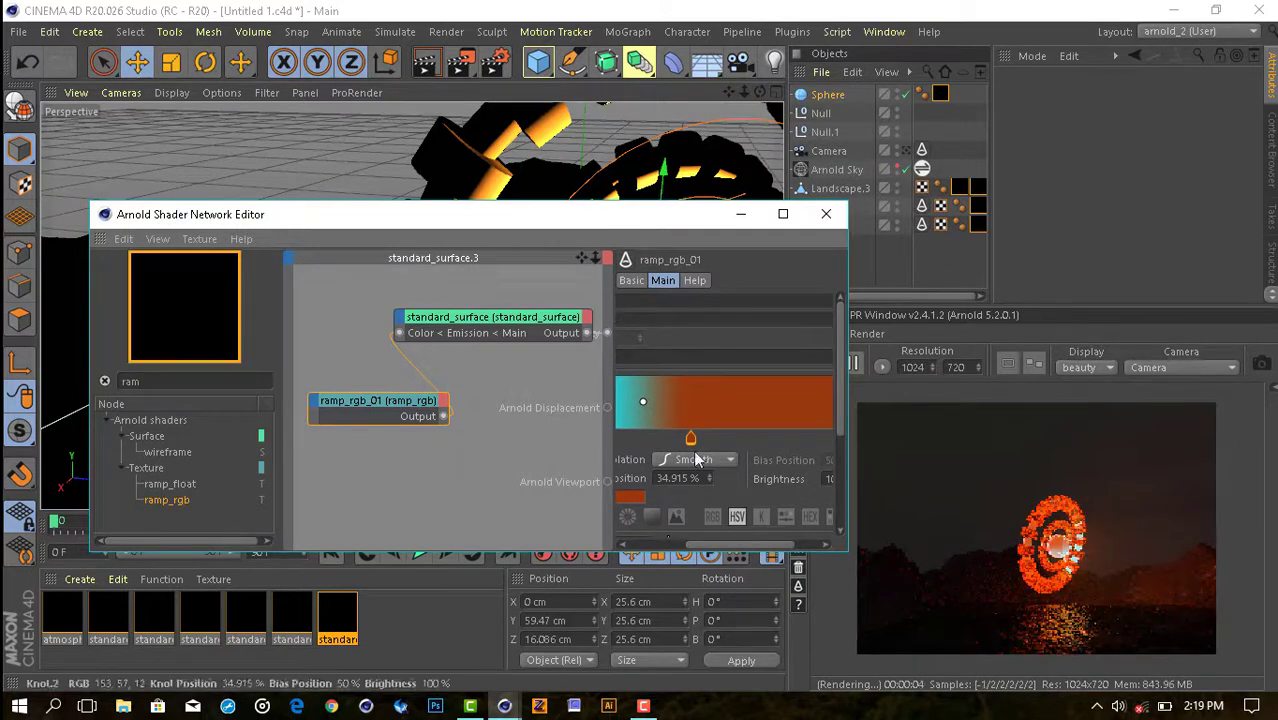
drag(757, 551, 730, 546)
drag(763, 438, 787, 438)
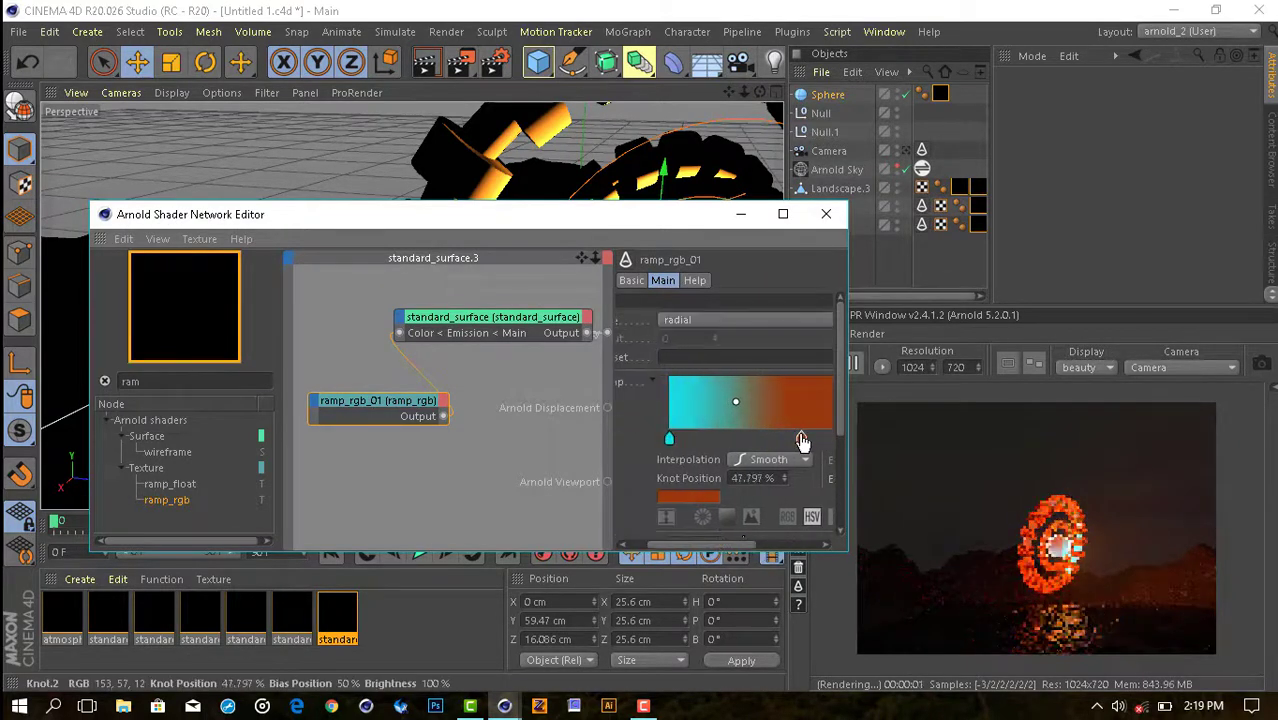
double_click(727, 441)
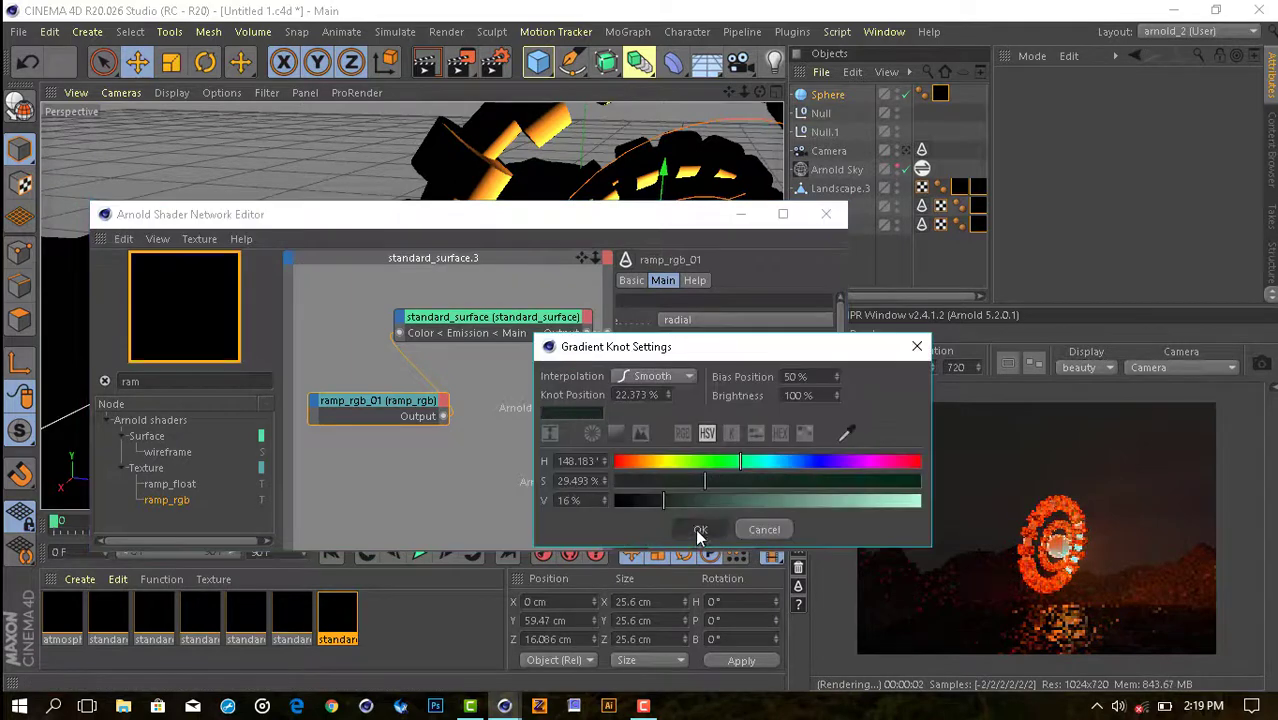
Delete the ramp node and set the Transmission Color to cyan.
key(Delete)
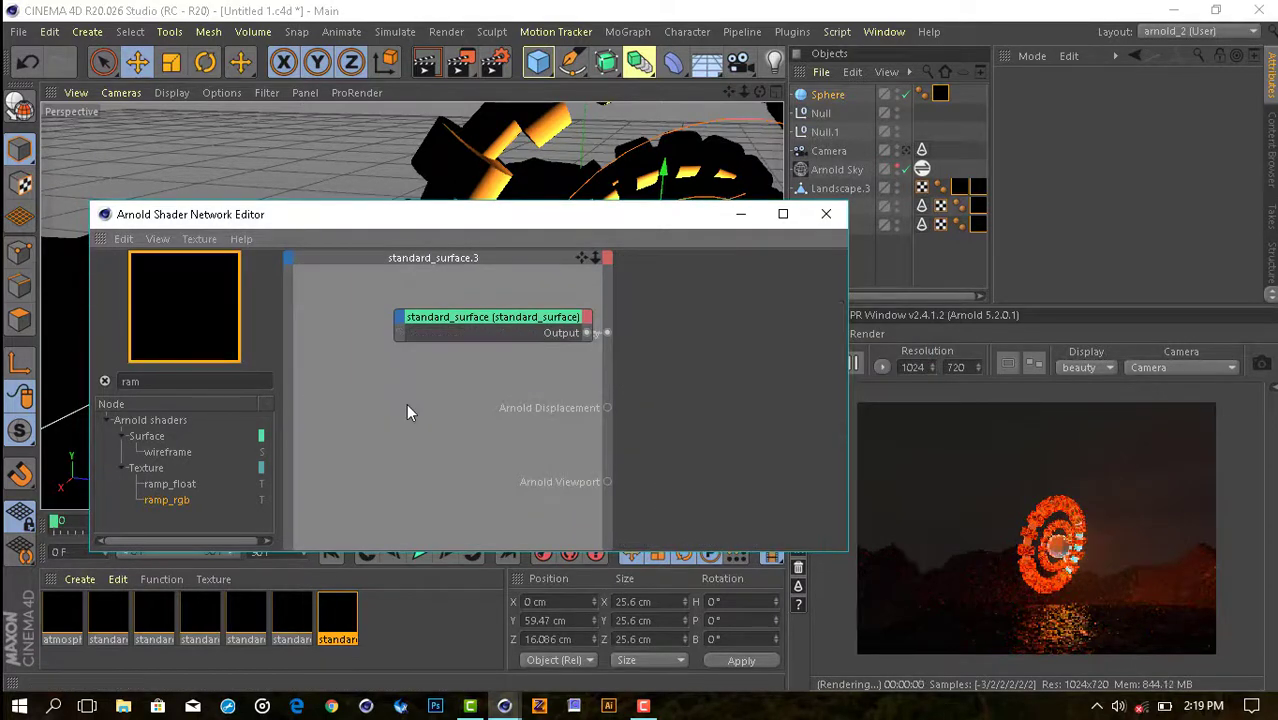
scroll(725, 420, down, 5)
click(770, 415)
drag(770, 415, 624, 415)
drag(860, 435, 920, 435)
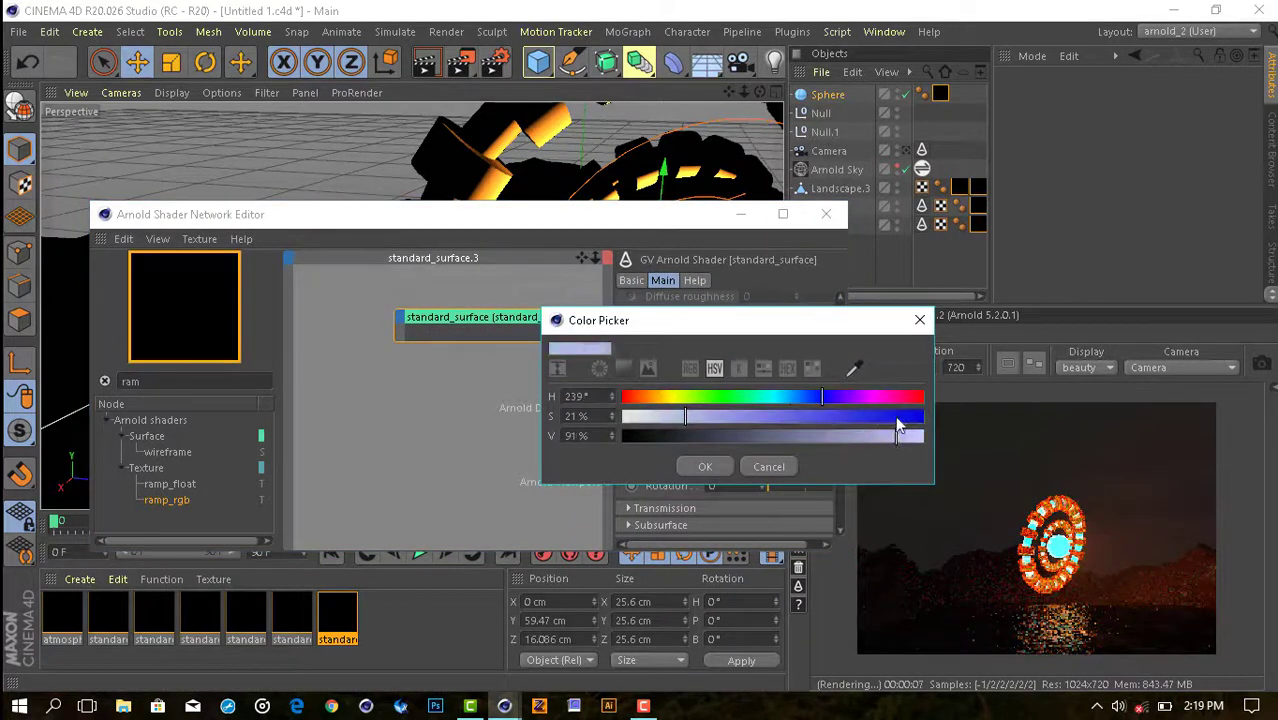
click(705, 466)
click(778, 432)
click(884, 443)
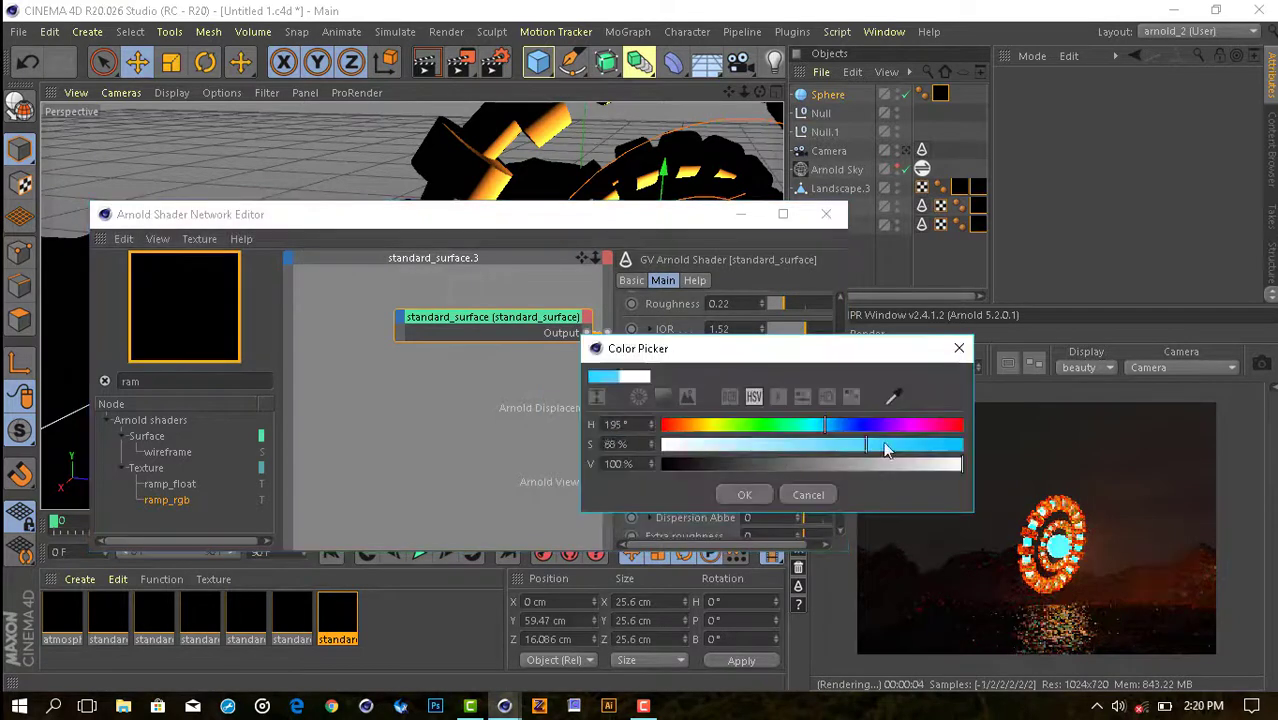
click(747, 491)
Expand Emission and try blue, then yellow, as the emission colour.
scroll(659, 494, down, 3)
click(655, 530)
scroll(660, 530, down, 2)
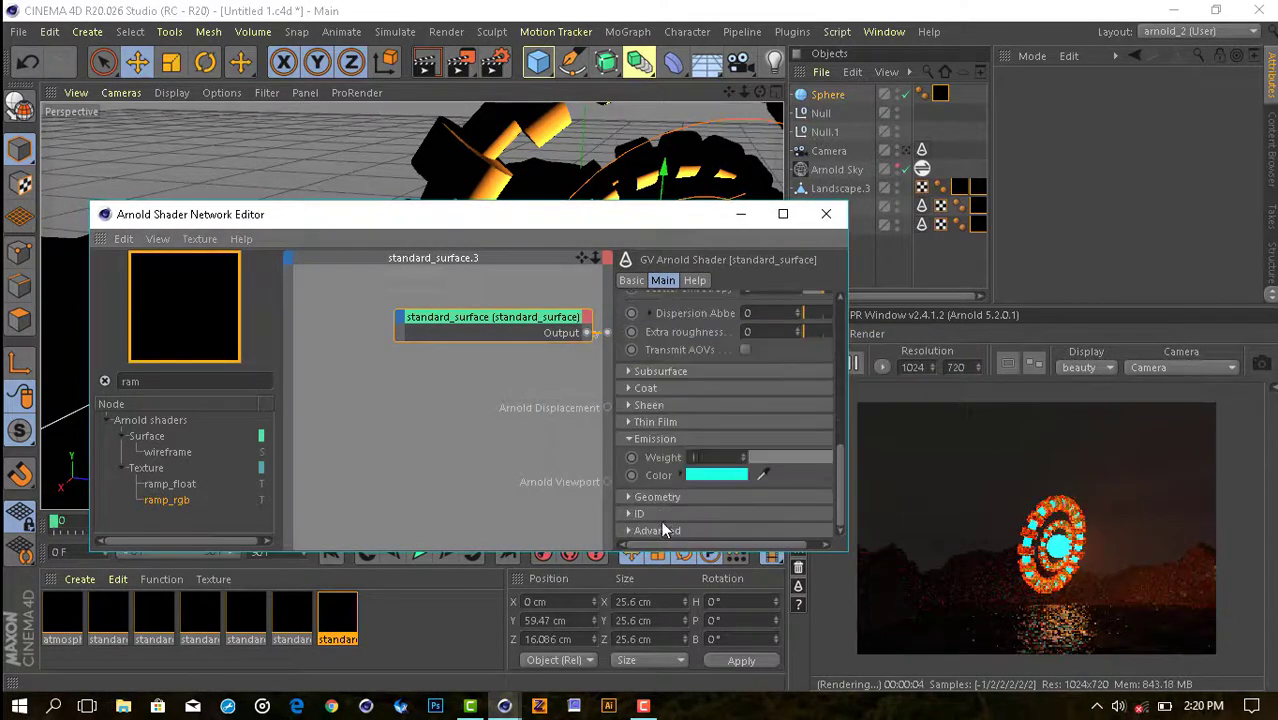
click(765, 467)
click(764, 472)
click(665, 535)
click(716, 475)
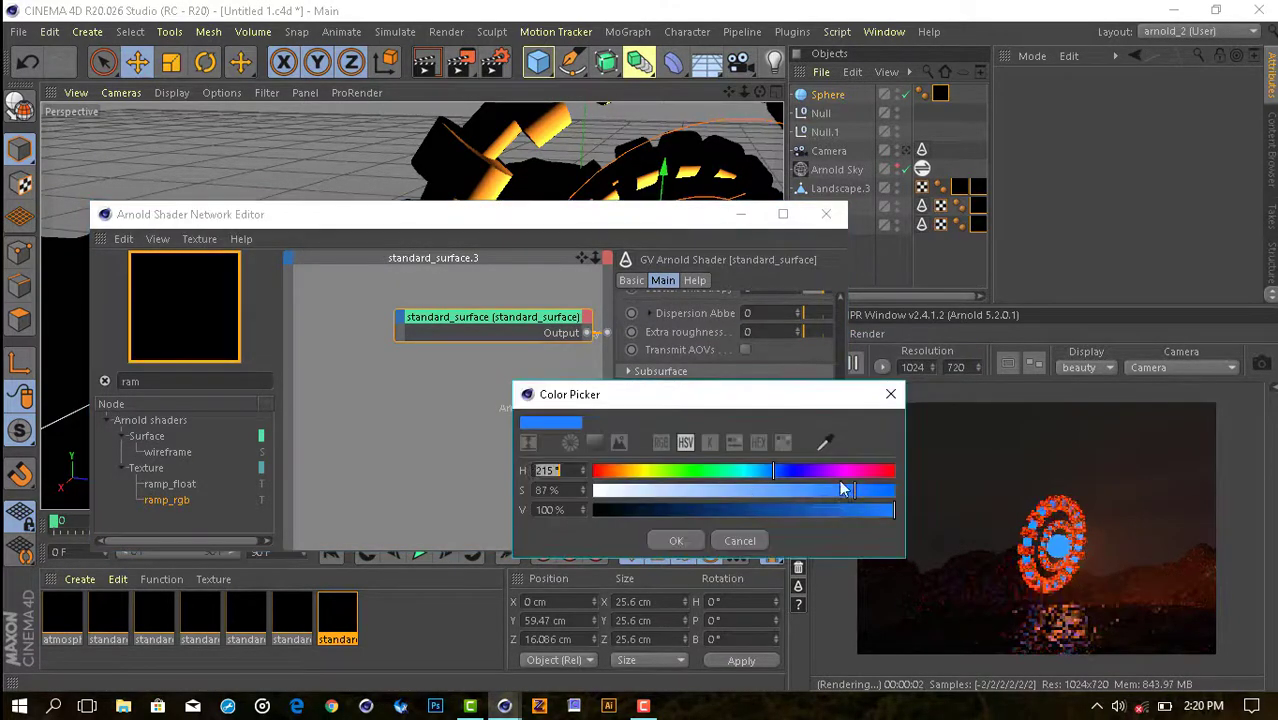
click(645, 470)
click(673, 537)
Try red and green emission colours, then settle on cyan.
click(698, 482)
click(878, 471)
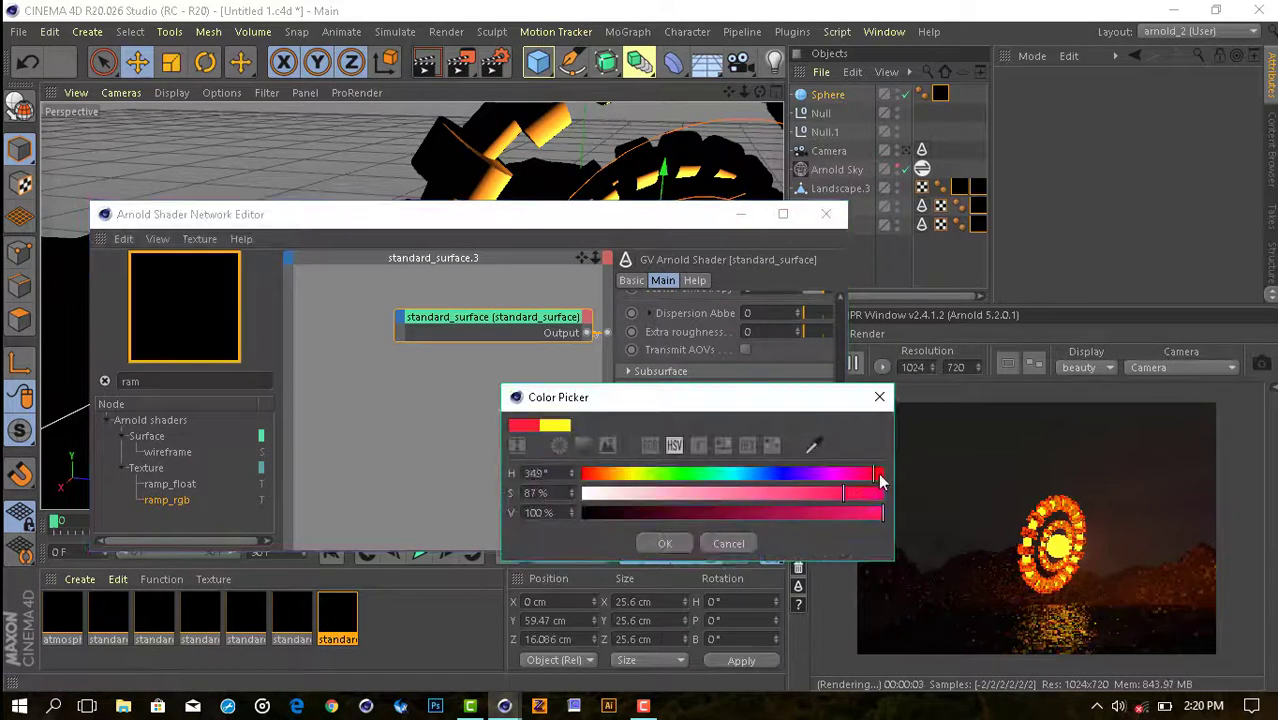
click(669, 541)
click(716, 472)
click(676, 472)
click(669, 541)
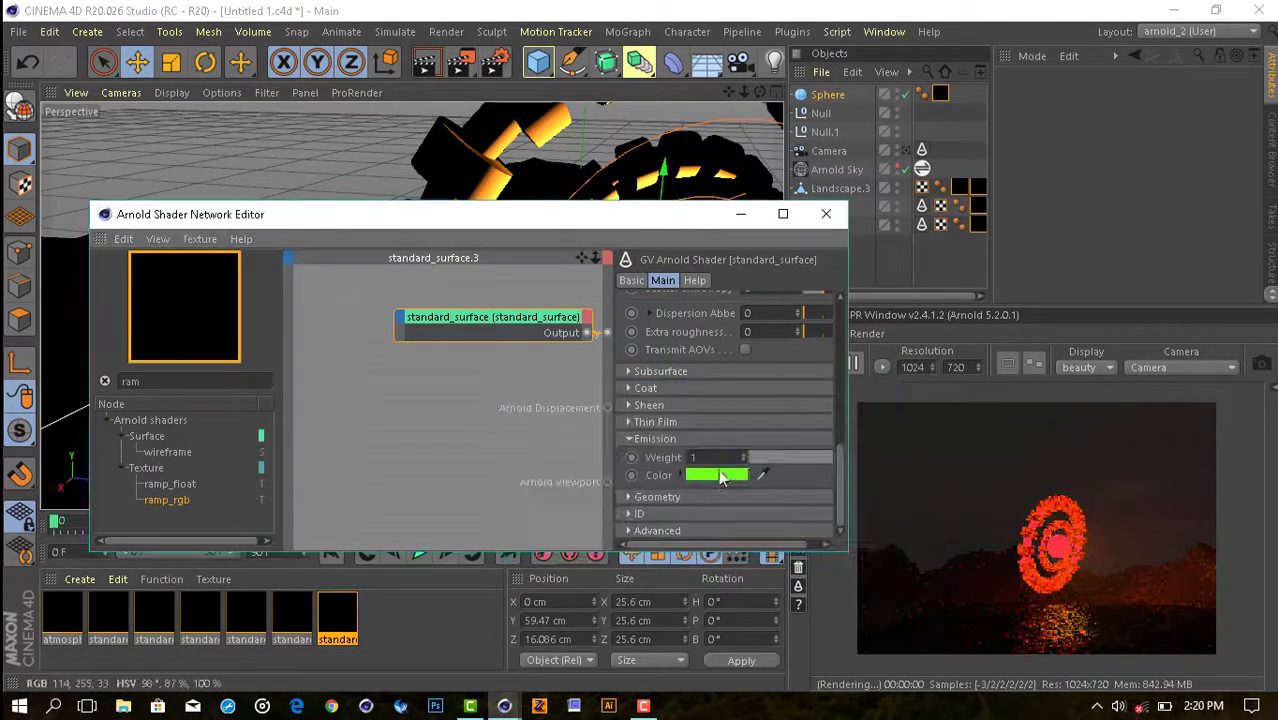
click(716, 472)
click(749, 473)
click(682, 543)
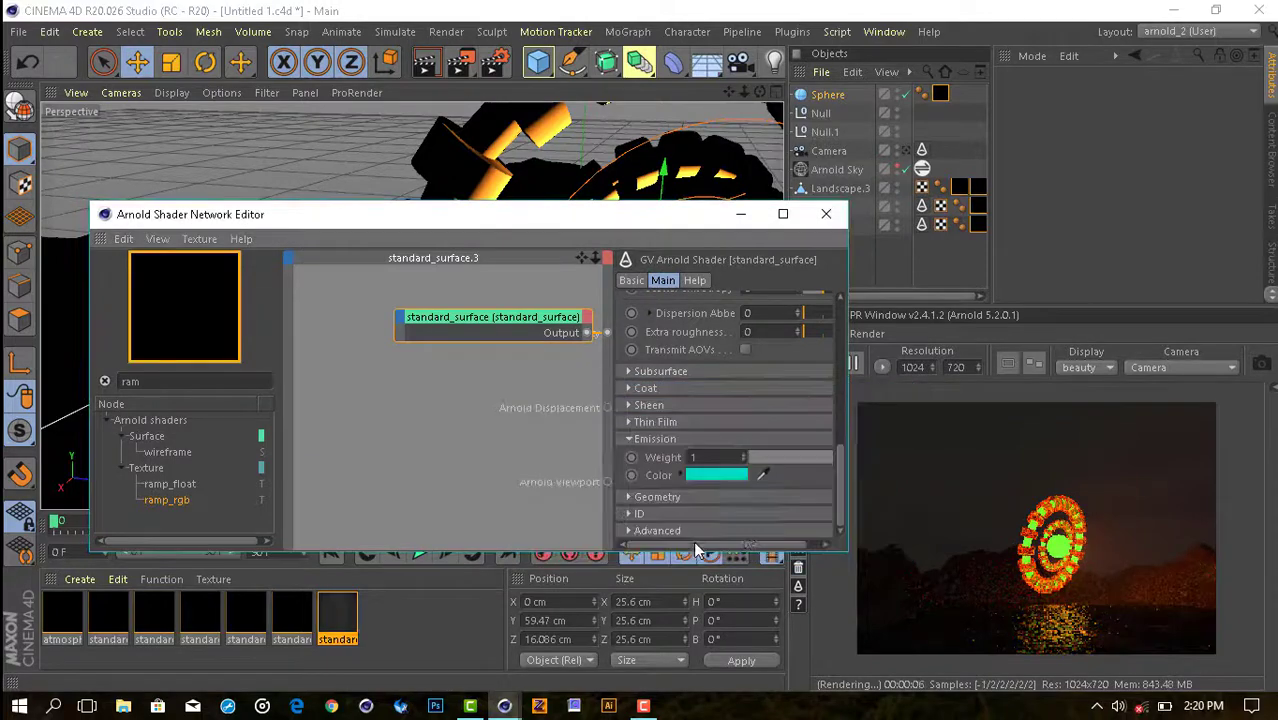
Stretch Landscape.3 to about 219.6 cm tall and raise it to Y 48.303 cm.
click(822, 218)
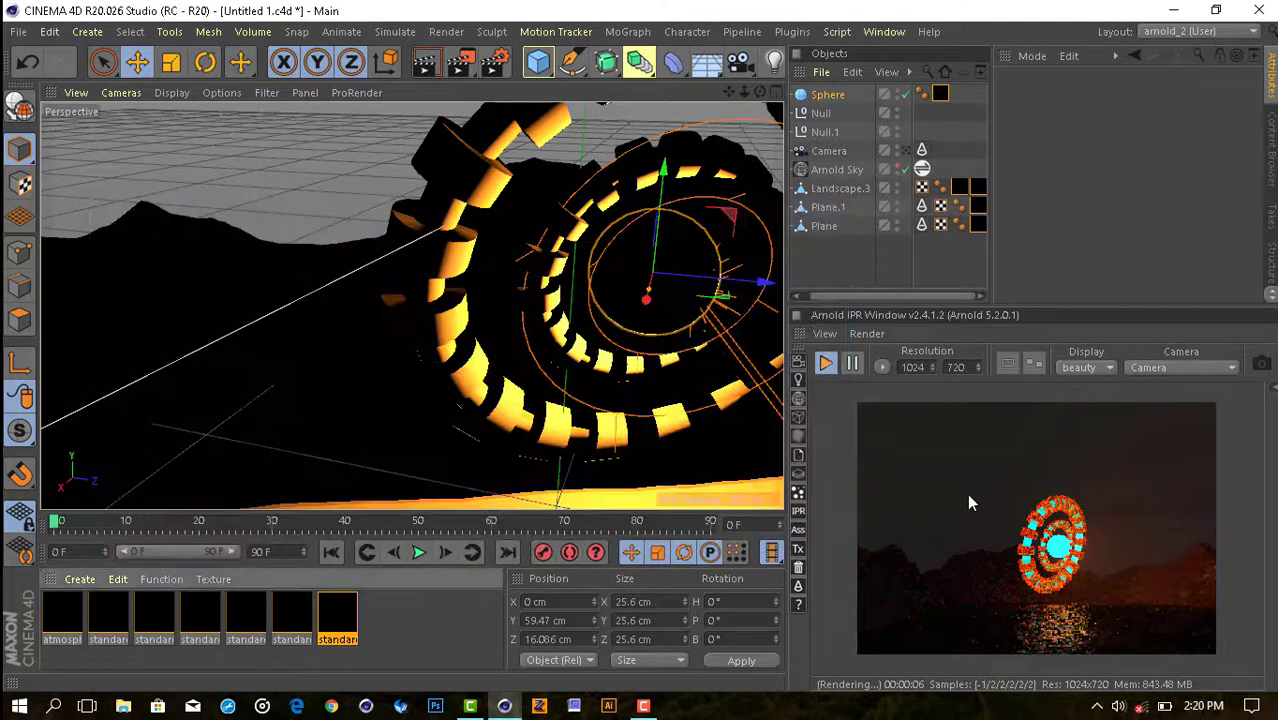
click(548, 430)
key(o)
alt+drag(548, 430, 428, 366)
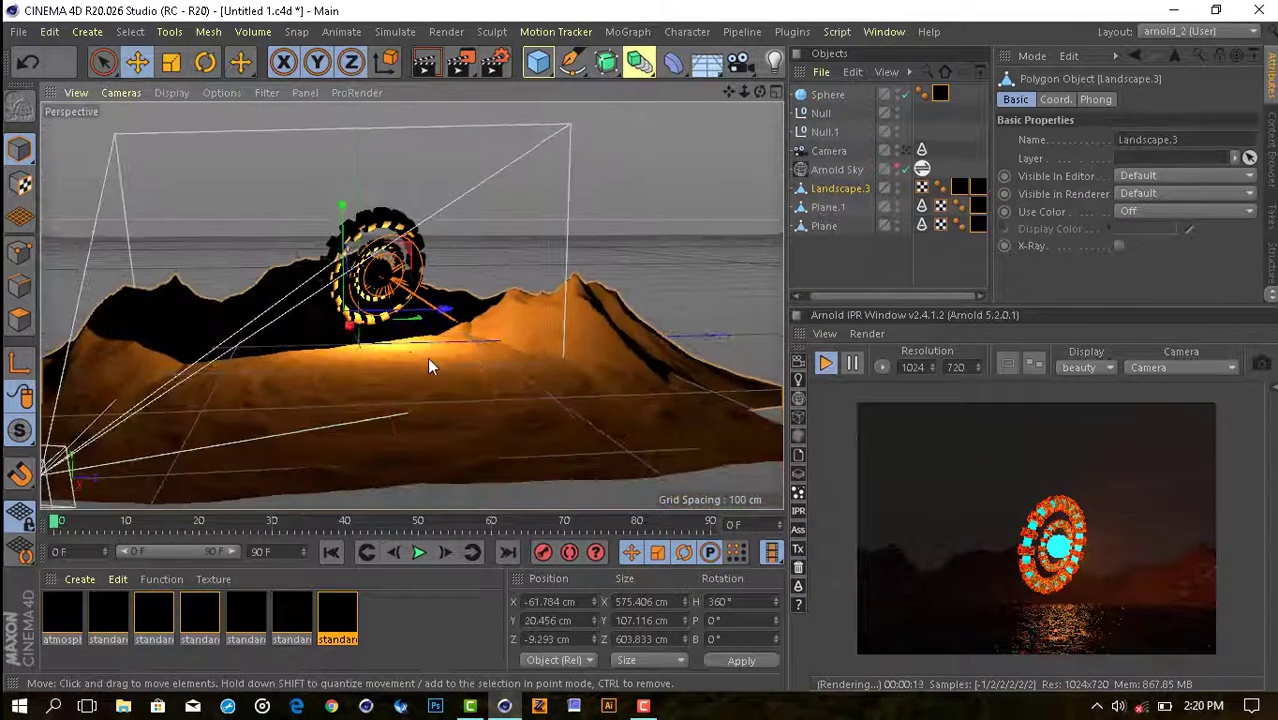
key(t)
drag(342, 214, 342, 163)
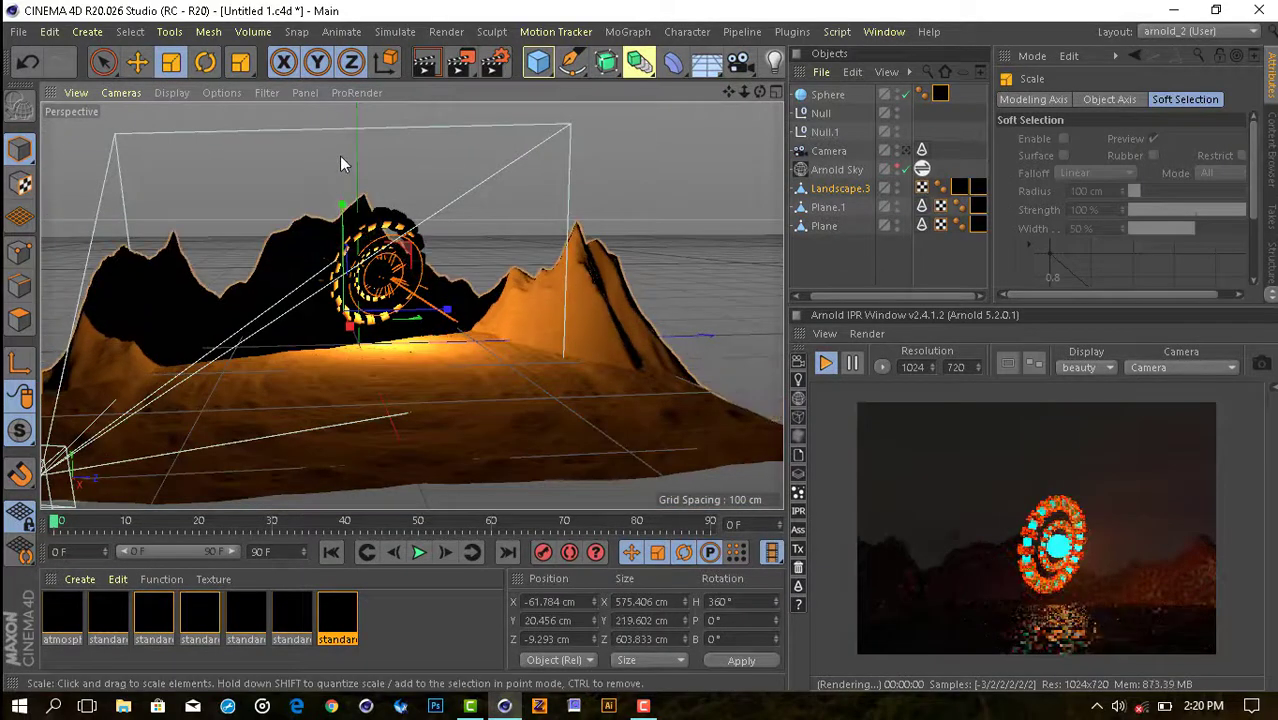
key(e)
drag(342, 215, 346, 205)
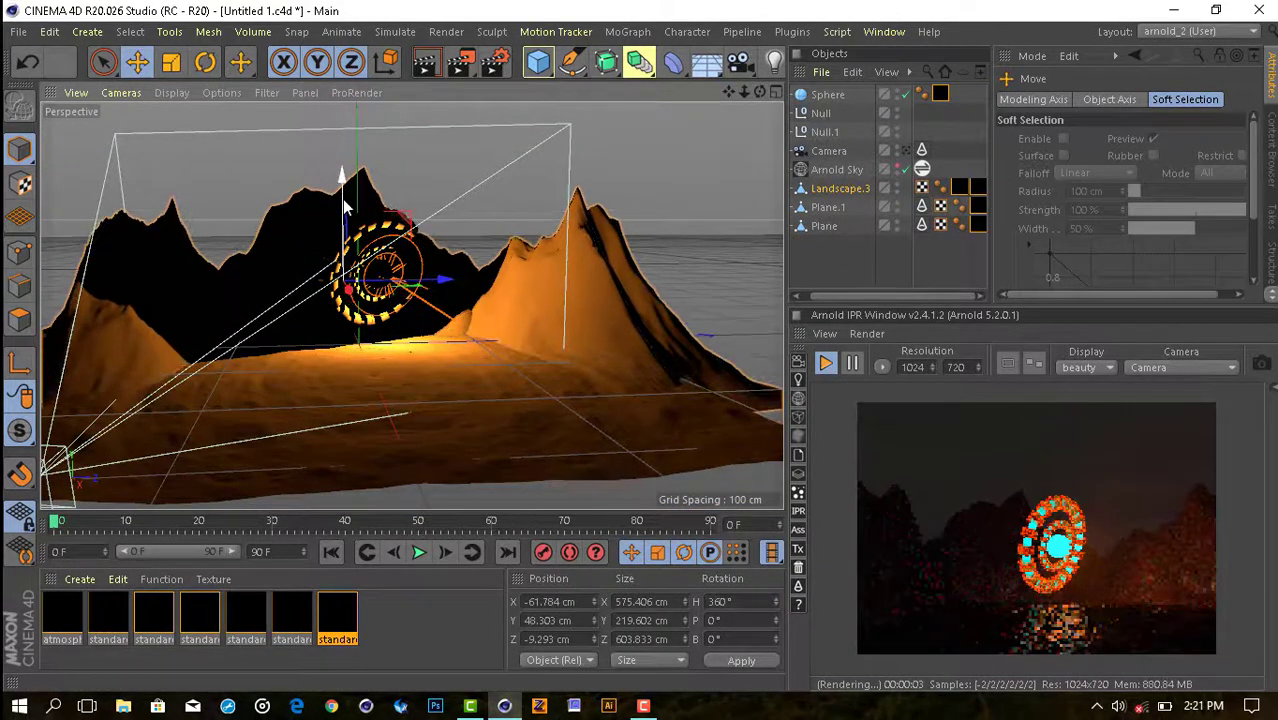
scroll(1016, 540, up, 2)
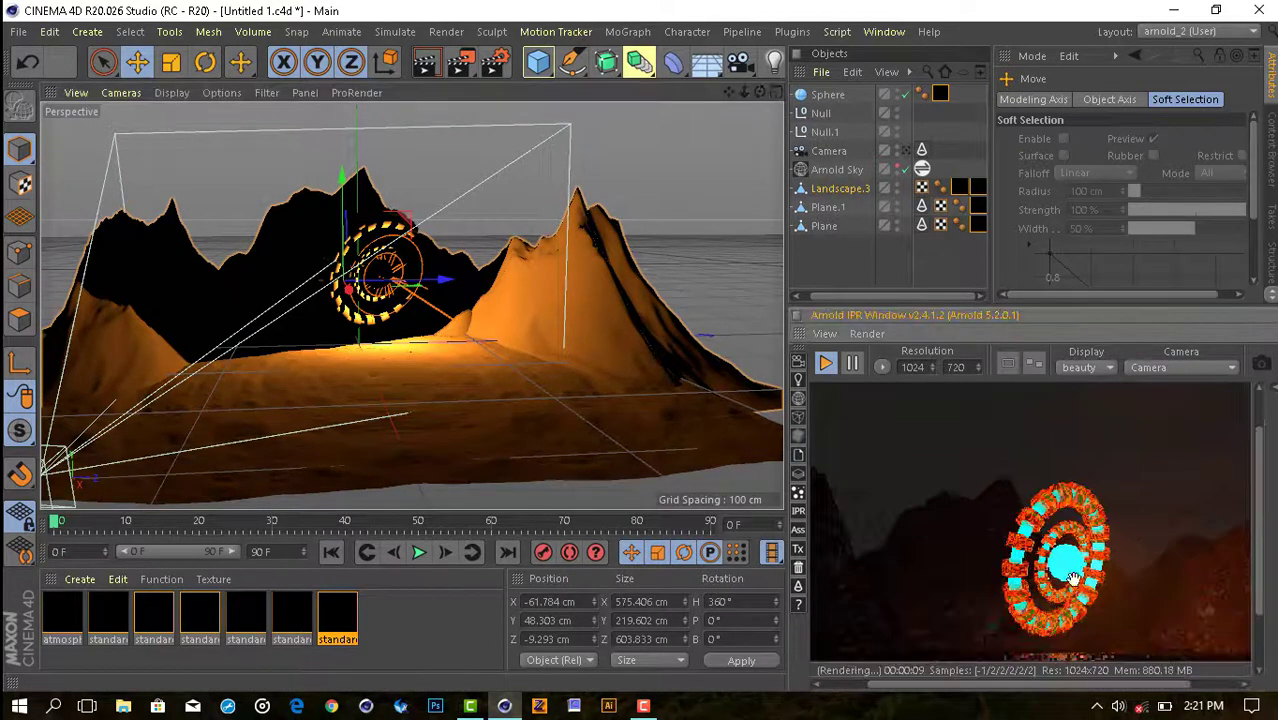
scroll(1048, 617, down, 2)
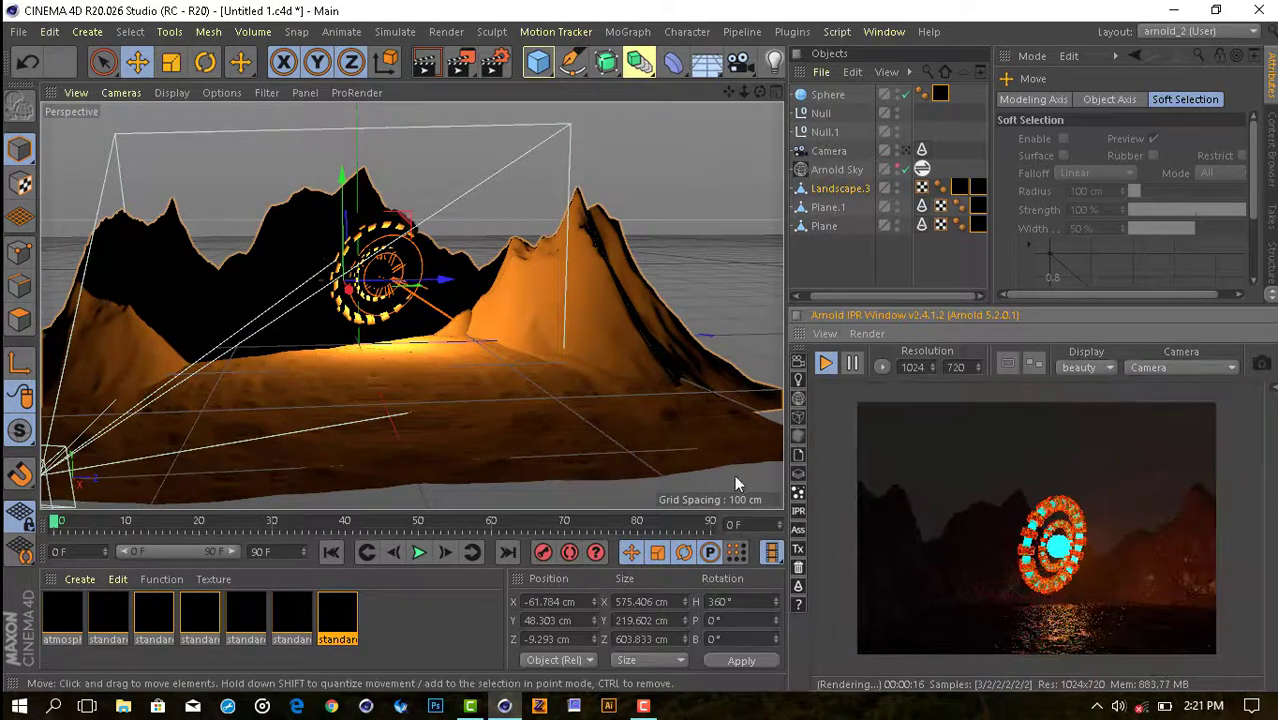
key(ctrl+shift+a)
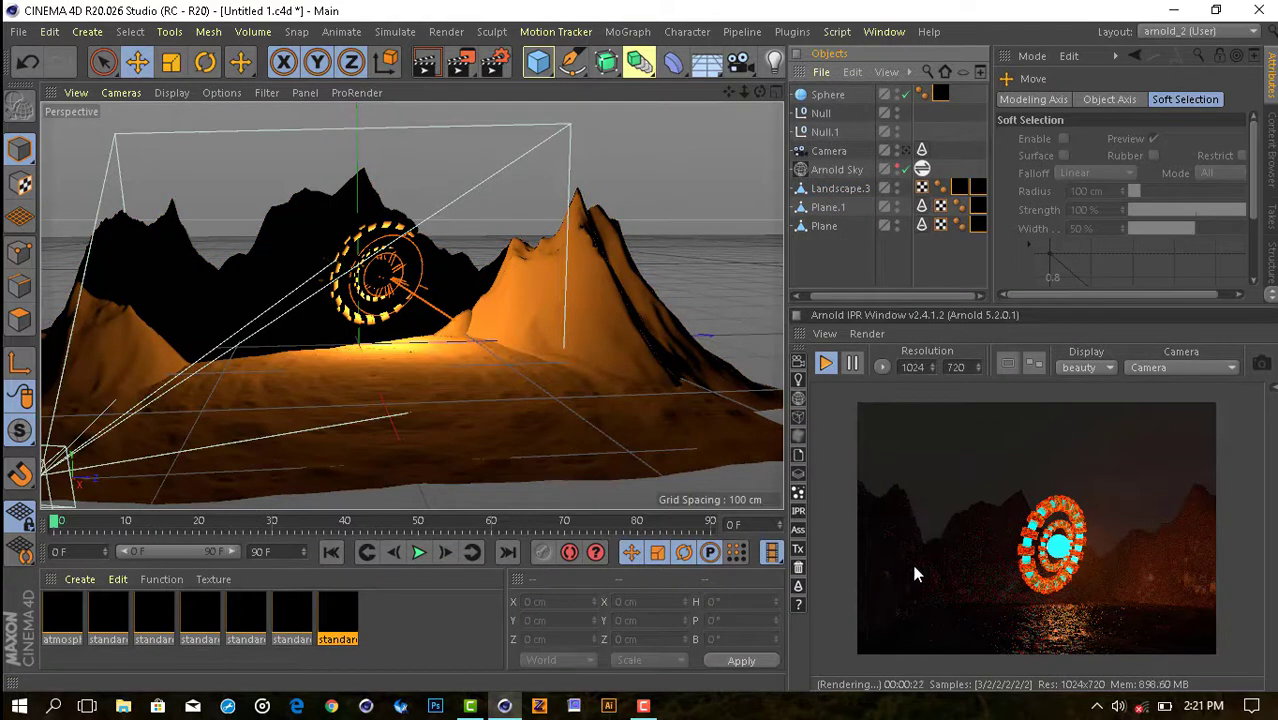
Raise the Arnold renderer's Camera (AA) samples to 6 in Render Settings.
click(492, 62)
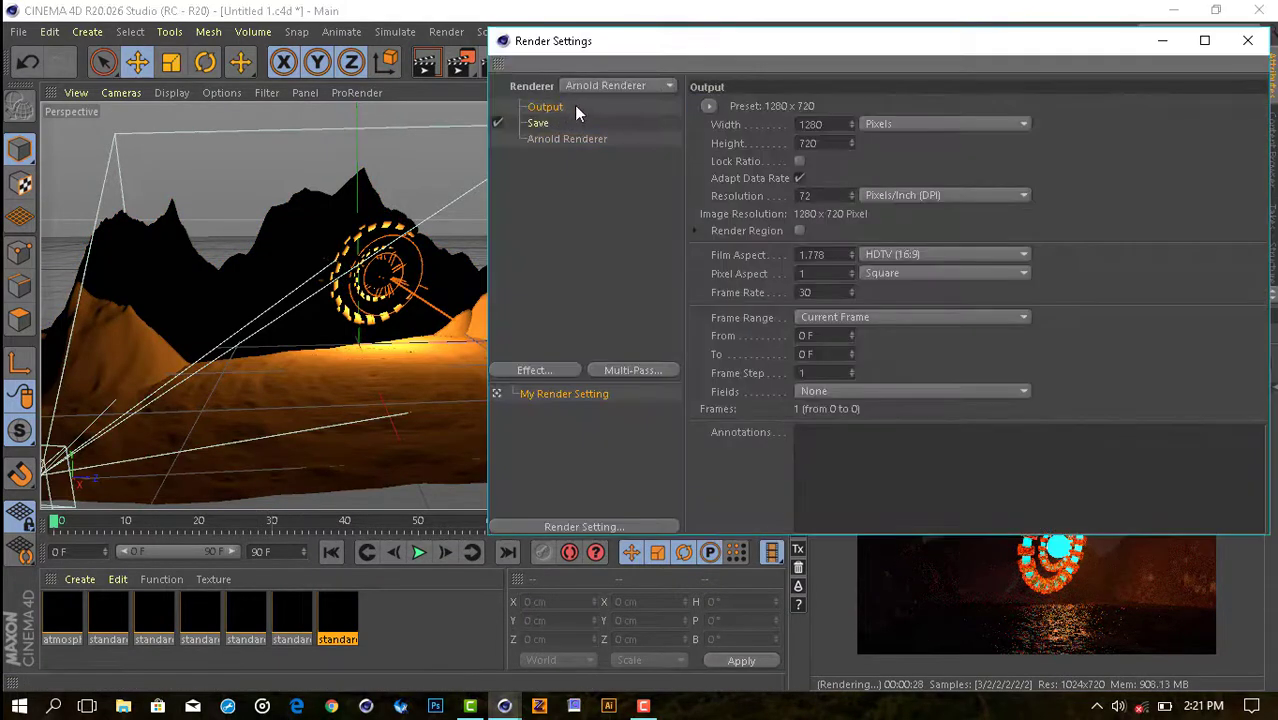
click(567, 138)
click(729, 143)
drag(1000, 224, 1089, 232)
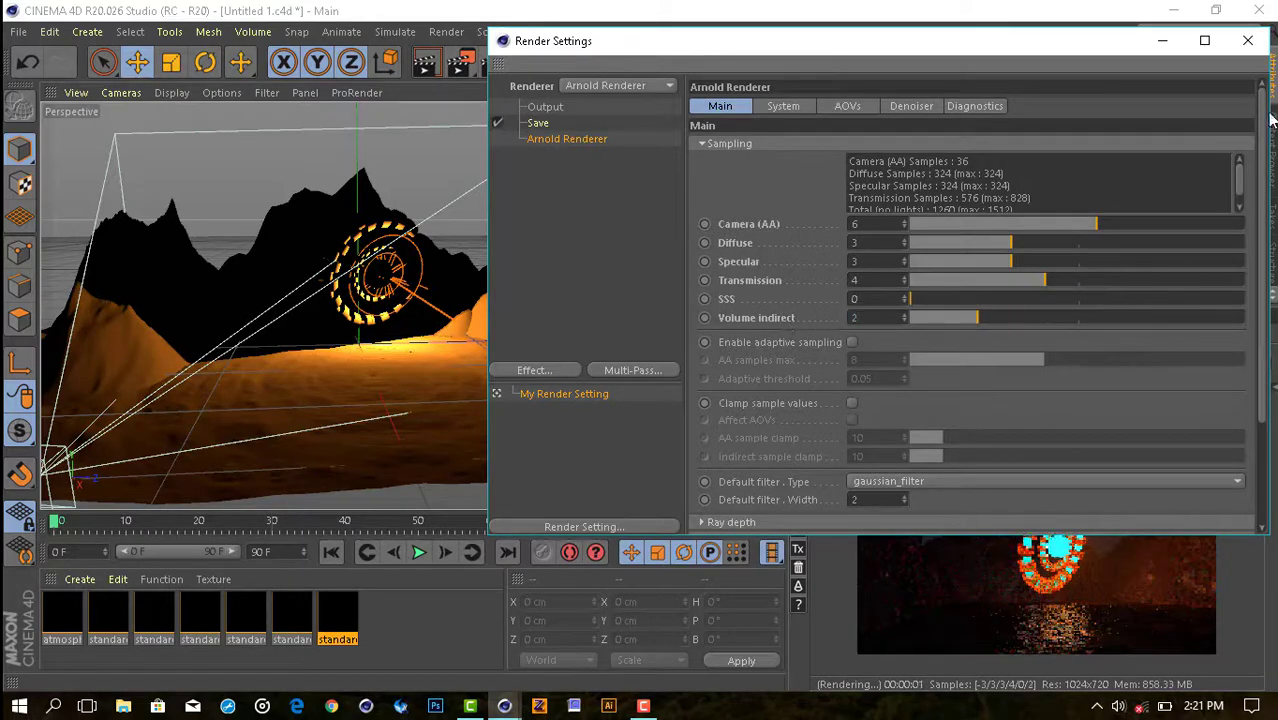
click(1247, 40)
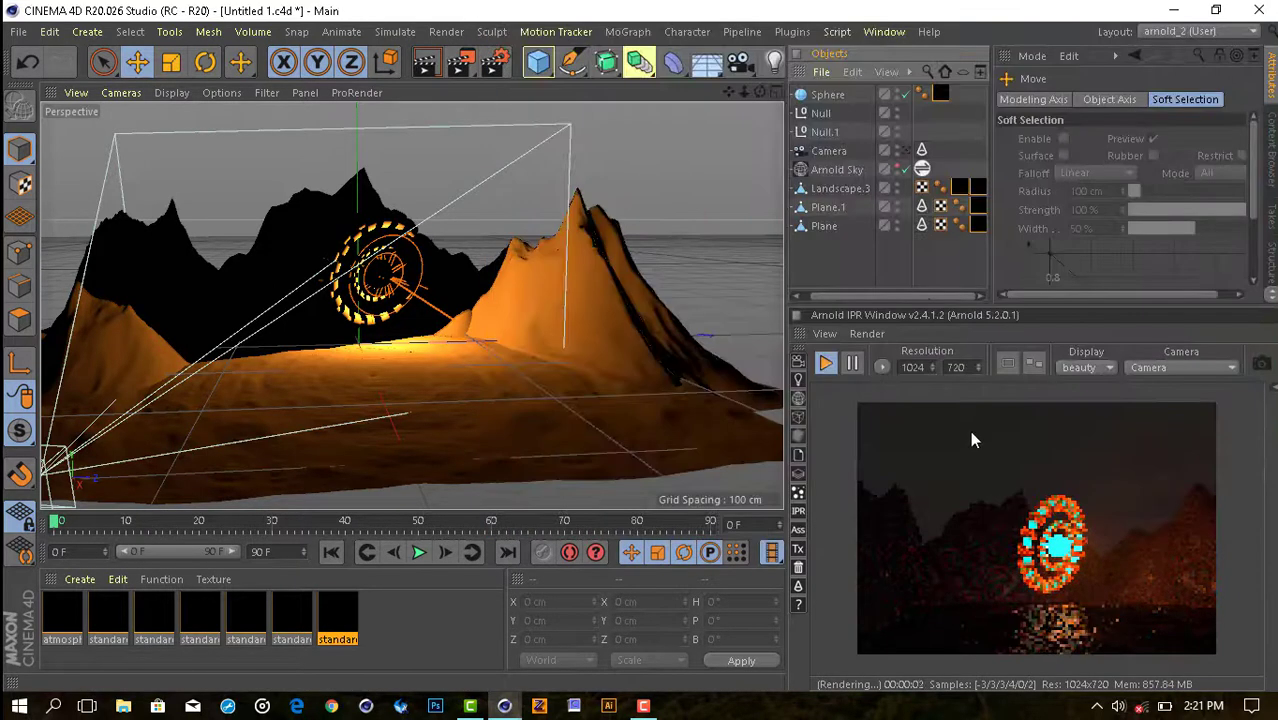
click(903, 150)
Render the camera view to the Picture Viewer.
click(459, 62)
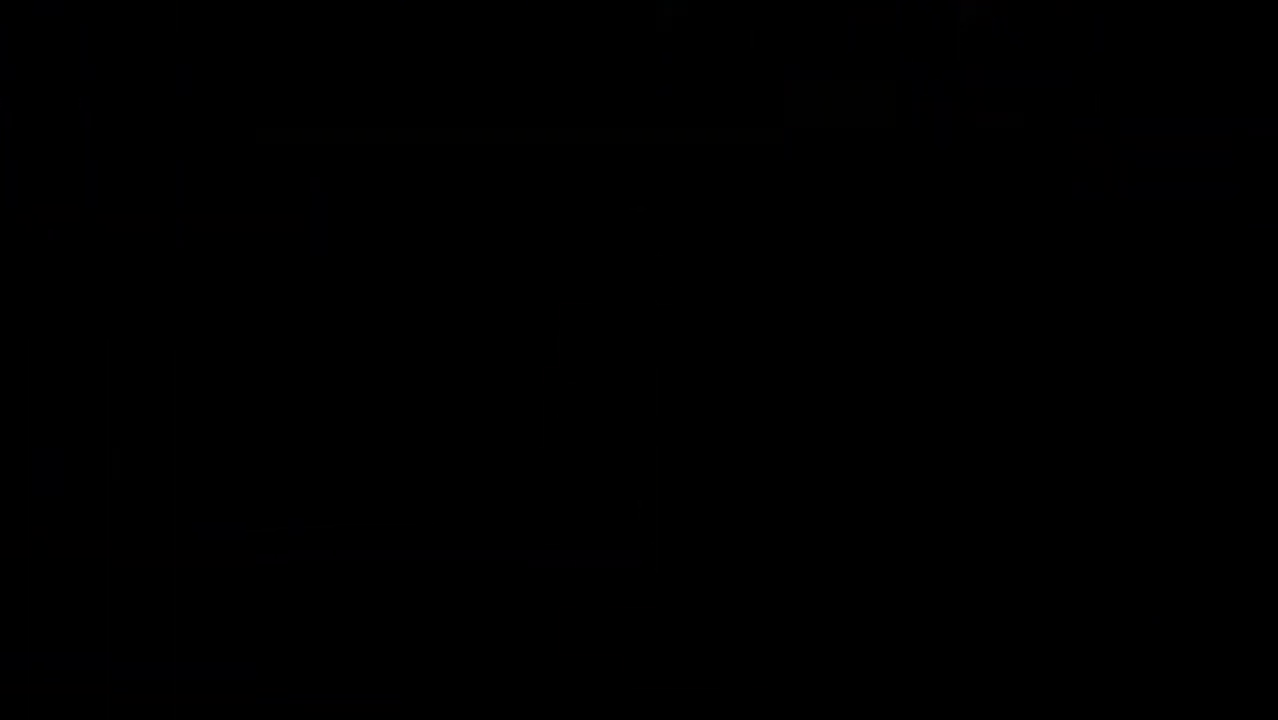